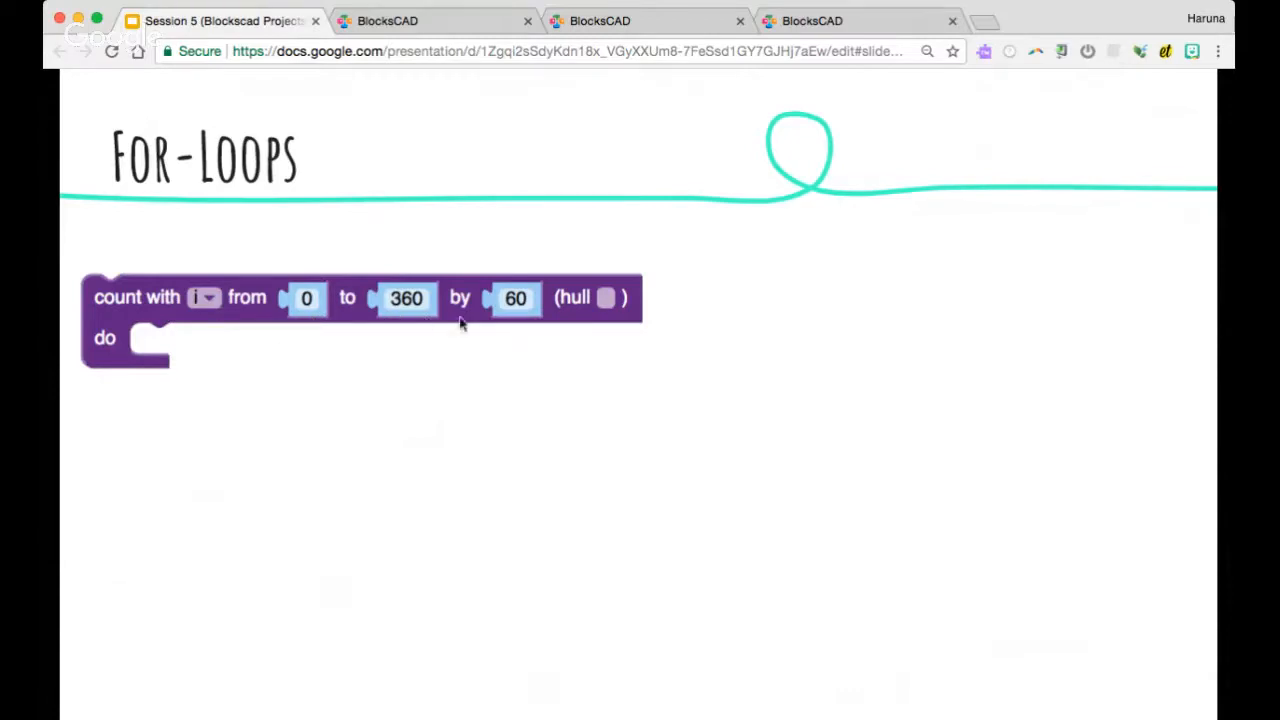
# Step through the For-Loops slide's two count-loop examples and their explanations
pyautogui.click(527, 342)
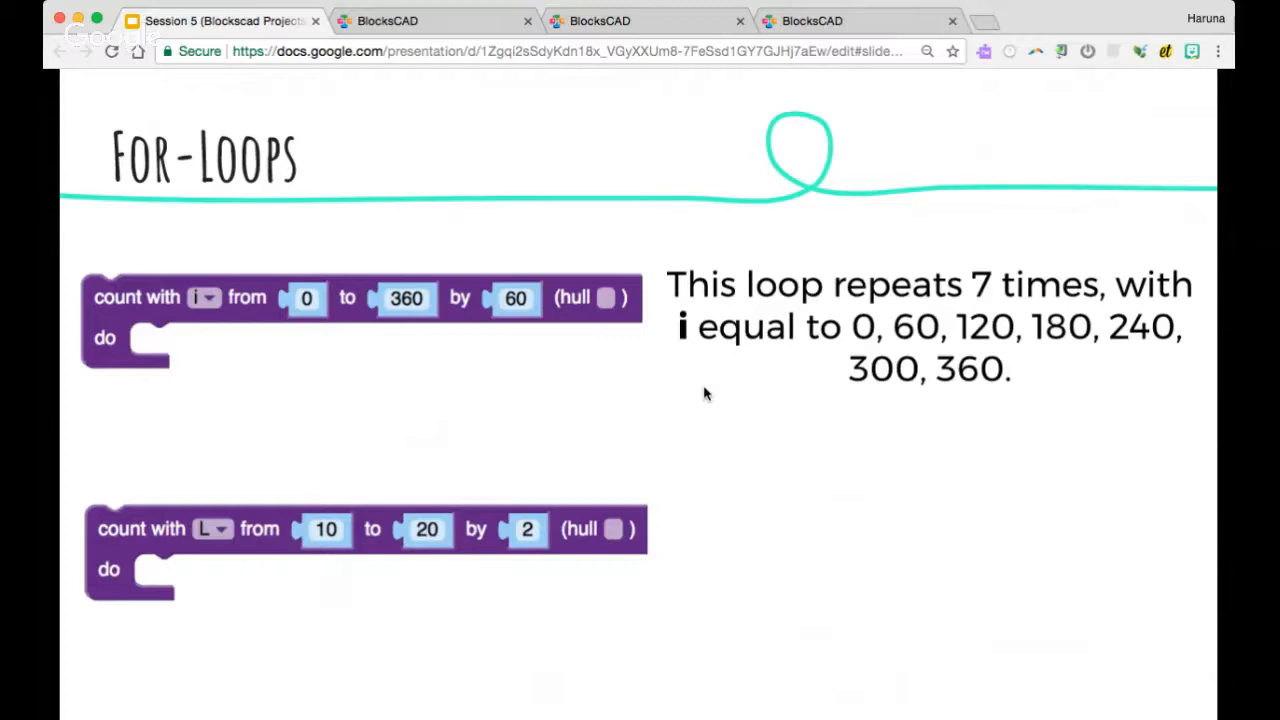
pyautogui.press('Right')
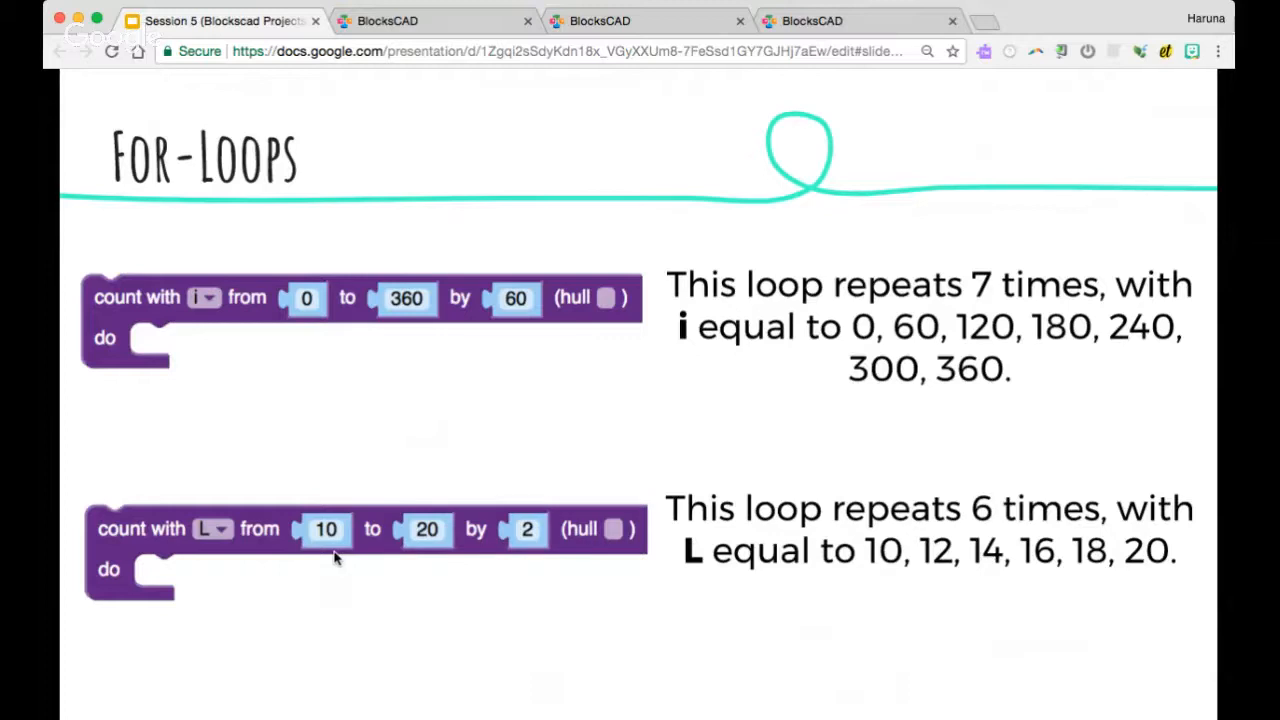
pyautogui.click(494, 409)
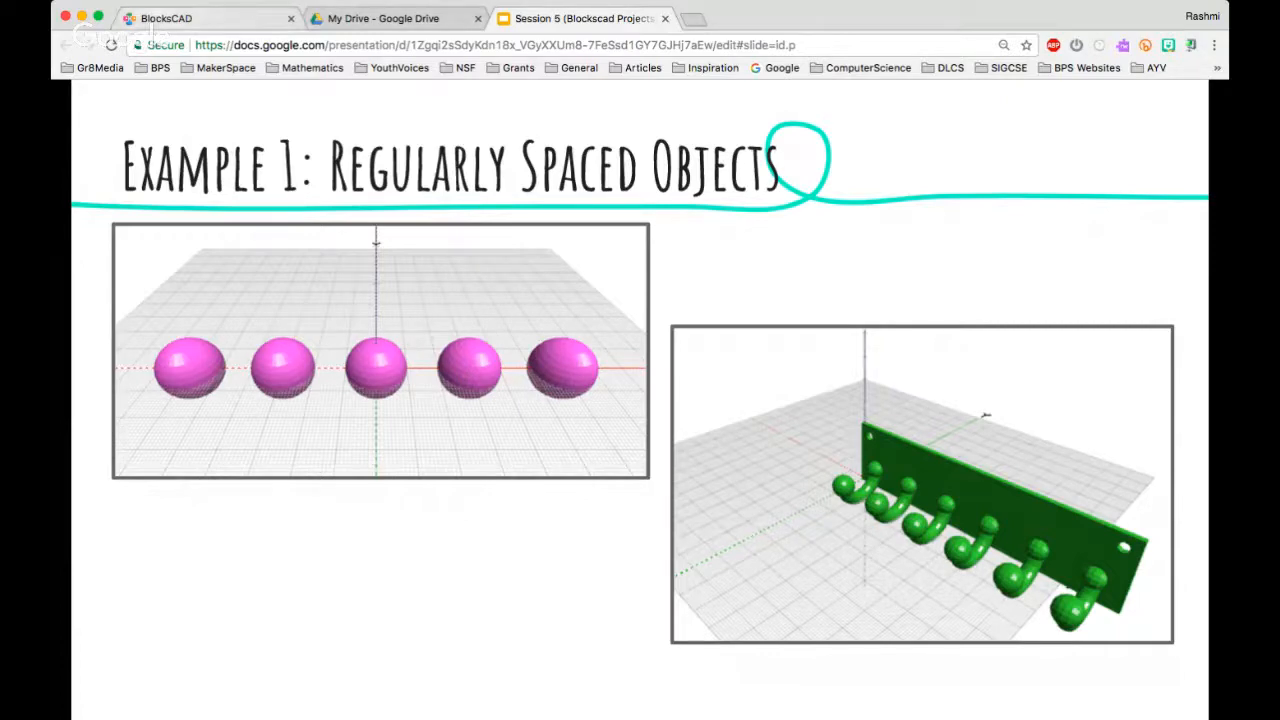
# Switch to the BlocksCAD editor and start a new, empty project
pyautogui.hotkey('ctrl', 'Tab')
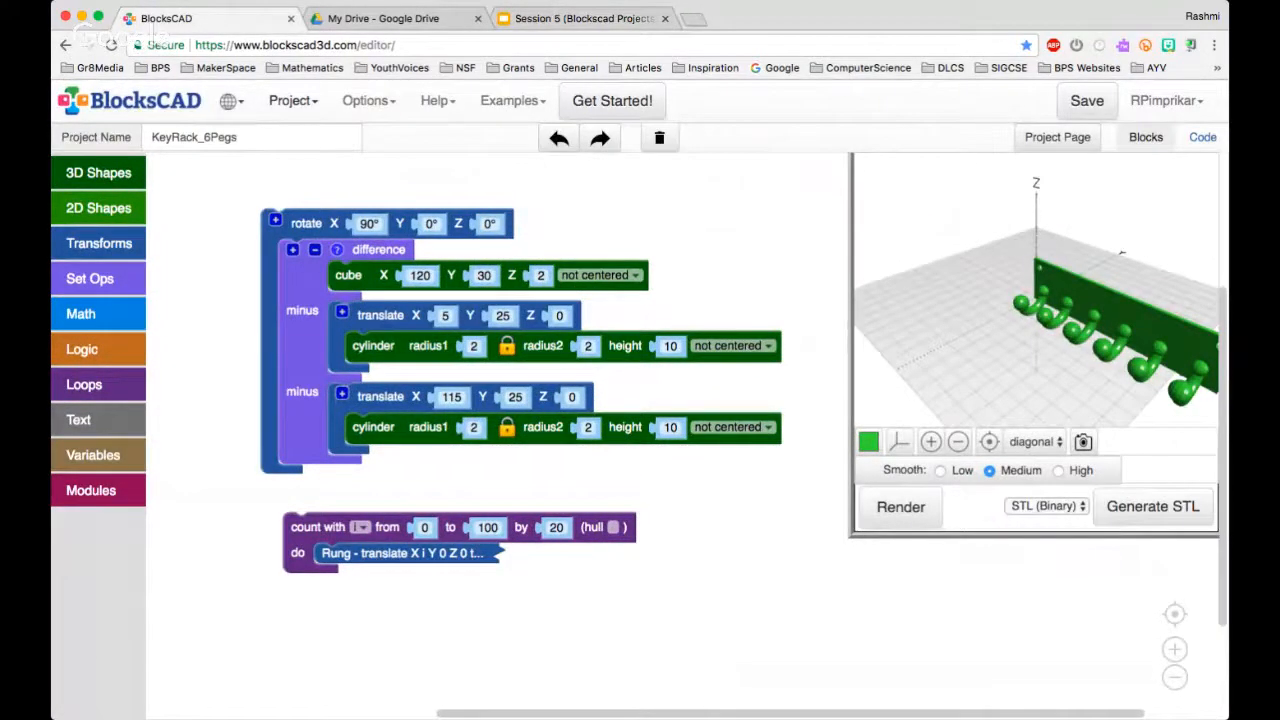
pyautogui.click(293, 101)
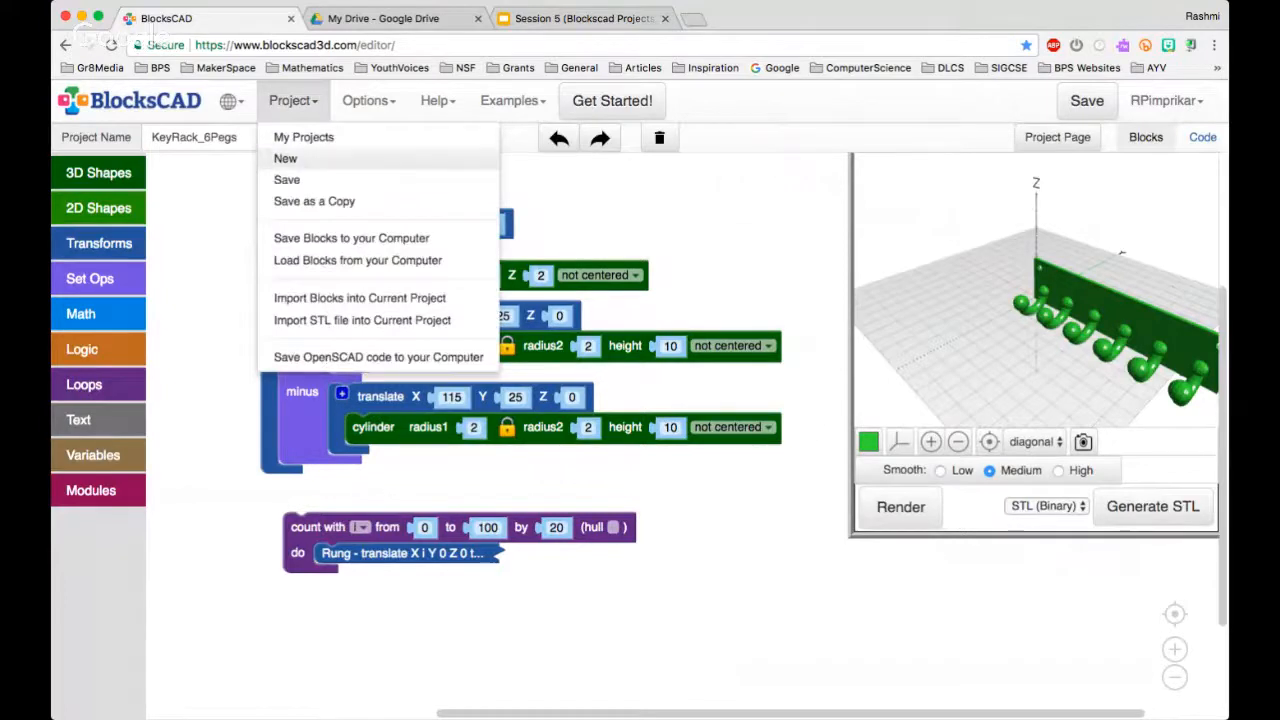
pyautogui.click(285, 158)
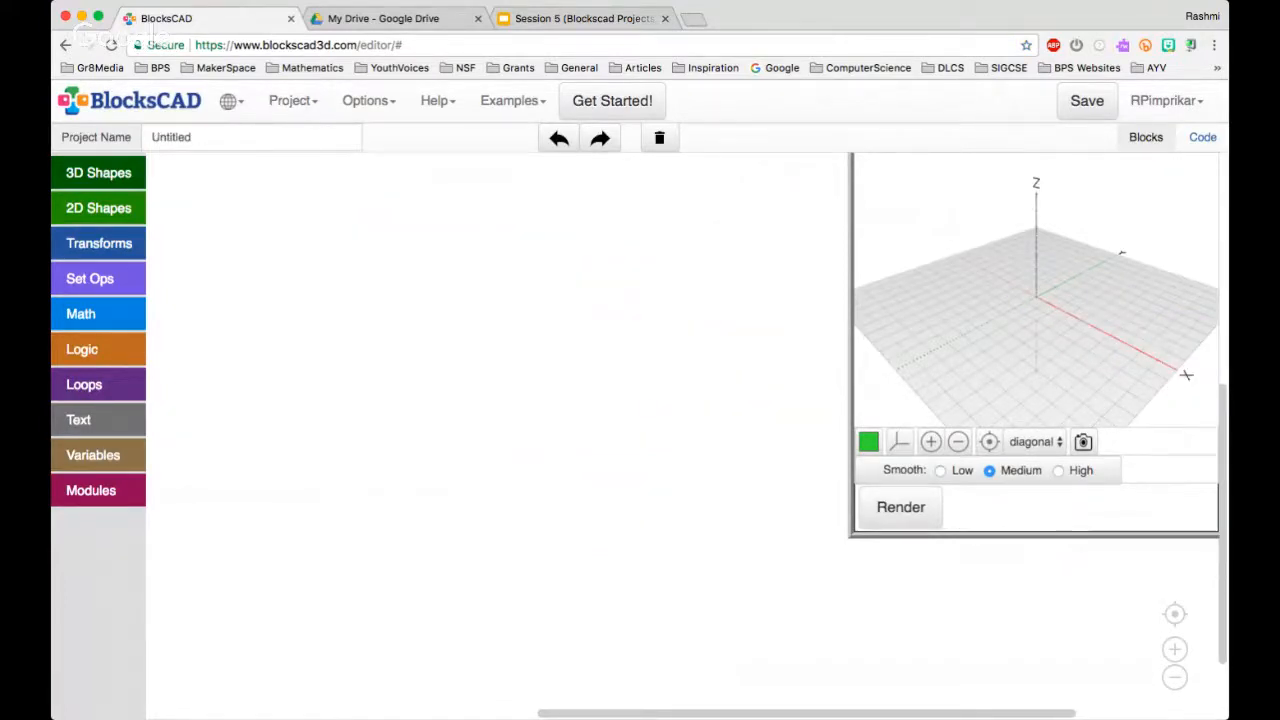
# Name the new project ForLoopExample1
pyautogui.click(191, 137)
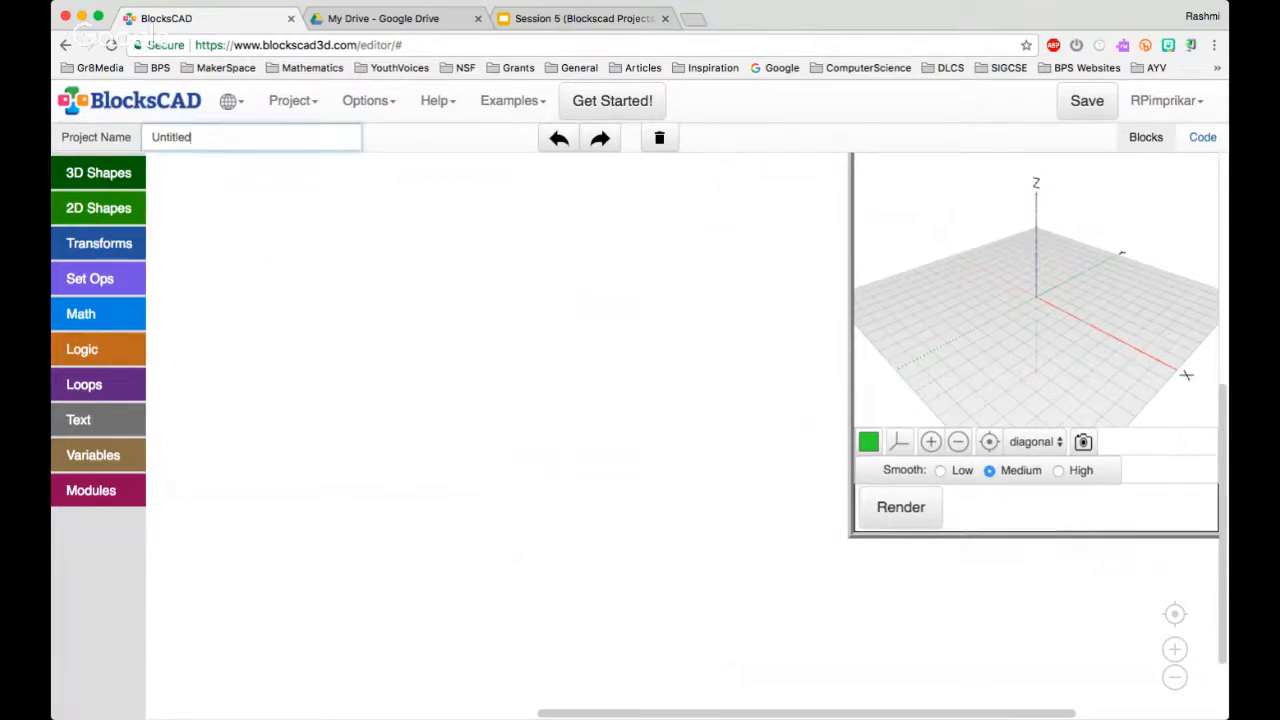
pyautogui.press('BackSpace')
pyautogui.press('BackSpace')
pyautogui.press('BackSpace')
pyautogui.press('BackSpace')
pyautogui.press('BackSpace')
pyautogui.press('BackSpace')
pyautogui.press('BackSpace')
pyautogui.press('BackSpace')
pyautogui.write('For LoopExapl')
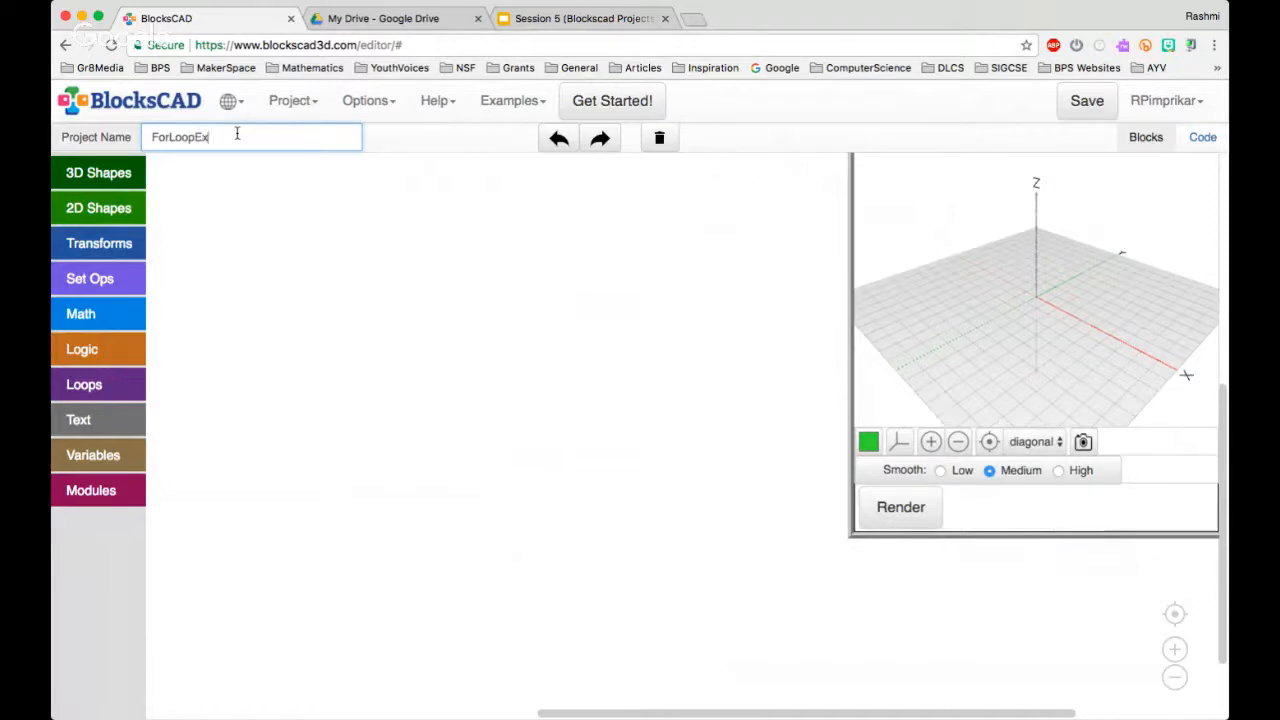
pyautogui.press('BackSpace')
pyautogui.press('BackSpace')
pyautogui.write('mple1')
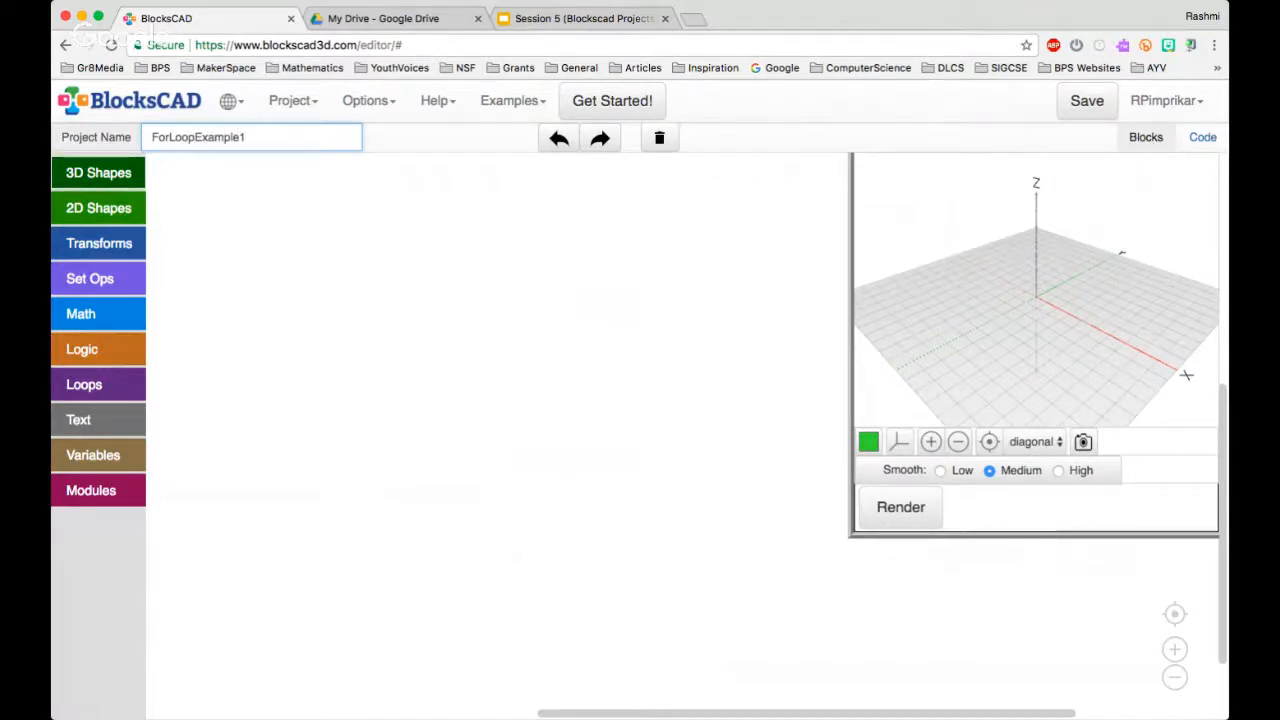
# Add a sphere block with radius 10 to the workspace and render it
pyautogui.click(98, 173)
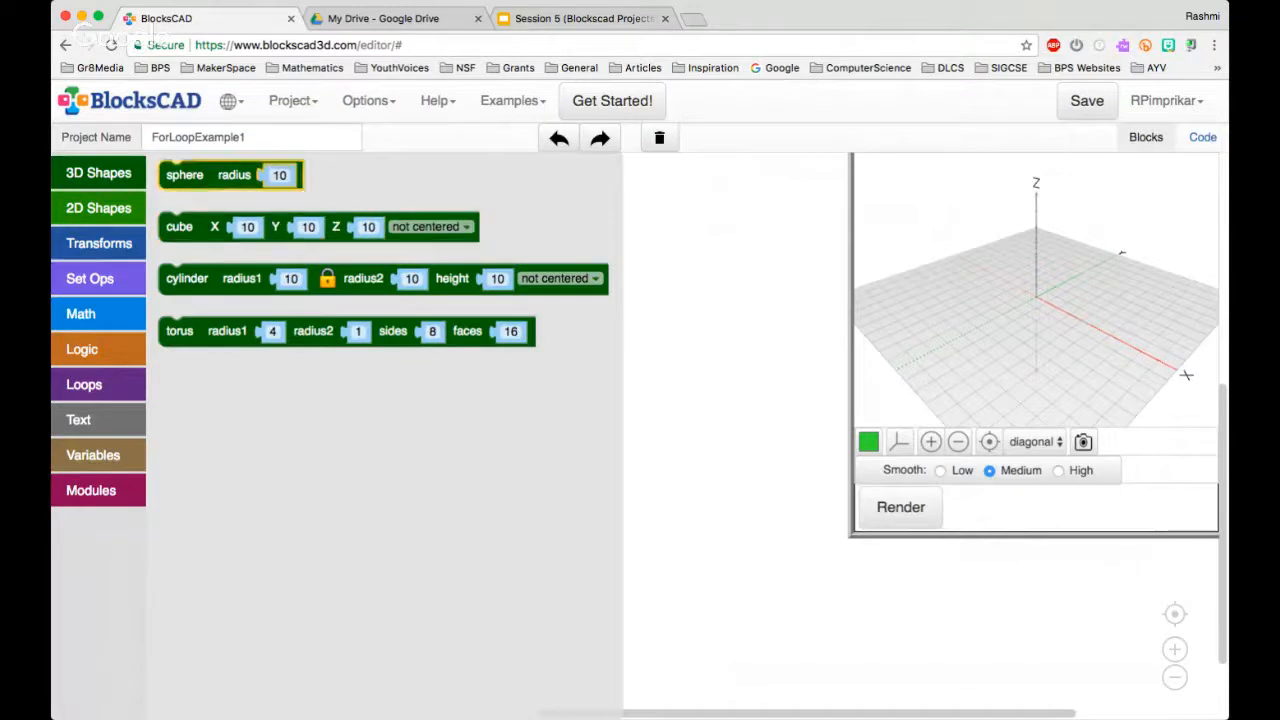
pyautogui.moveTo(185, 175); pyautogui.dragTo(399, 296)
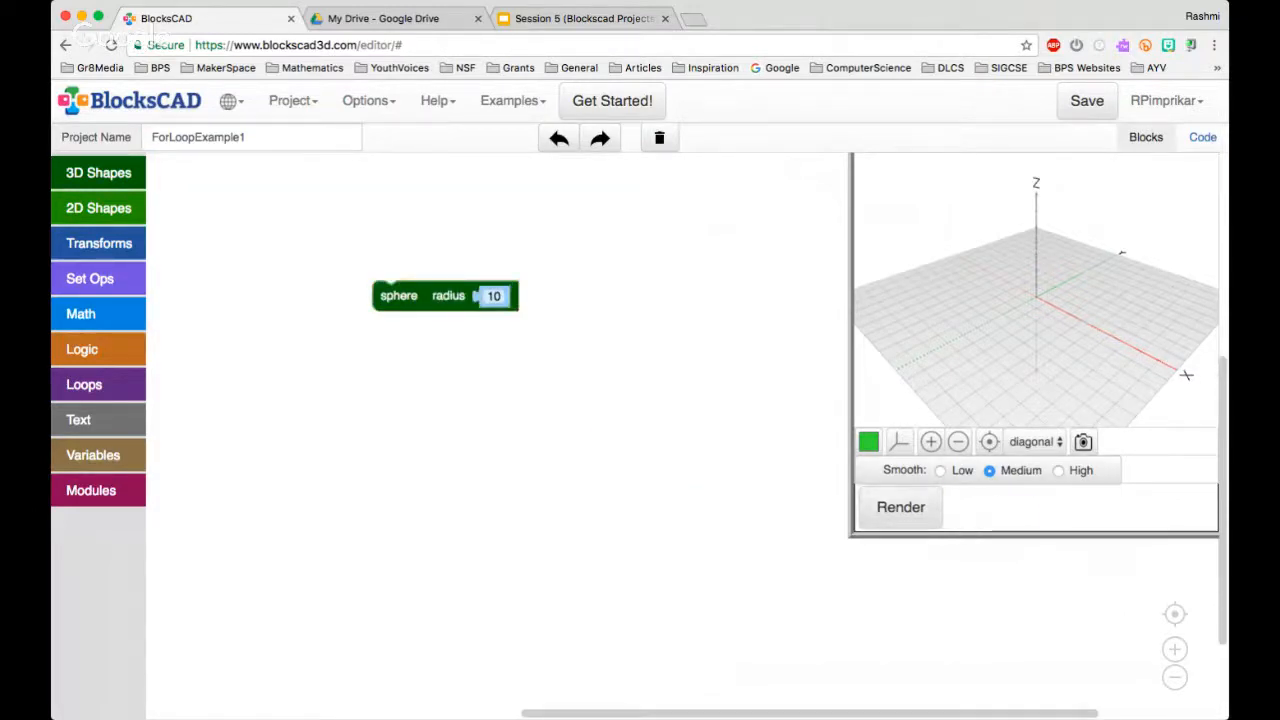
pyautogui.click(900, 507)
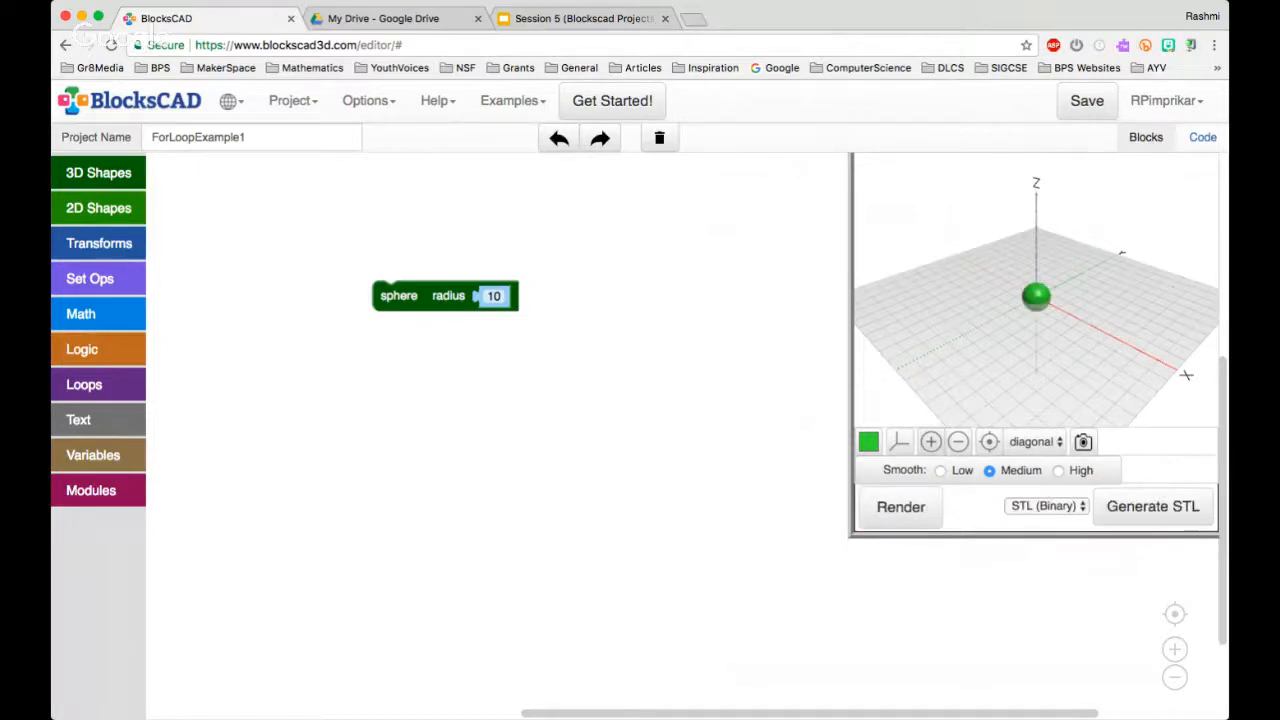
pyautogui.click(930, 441)
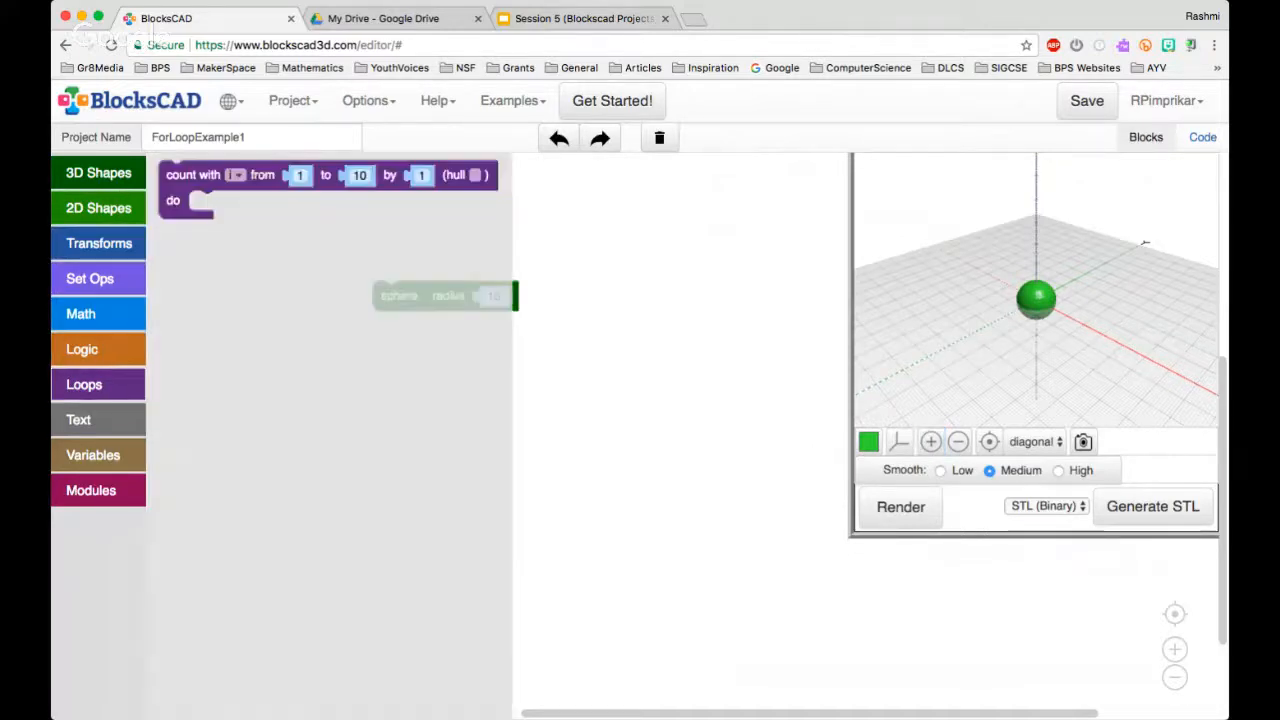
# Add a count loop block above the sphere and place the sphere block inside the loop
pyautogui.click(84, 384)
pyautogui.moveTo(180, 175); pyautogui.dragTo(355, 236)
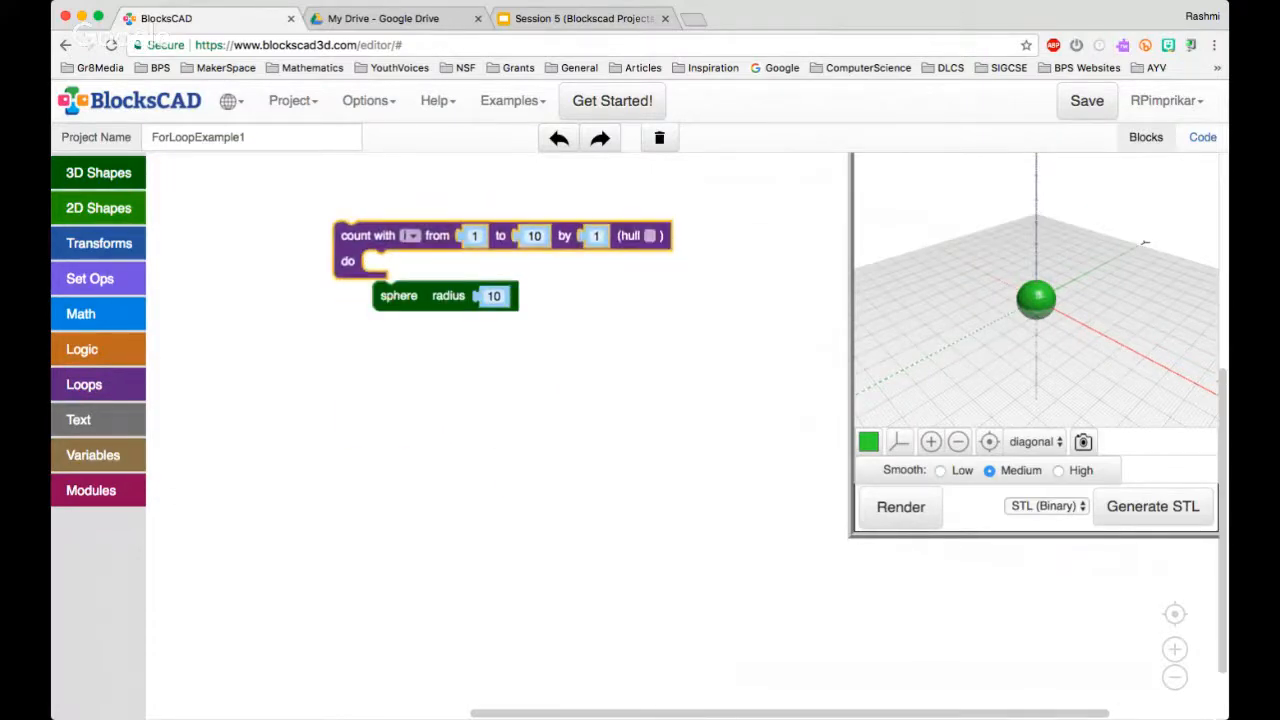
pyautogui.moveTo(397, 296); pyautogui.dragTo(408, 264)
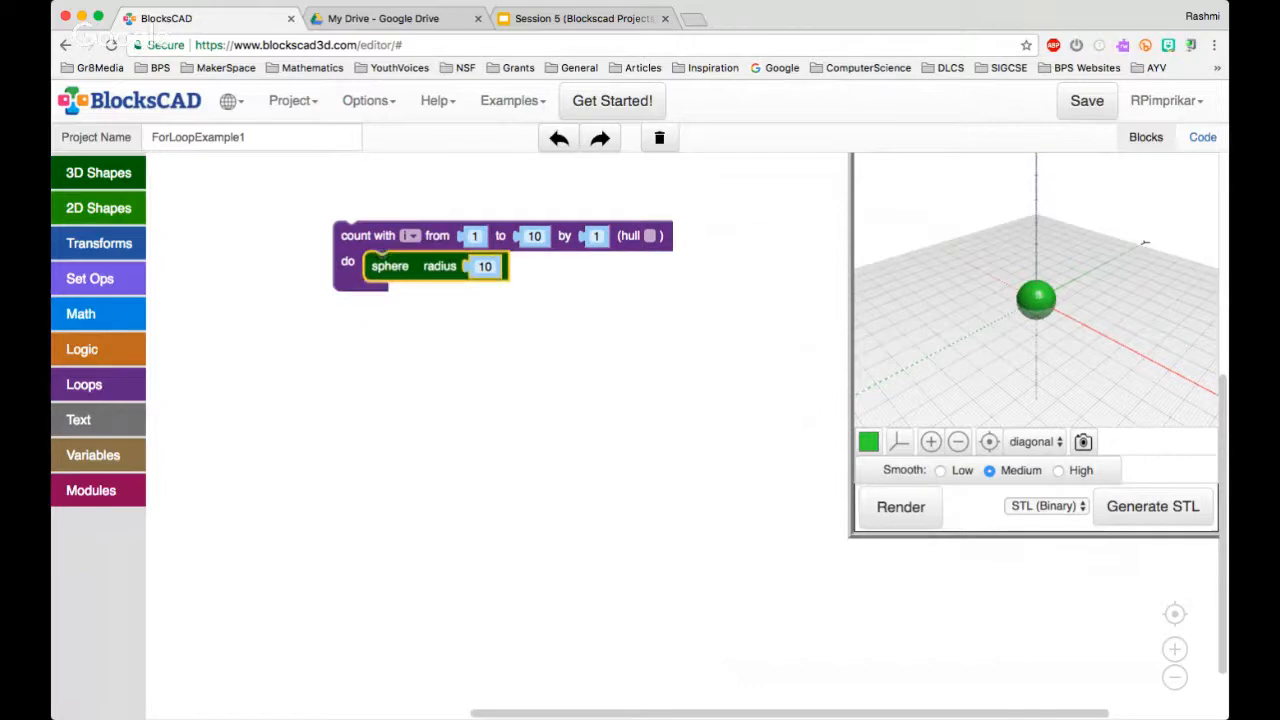
# Set the loop to count to 100 by 20 and render the model
pyautogui.click(534, 237)
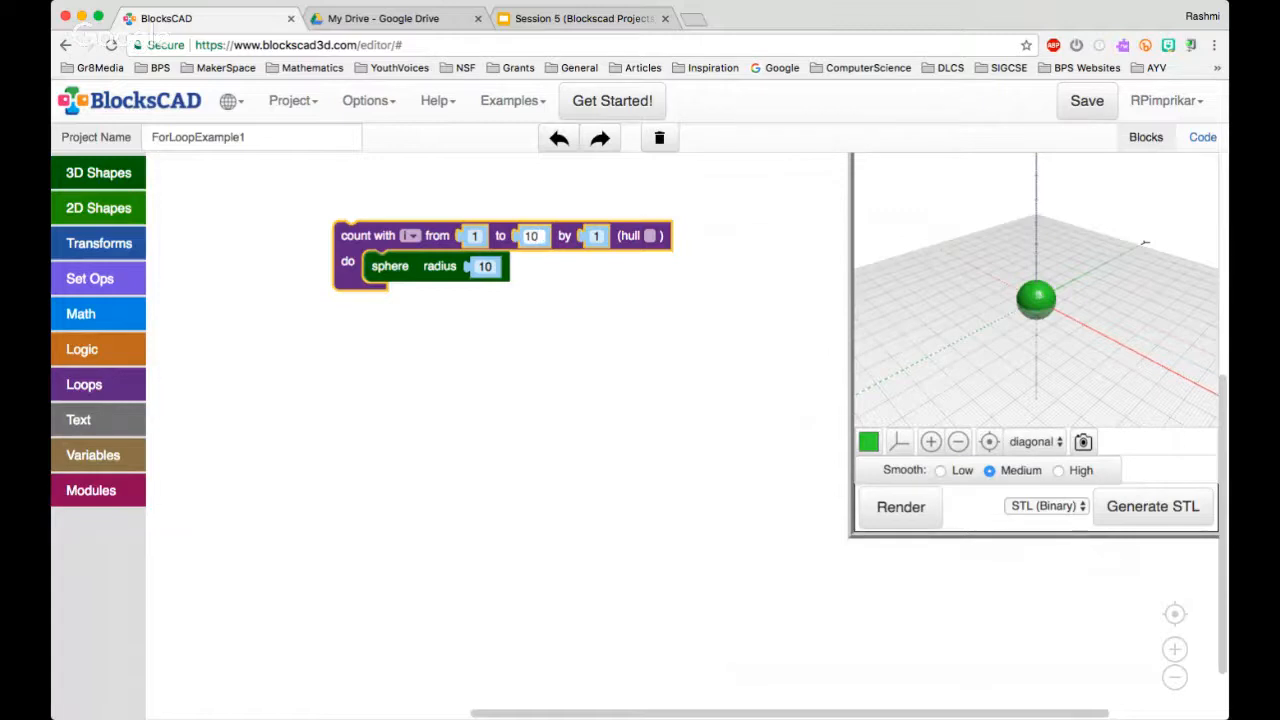
pyautogui.write('0')
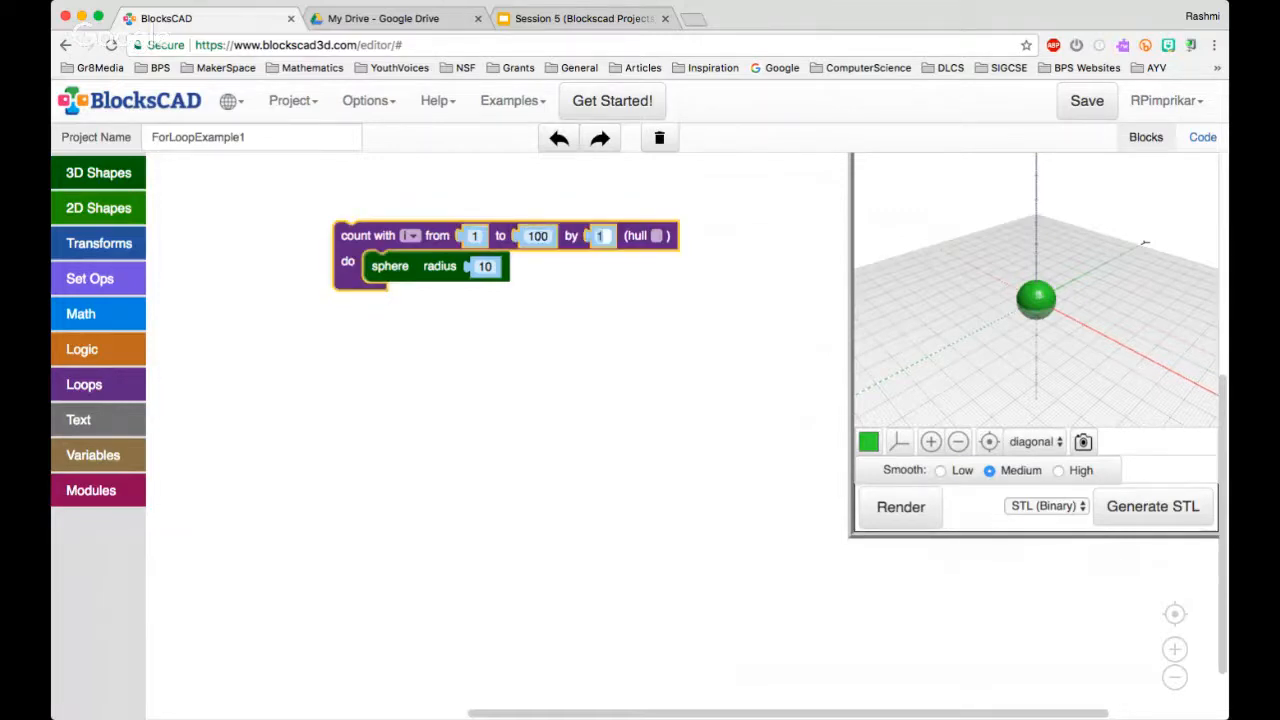
pyautogui.write('20')
pyautogui.press('Return')
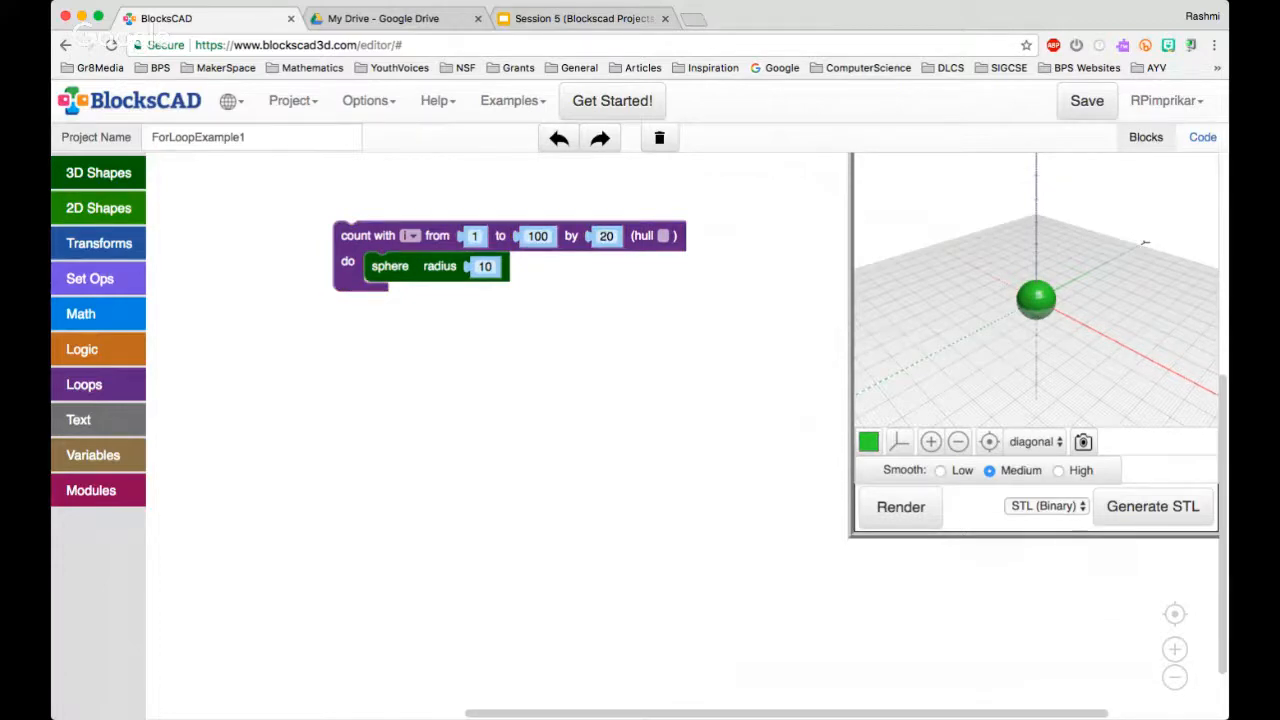
pyautogui.click(901, 507)
# Take the sphere block out of the loop and place a translate block inside the loop instead
pyautogui.click(392, 267)
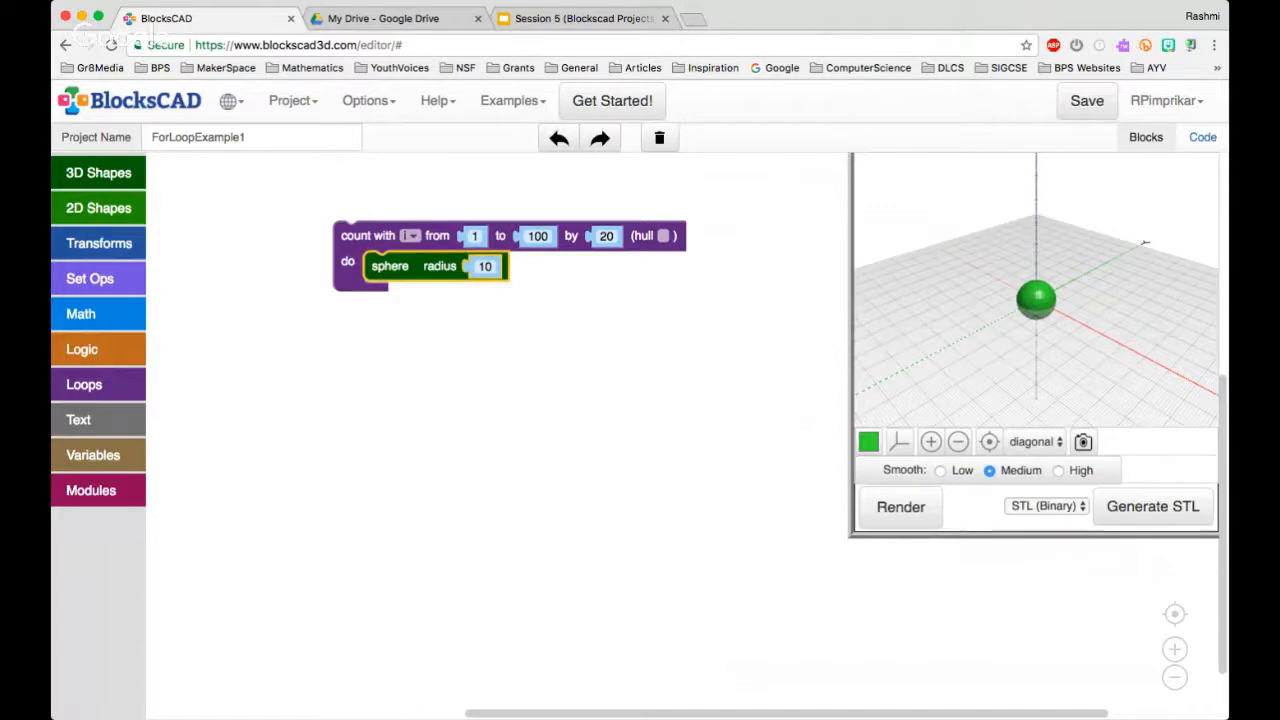
pyautogui.moveTo(390, 266); pyautogui.dragTo(401, 305)
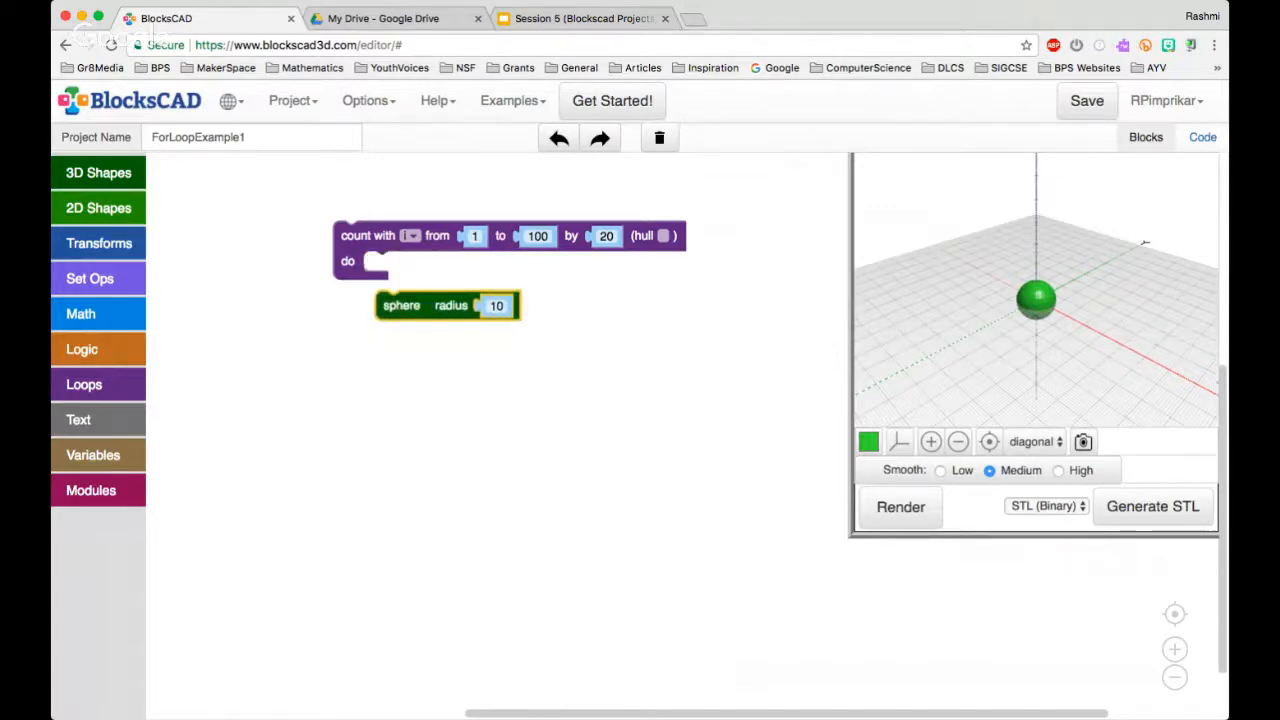
pyautogui.click(98, 243)
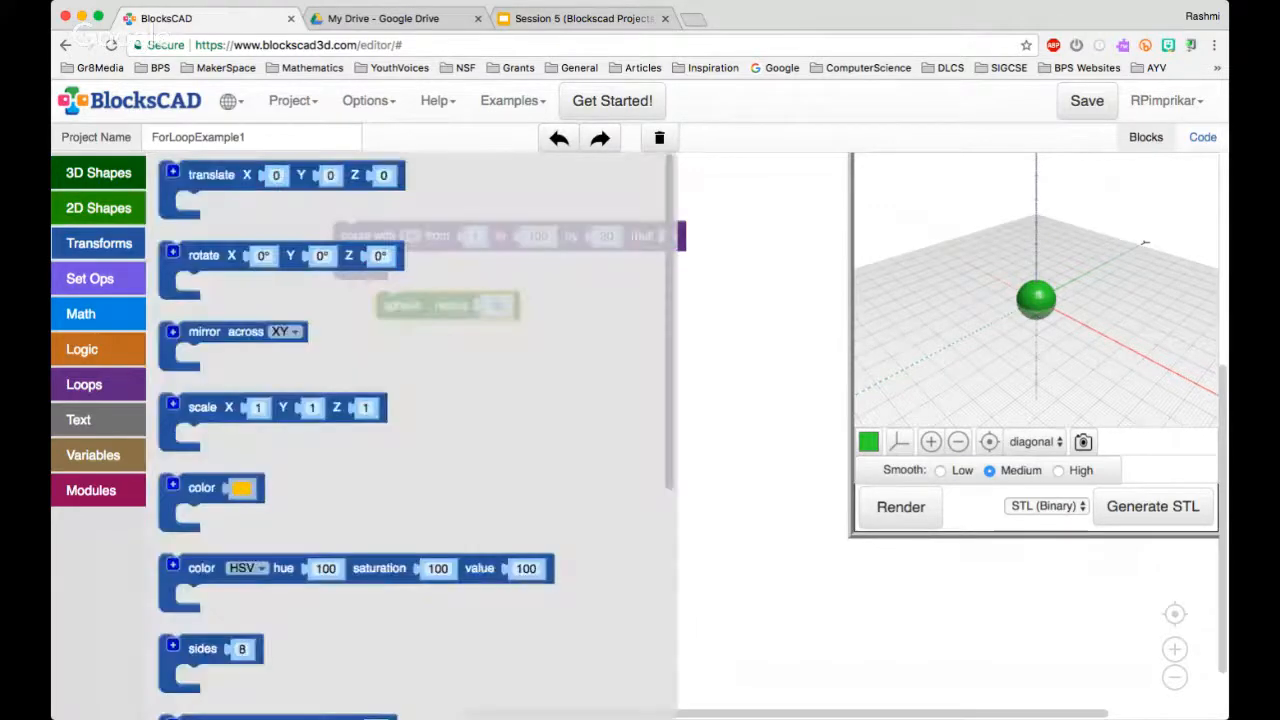
pyautogui.moveTo(205, 175); pyautogui.dragTo(412, 266)
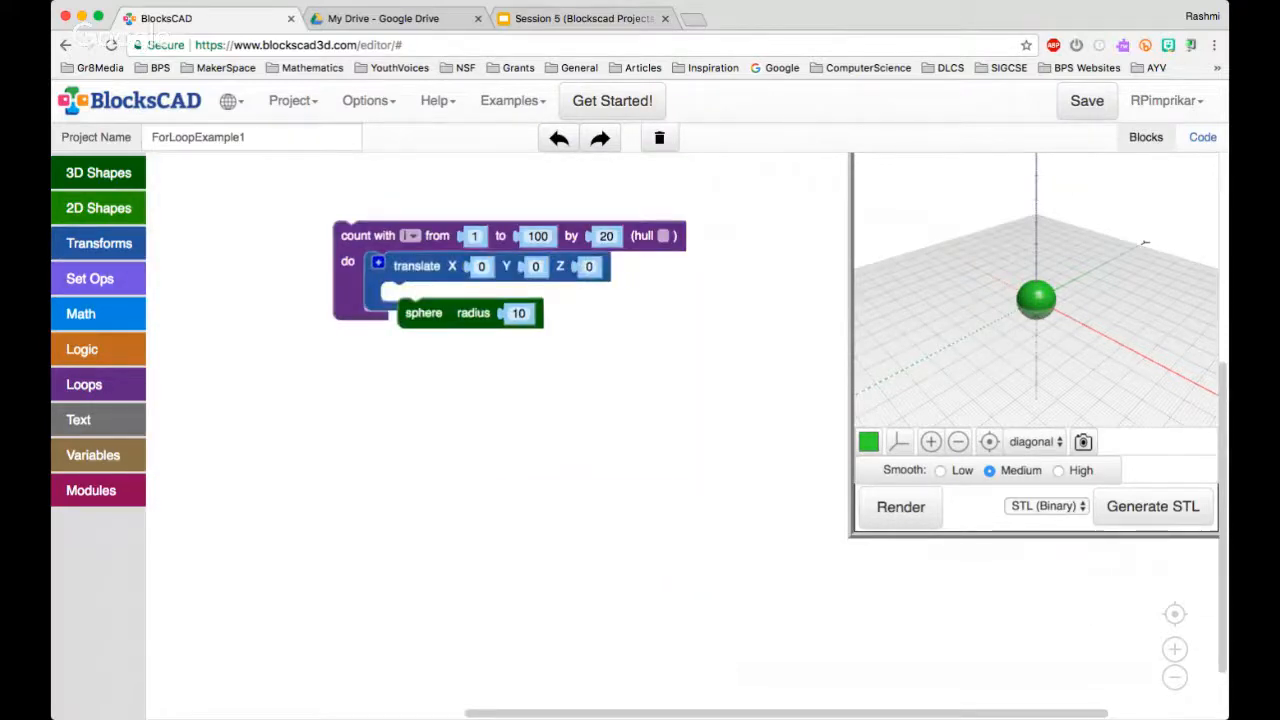
# Create a getter block for the loop variable i and use it as the translate block's X value
pyautogui.click(481, 267)
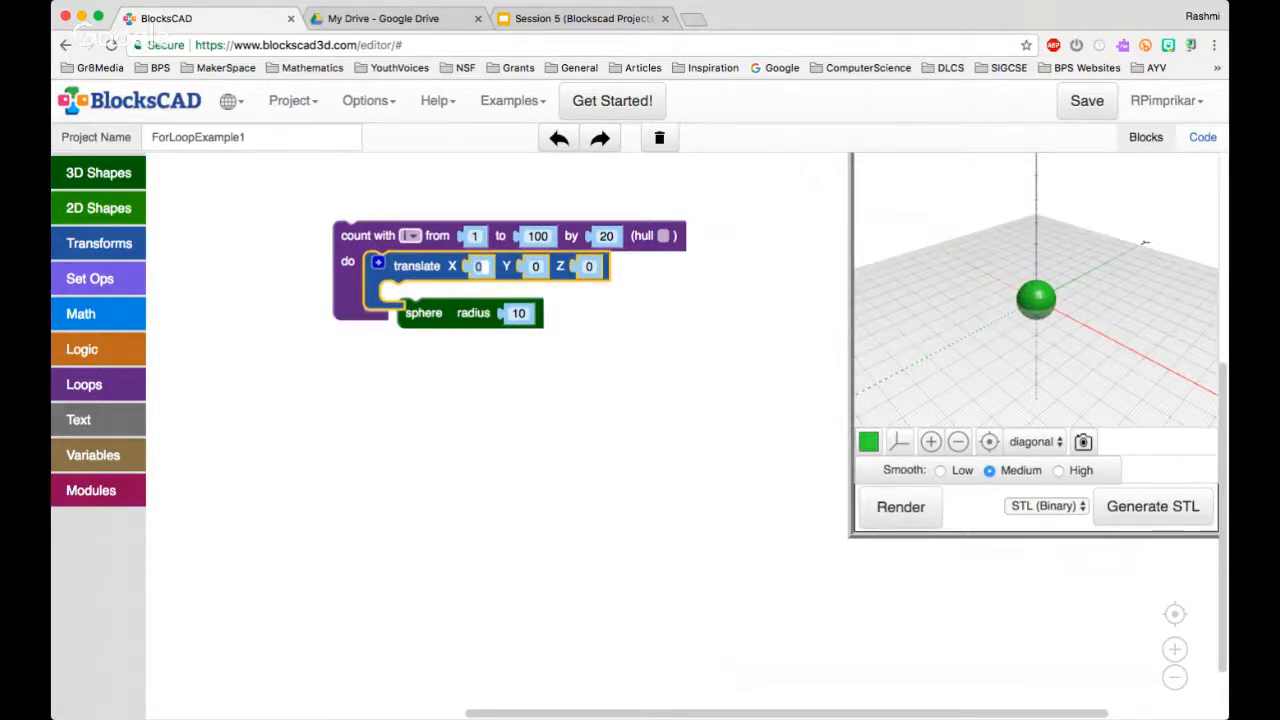
pyautogui.moveTo(366, 237)
pyautogui.mouseDown()
pyautogui.moveTo(428, 267)
pyautogui.moveTo(362, 218)
pyautogui.mouseUp()
pyautogui.rightClick(405, 216)
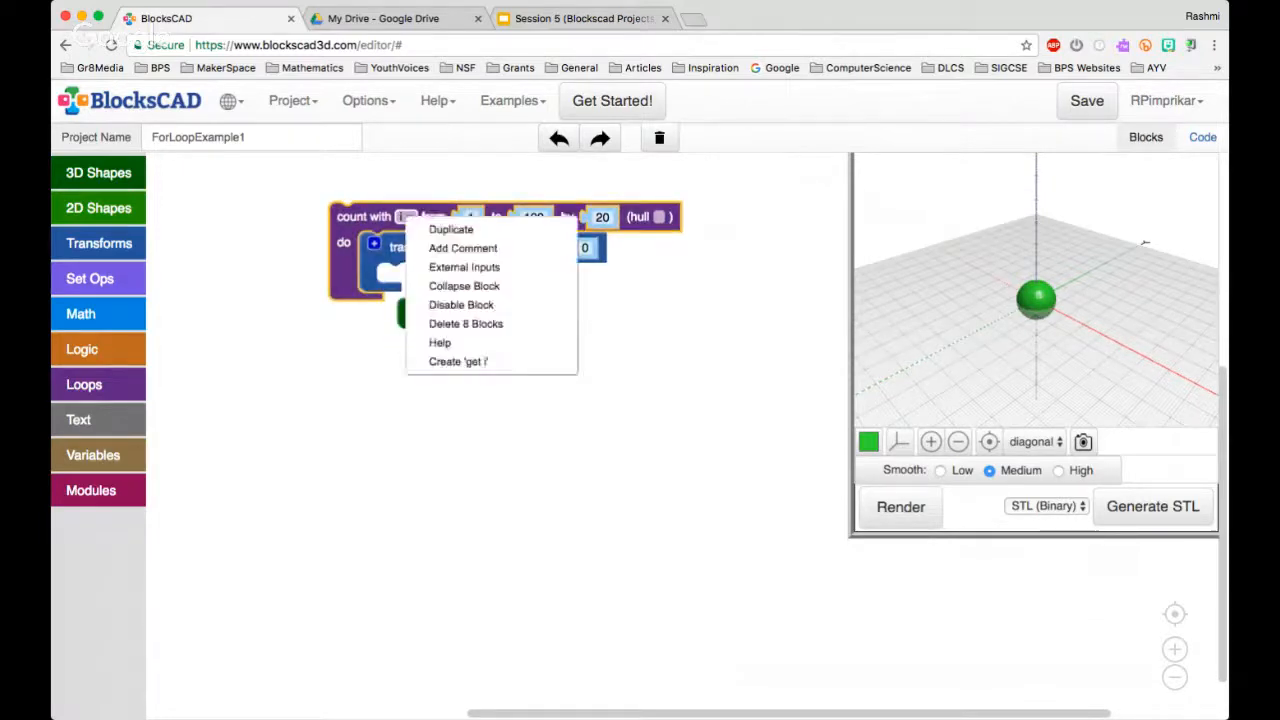
pyautogui.click(458, 361)
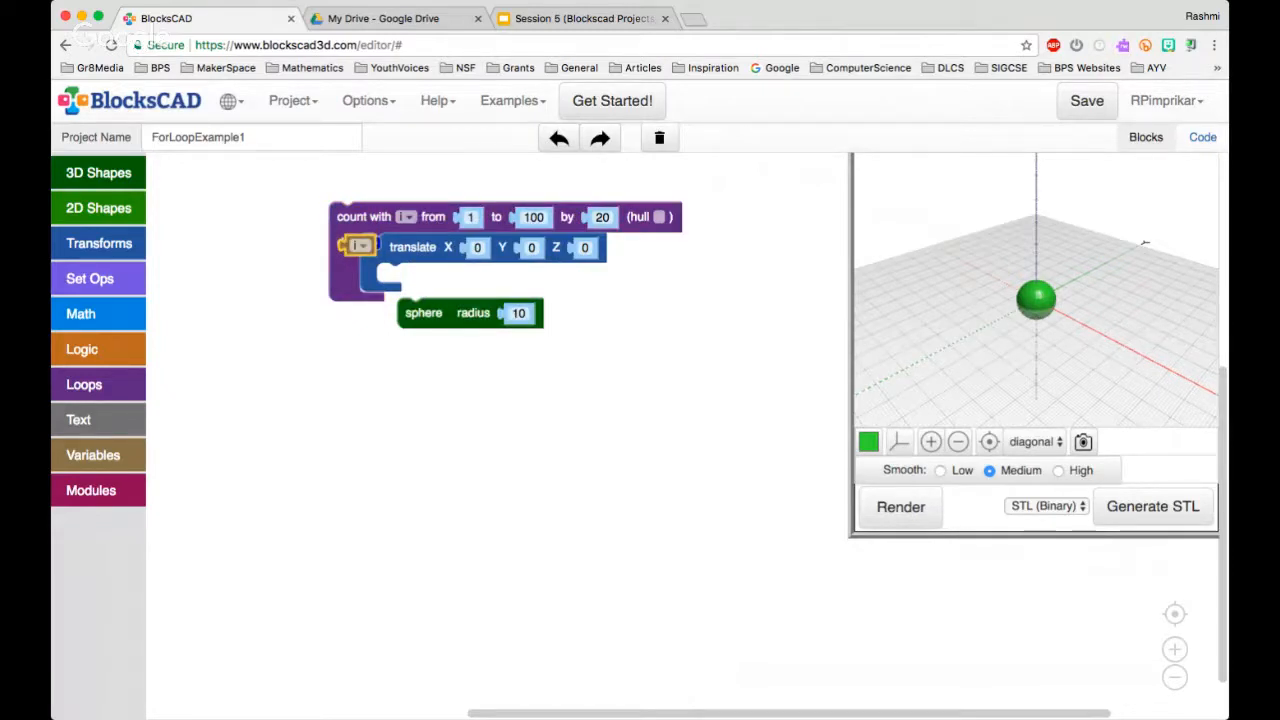
pyautogui.moveTo(358, 246); pyautogui.dragTo(473, 247)
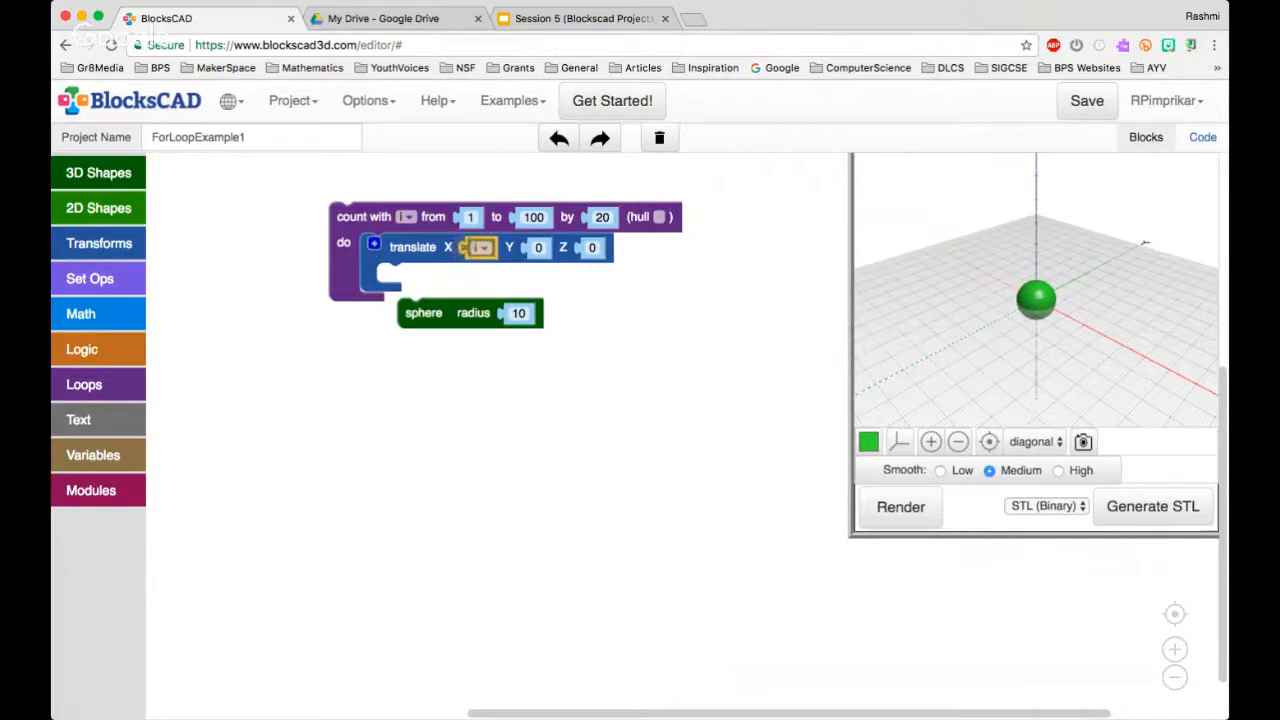
# Place the sphere block inside the translate block and render the row of spheres
pyautogui.moveTo(424, 313); pyautogui.dragTo(403, 277)
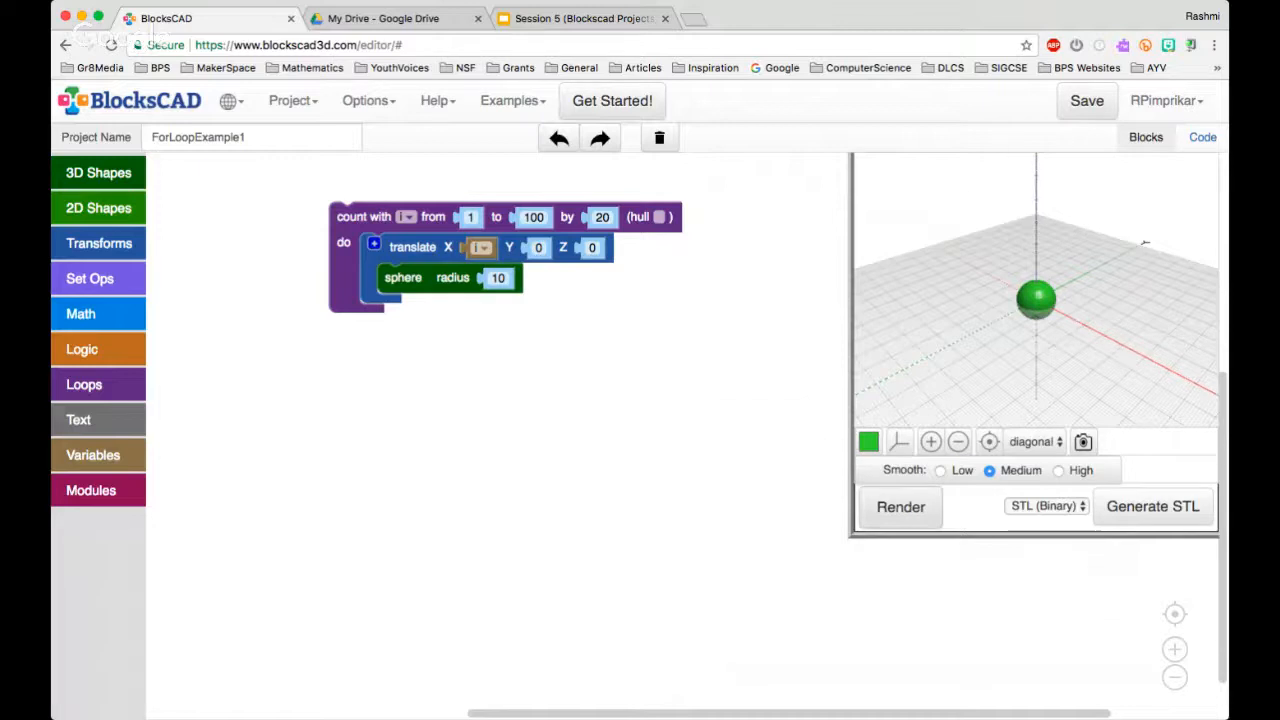
pyautogui.click(901, 507)
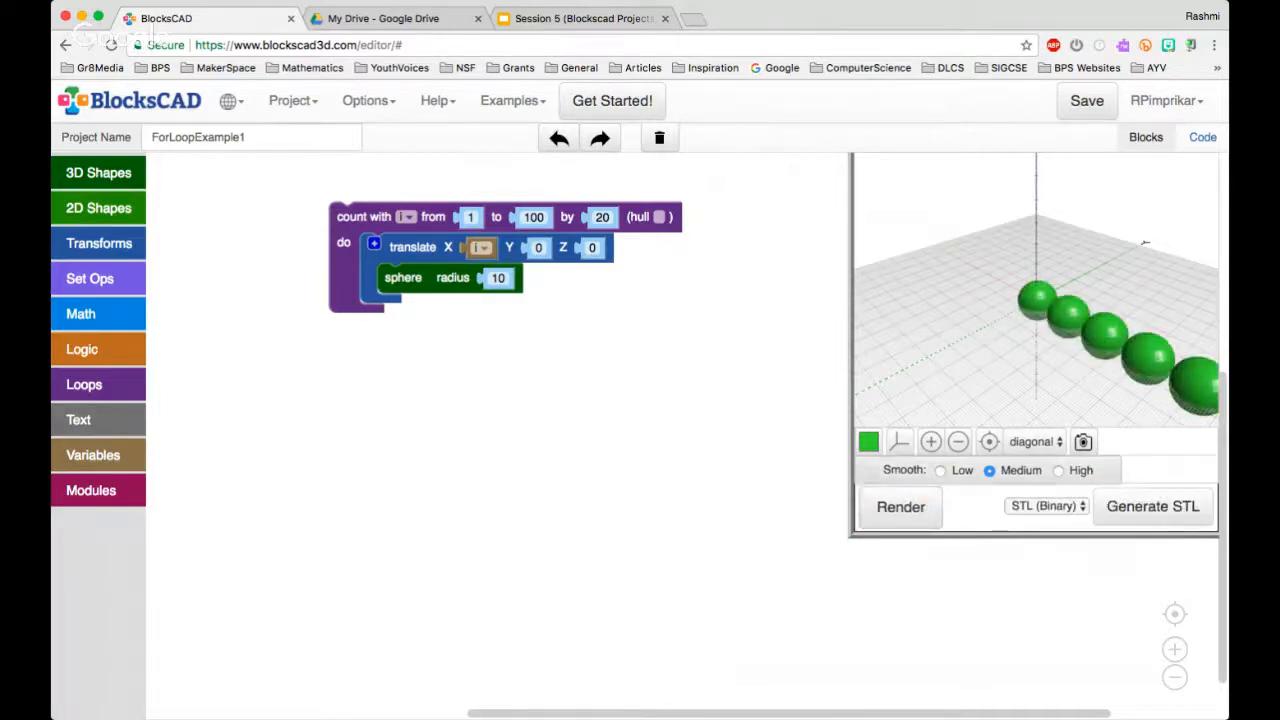
pyautogui.click(958, 441)
pyautogui.click(958, 441)
pyautogui.click(958, 441)
pyautogui.click(958, 441)
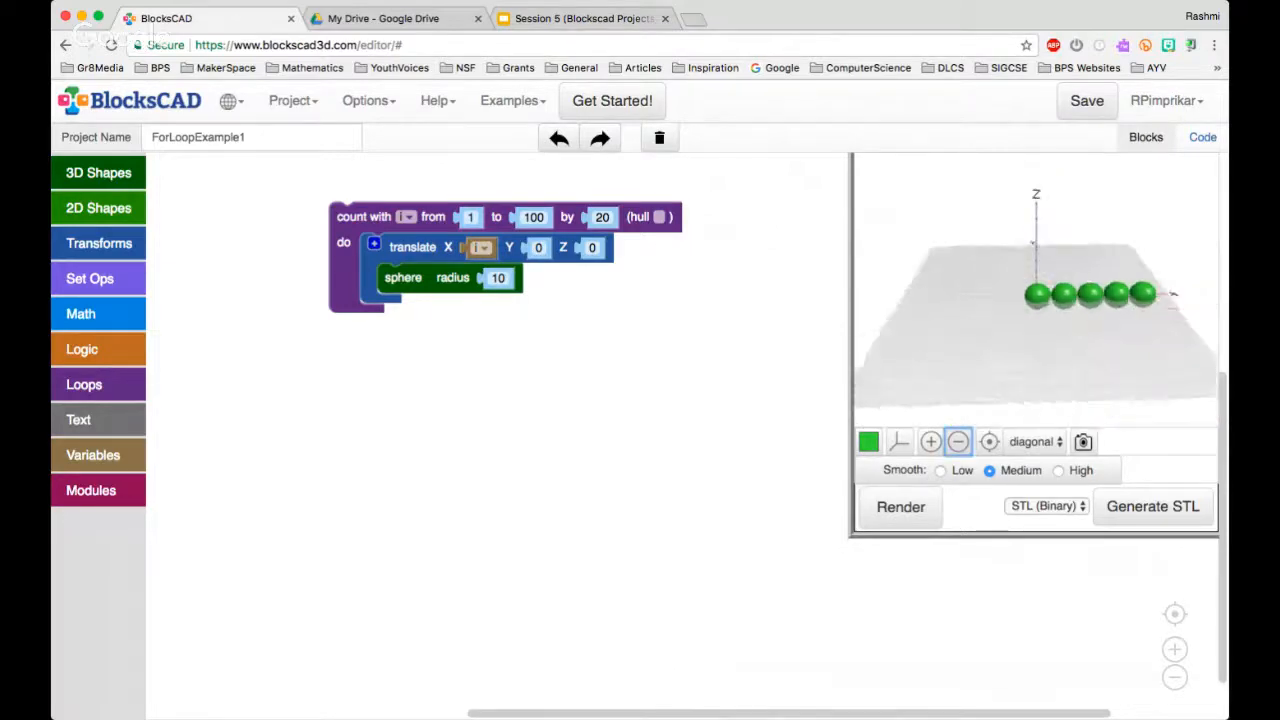
pyautogui.moveTo(1050, 345)
pyautogui.mouseDown()
pyautogui.moveTo(1015, 348)
pyautogui.moveTo(1038, 328)
pyautogui.mouseUp()
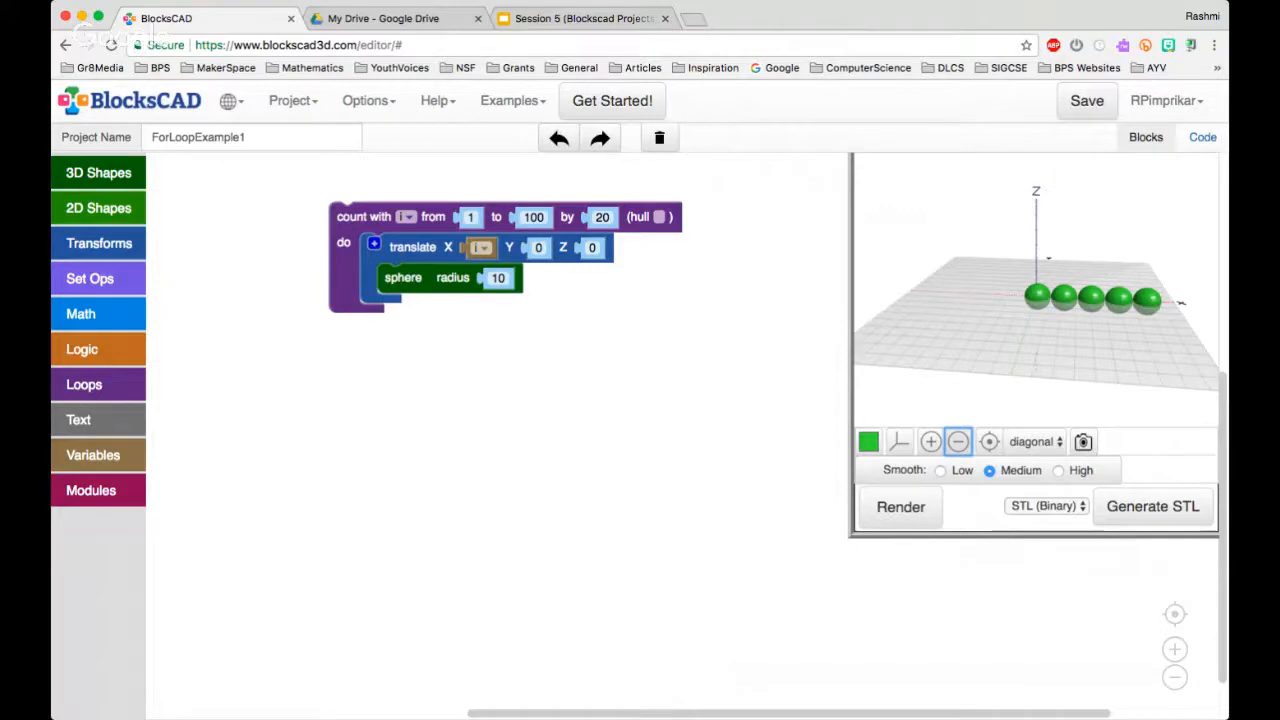
# Set the loop's end value to 120 and render the model again
pyautogui.click(531, 217)
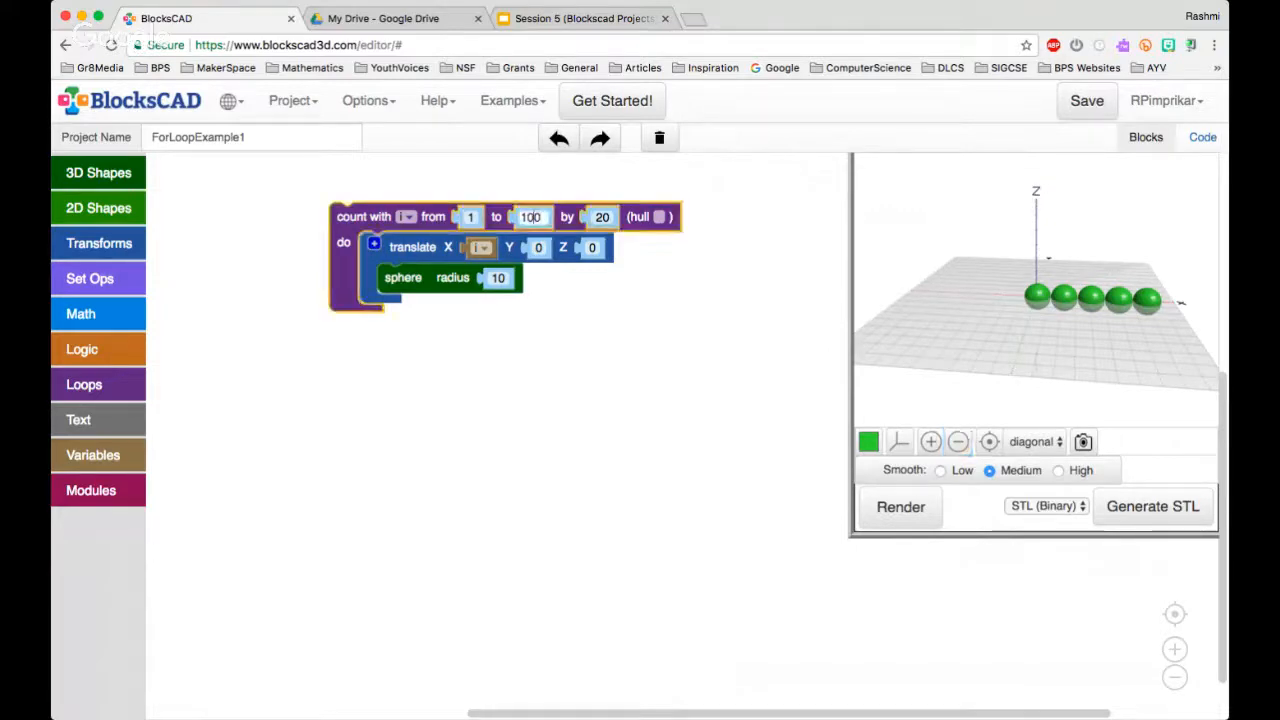
pyautogui.press('BackSpace')
pyautogui.write('2')
pyautogui.press('Return')
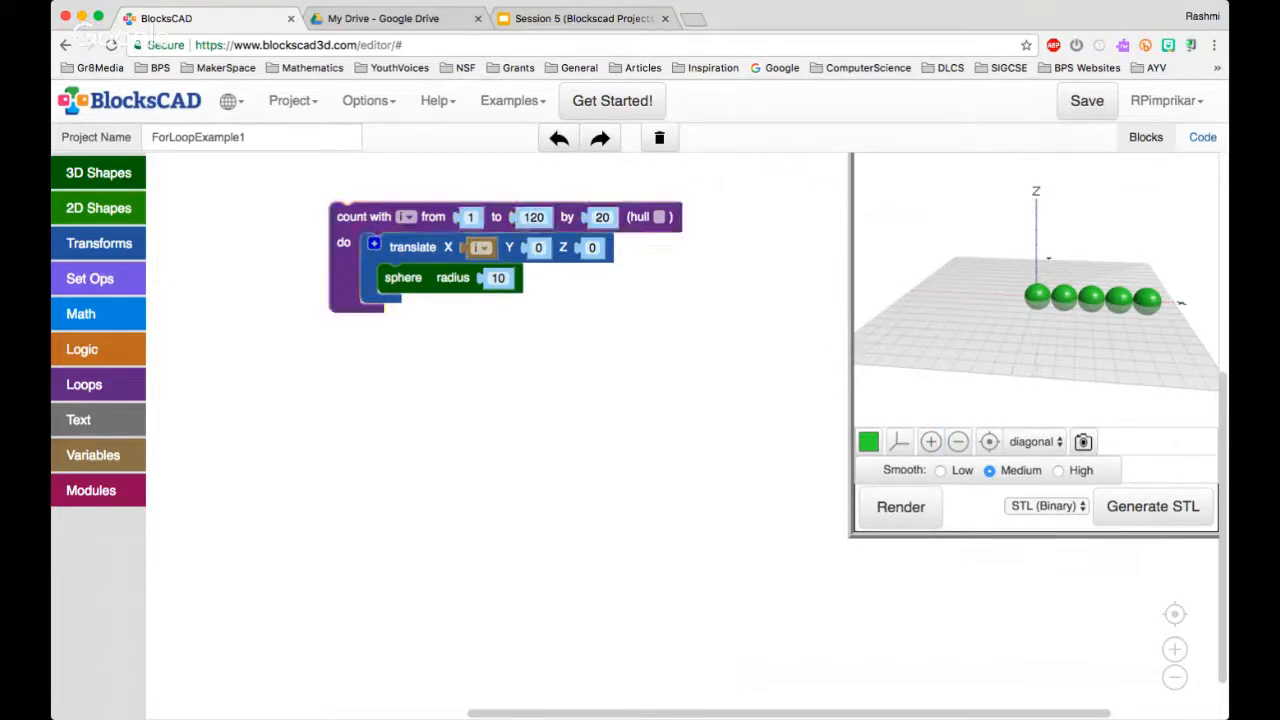
pyautogui.click(901, 507)
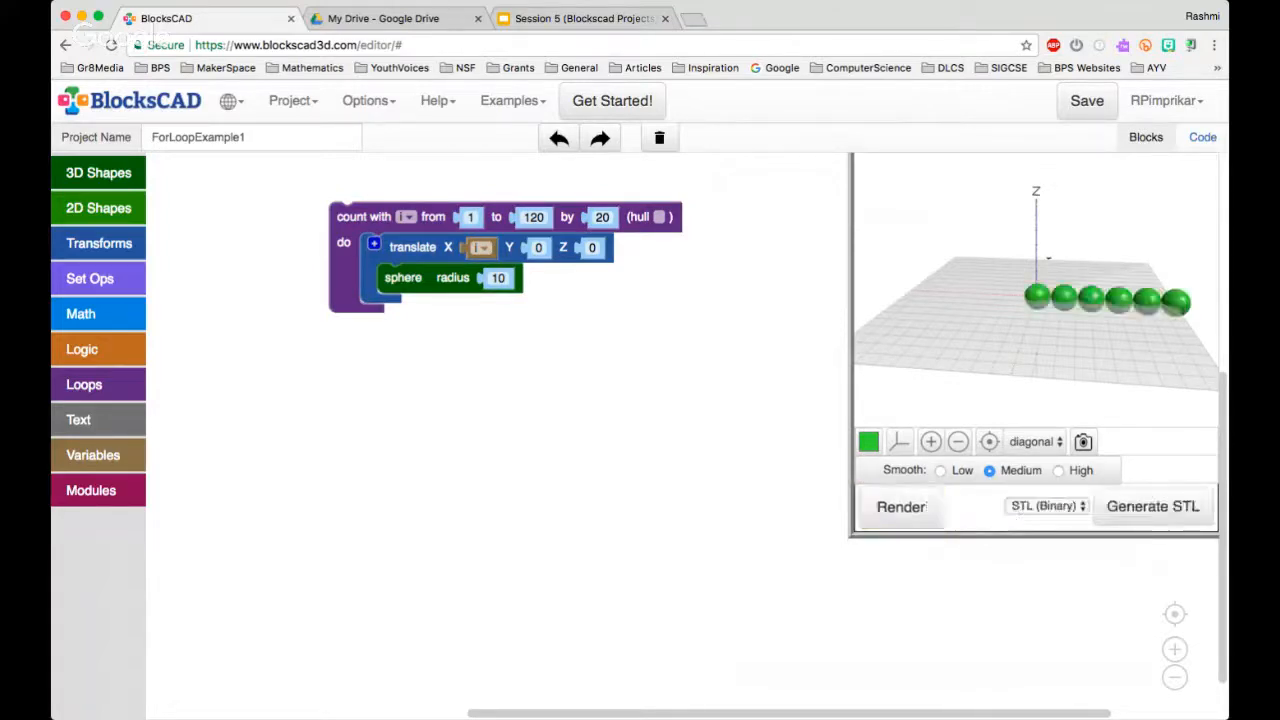
# Set the count loop's increment to 30
pyautogui.moveTo(1090, 335); pyautogui.dragTo(1090, 247)
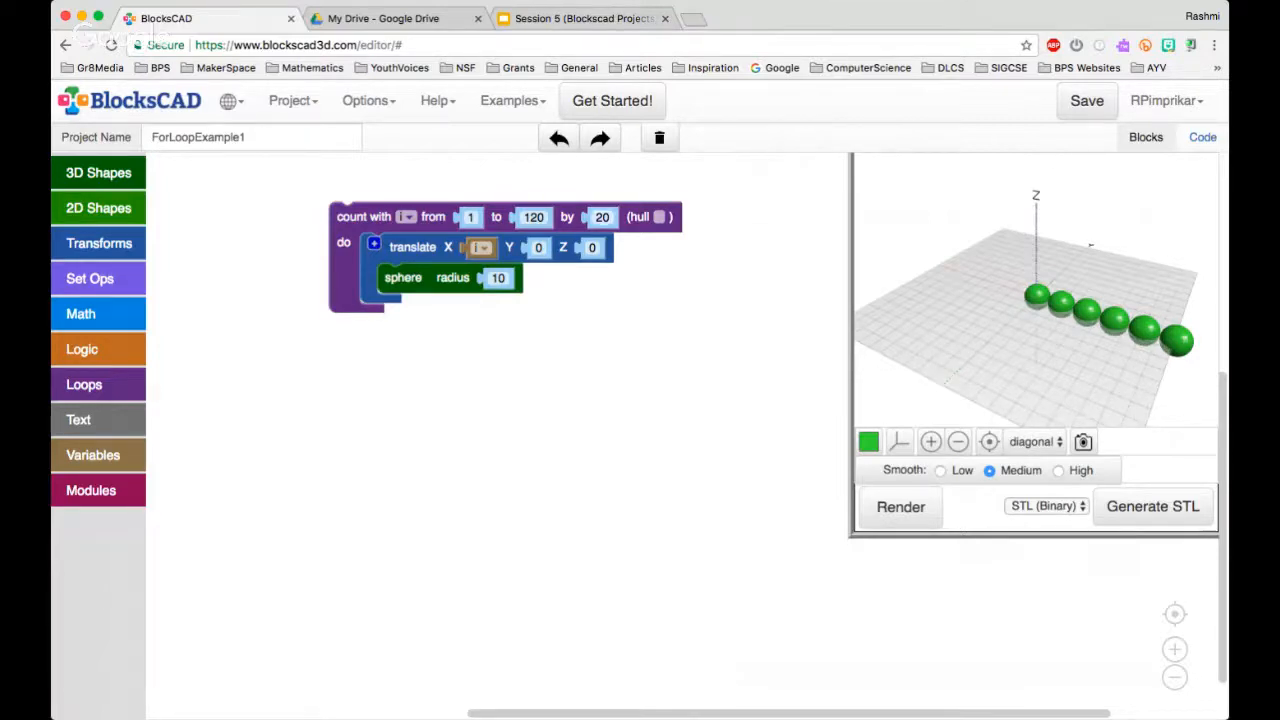
pyautogui.click(601, 217)
pyautogui.write('30')
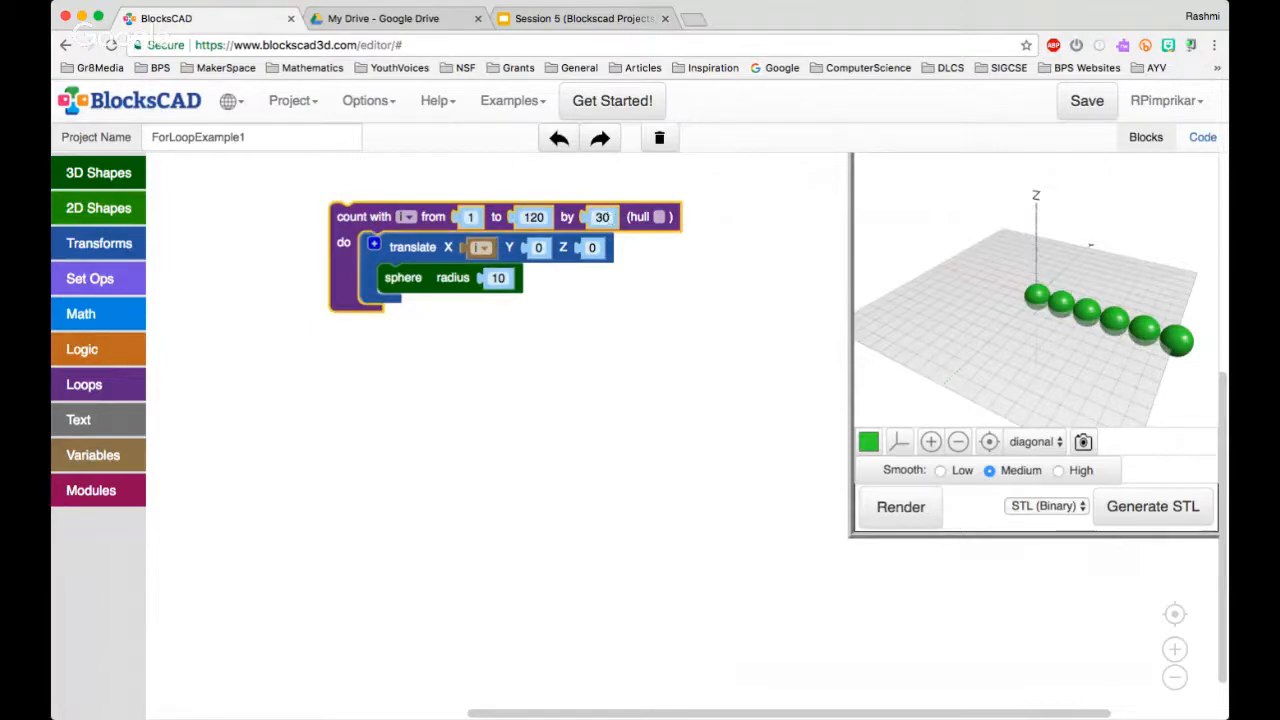
# Render the row of spheres at the current increment, and render it again with the count loop's increment set to 10
pyautogui.click(900, 506)
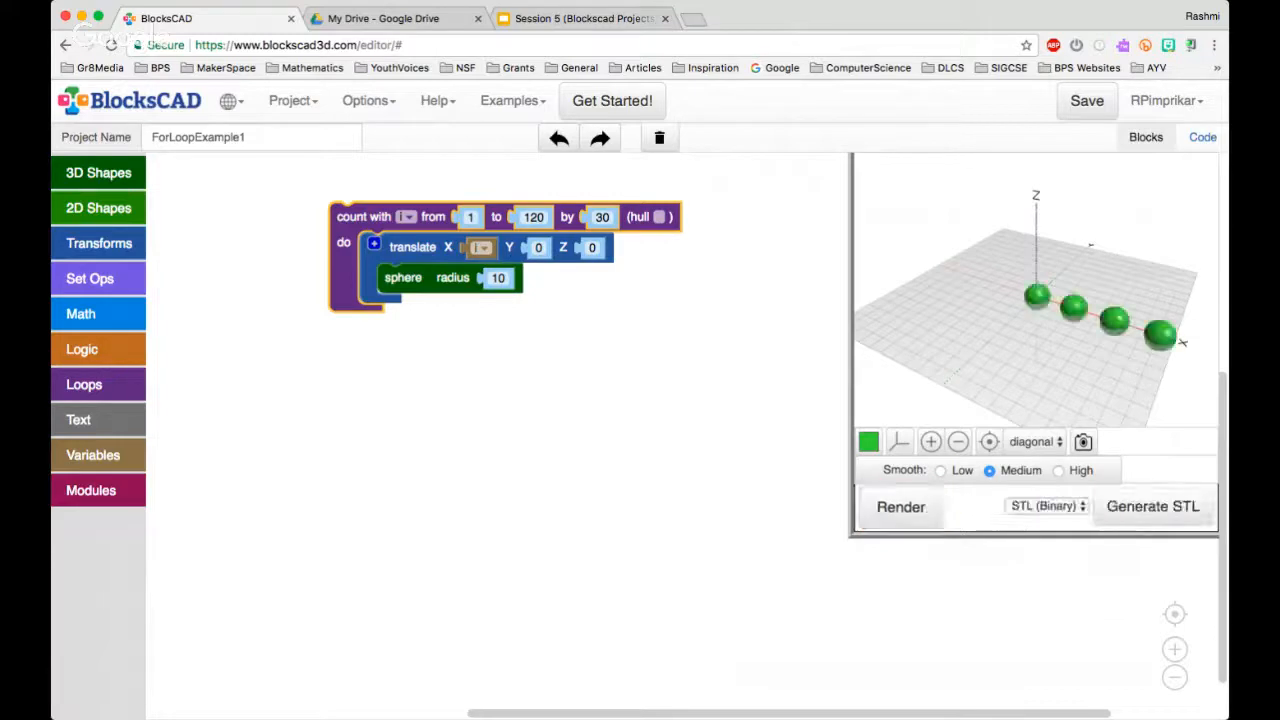
pyautogui.moveTo(1040, 360); pyautogui.dragTo(1046, 325)
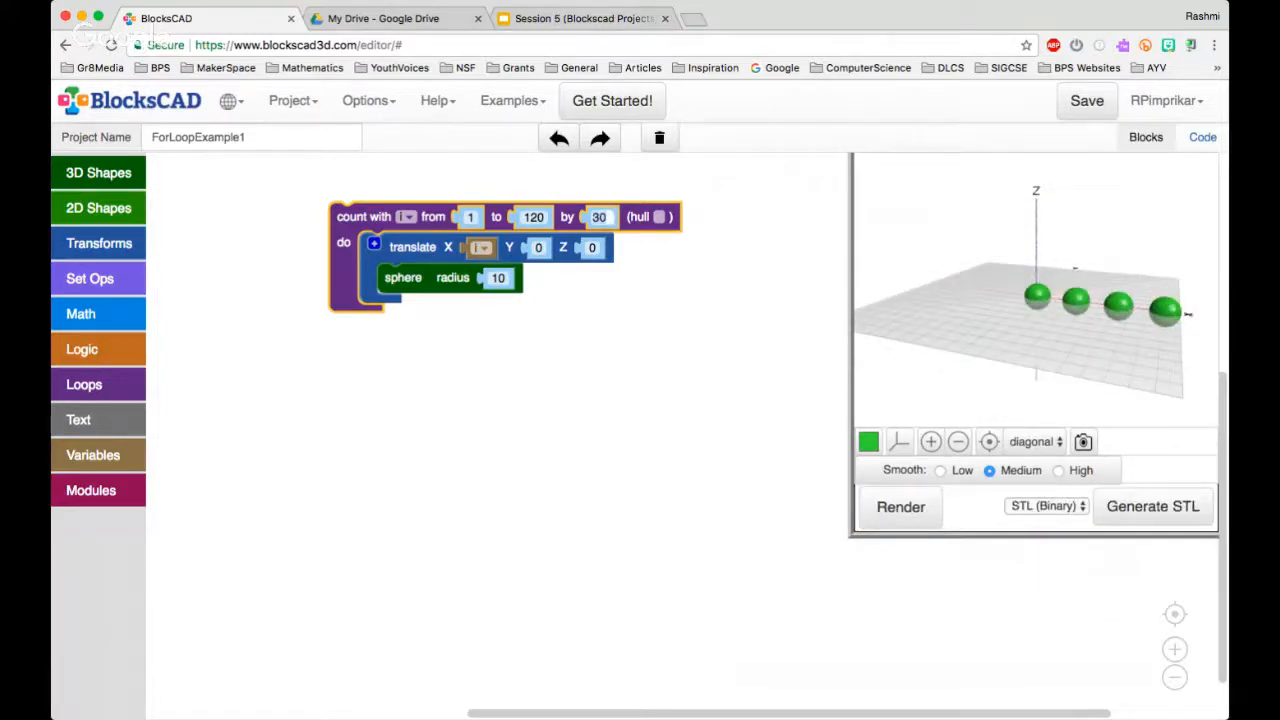
pyautogui.write('10')
pyautogui.click(900, 506)
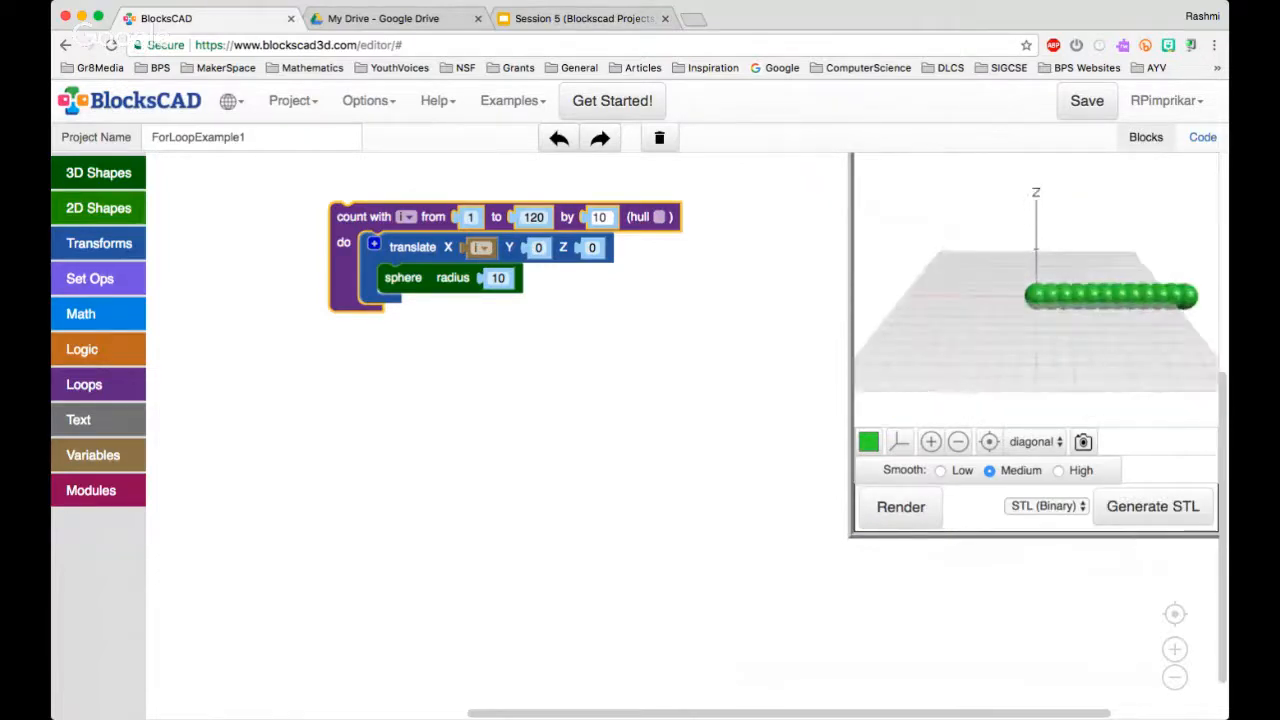
pyautogui.moveTo(1090, 330); pyautogui.dragTo(1112, 360)
pyautogui.click(680, 380)
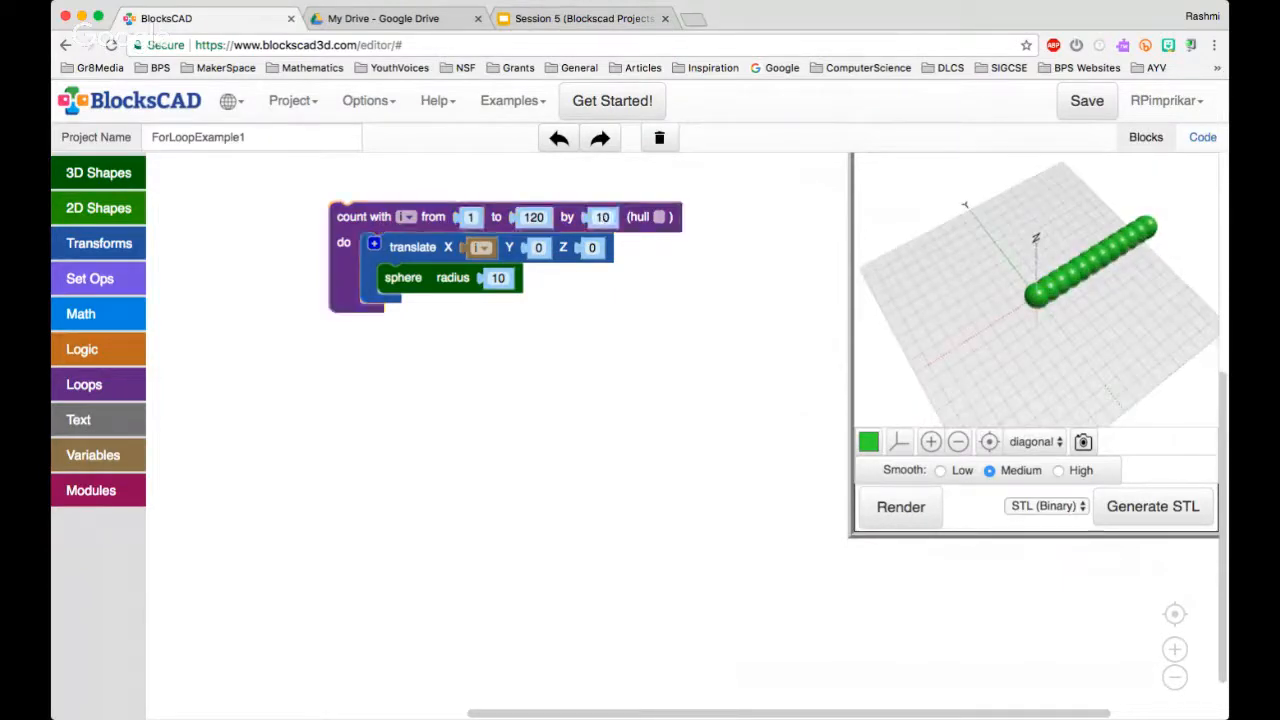
# Set the count loop's increment to 20 and render the spheres with this spacing
pyautogui.click(602, 217)
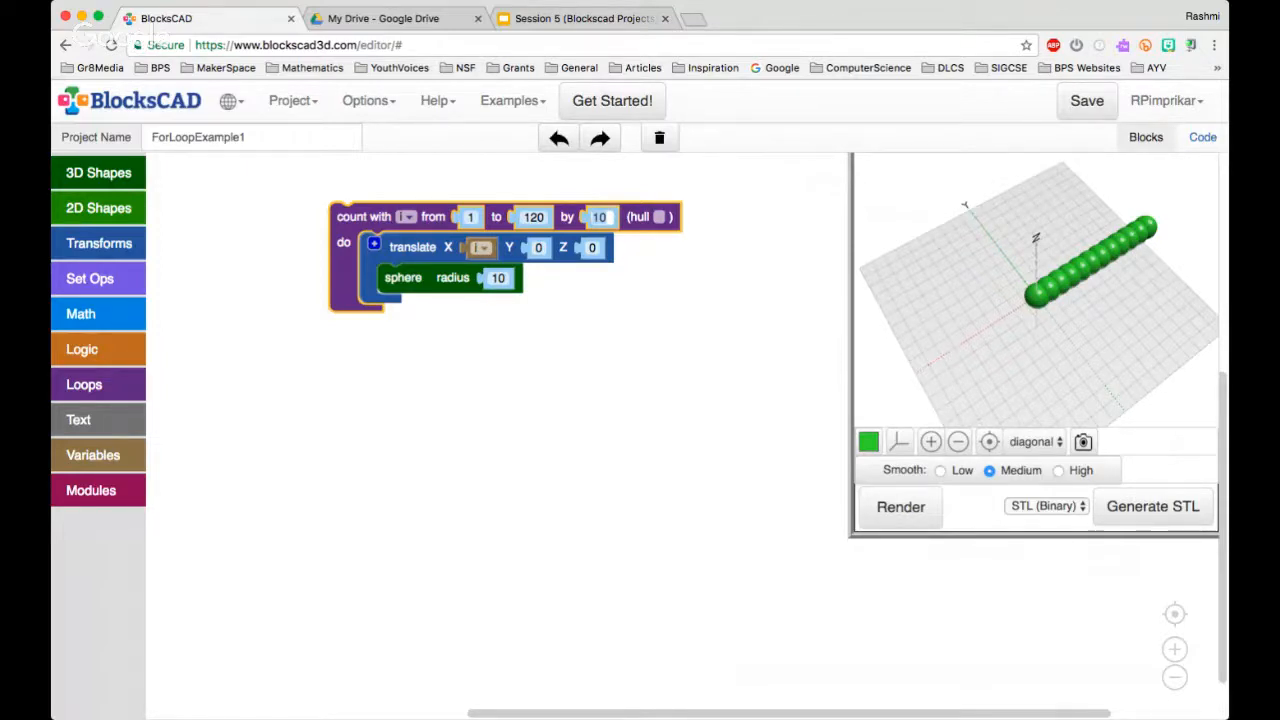
pyautogui.press('BackSpace')
pyautogui.press('BackSpace')
pyautogui.write('20')
pyautogui.click(904, 519)
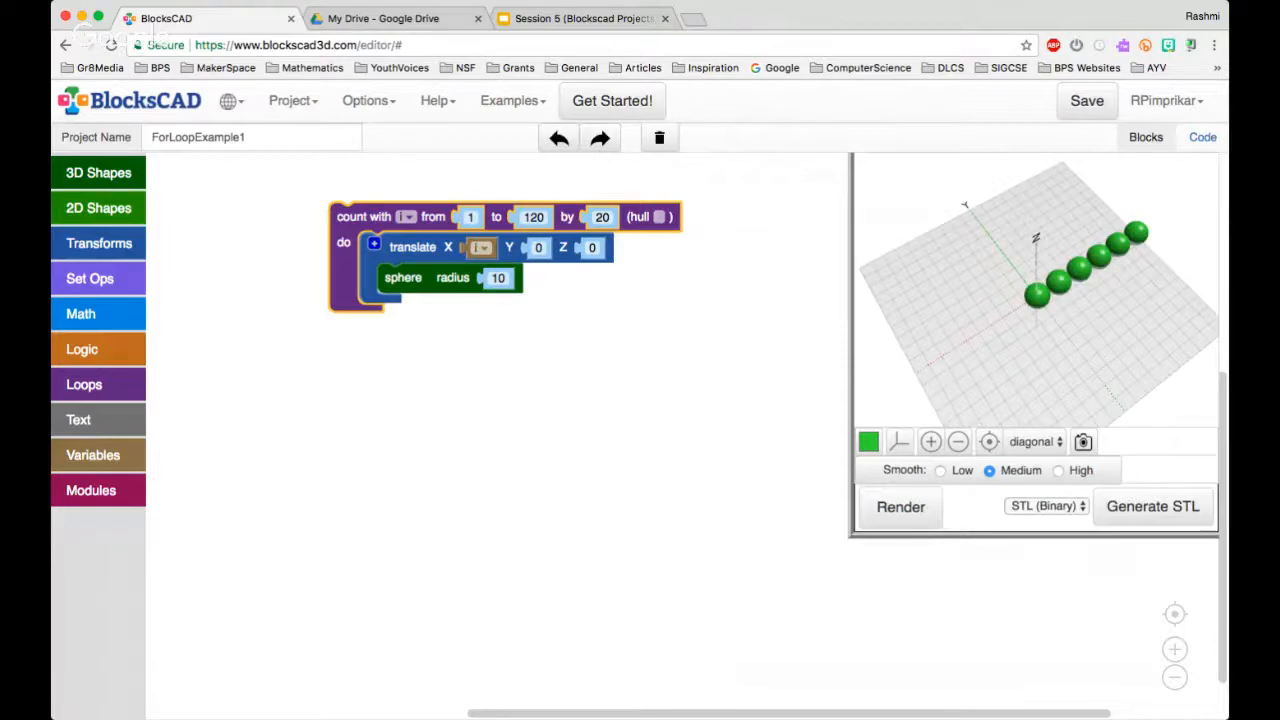
pyautogui.click(276, 162)
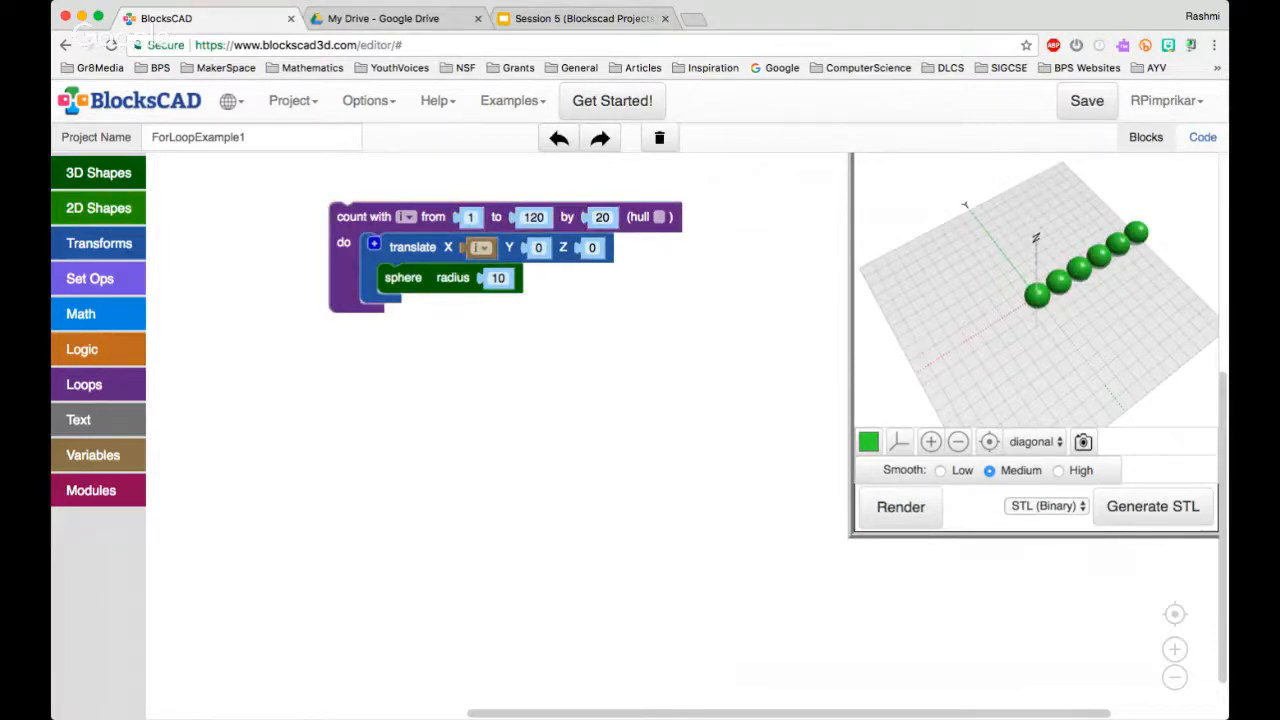
# Save the current project and open KeyRack_6Pegs from the project list for editing
pyautogui.click(293, 100)
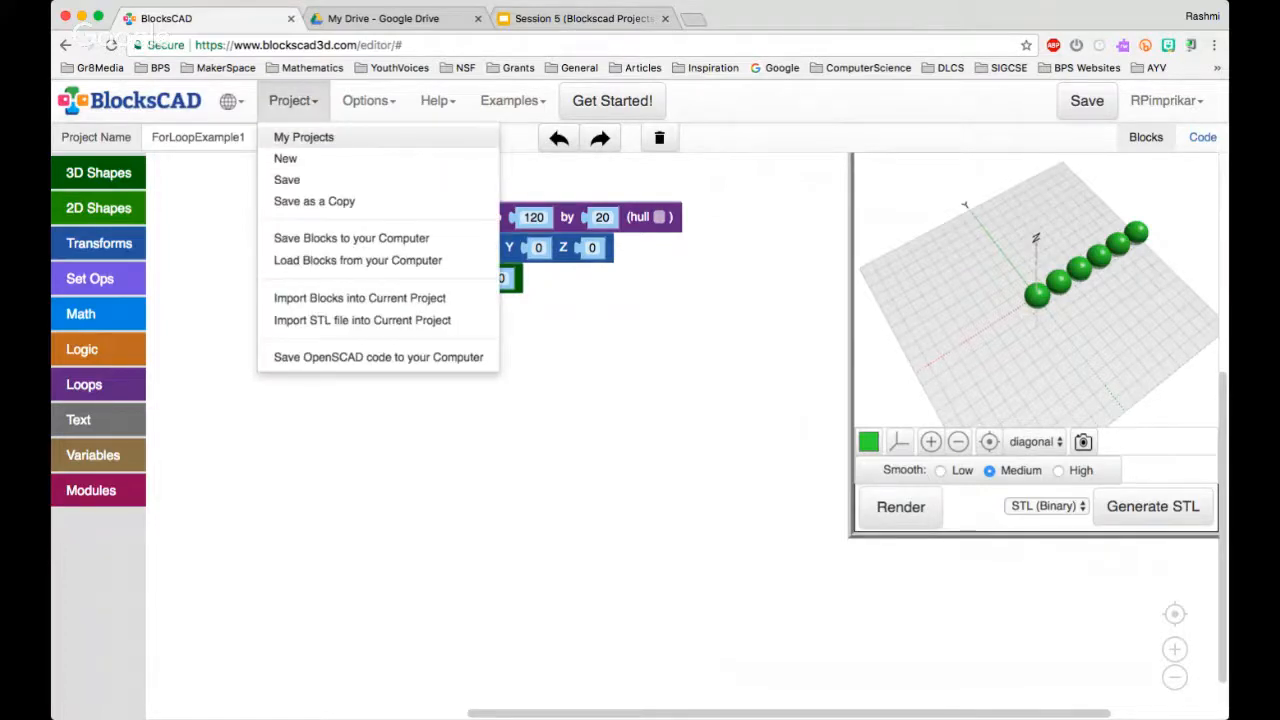
pyautogui.click(303, 137)
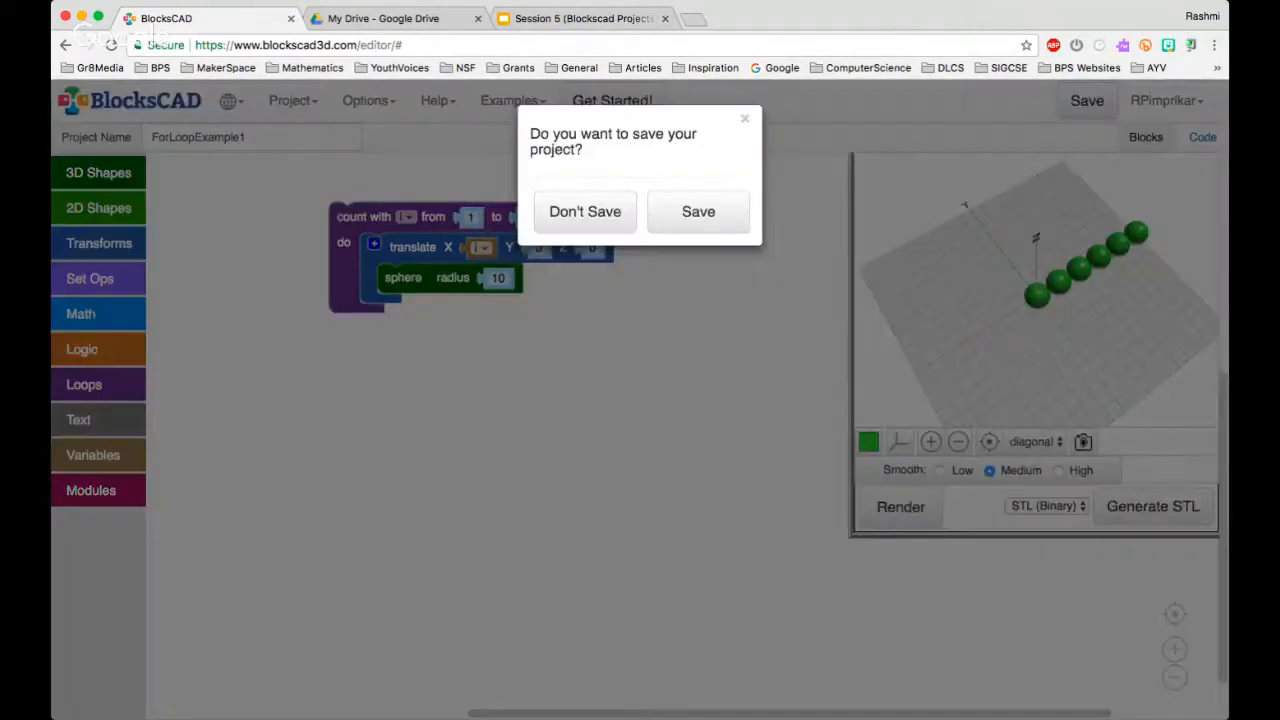
pyautogui.click(697, 211)
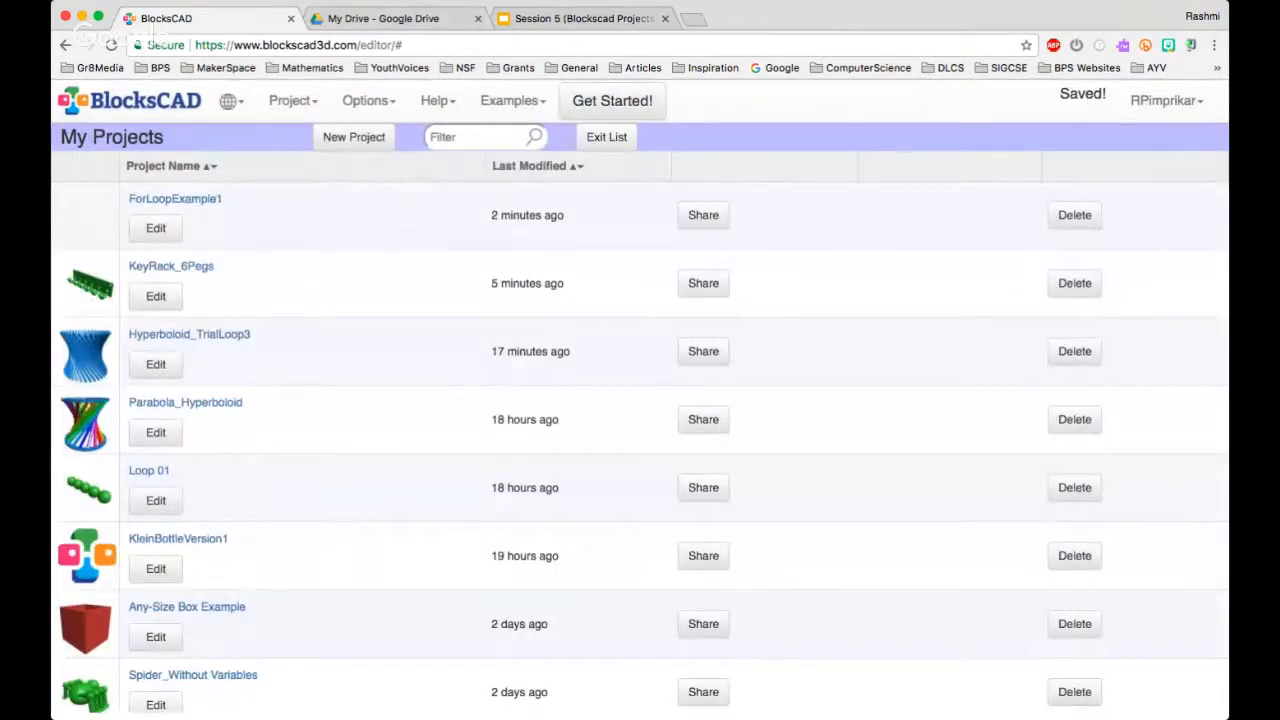
pyautogui.click(170, 266)
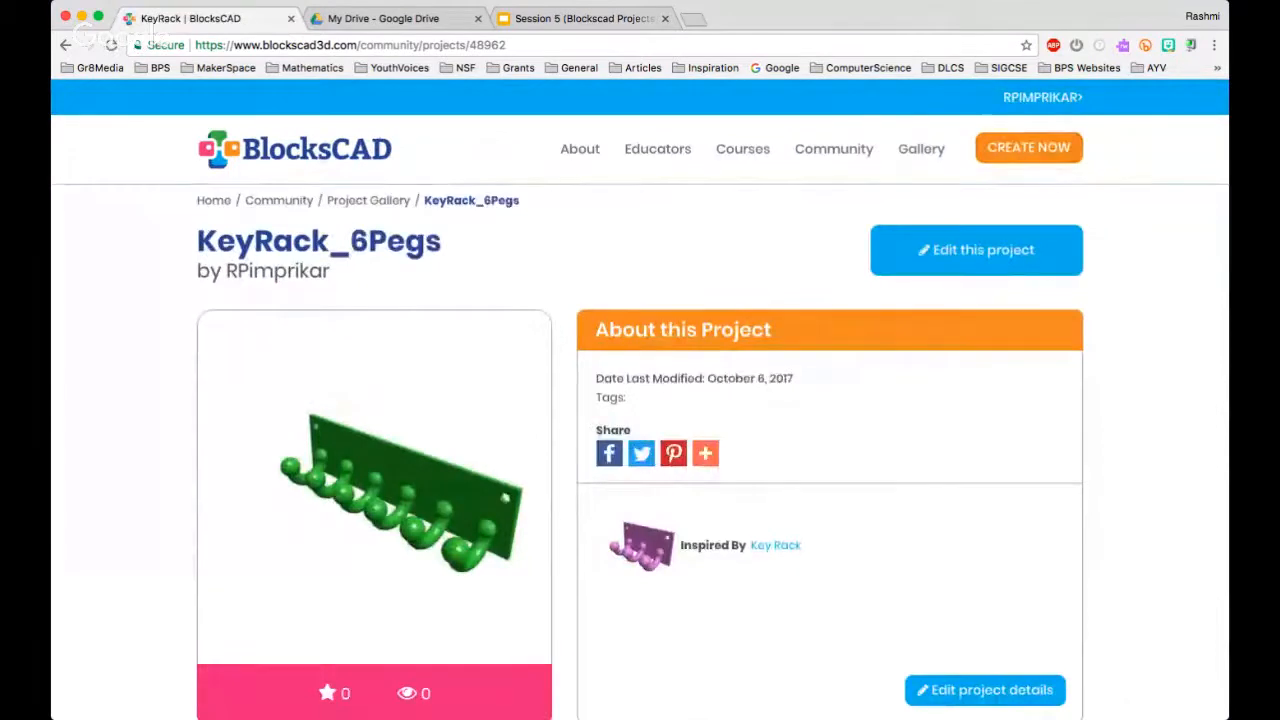
pyautogui.click(976, 250)
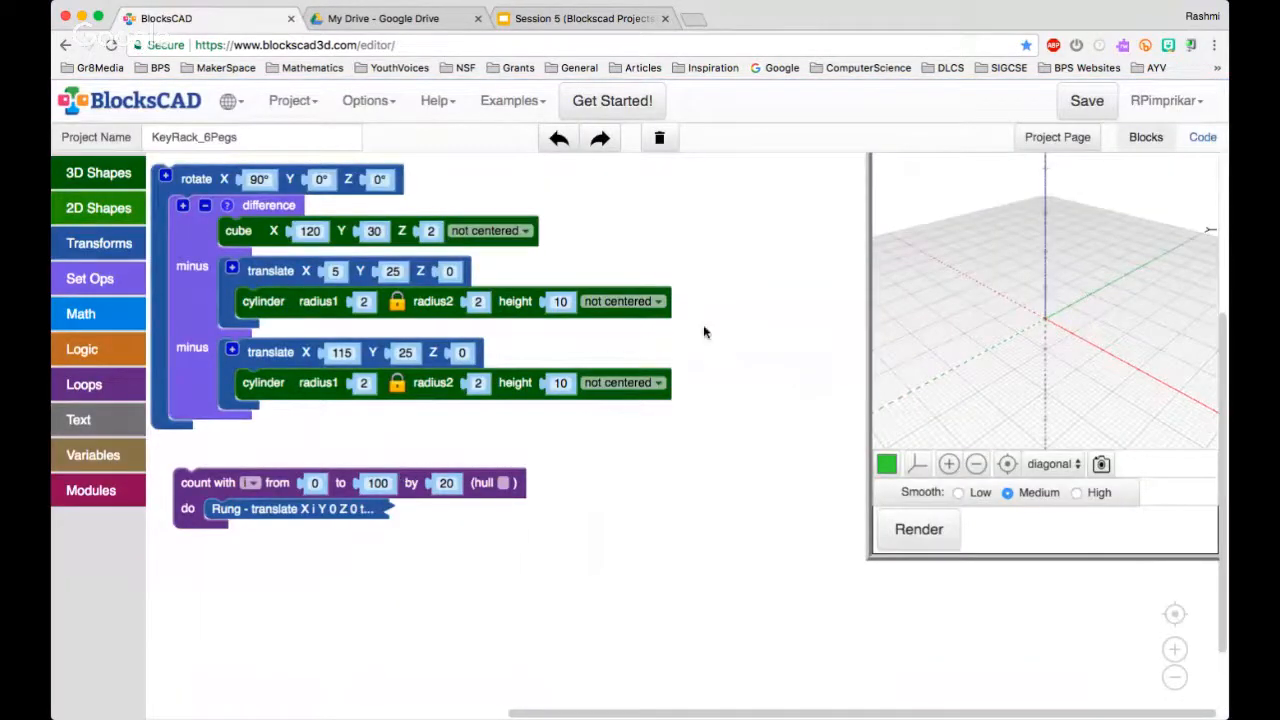
# Render the key rack and widen the 3D preview area so the full rack fits in it
pyautogui.click(916, 528)
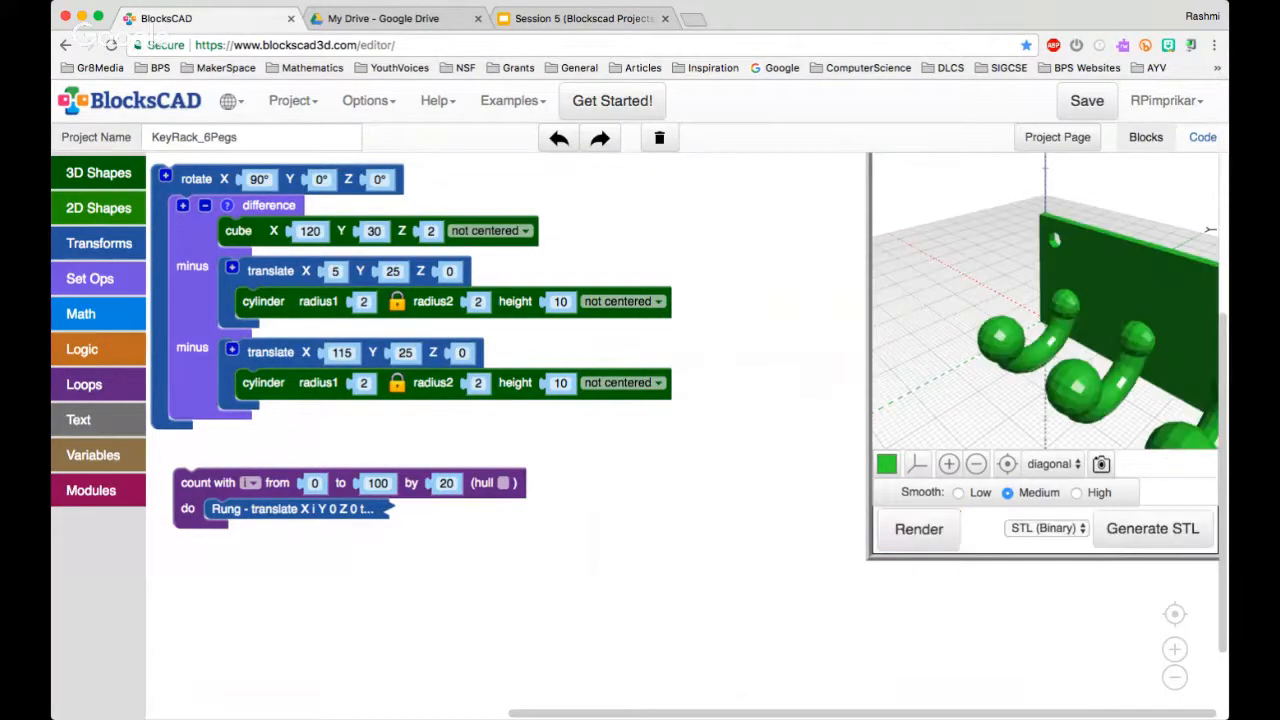
pyautogui.click(976, 464)
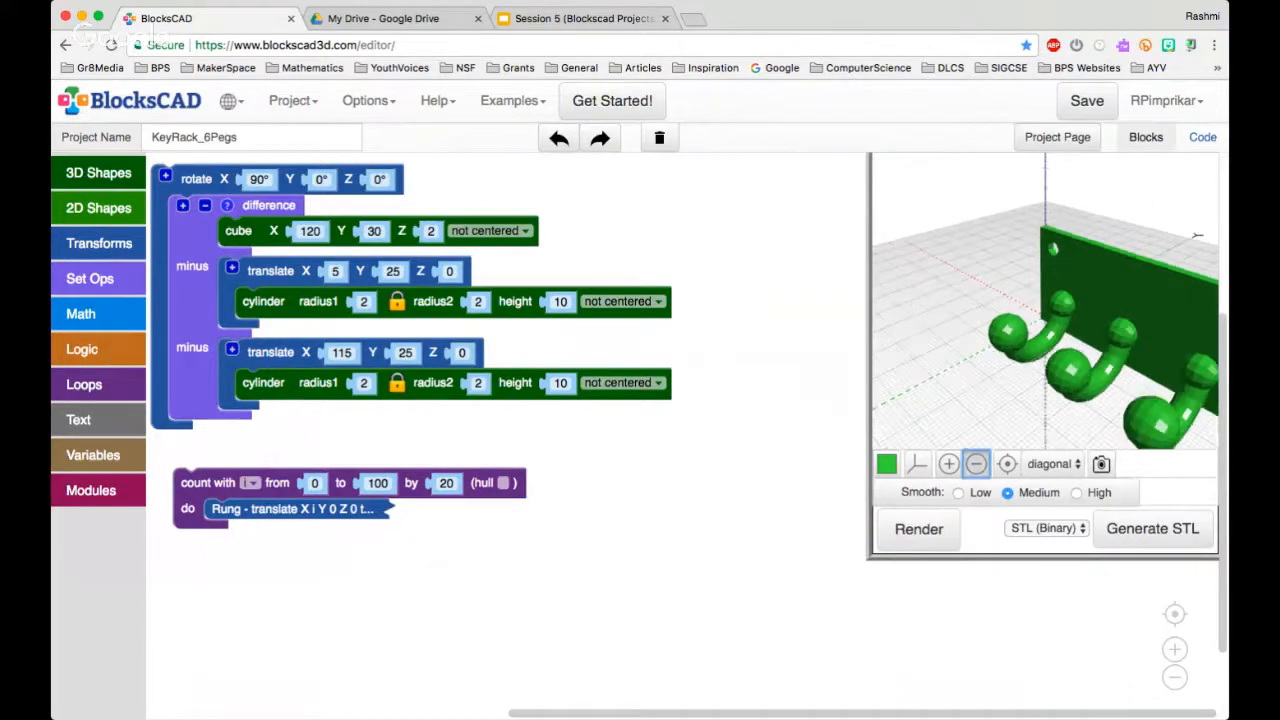
pyautogui.click(976, 464)
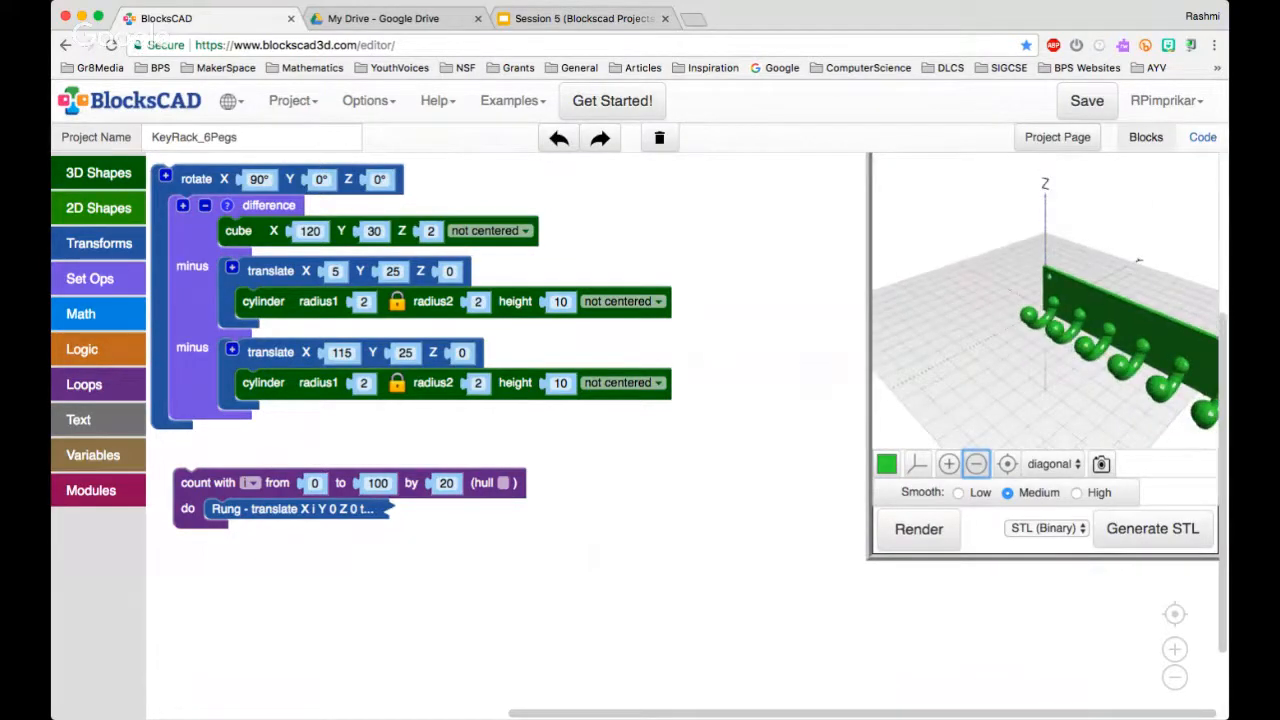
pyautogui.moveTo(1138, 261); pyautogui.dragTo(1021, 245)
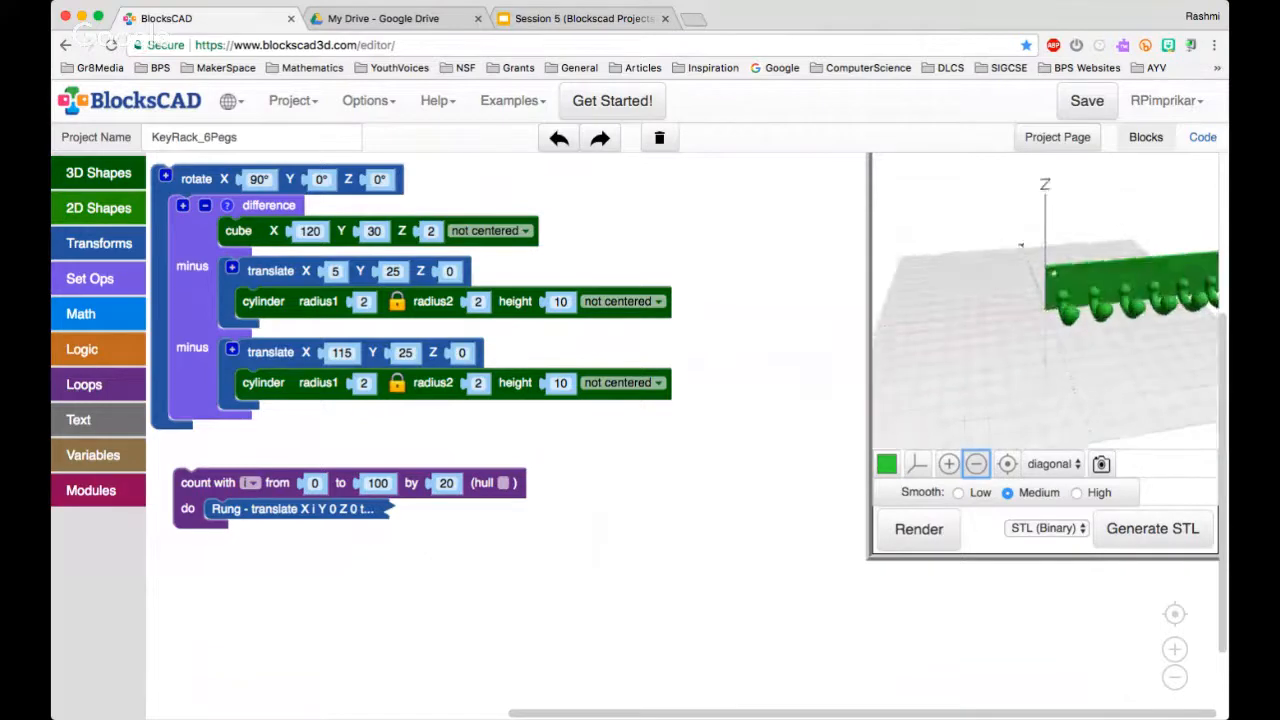
pyautogui.click(976, 464)
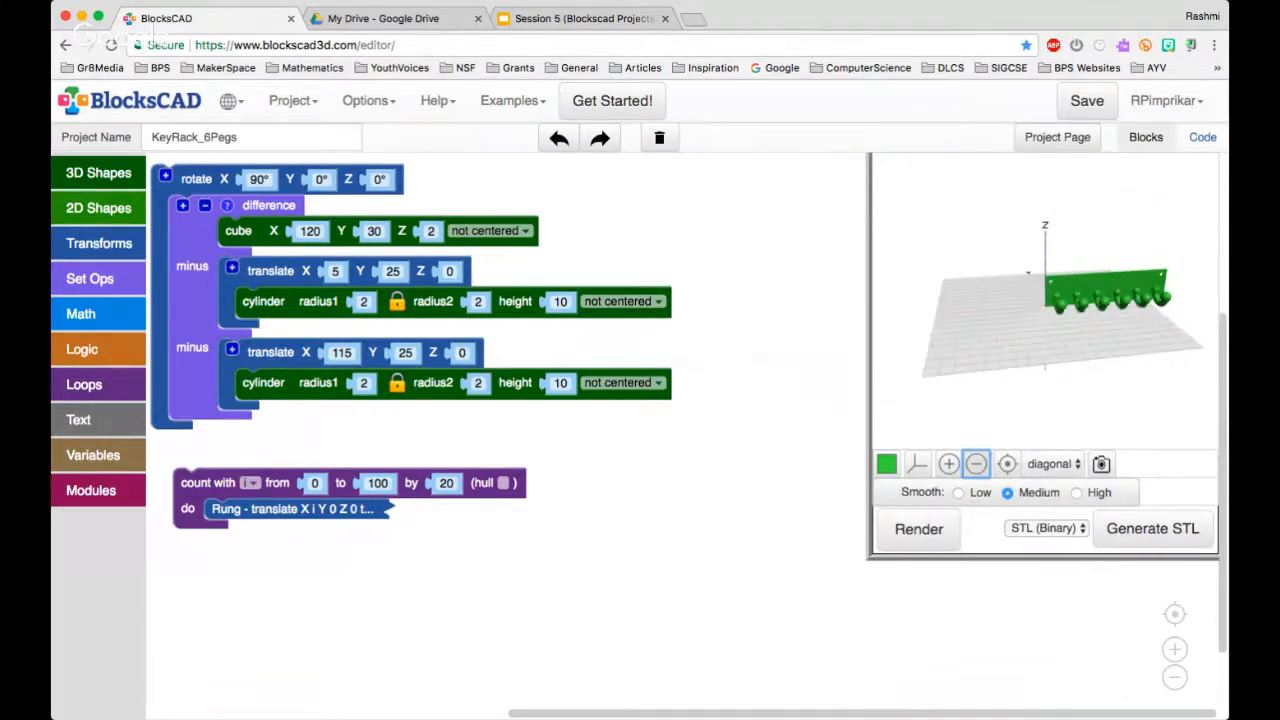
pyautogui.moveTo(870, 557); pyautogui.dragTo(633, 550)
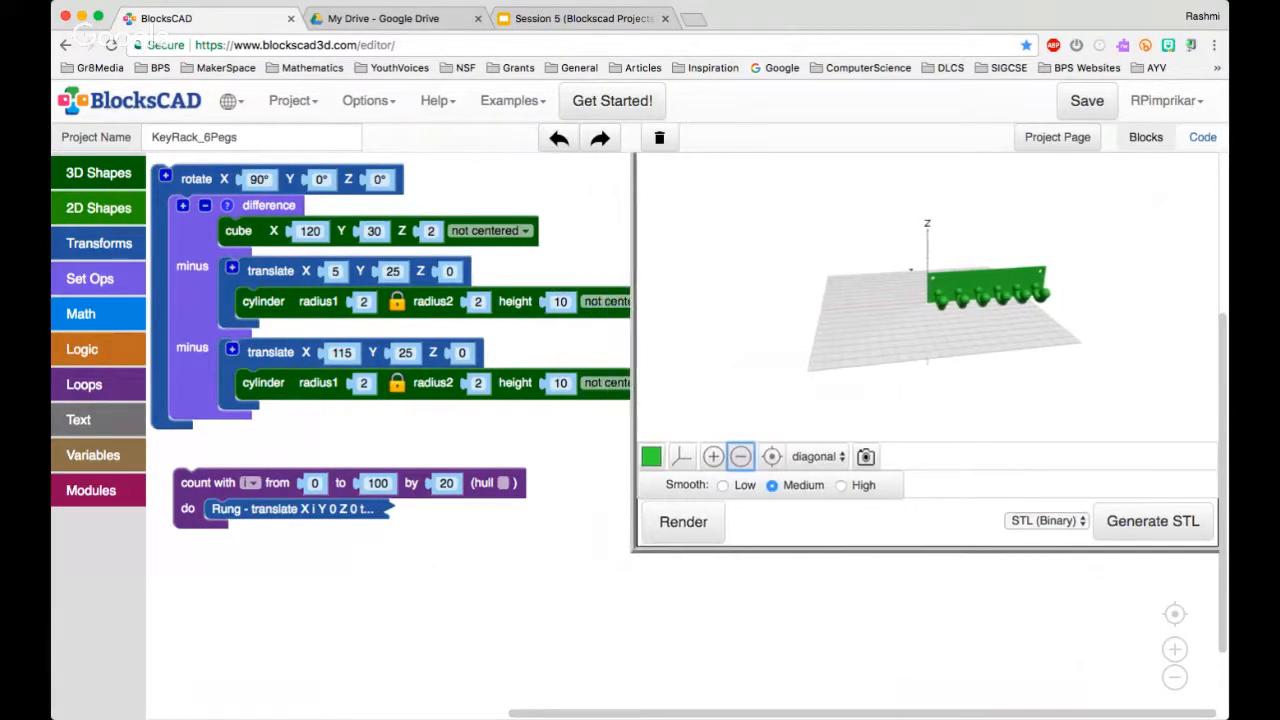
pyautogui.click(713, 456)
pyautogui.click(713, 456)
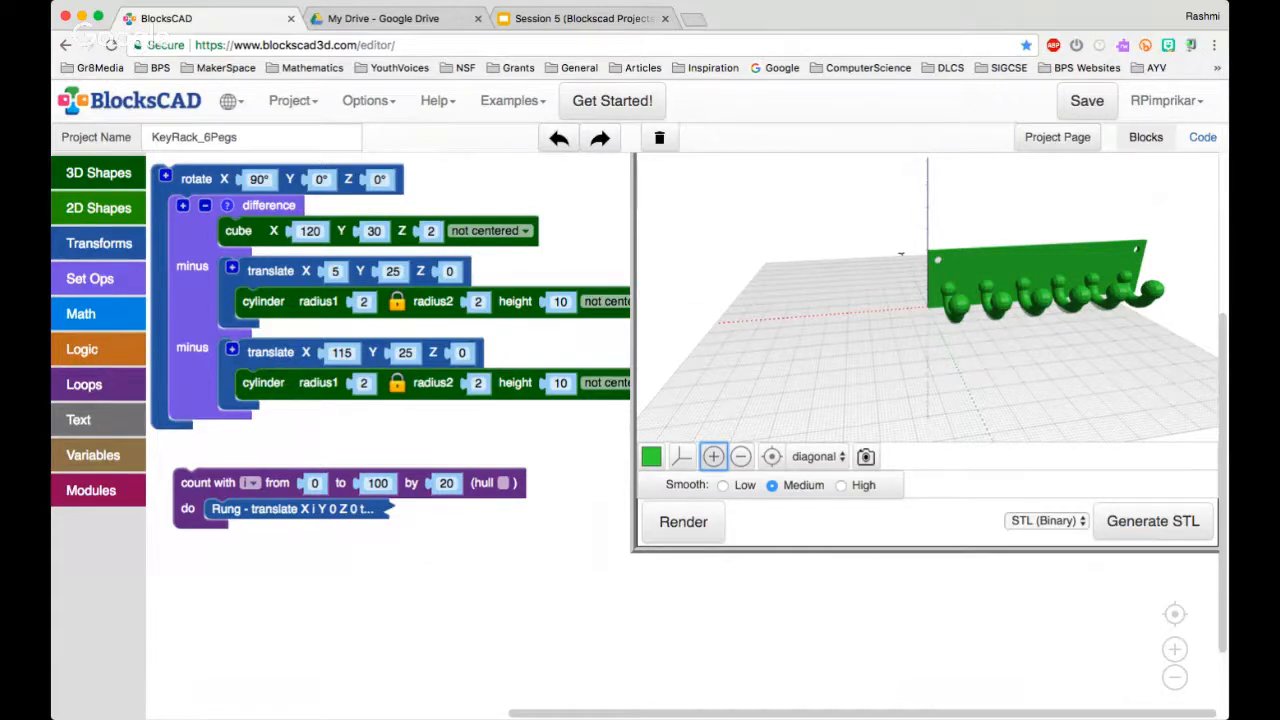
# Expand the collapsed Rung block inside the count loop to inspect all of its nested blocks
pyautogui.moveTo(195, 483)
pyautogui.mouseDown()
pyautogui.moveTo(250, 477)
pyautogui.moveTo(212, 475)
pyautogui.mouseUp()
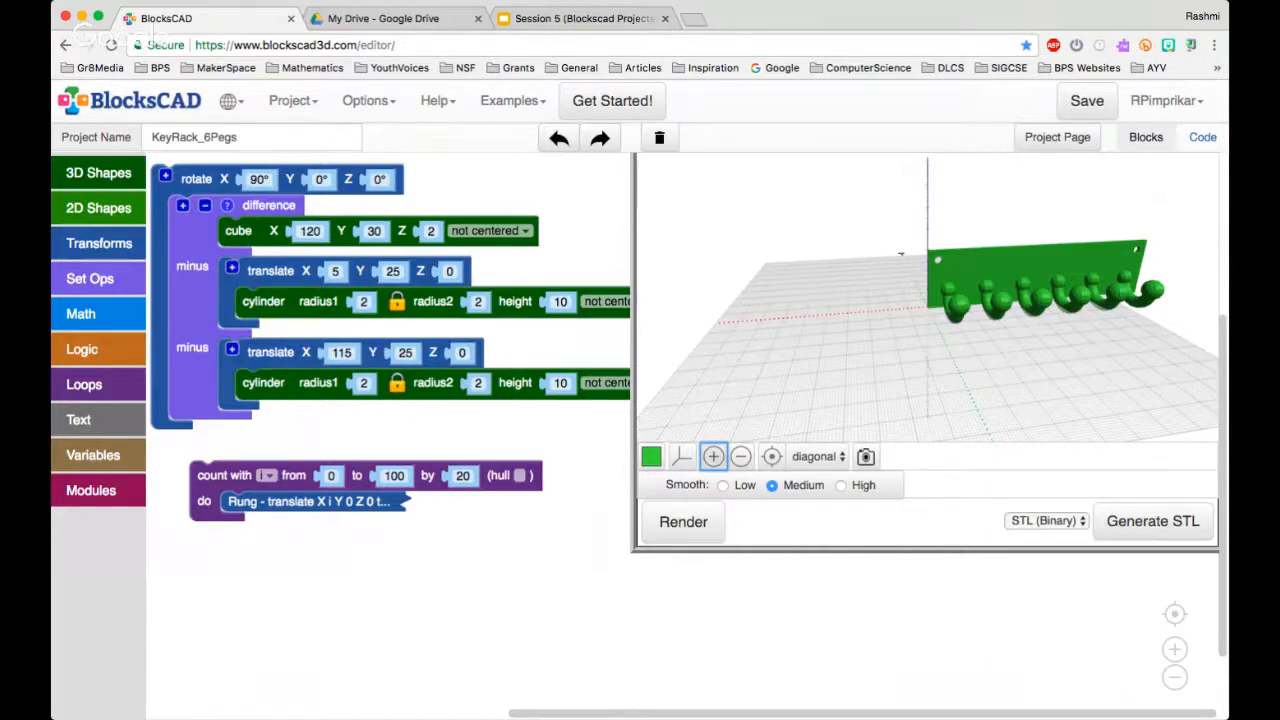
pyautogui.rightClick(292, 502)
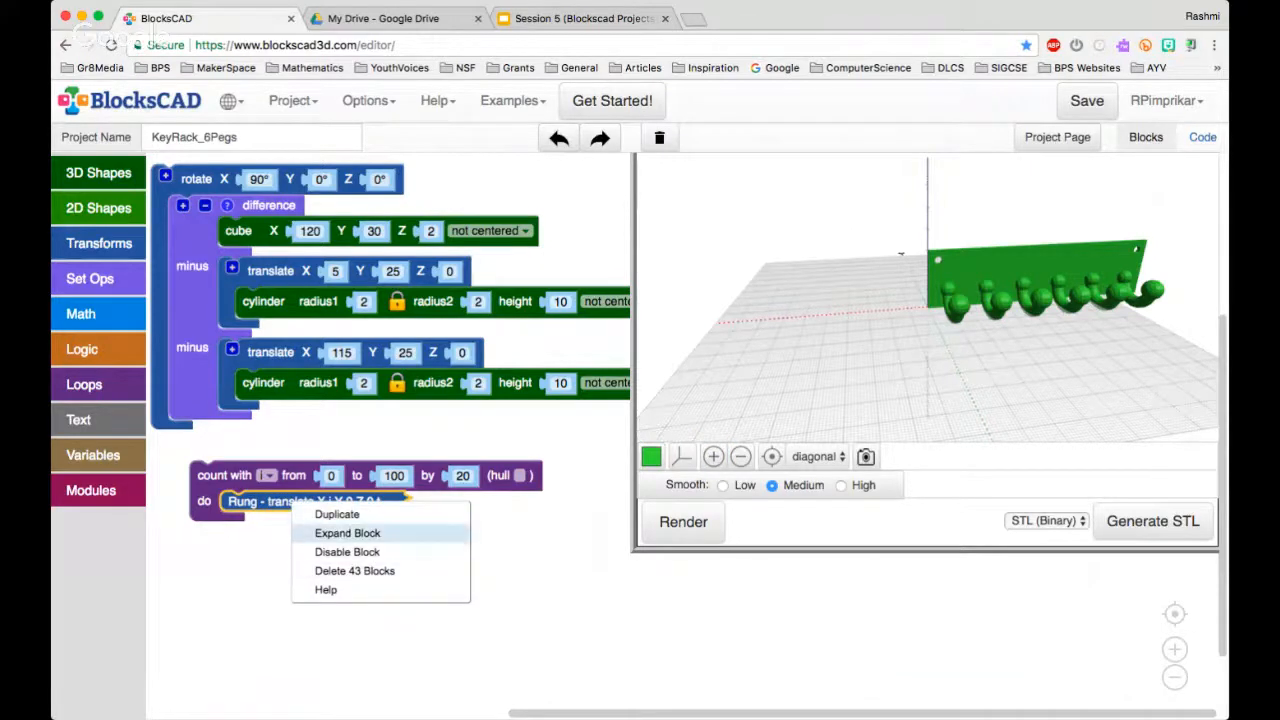
pyautogui.click(347, 533)
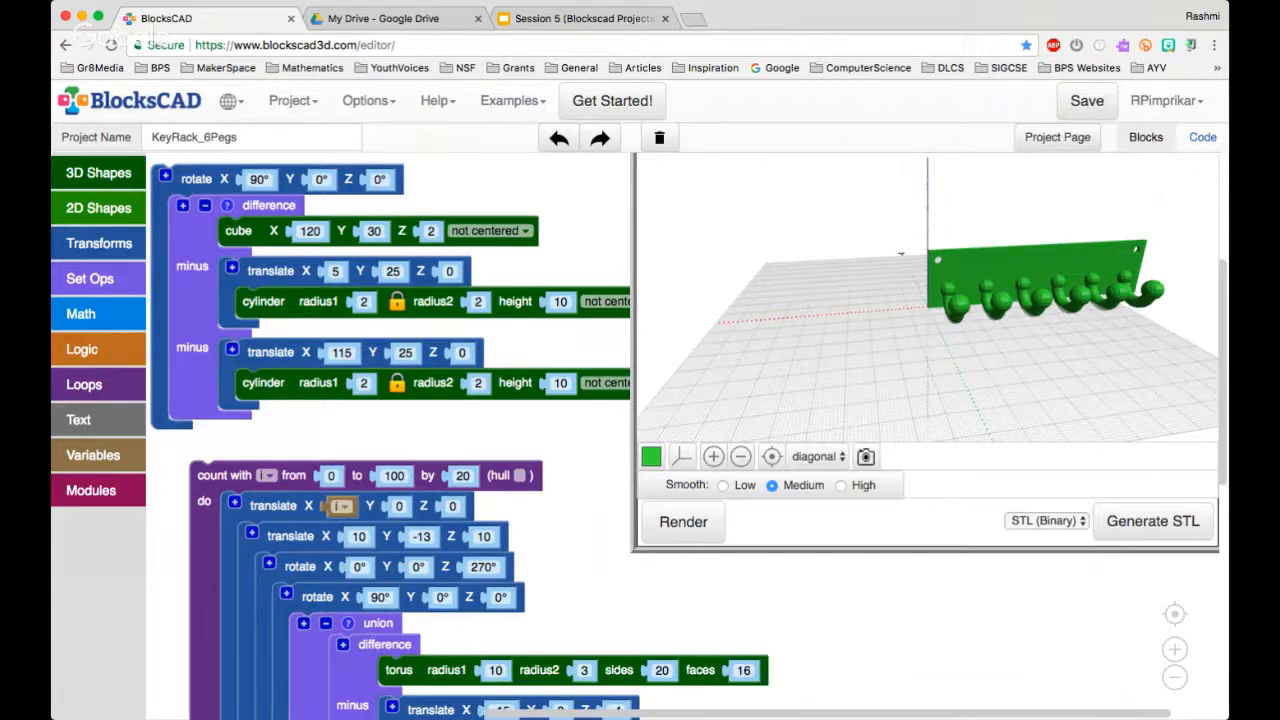
pyautogui.scroll(3, 1012, 616)
pyautogui.scroll(-6, 1012, 616)
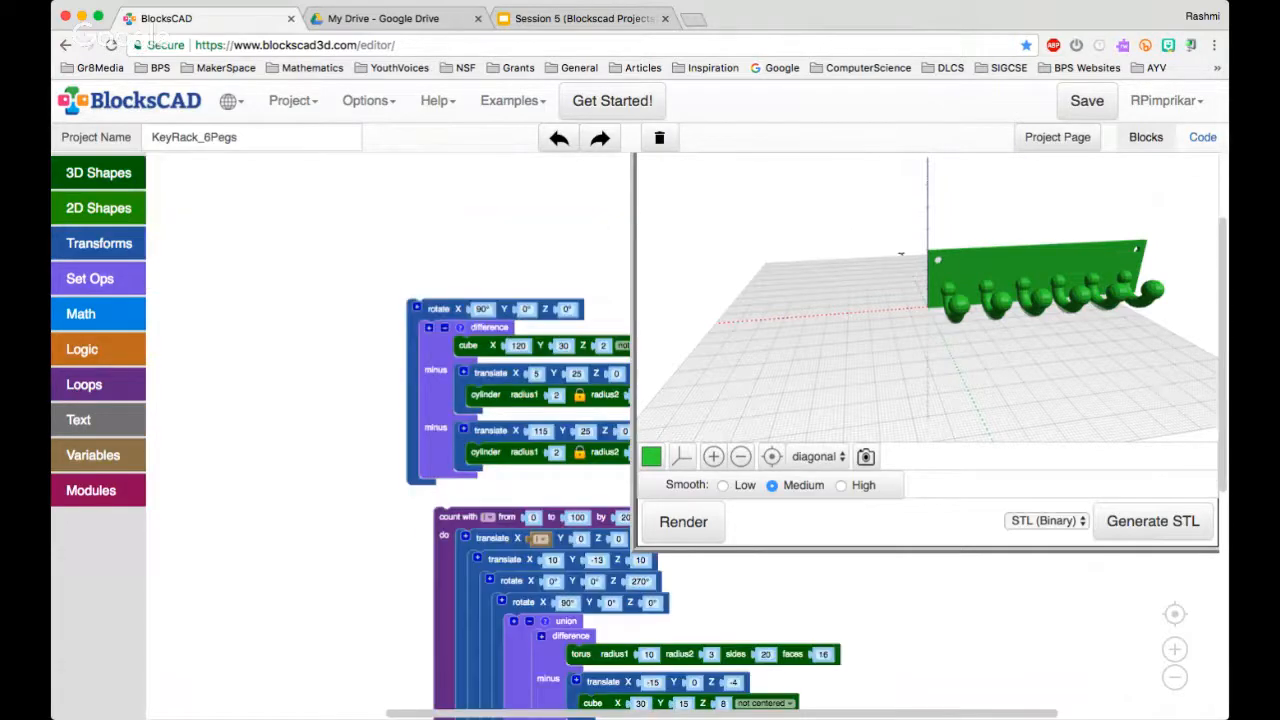
pyautogui.moveTo(1012, 616); pyautogui.dragTo(831, 344)
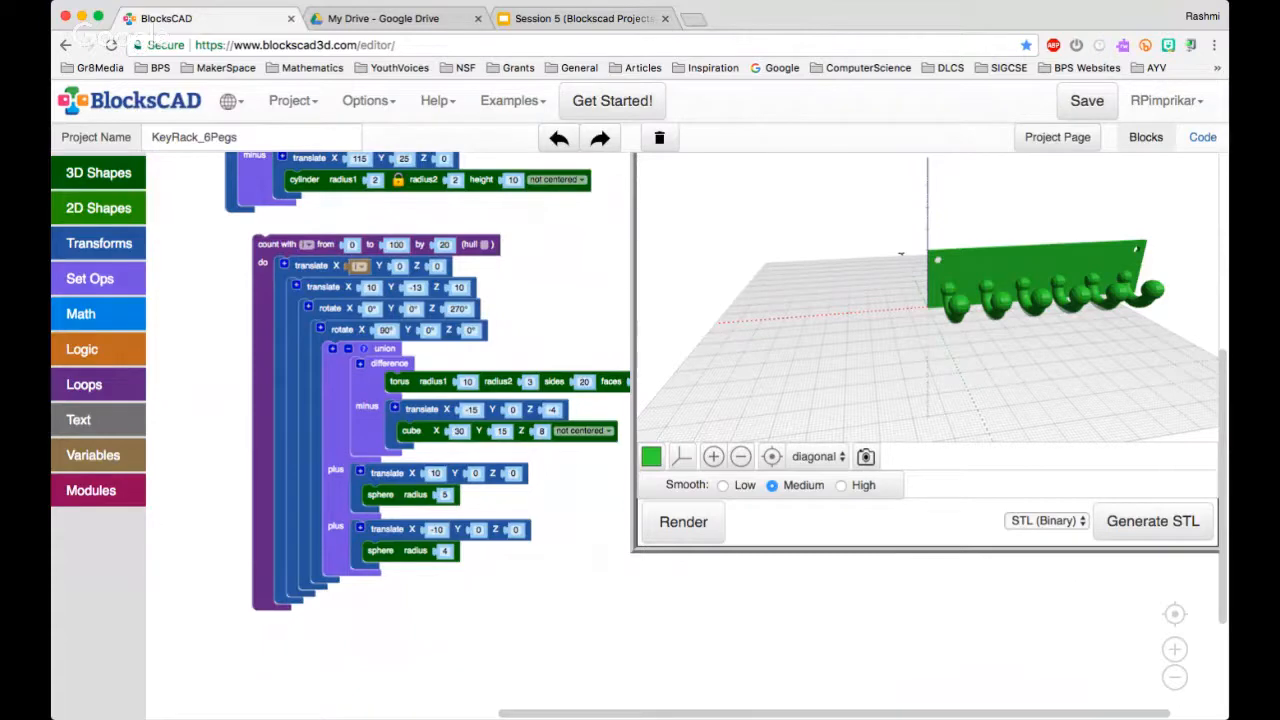
# Examine the rendered pegs and collapse the outer translate block inside the count loop
pyautogui.moveTo(900, 320); pyautogui.dragTo(932, 261)
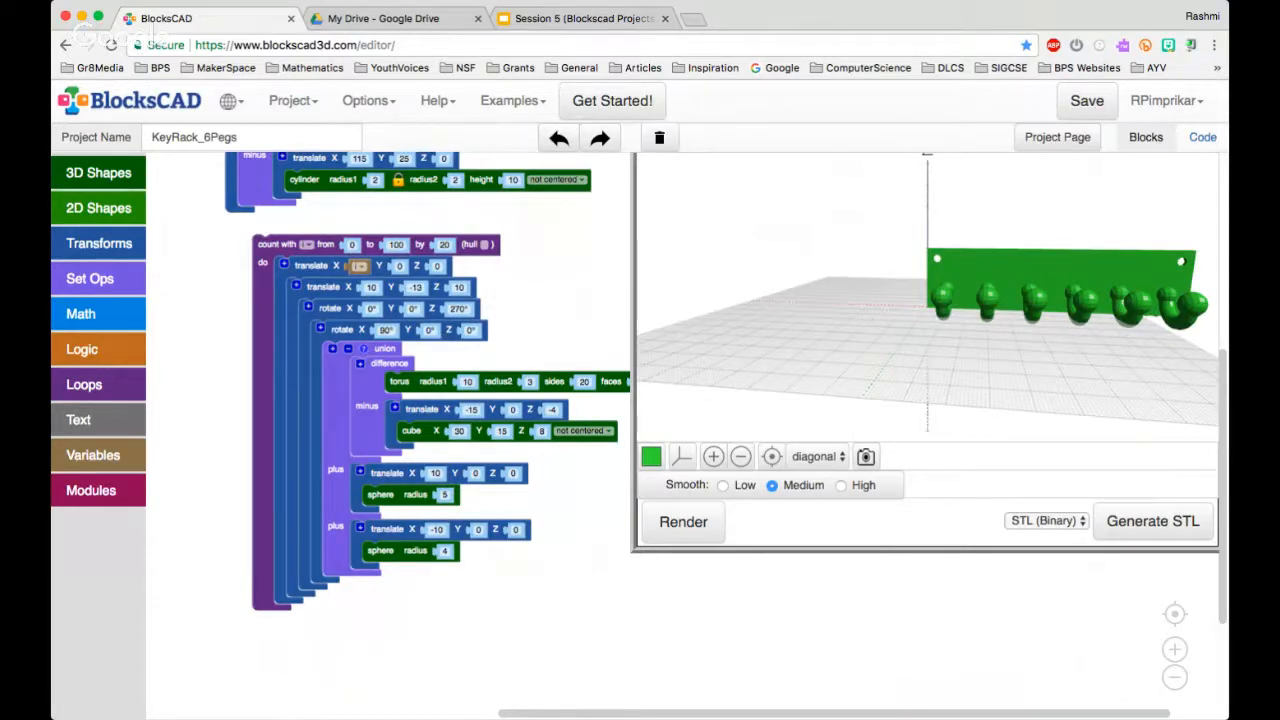
pyautogui.moveTo(980, 360)
pyautogui.mouseDown()
pyautogui.moveTo(880, 362)
pyautogui.moveTo(960, 385)
pyautogui.moveTo(990, 350)
pyautogui.mouseUp()
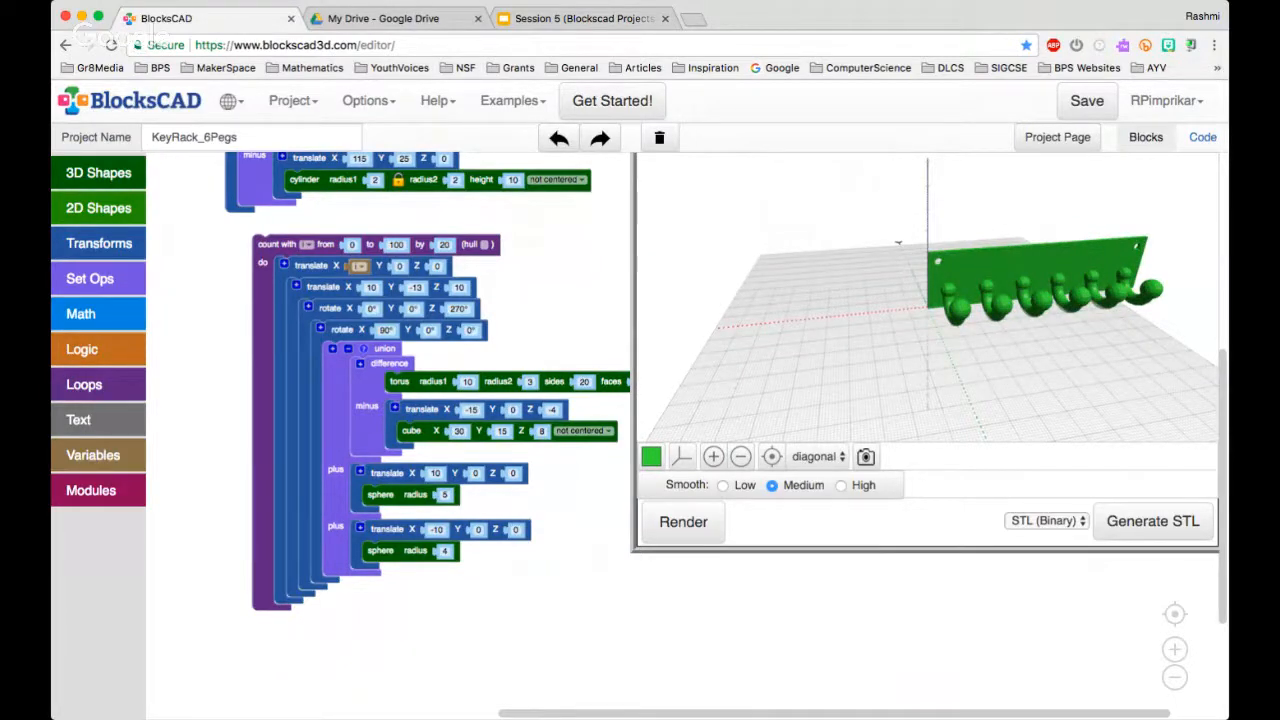
pyautogui.rightClick(326, 267)
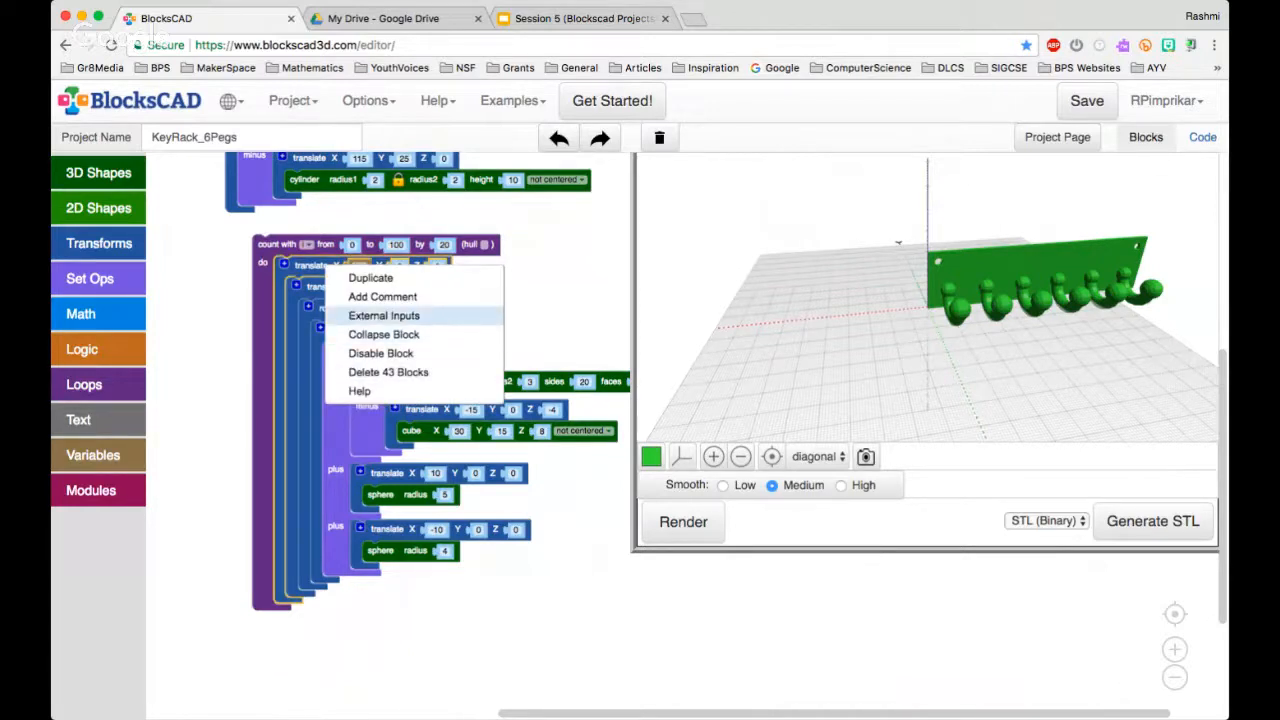
pyautogui.click(384, 334)
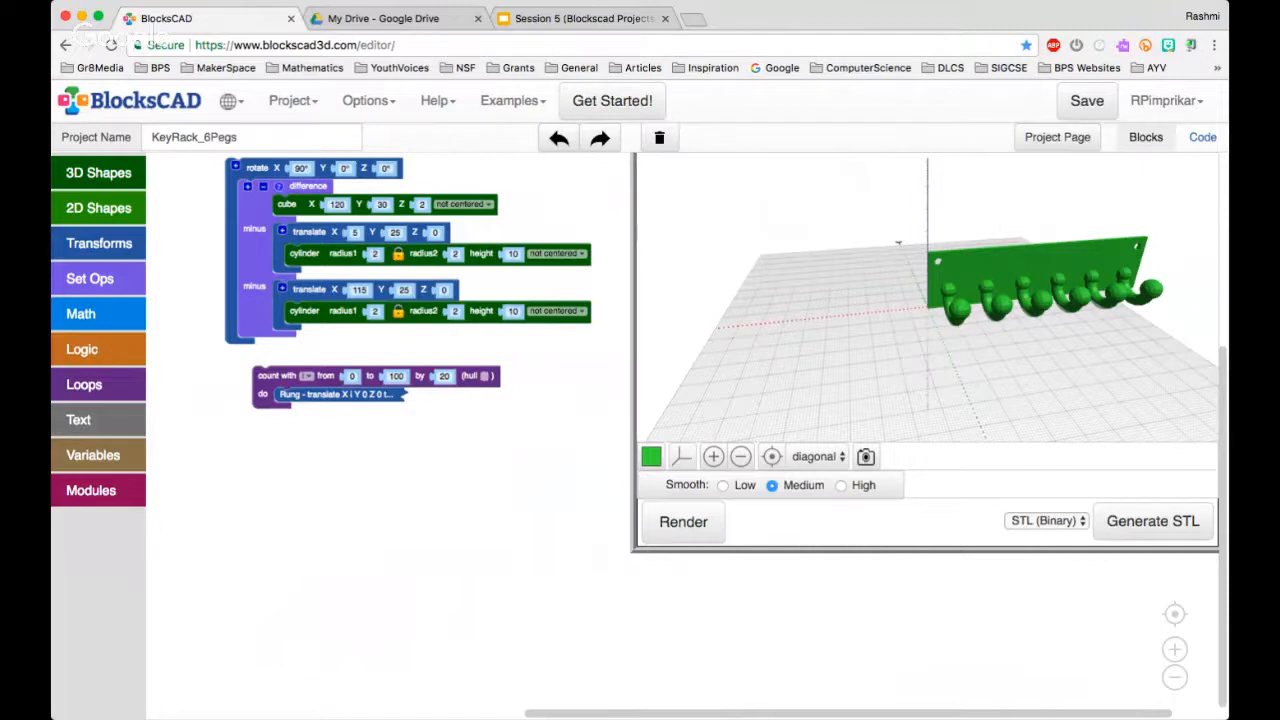
# Set the increment of the key rack's count loop to 30 and render the rack to inspect its peg spacing
pyautogui.click(443, 377)
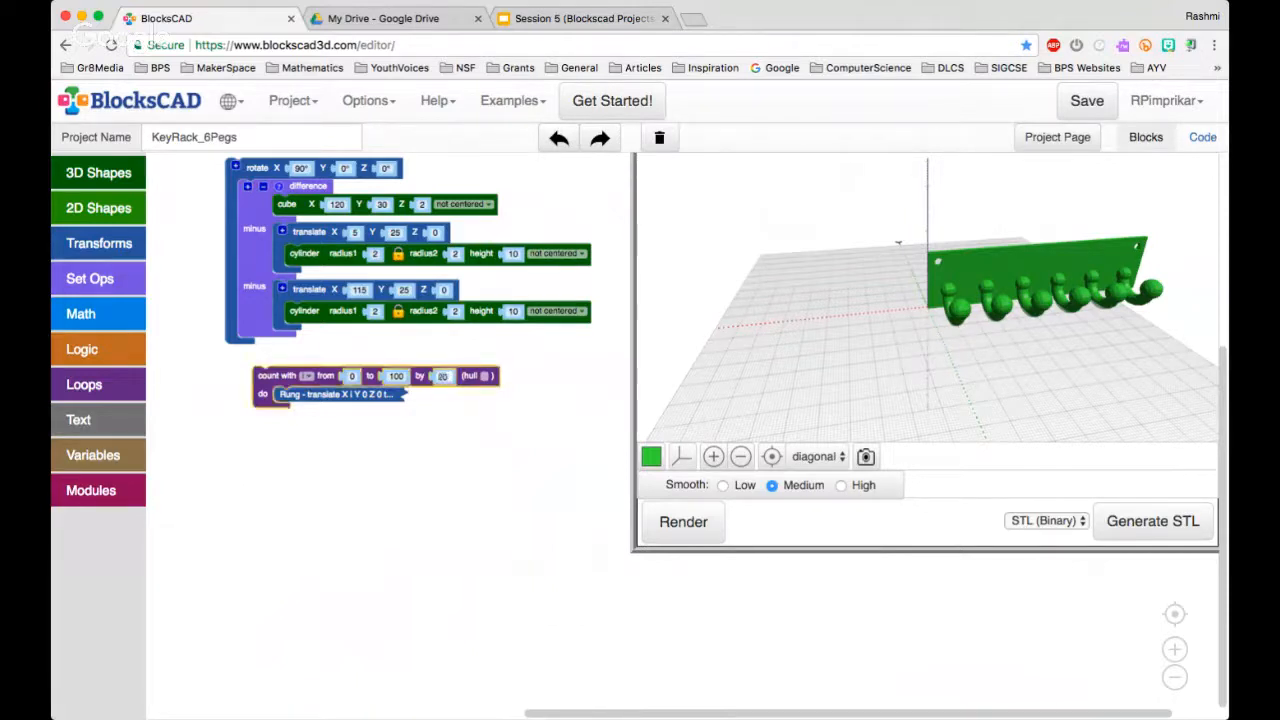
pyautogui.write('30')
pyautogui.click(545, 445)
pyautogui.click(686, 524)
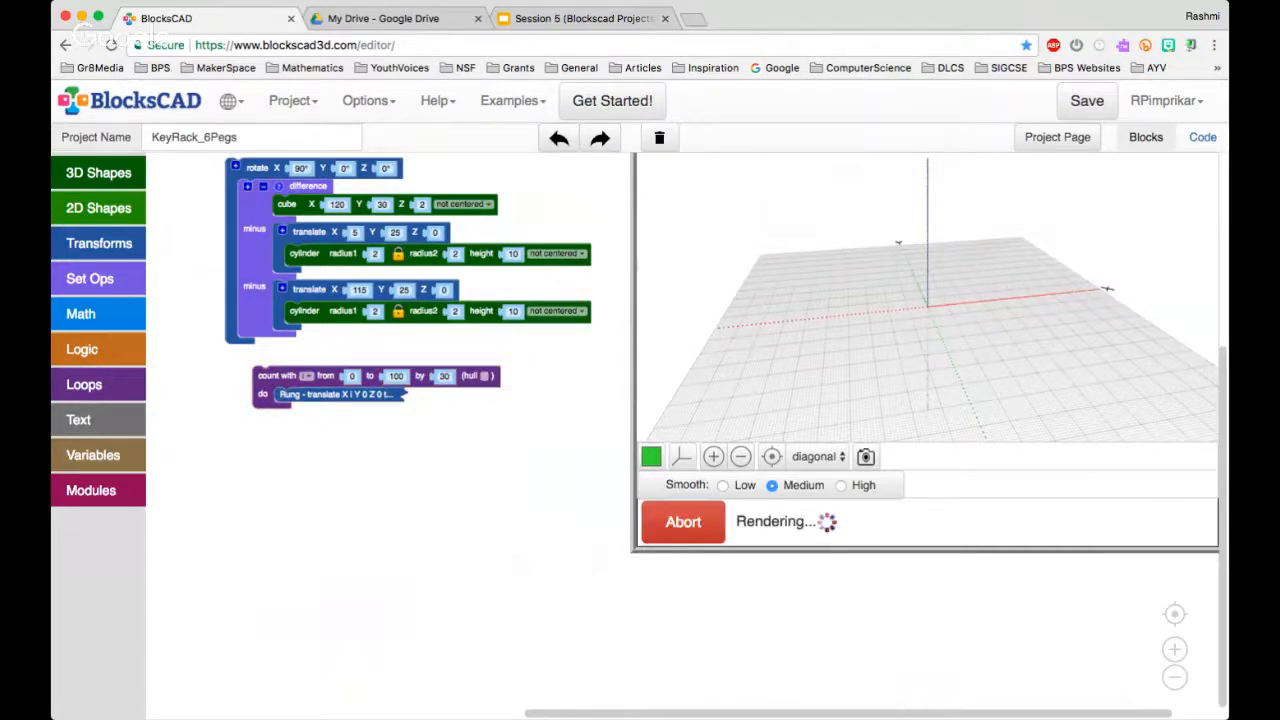
pyautogui.moveTo(940, 345)
pyautogui.mouseDown()
pyautogui.moveTo(885, 348)
pyautogui.moveTo(925, 305)
pyautogui.moveTo(920, 337)
pyautogui.mouseUp()
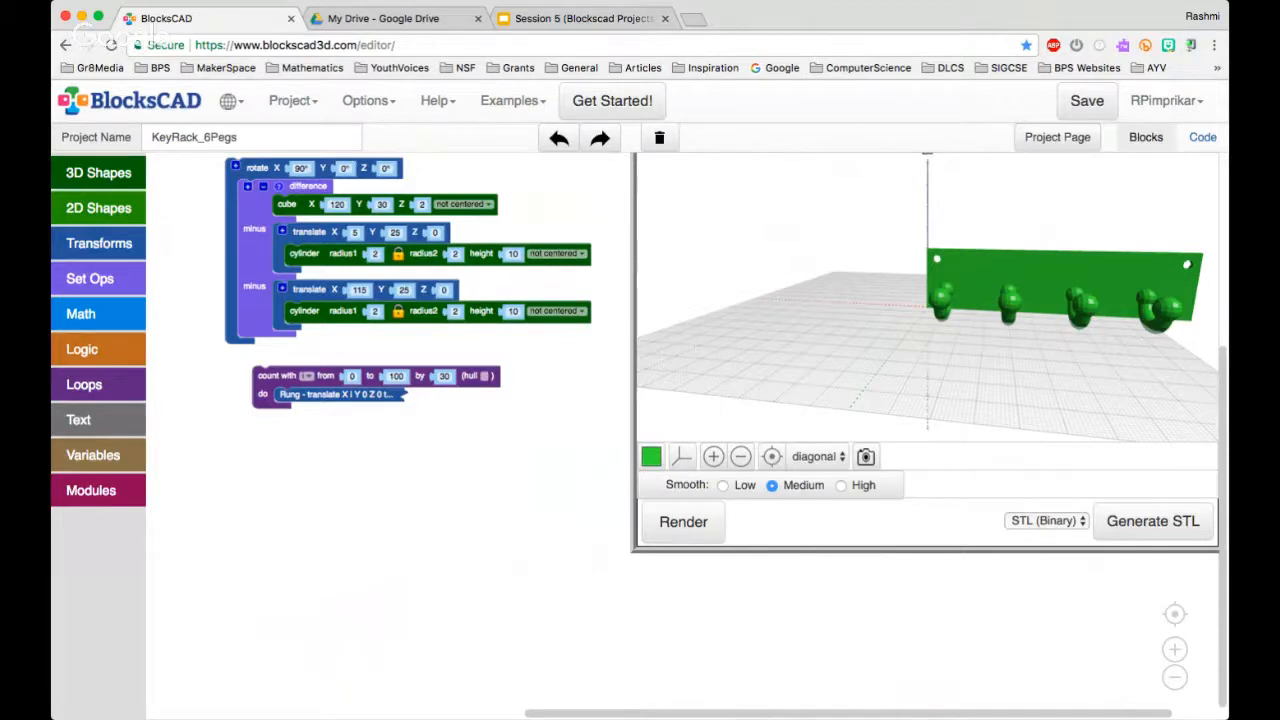
pyautogui.scroll(5, 471, 305)
pyautogui.scroll(-7, 471, 400)
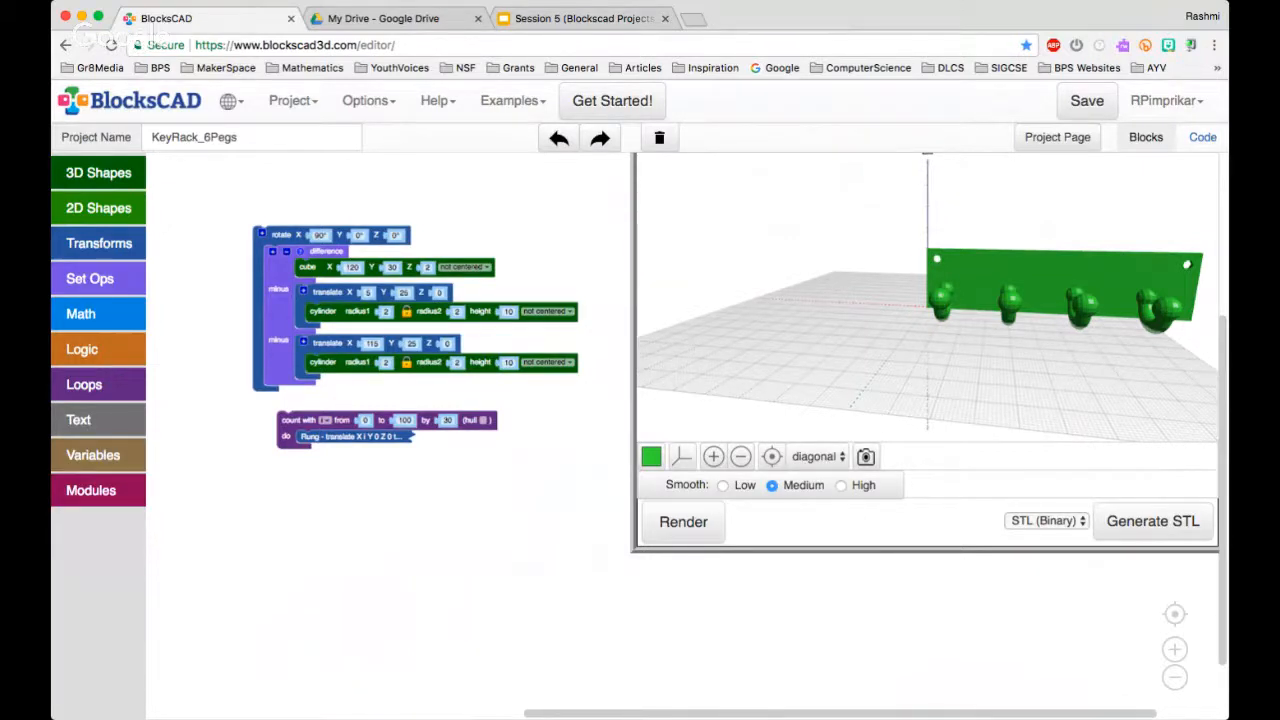
# Switch to the Session 5 slides, show the "Example 2: Rotating Objects" slide, and return to BlocksCAD
pyautogui.click(584, 18)
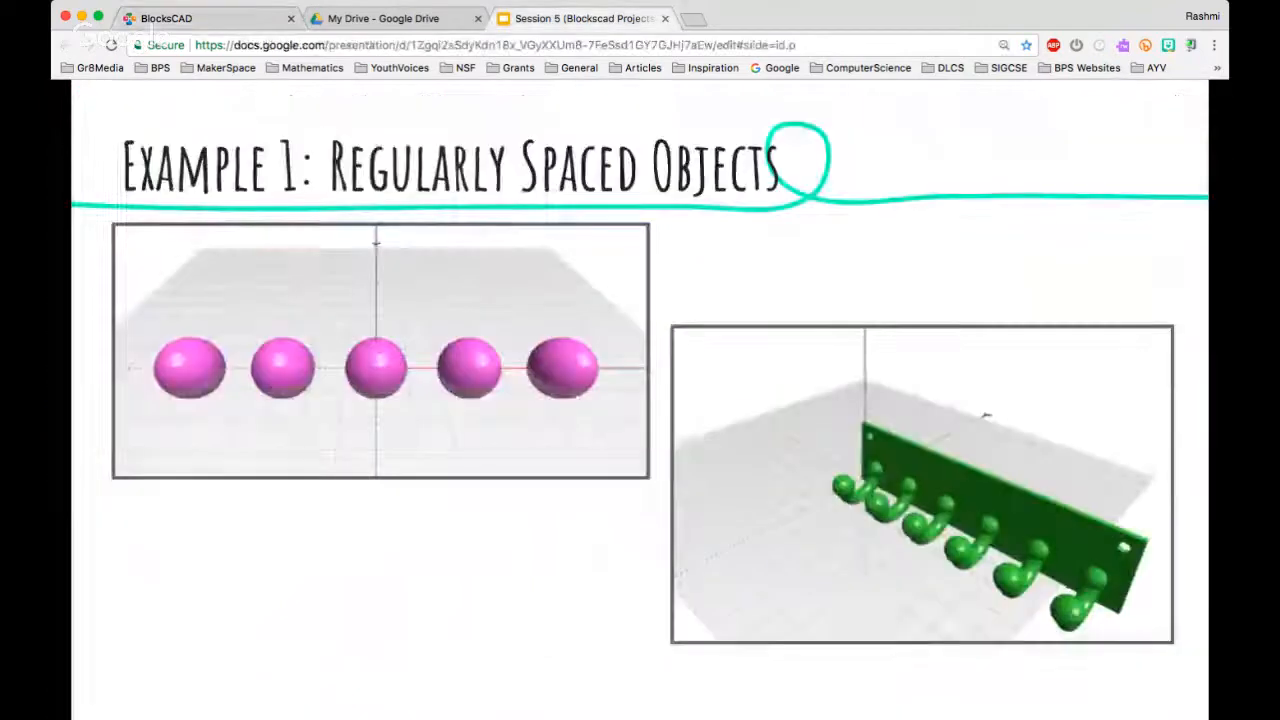
pyautogui.press('Right')
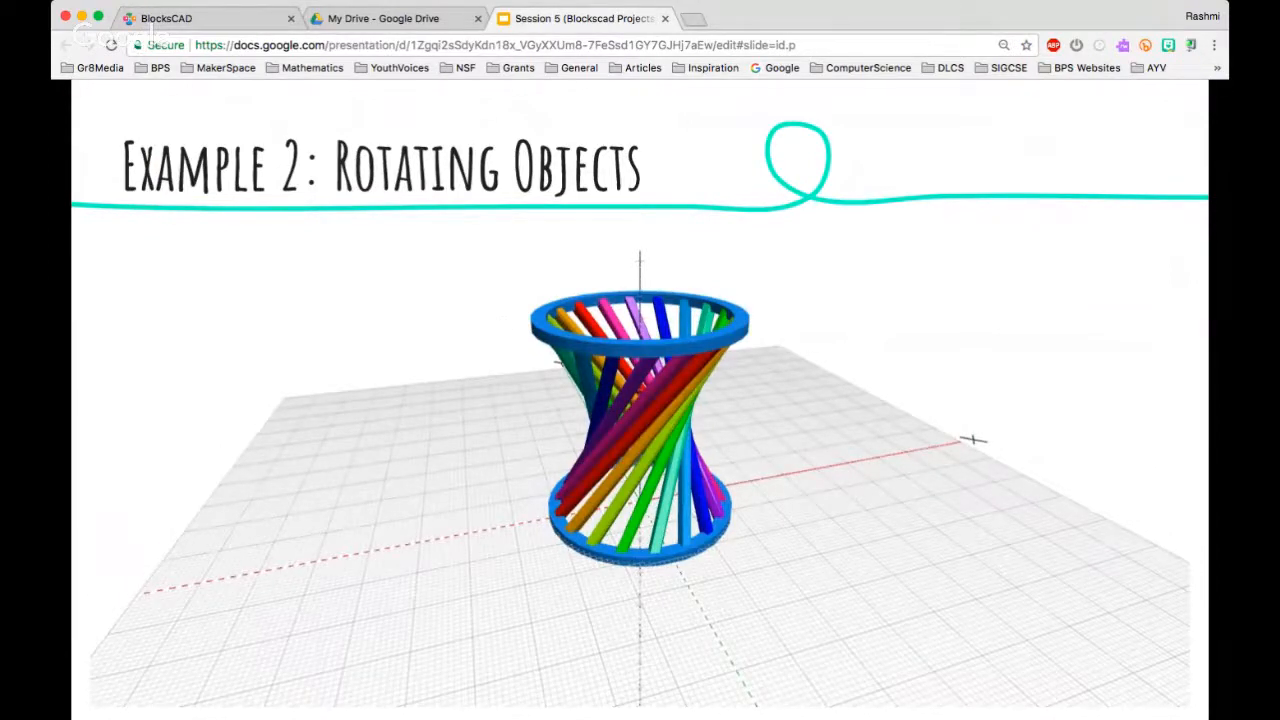
pyautogui.click(177, 18)
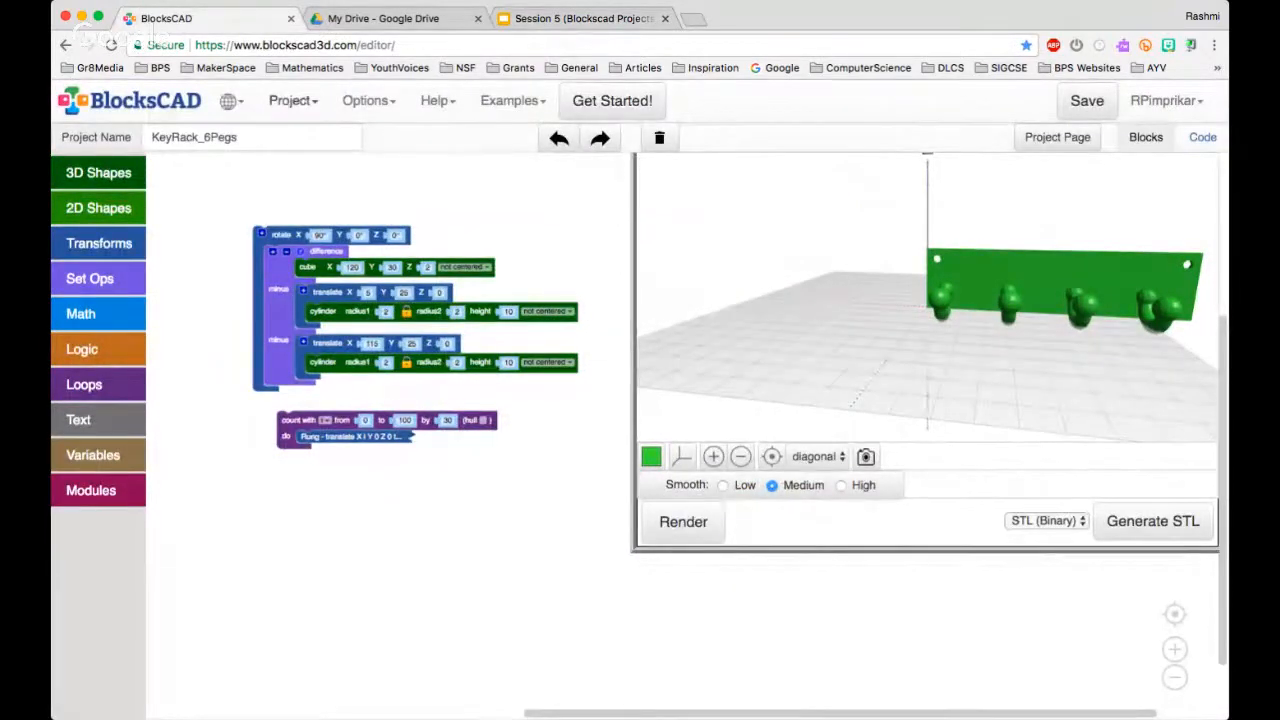
# Open the saved project Hyperboloid_TrialLoop3 from the project list for editing
pyautogui.click(292, 100)
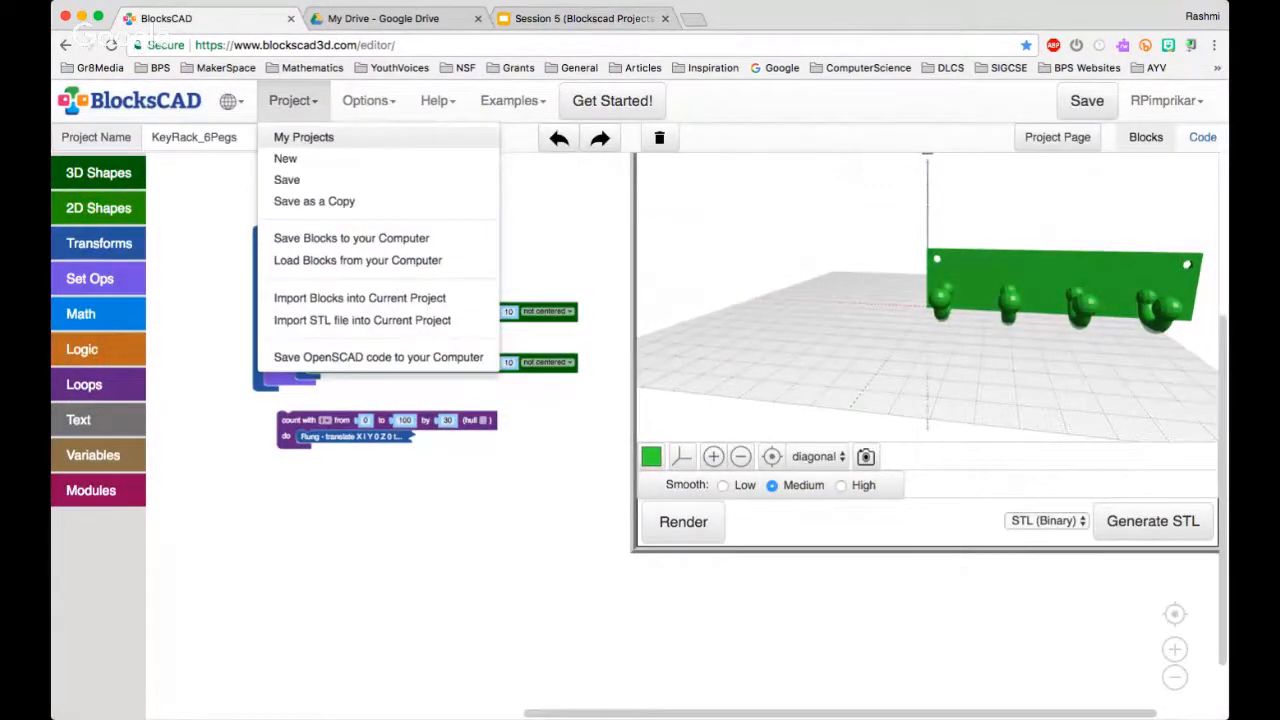
pyautogui.click(303, 137)
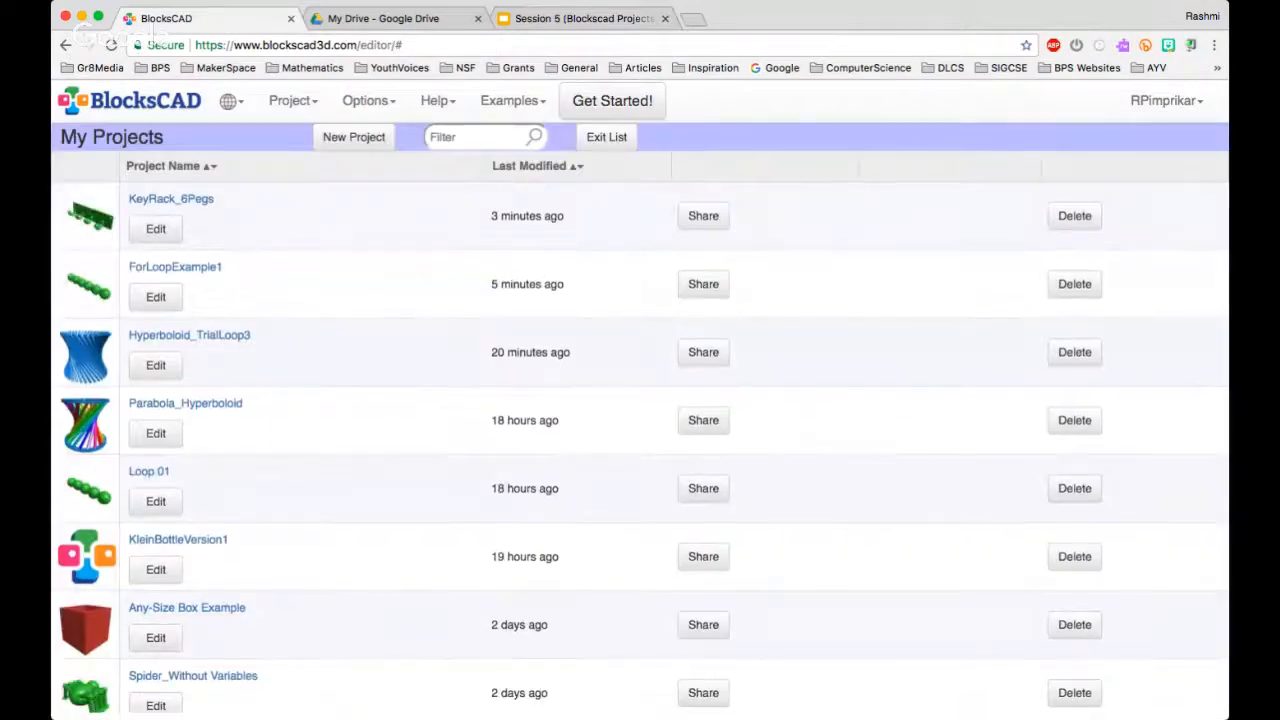
pyautogui.click(189, 335)
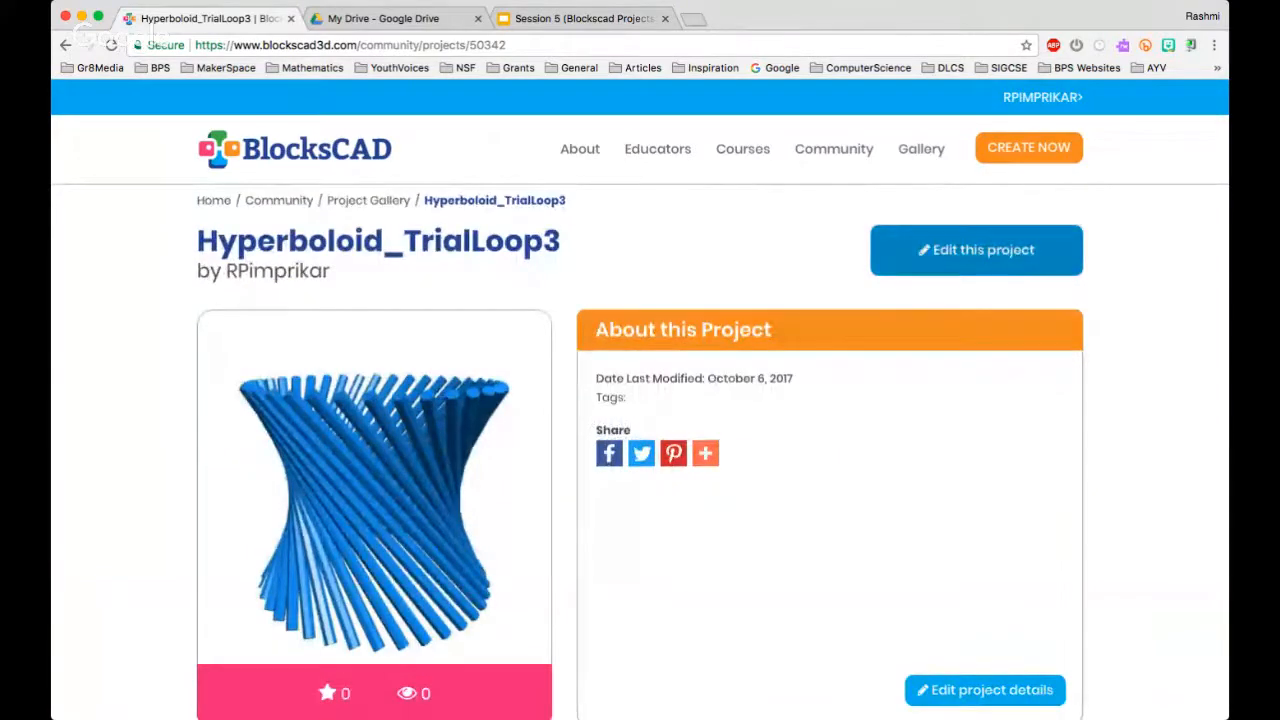
pyautogui.click(976, 250)
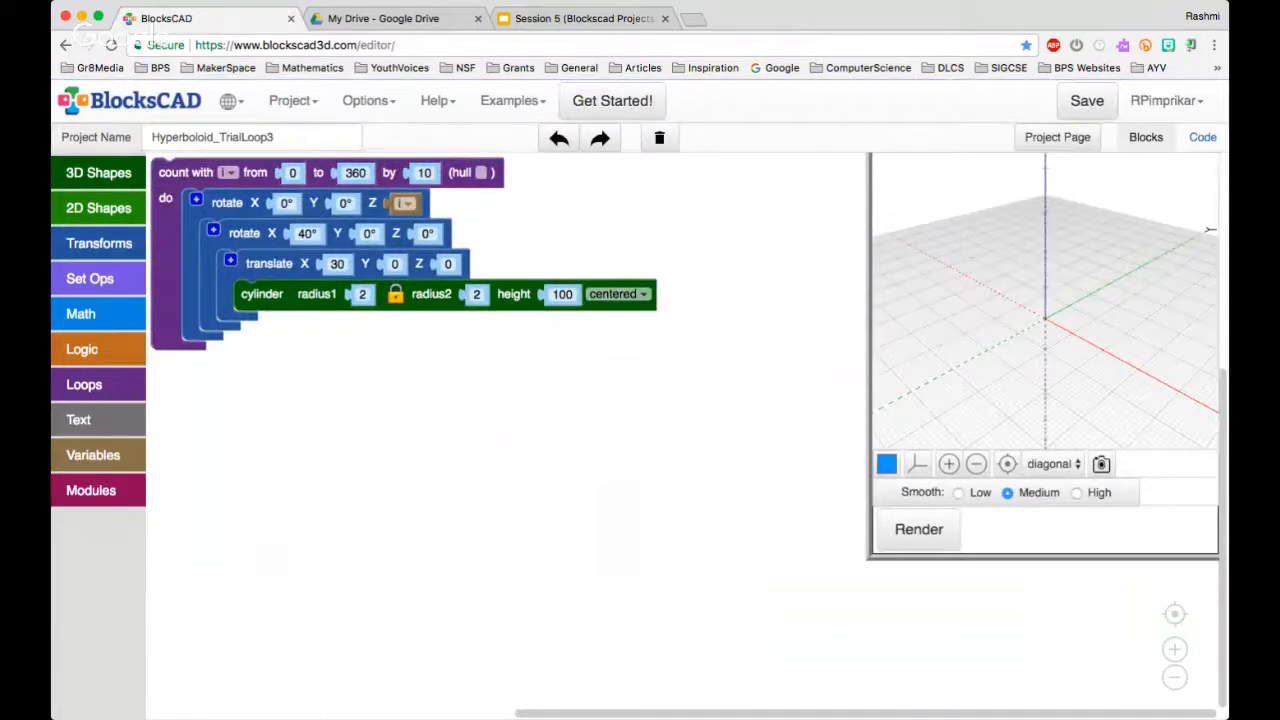
# Examine the hyperboloid's nested rotate, translate and cylinder blocks and select the outer count loop
pyautogui.scroll(2, 484, 500)
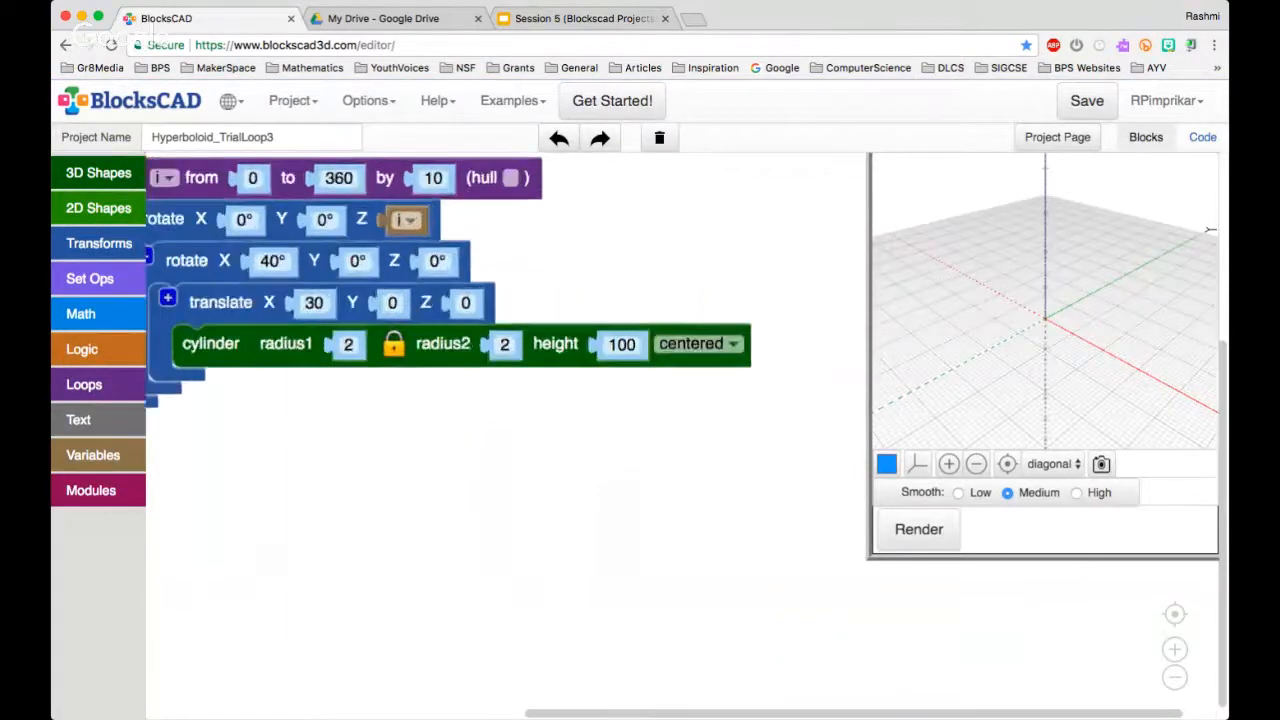
pyautogui.scroll(-3, 484, 500)
pyautogui.scroll(5, 484, 500)
pyautogui.scroll(-4, 484, 500)
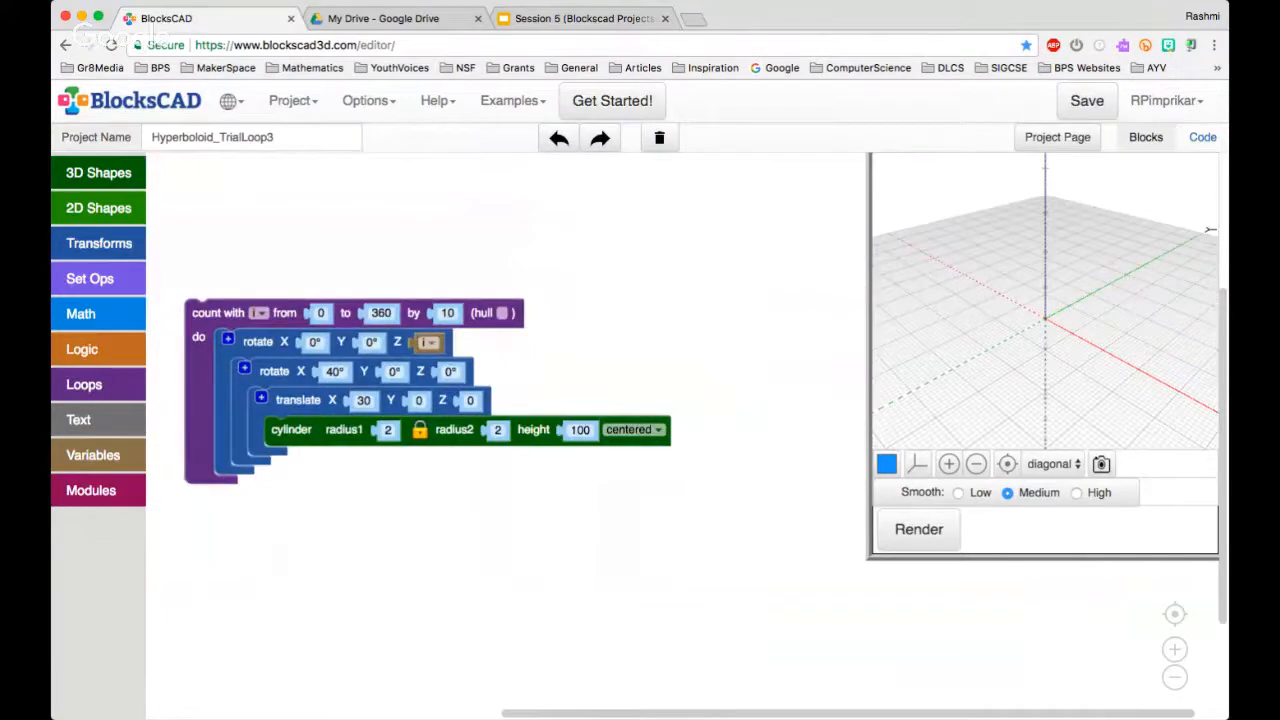
pyautogui.click(205, 318)
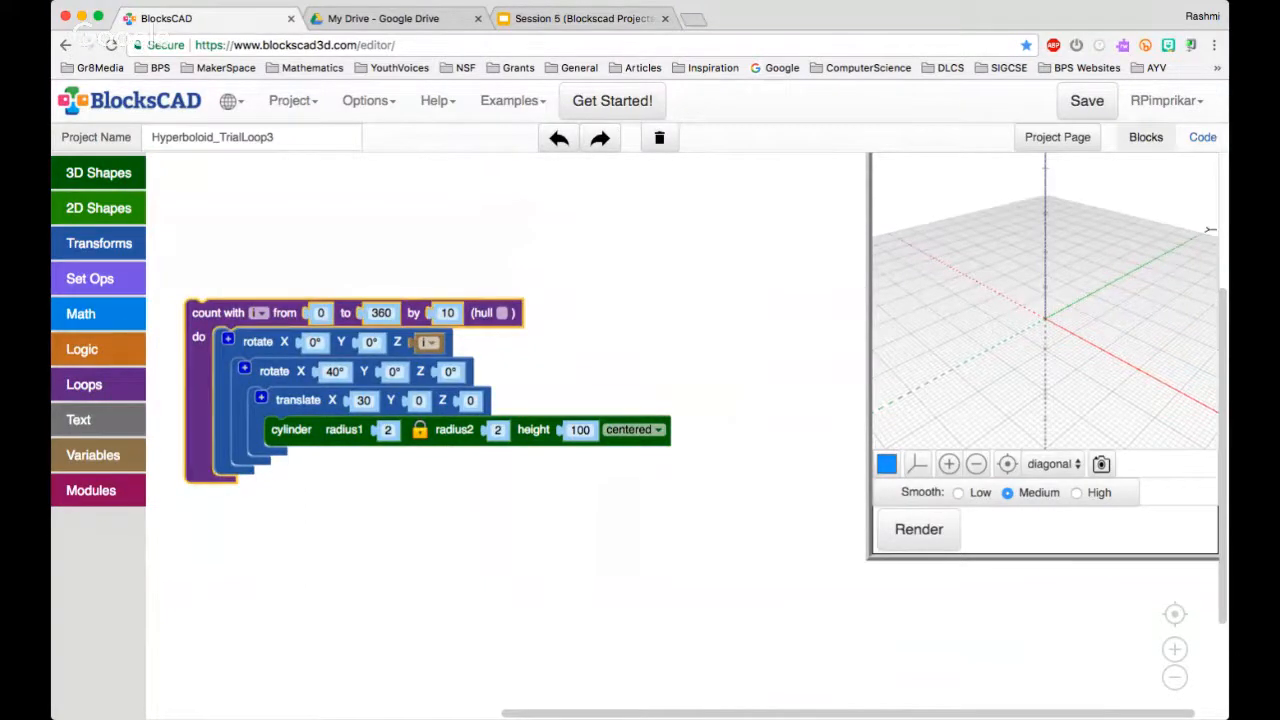
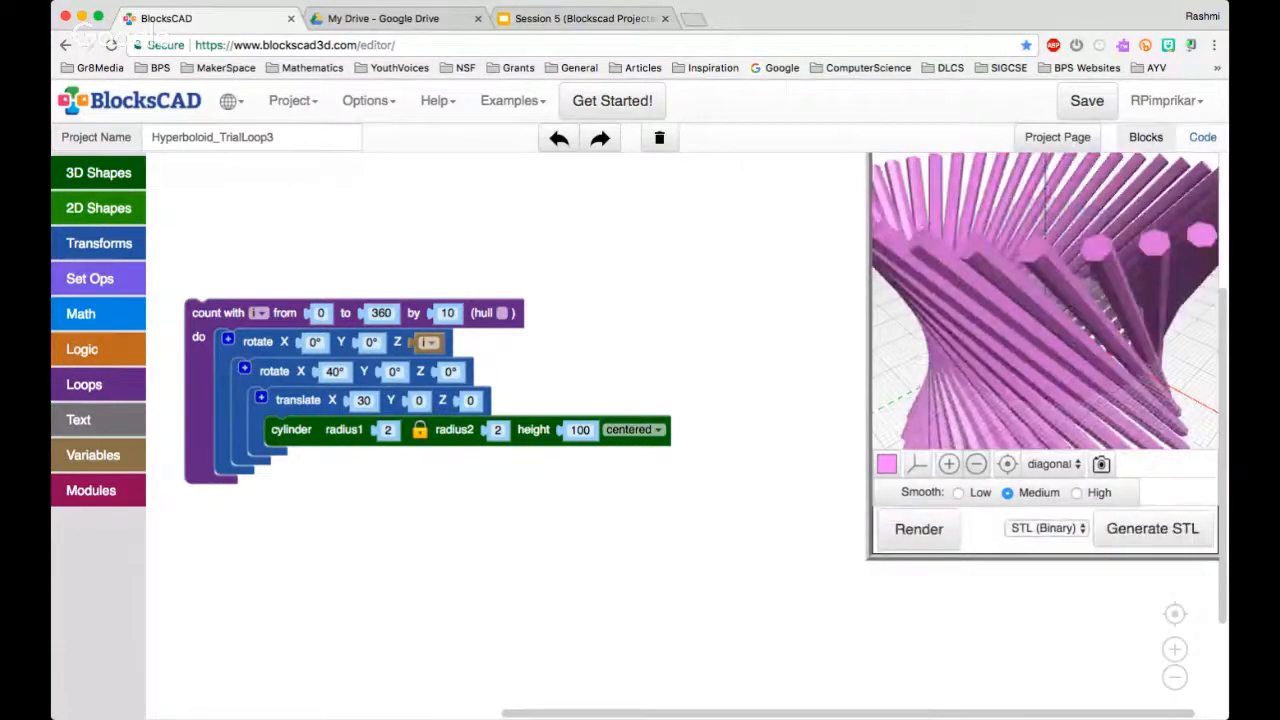
# Change the rendered hyperboloid's display colour to blue and view the whole shape from the side
pyautogui.click(976, 464)
pyautogui.click(976, 464)
pyautogui.click(976, 464)
pyautogui.click(887, 464)
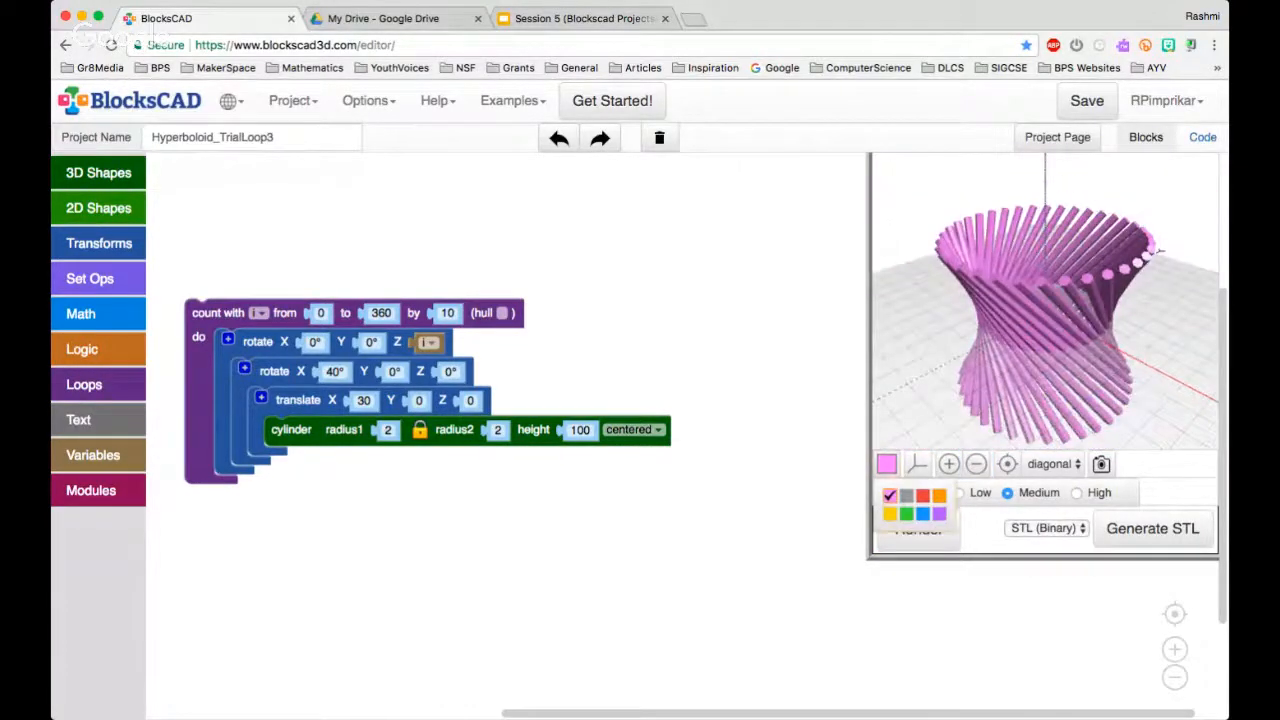
pyautogui.click(923, 513)
pyautogui.moveTo(1158, 250); pyautogui.dragTo(1210, 272)
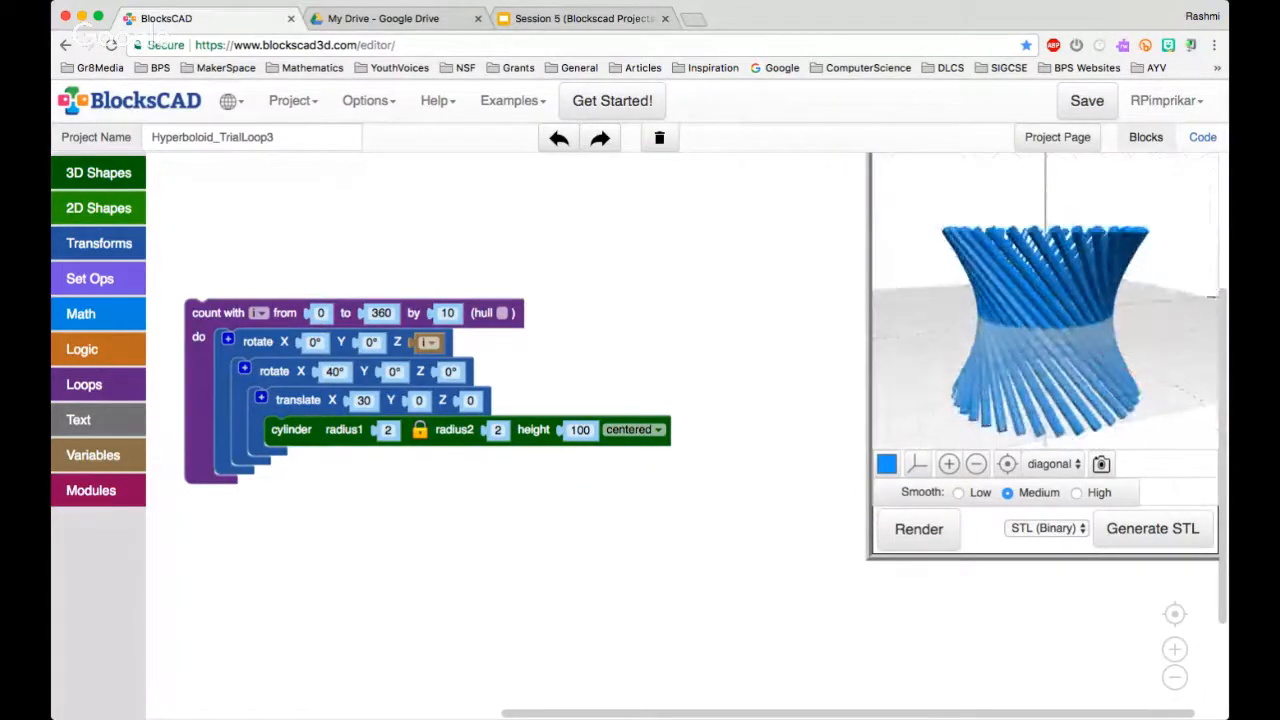
# Start a new project, saving the current hyperboloid project first
pyautogui.click(293, 100)
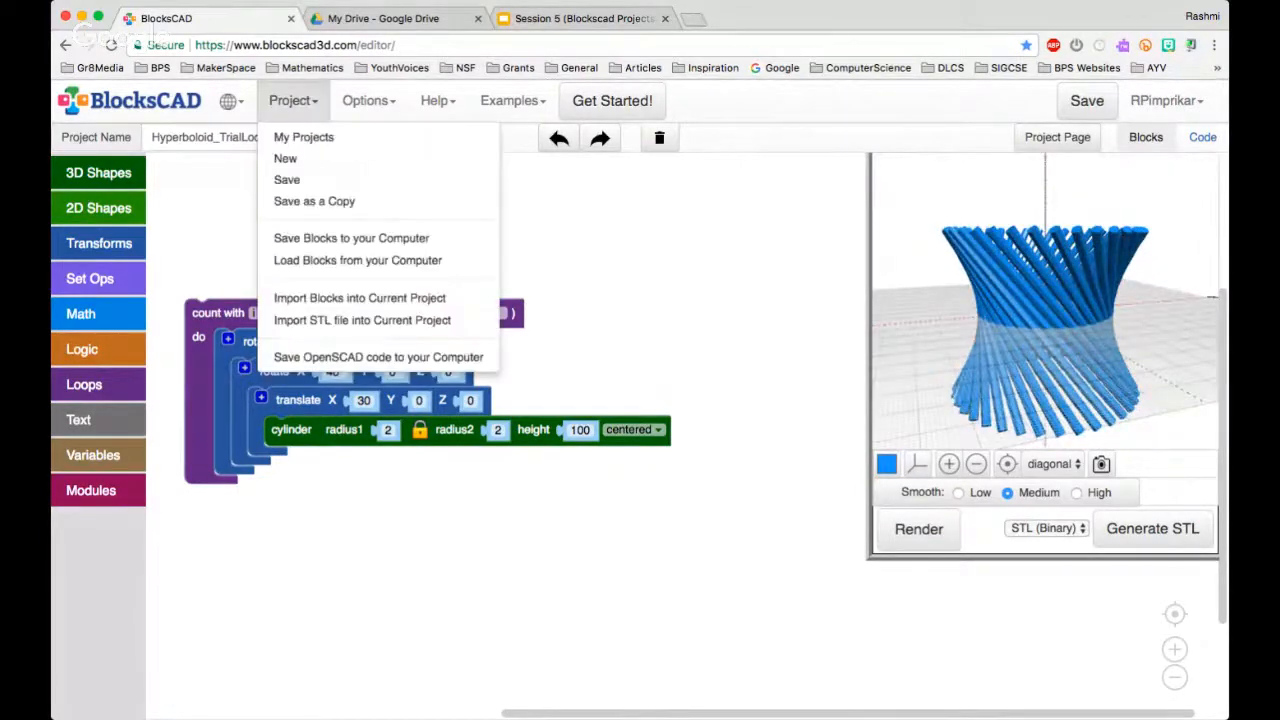
pyautogui.click(282, 160)
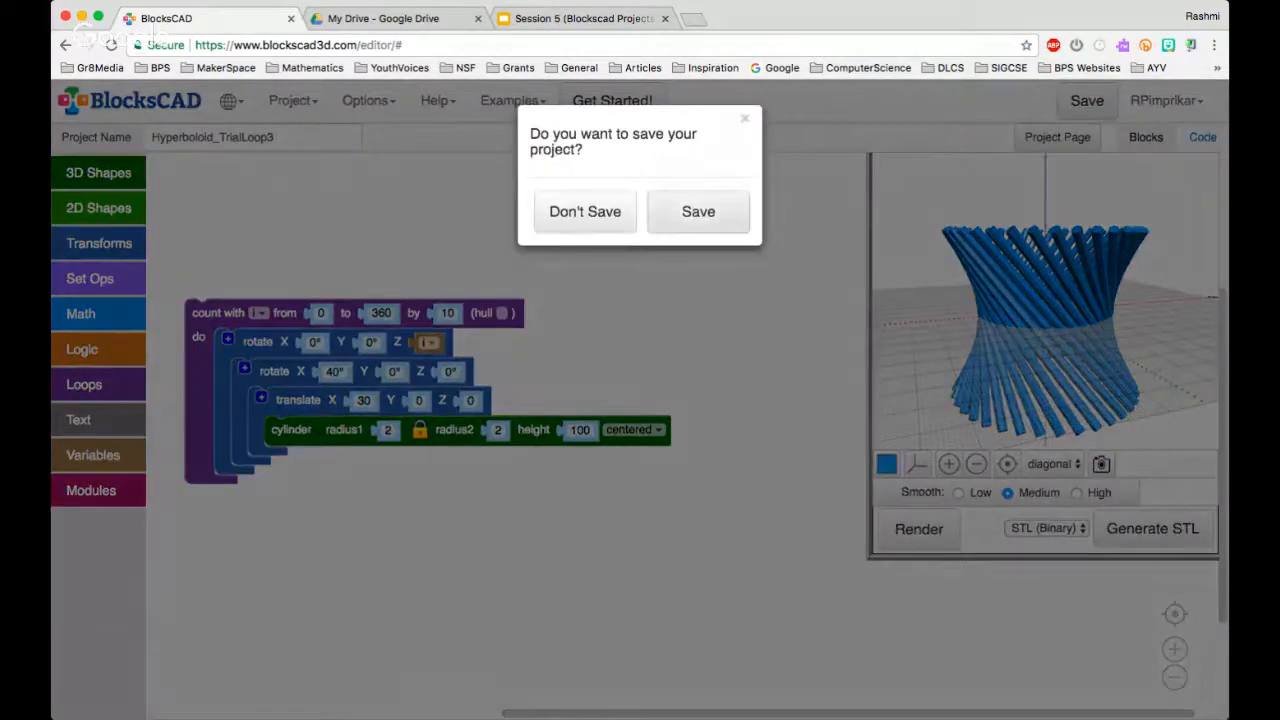
pyautogui.click(698, 211)
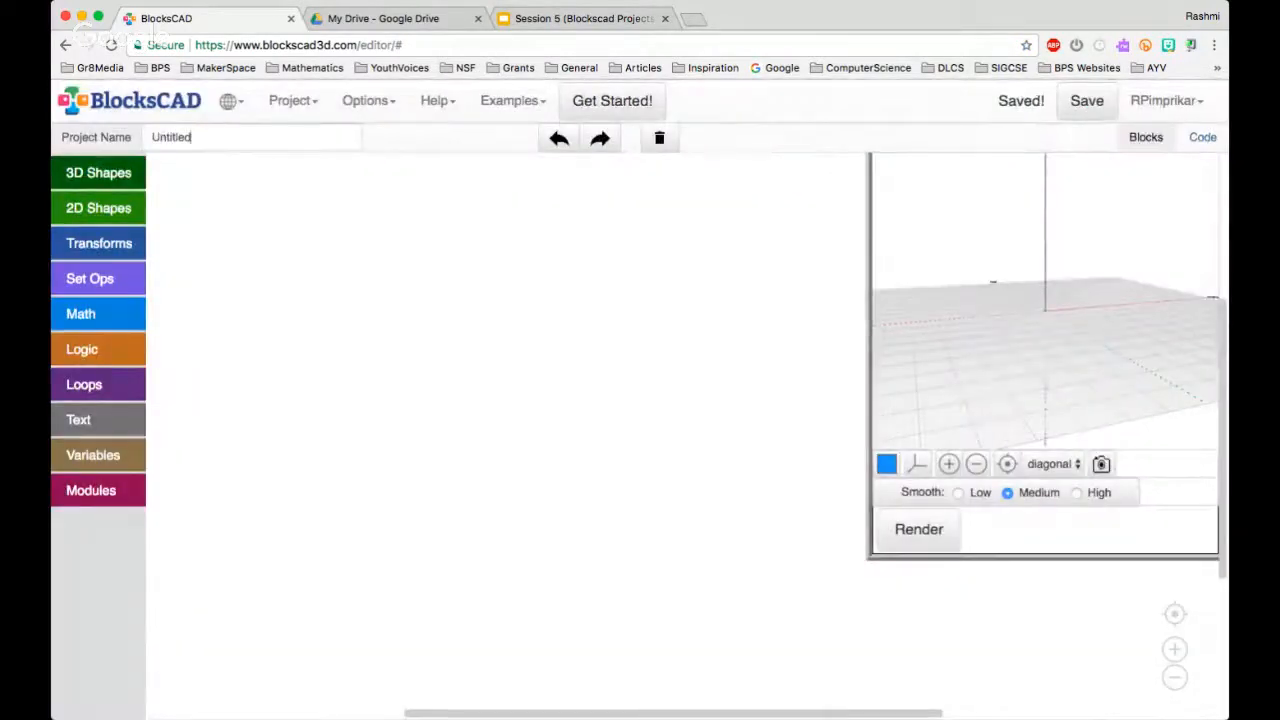
# Name the new project Hyperboloid
pyautogui.click(191, 137)
pyautogui.press('BackSpace')
pyautogui.press('BackSpace')
pyautogui.press('BackSpace')
pyautogui.press('BackSpace')
pyautogui.press('BackSpace')
pyautogui.press('BackSpace')
pyautogui.press('BackSpace')
pyautogui.press('BackSpace')
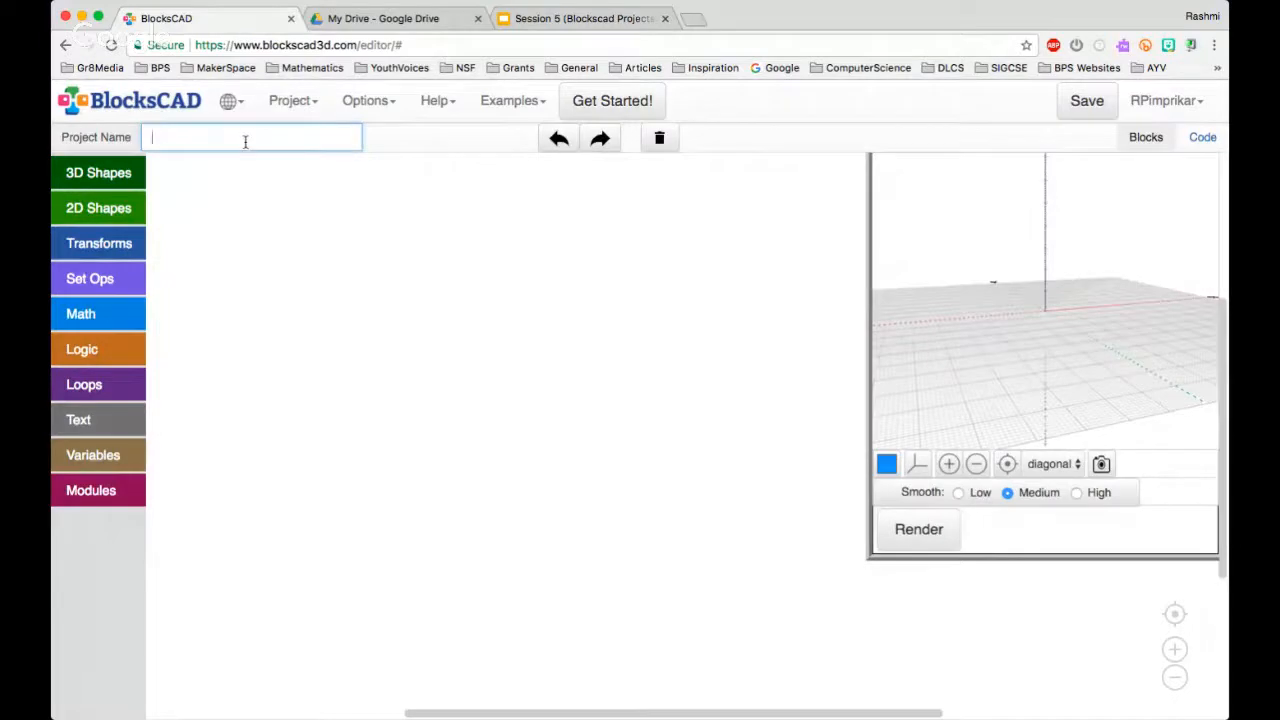
pyautogui.write('Hyperboloid')
# Add a cylinder block to the empty workspace with both linked radii set to 2
pyautogui.click(98, 172)
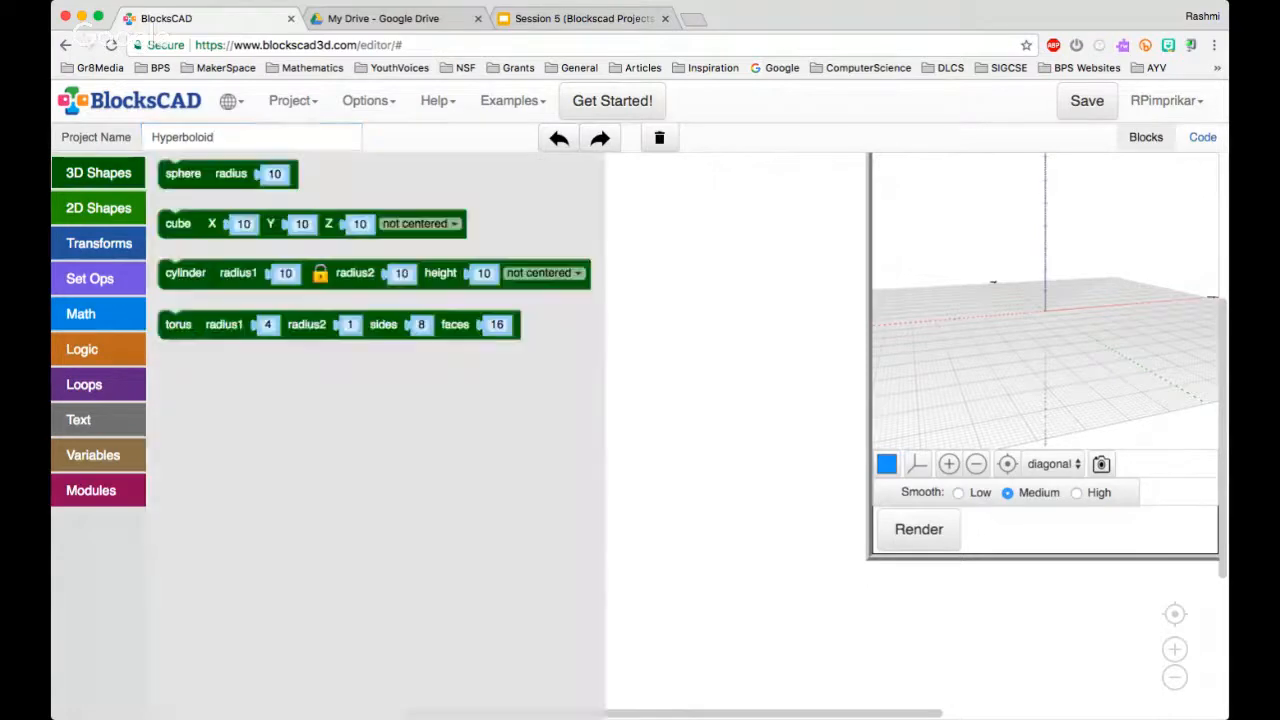
pyautogui.moveTo(185, 272); pyautogui.dragTo(412, 331)
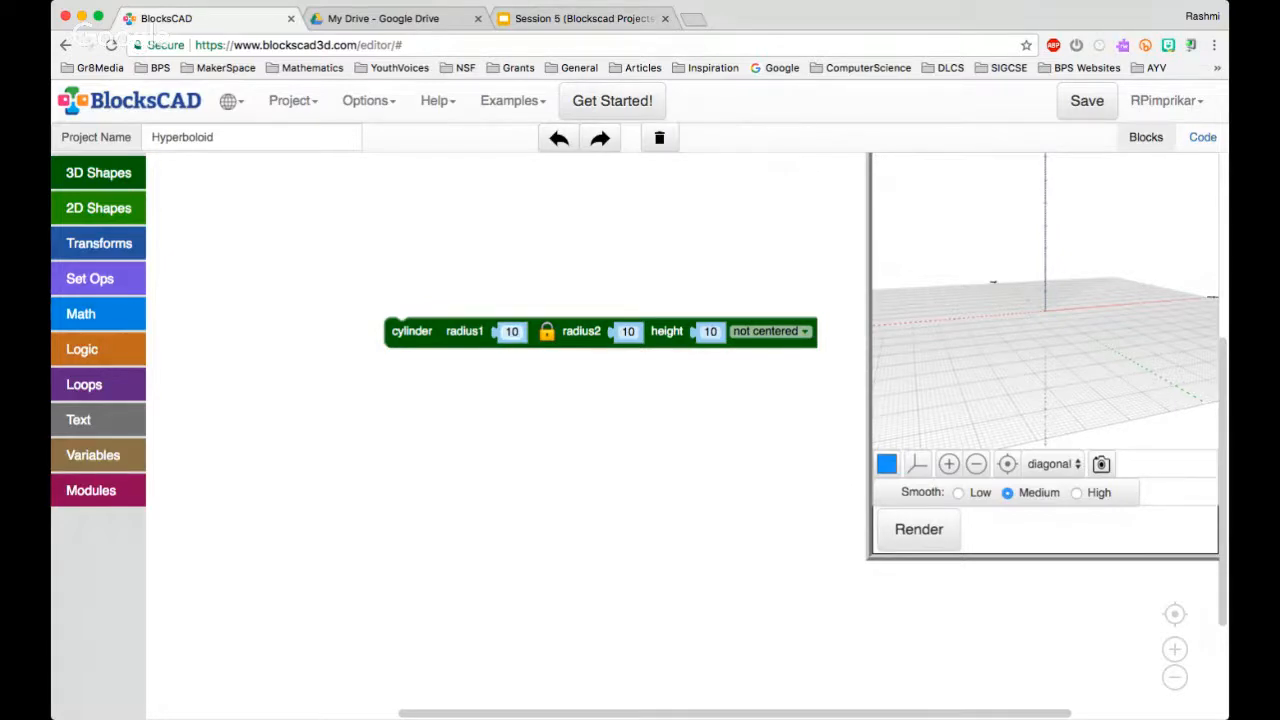
pyautogui.click(511, 332)
pyautogui.write('2')
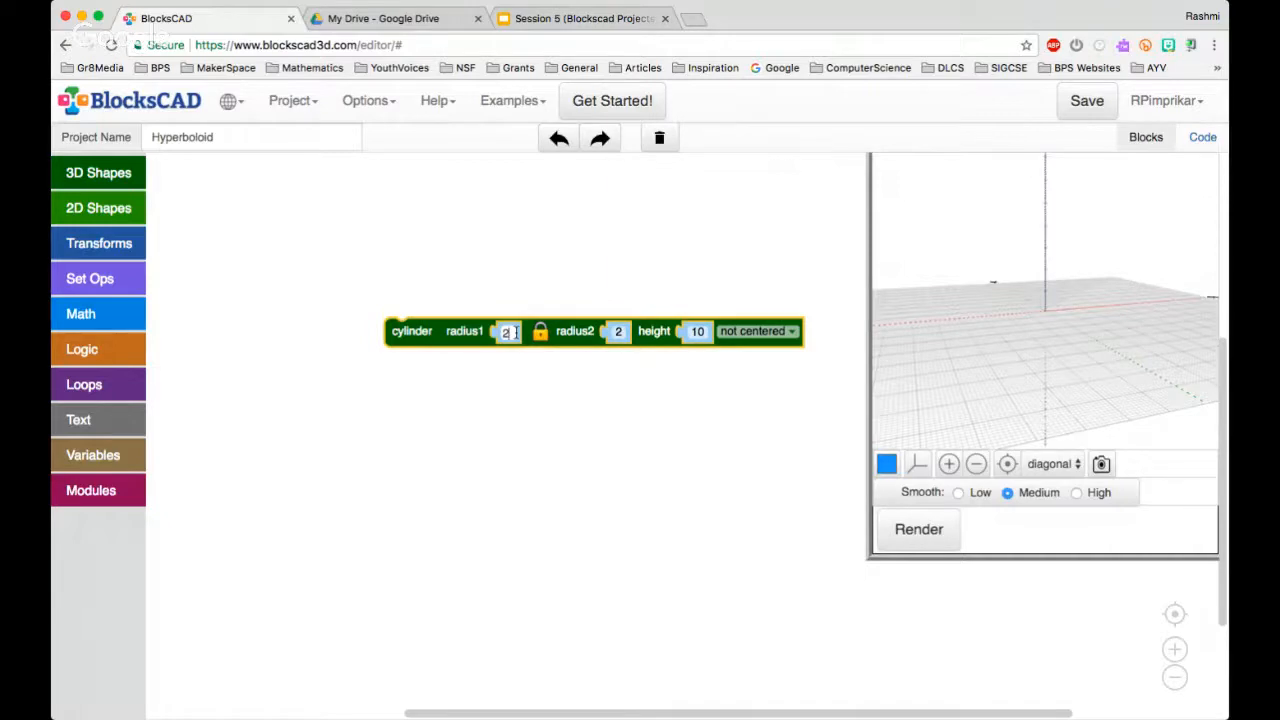
pyautogui.click(636, 410)
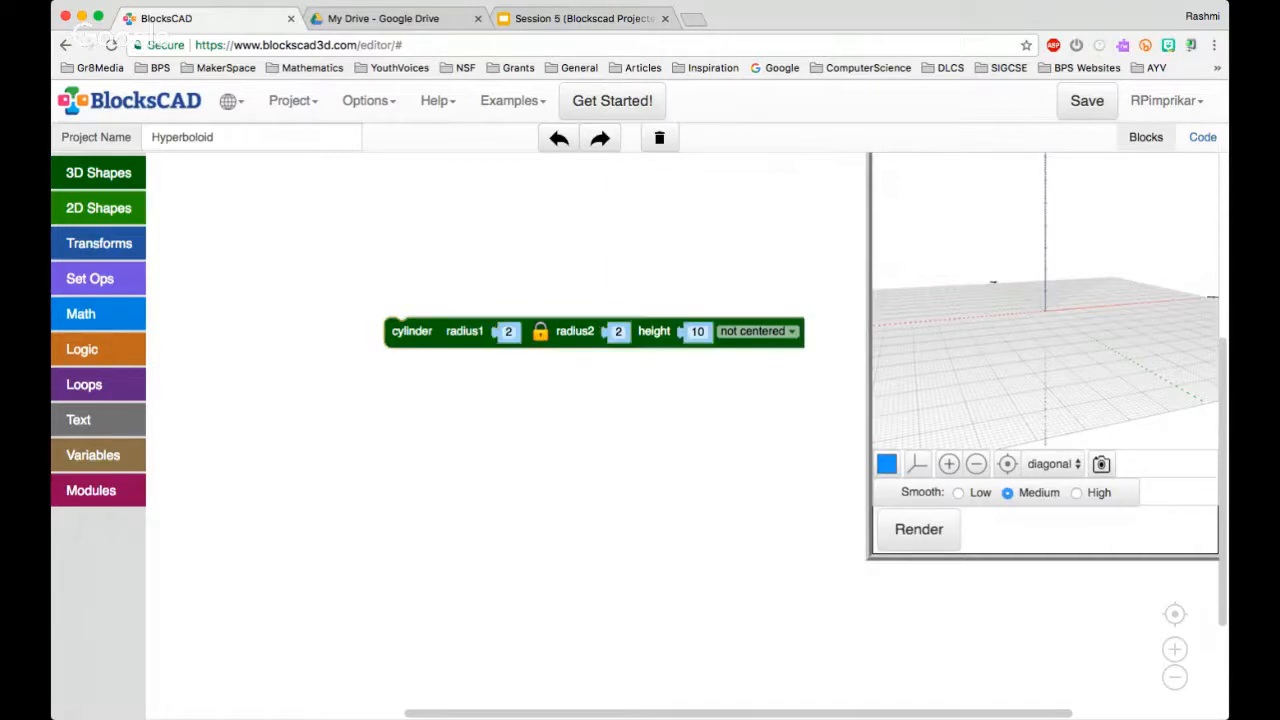
pyautogui.moveTo(412, 332); pyautogui.dragTo(378, 303)
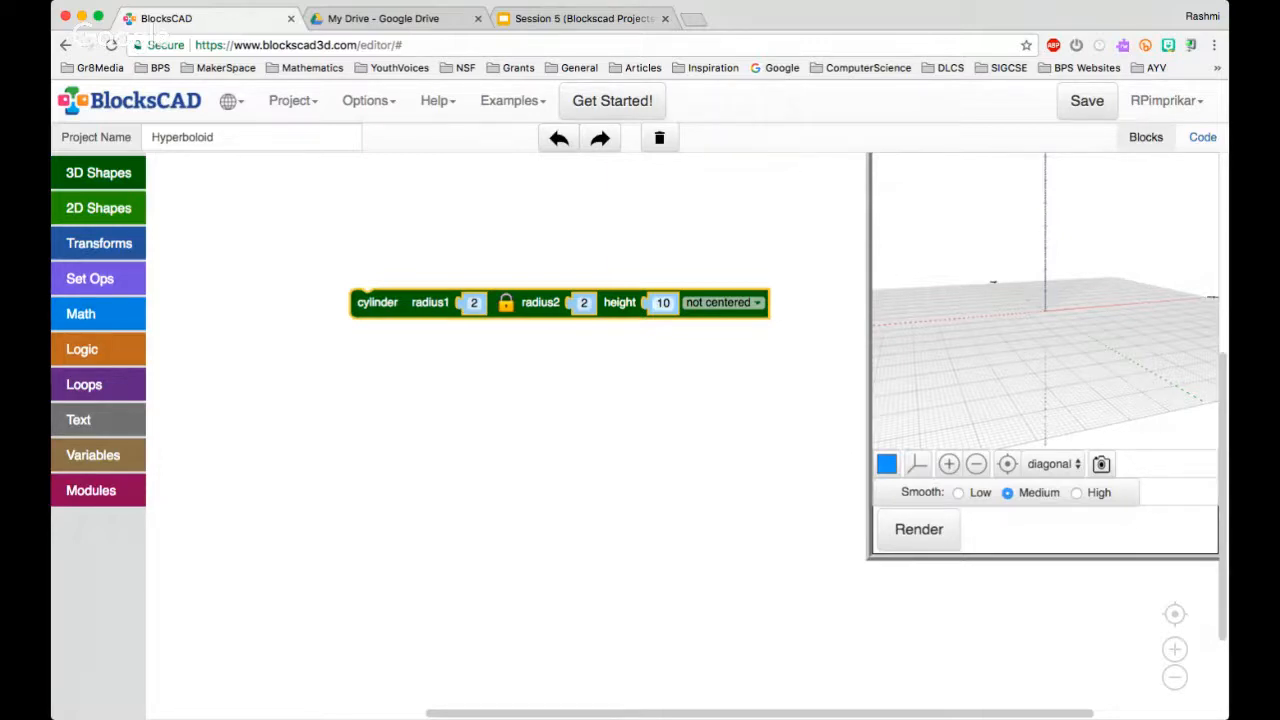
# Set the cylinder's height to 100 and its placement to centered
pyautogui.click(662, 303)
pyautogui.write('100')
pyautogui.press('Return')
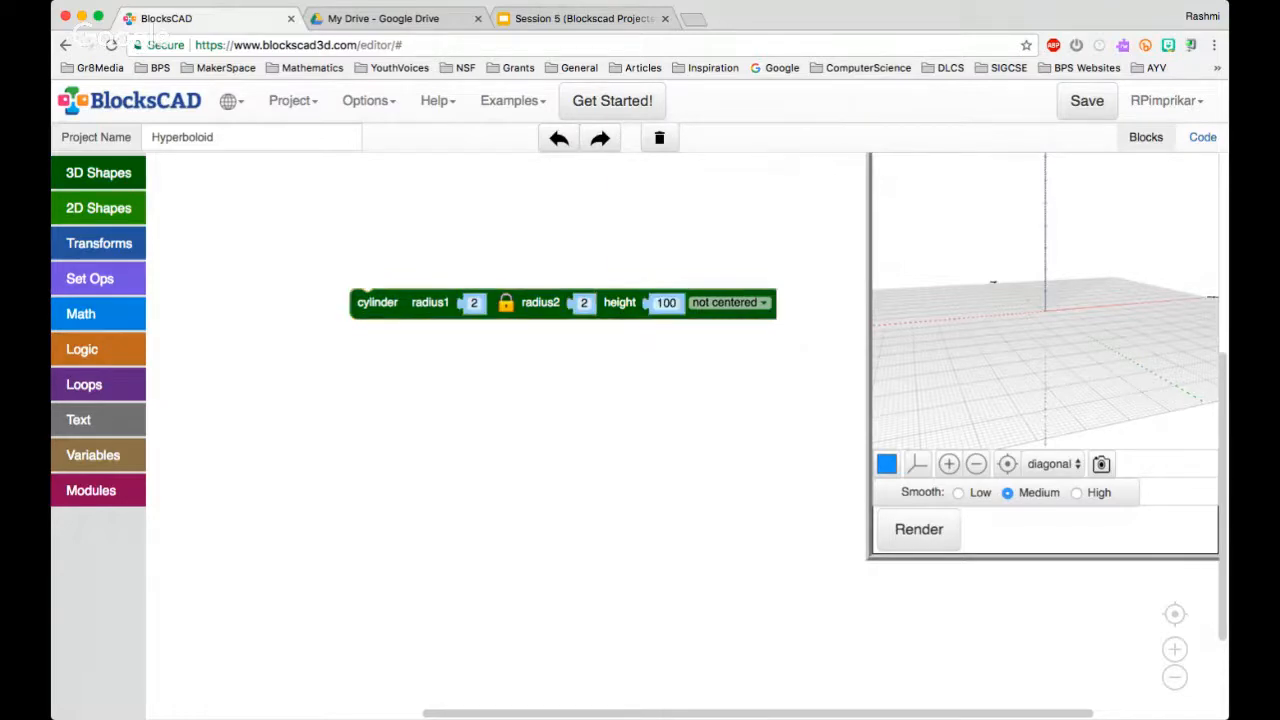
pyautogui.click(730, 302)
pyautogui.click(706, 340)
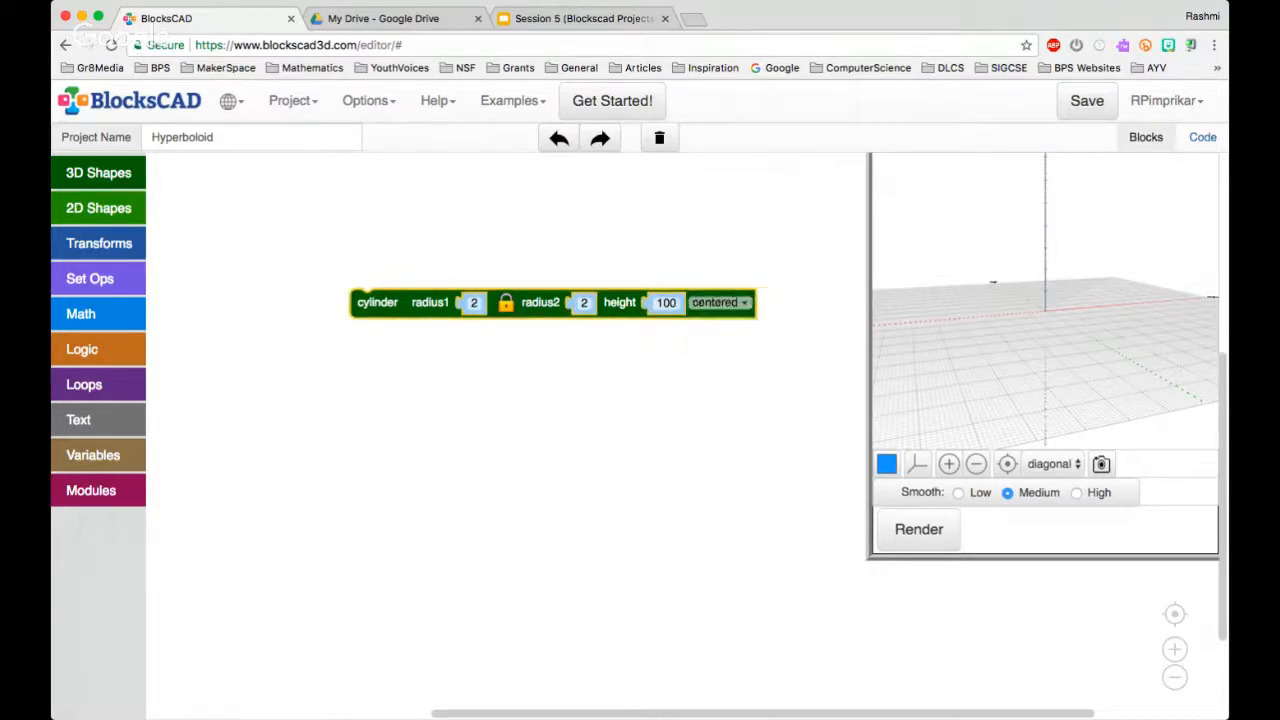
# Render the centered cylinder and inspect its position on the axes from different angles
pyautogui.click(918, 530)
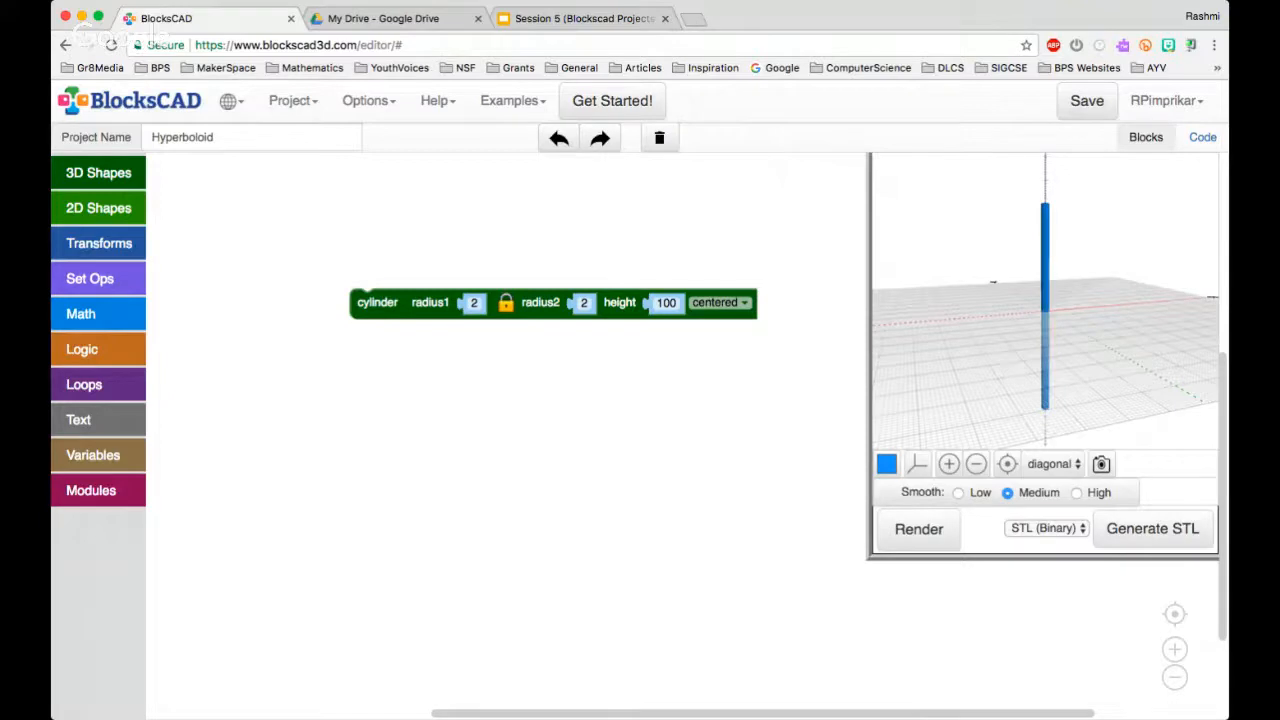
pyautogui.moveTo(1030, 340); pyautogui.dragTo(1088, 340)
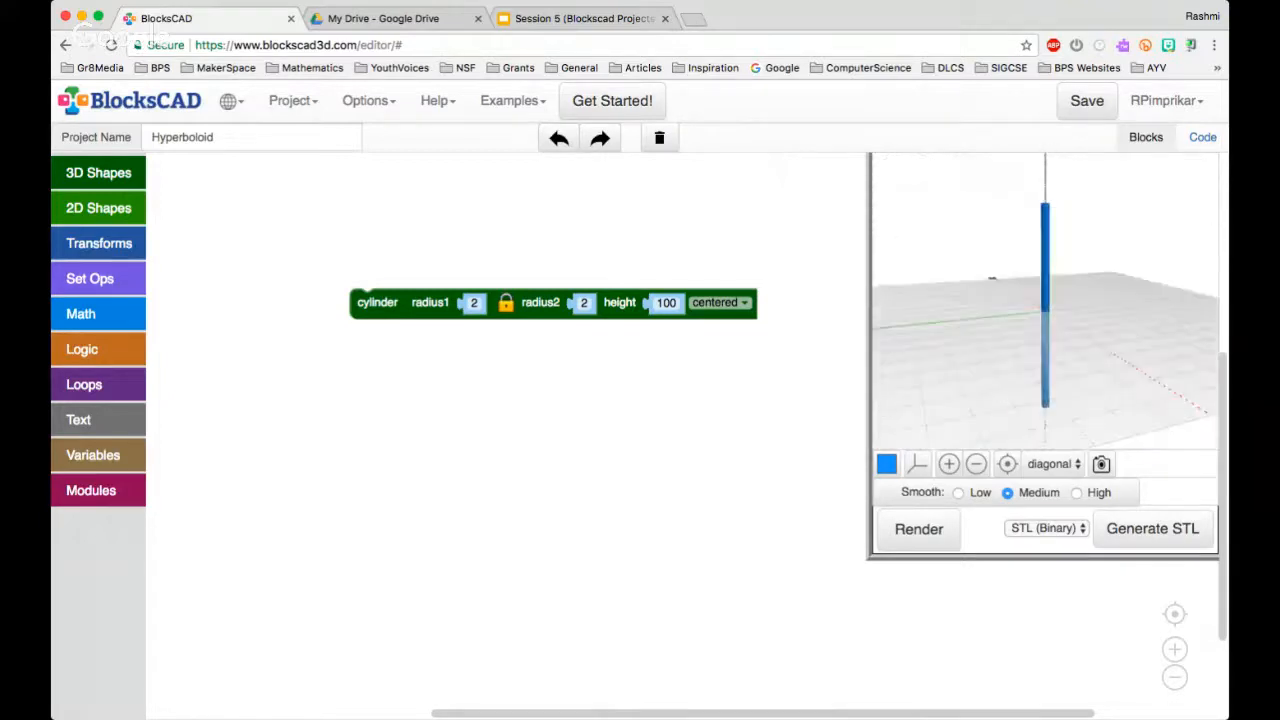
pyautogui.moveTo(991, 279); pyautogui.dragTo(918, 268)
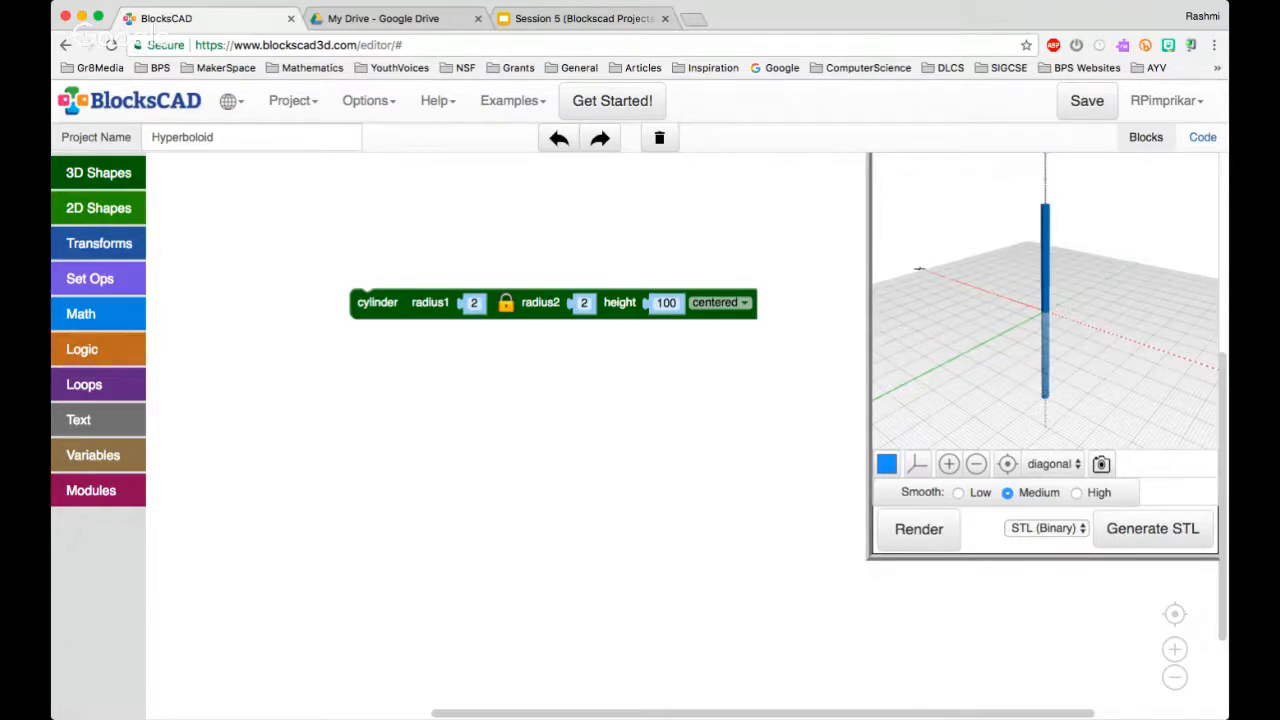
# Wrap the cylinder in a translate block with X set to 30 and render the result
pyautogui.click(98, 243)
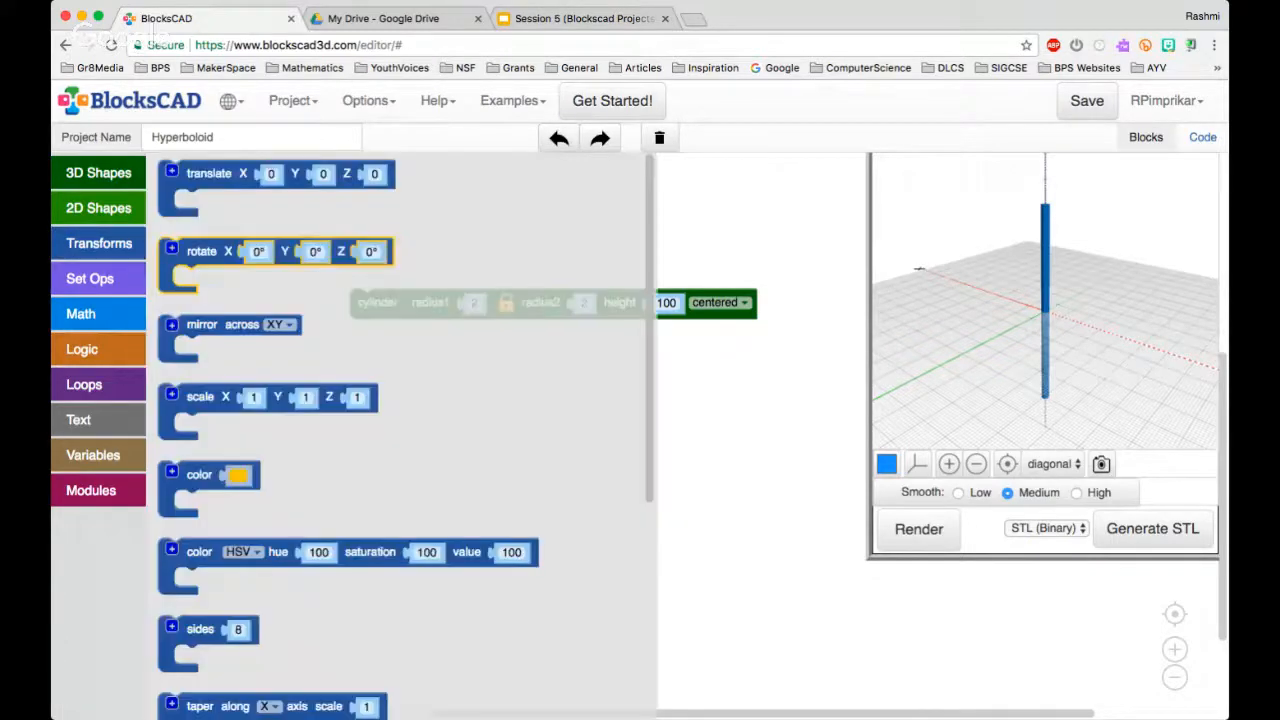
pyautogui.moveTo(208, 174); pyautogui.dragTo(383, 271)
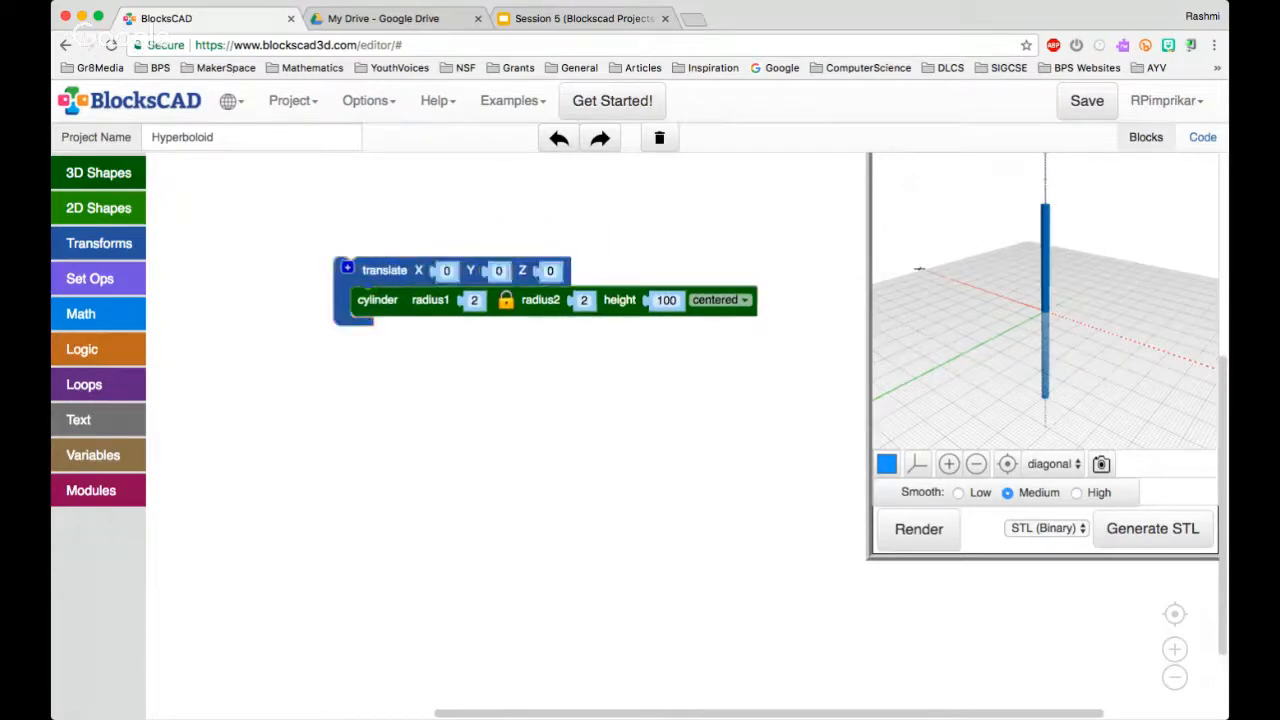
pyautogui.click(446, 270)
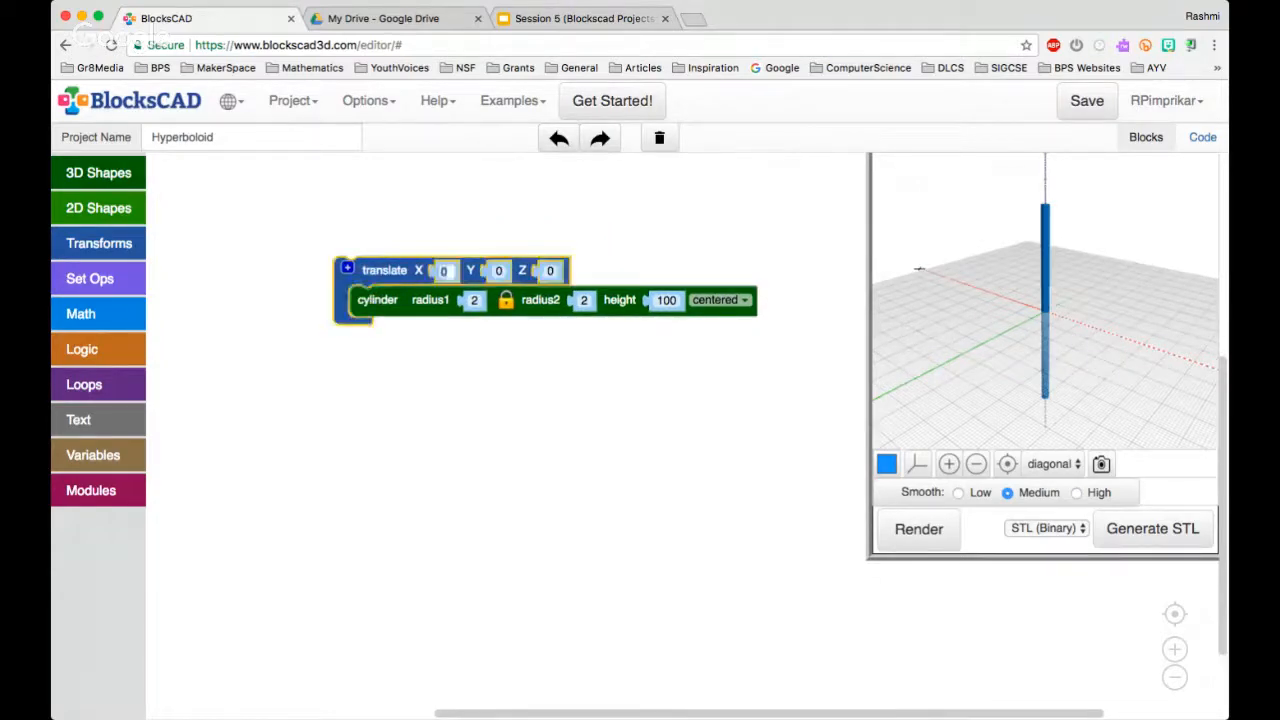
pyautogui.write('30')
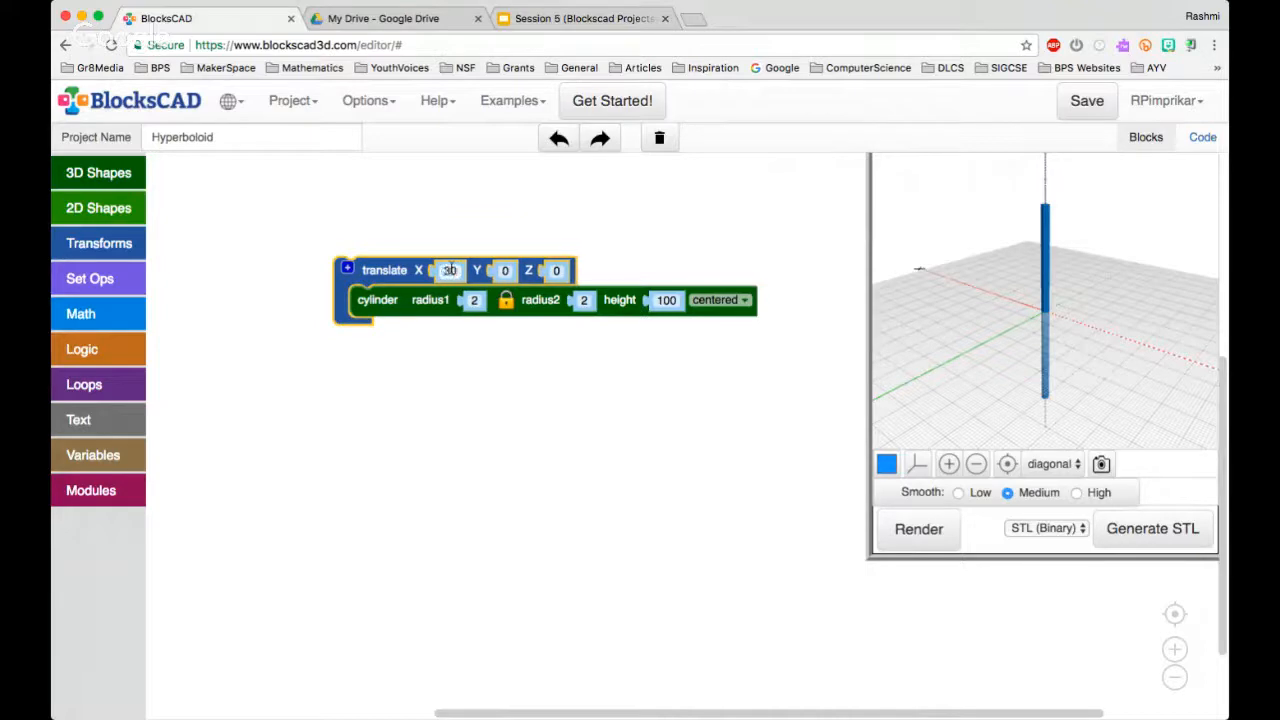
pyautogui.click(919, 529)
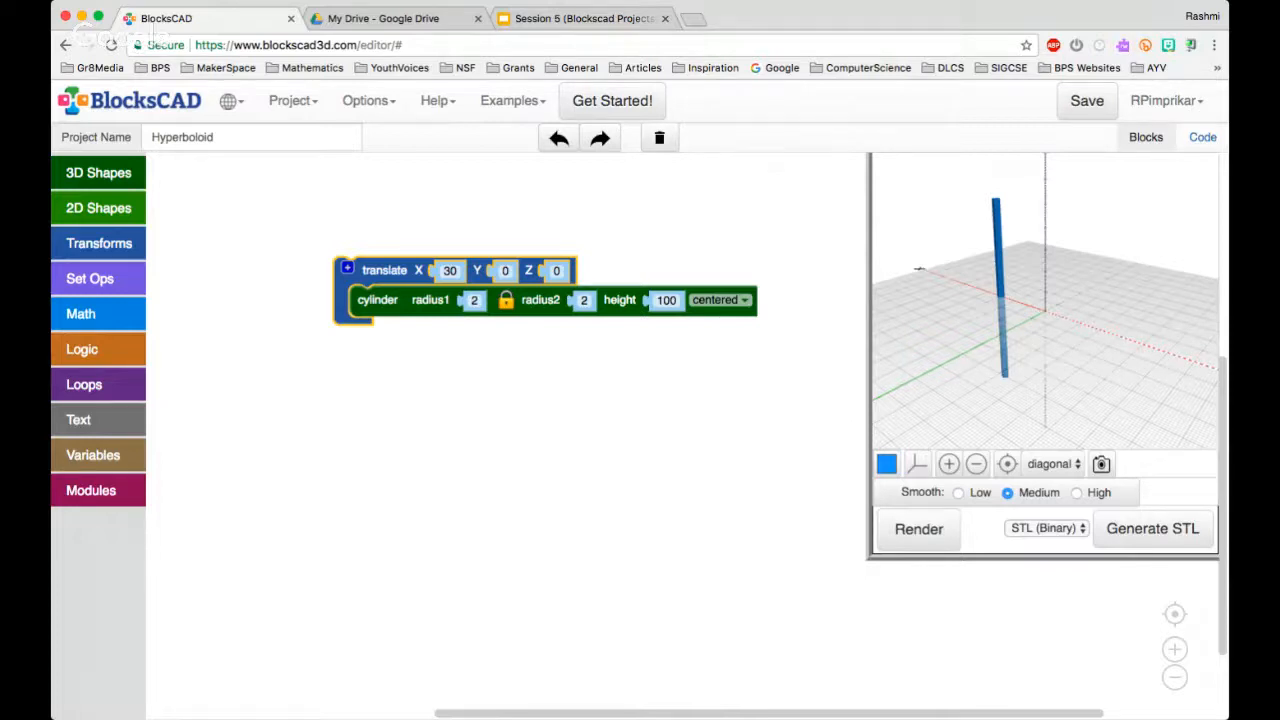
pyautogui.click(462, 455)
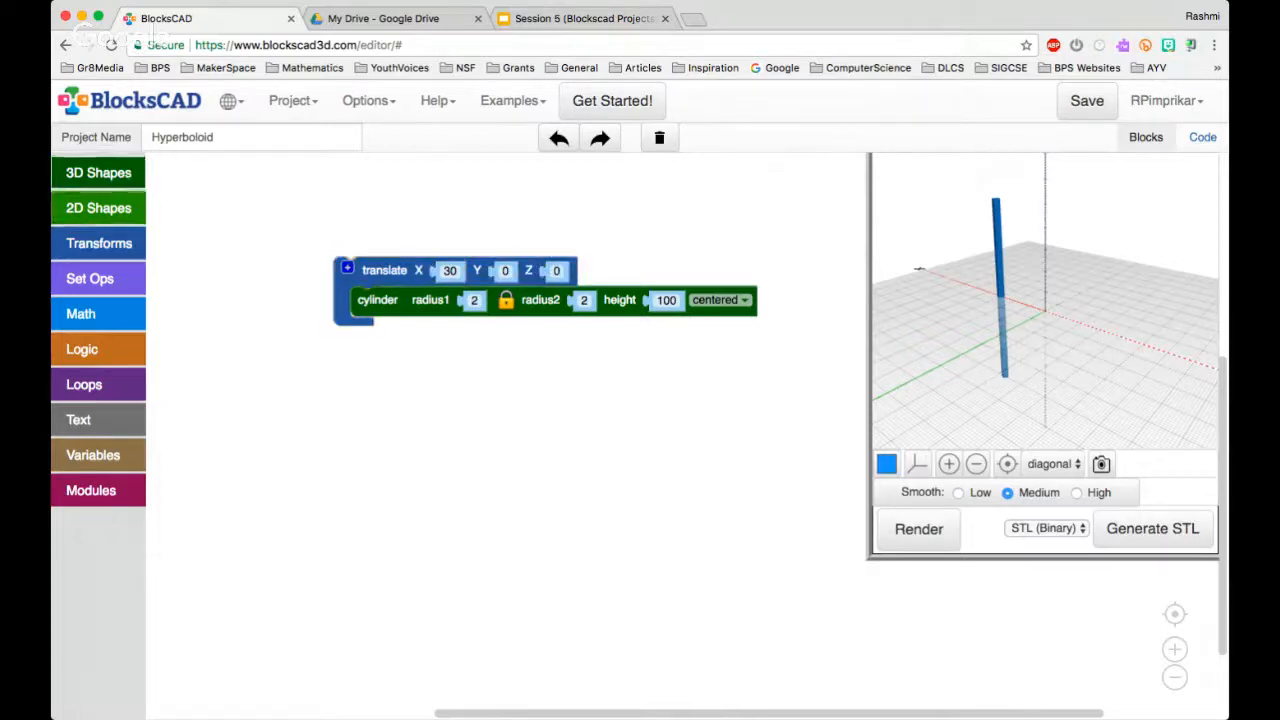
# Wrap the translate block in a rotate block with X set to 30°
pyautogui.click(98, 243)
pyautogui.moveTo(190, 252); pyautogui.dragTo(356, 241)
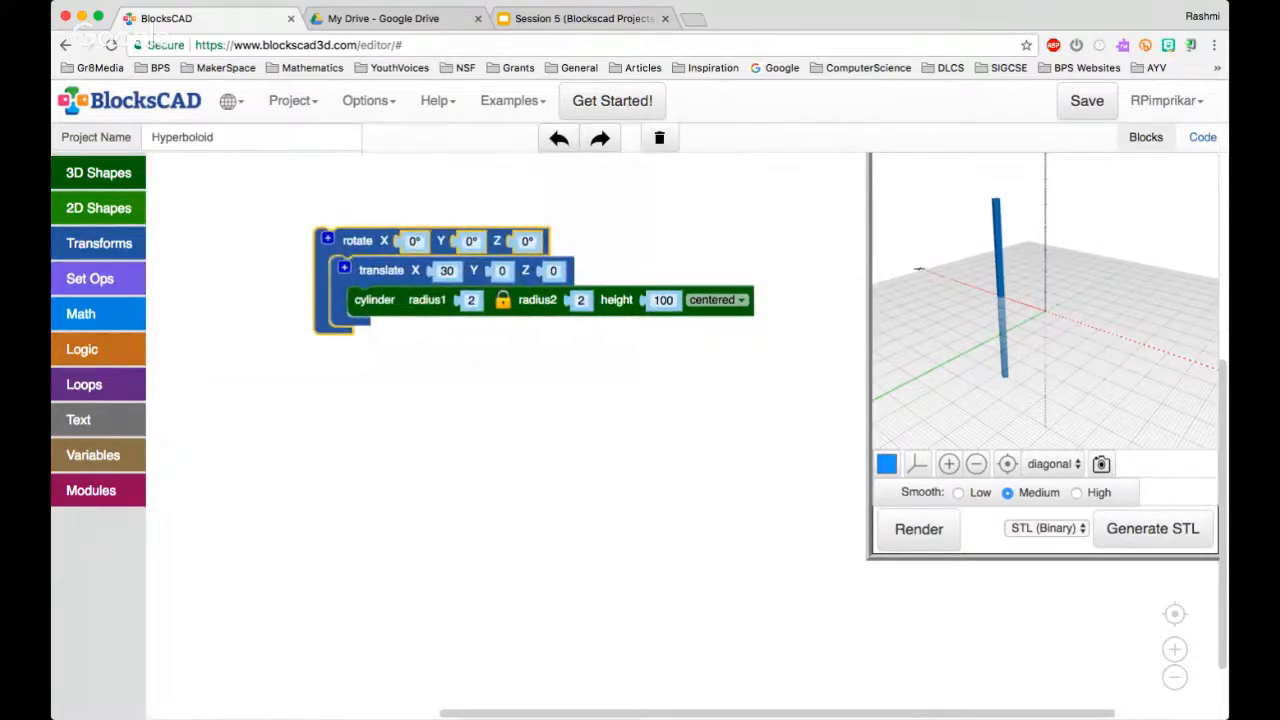
pyautogui.click(414, 241)
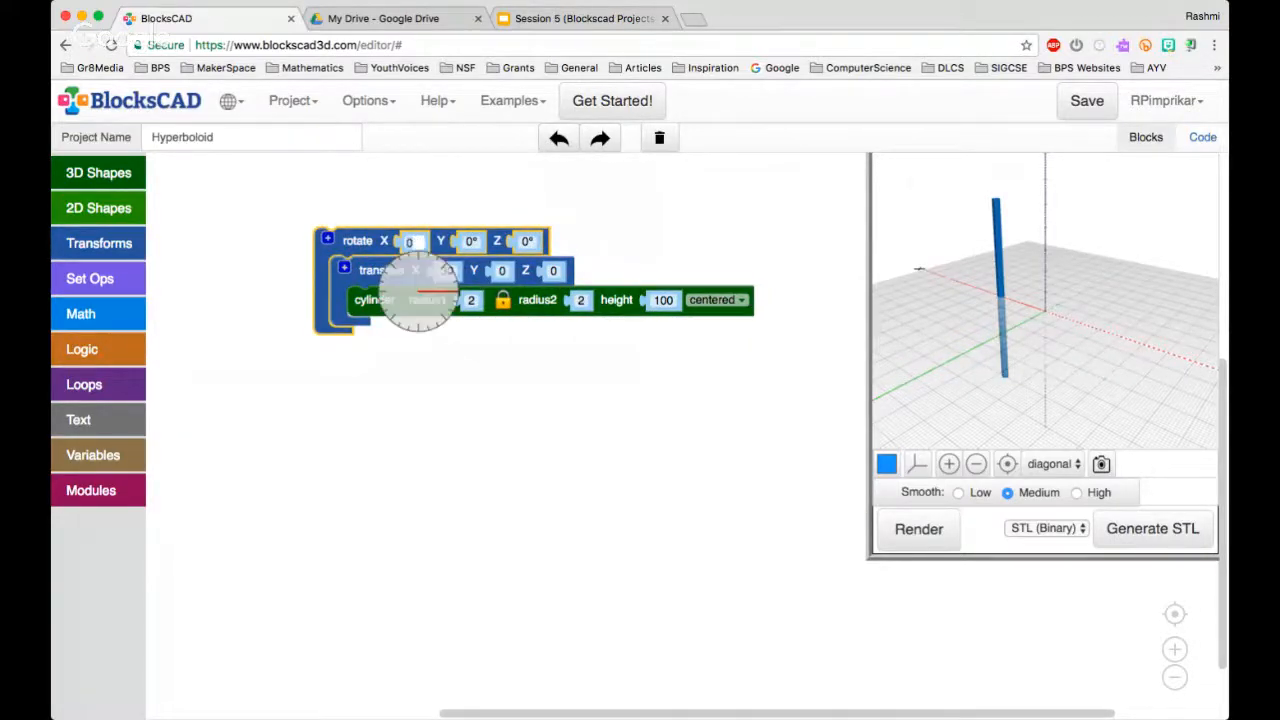
pyautogui.write('30')
pyautogui.press('Return')
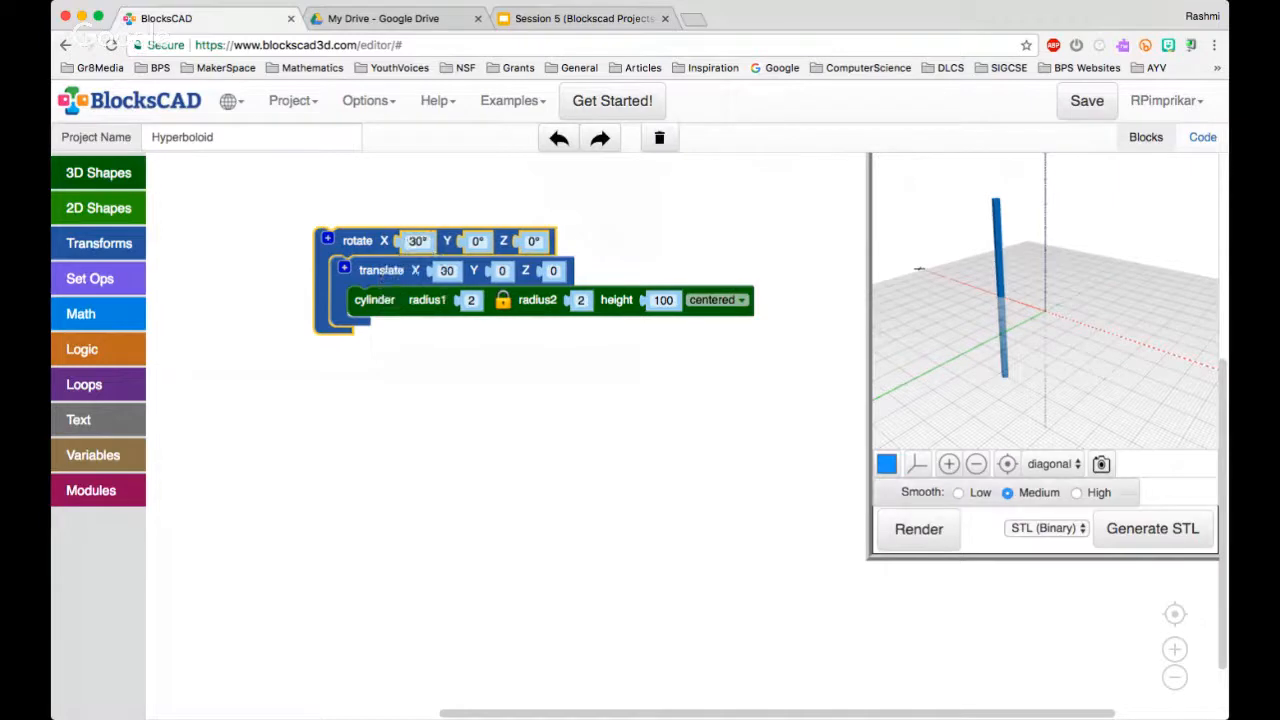
# Render the rotated cylinder and inspect its tilt from several angles
pyautogui.click(918, 529)
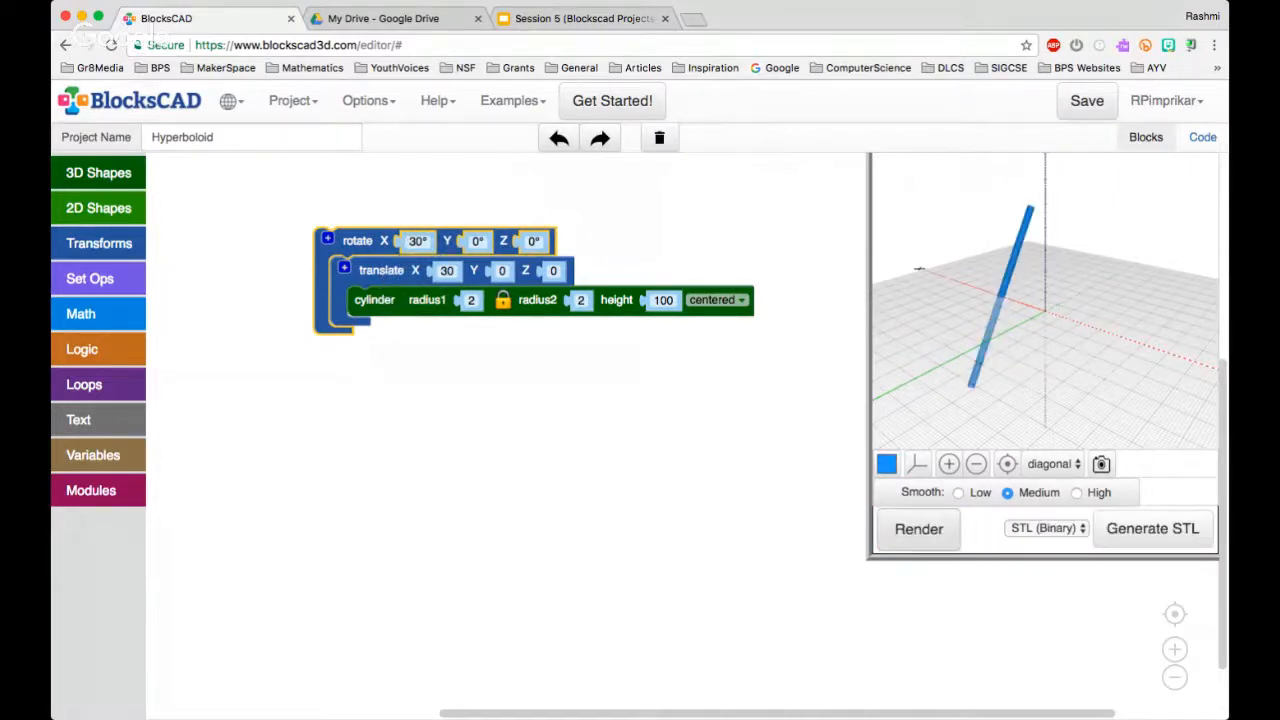
pyautogui.moveTo(970, 320); pyautogui.dragTo(1030, 335)
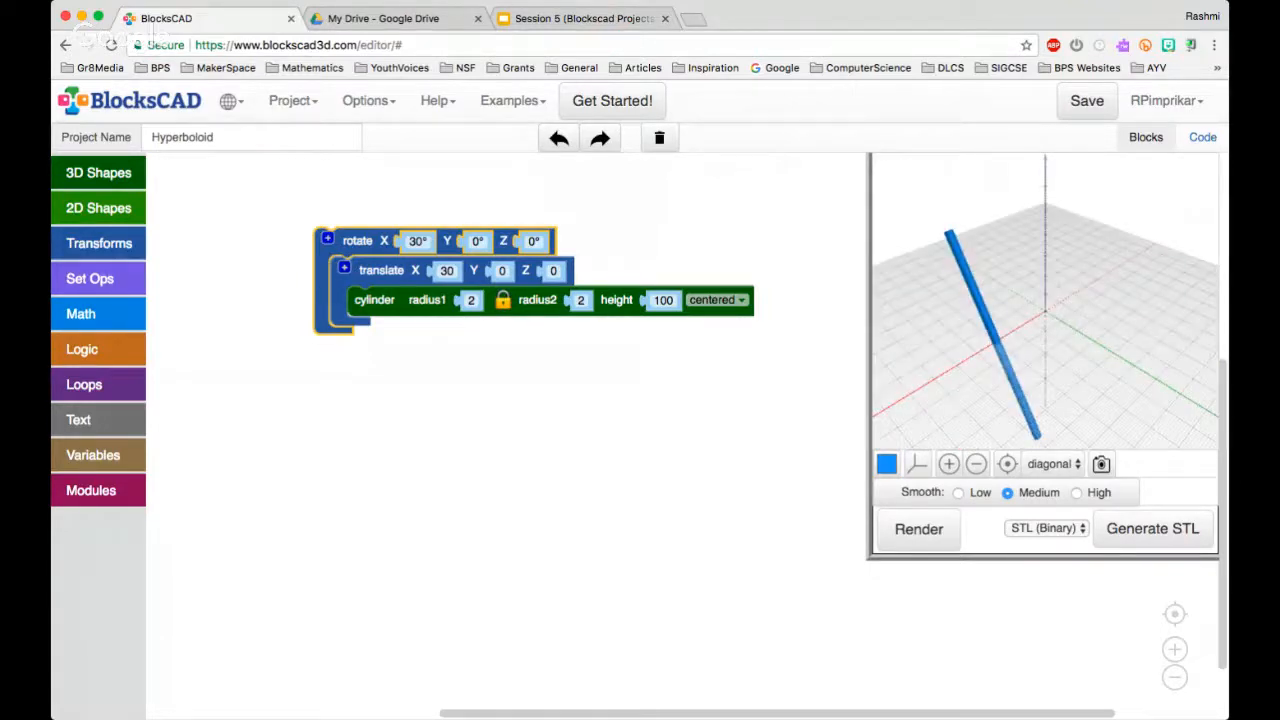
pyautogui.moveTo(1000, 335); pyautogui.dragTo(1035, 300)
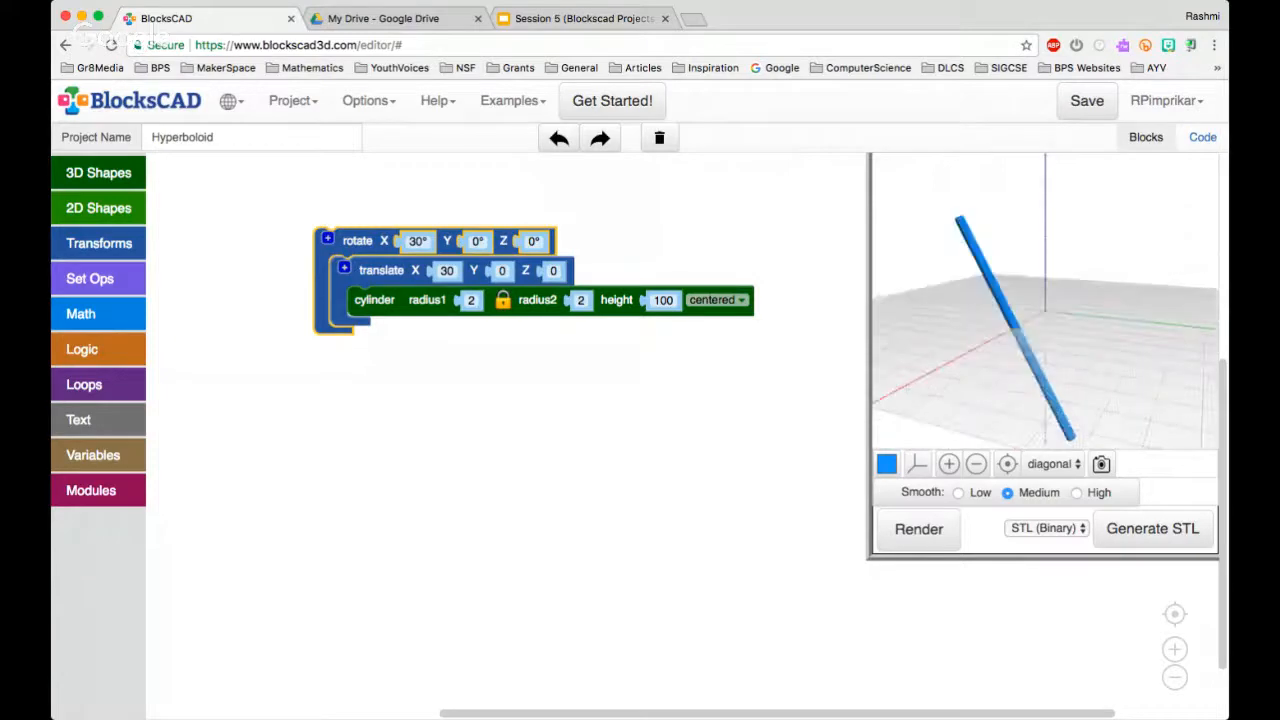
pyautogui.click(640, 400)
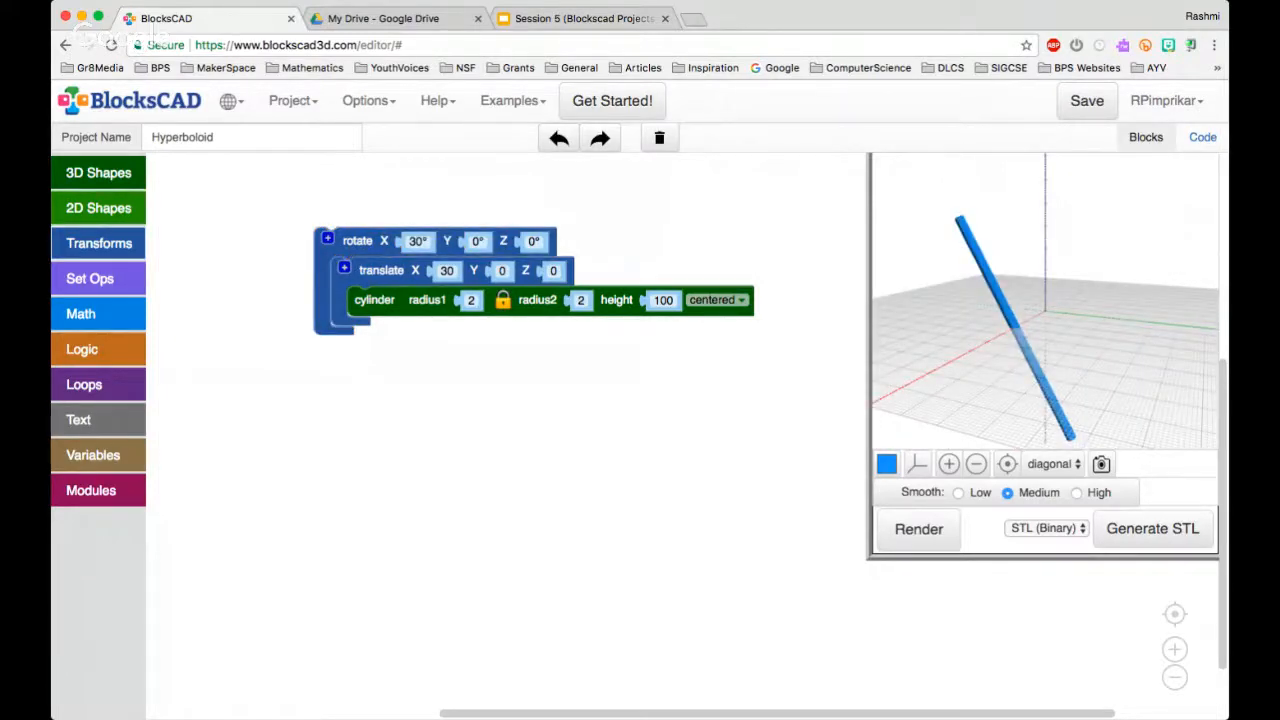
# Enclose the rotate block and its contents in a count loop
pyautogui.click(98, 243)
pyautogui.click(98, 243)
pyautogui.click(84, 384)
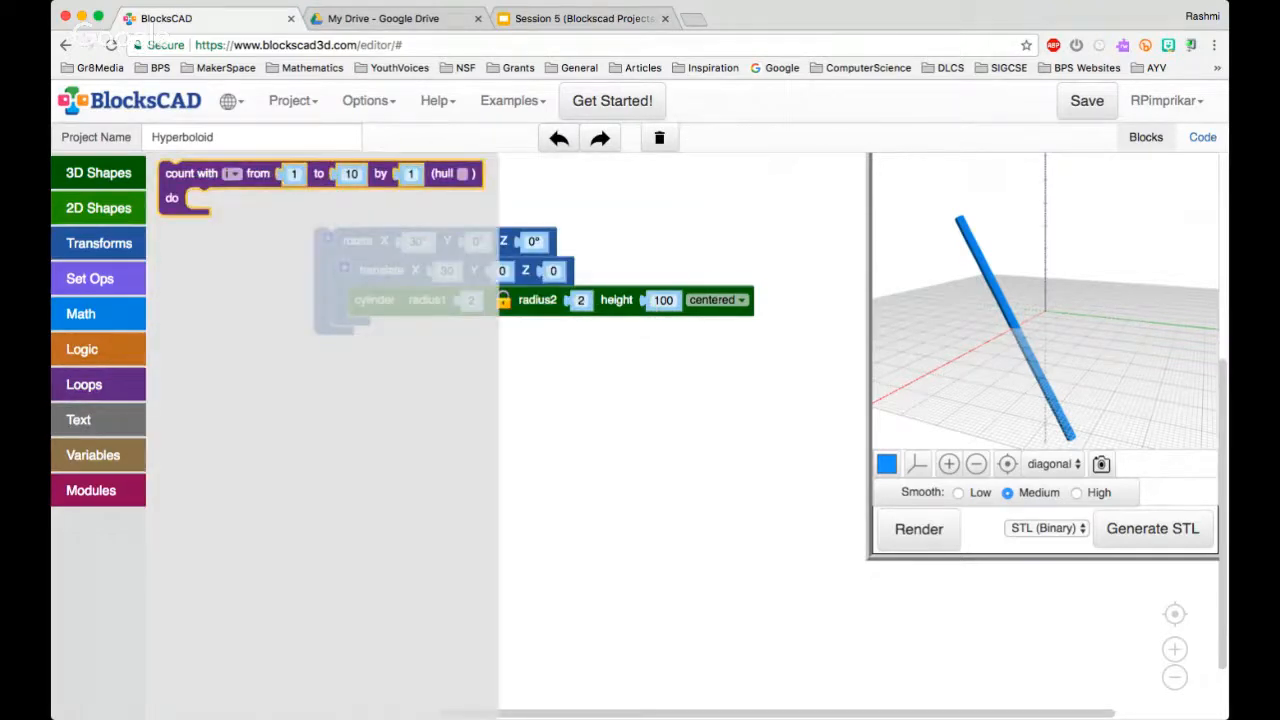
pyautogui.moveTo(190, 173); pyautogui.dragTo(317, 213)
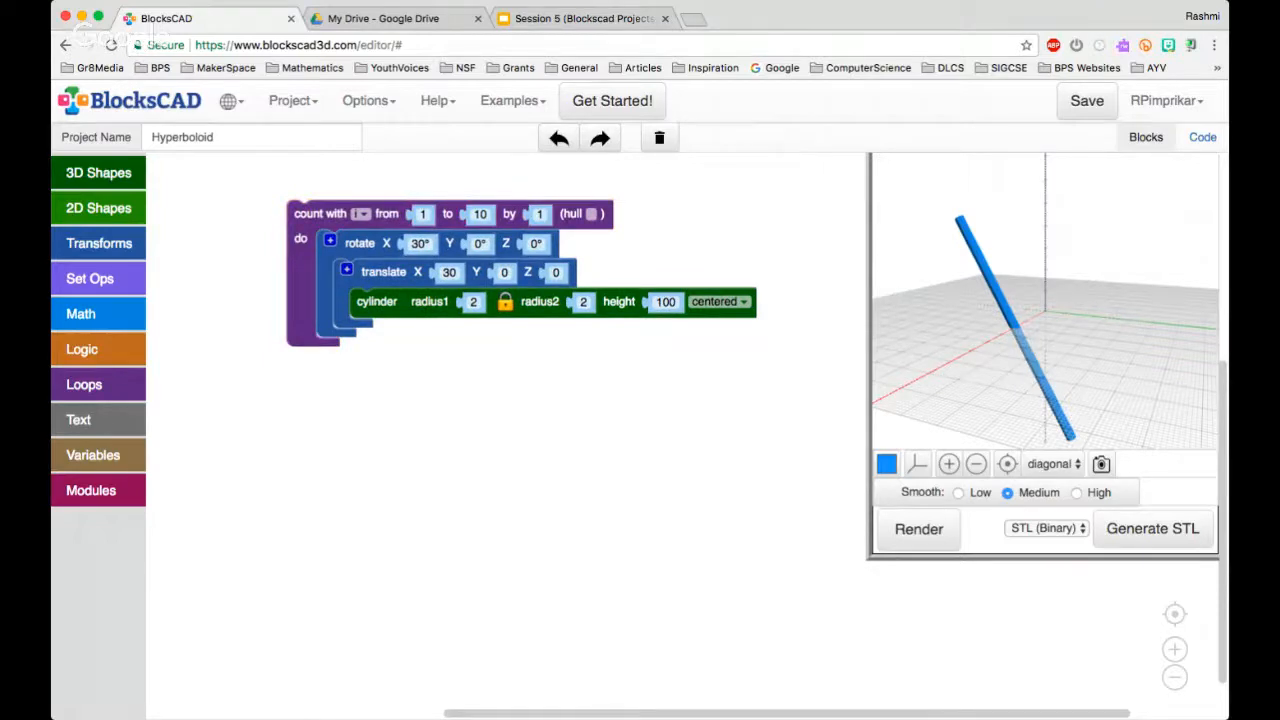
# Set the count loop to run from 0 to 360 in increments of 10
pyautogui.click(423, 214)
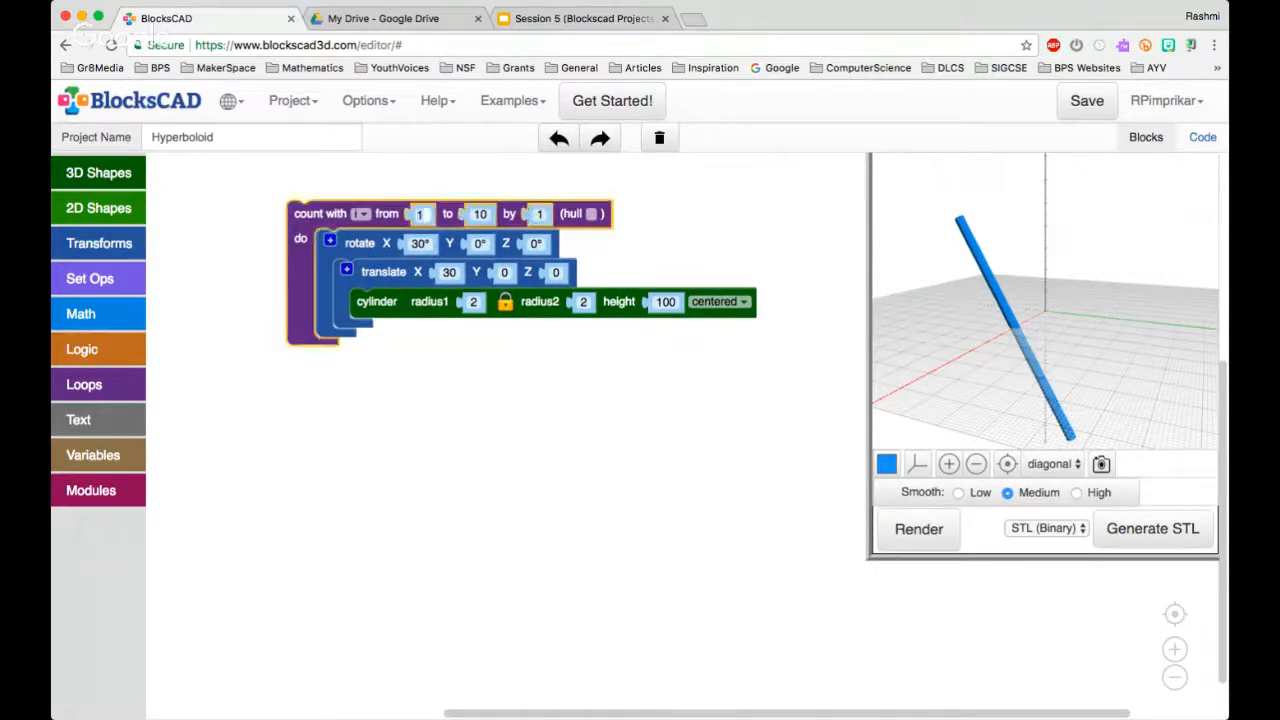
pyautogui.write('0')
pyautogui.press('Tab')
pyautogui.write('360')
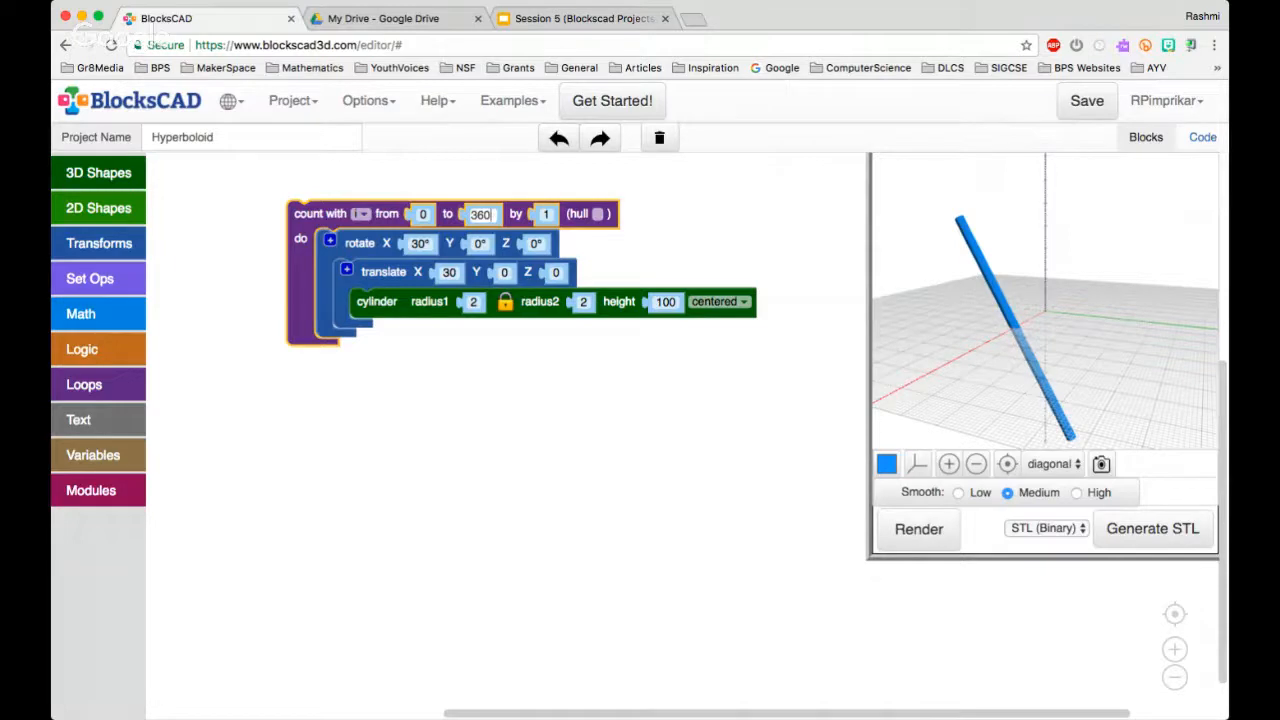
pyautogui.press('Return')
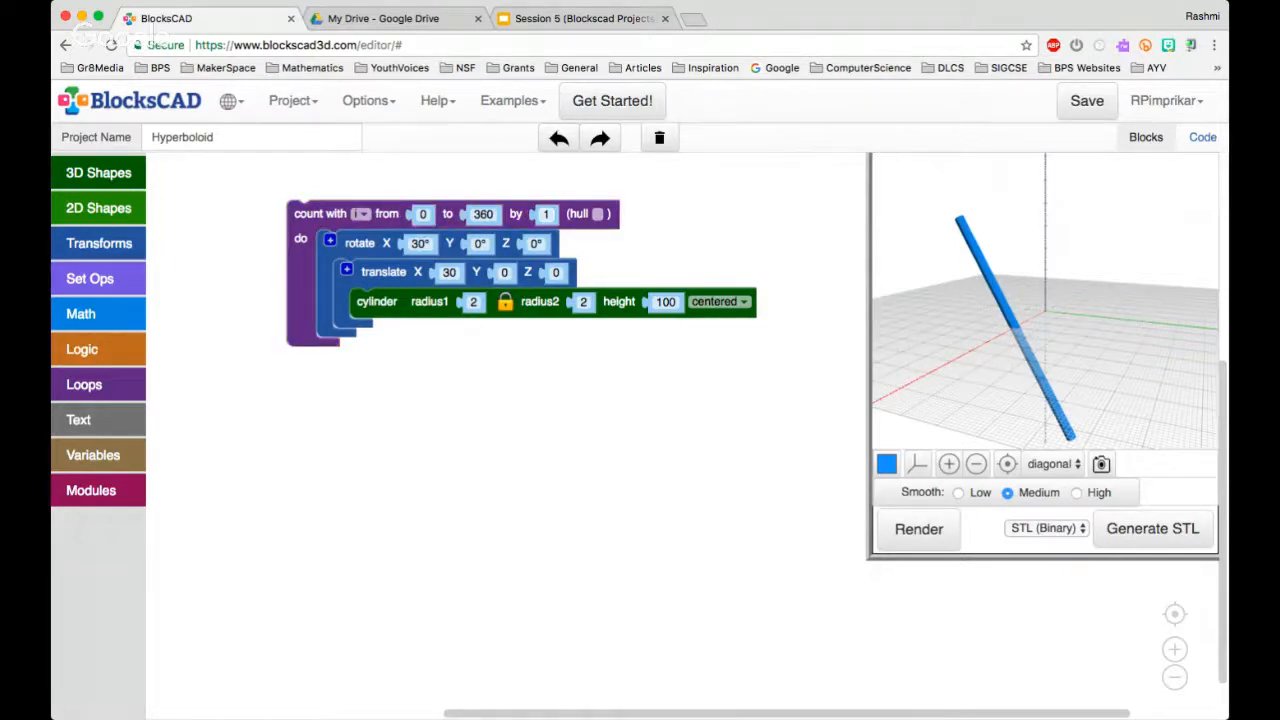
pyautogui.click(546, 214)
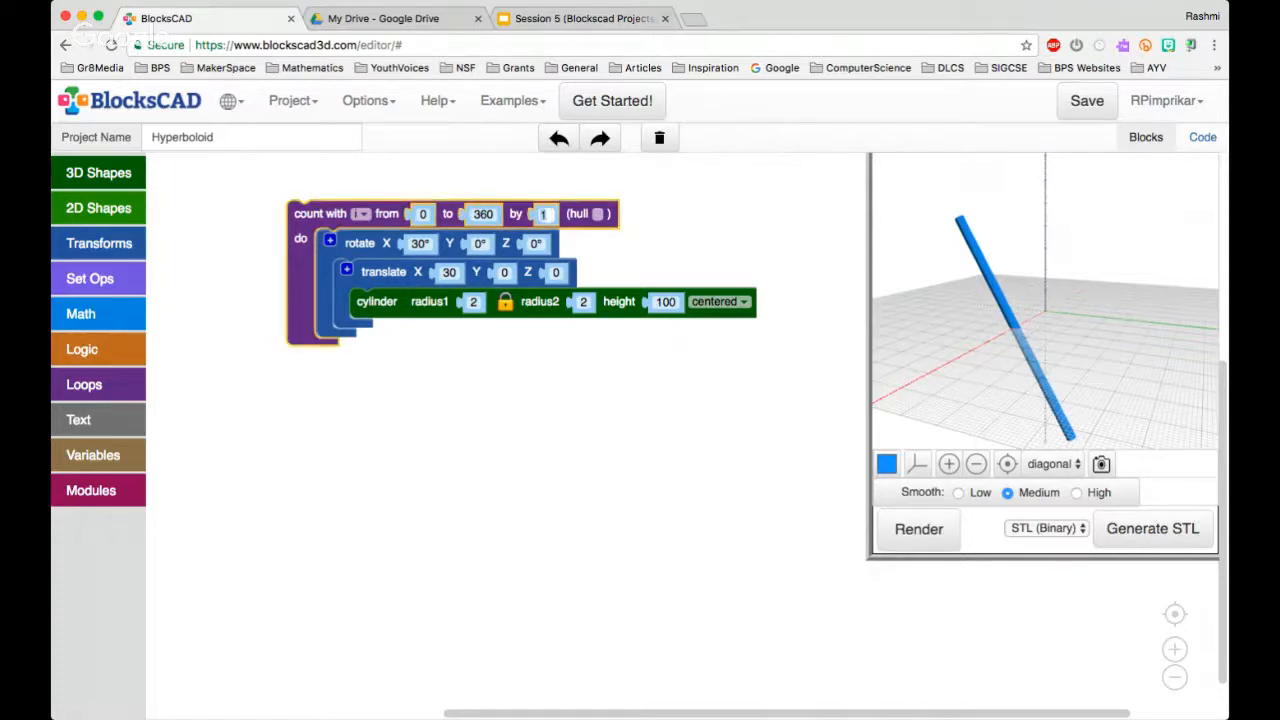
pyautogui.write('10')
pyautogui.press('Return')
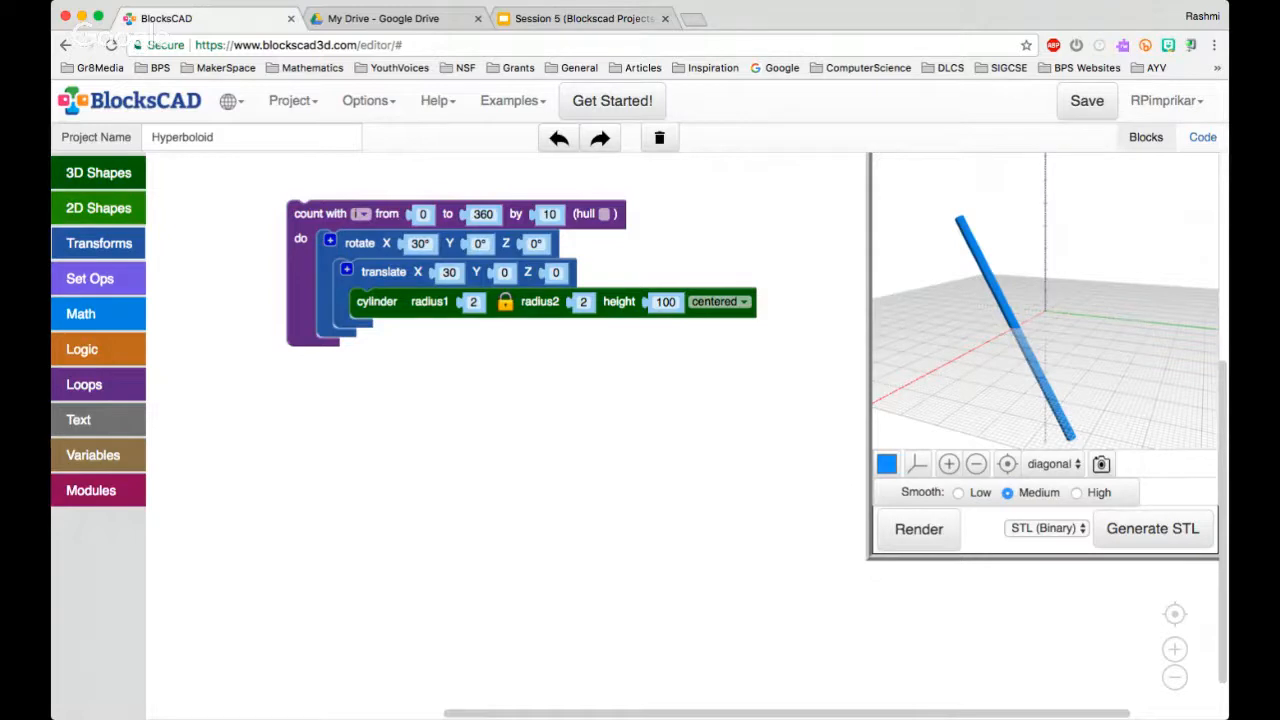
# Add a second rotate block inside the count loop, wrapped around the existing rotate block
pyautogui.click(98, 243)
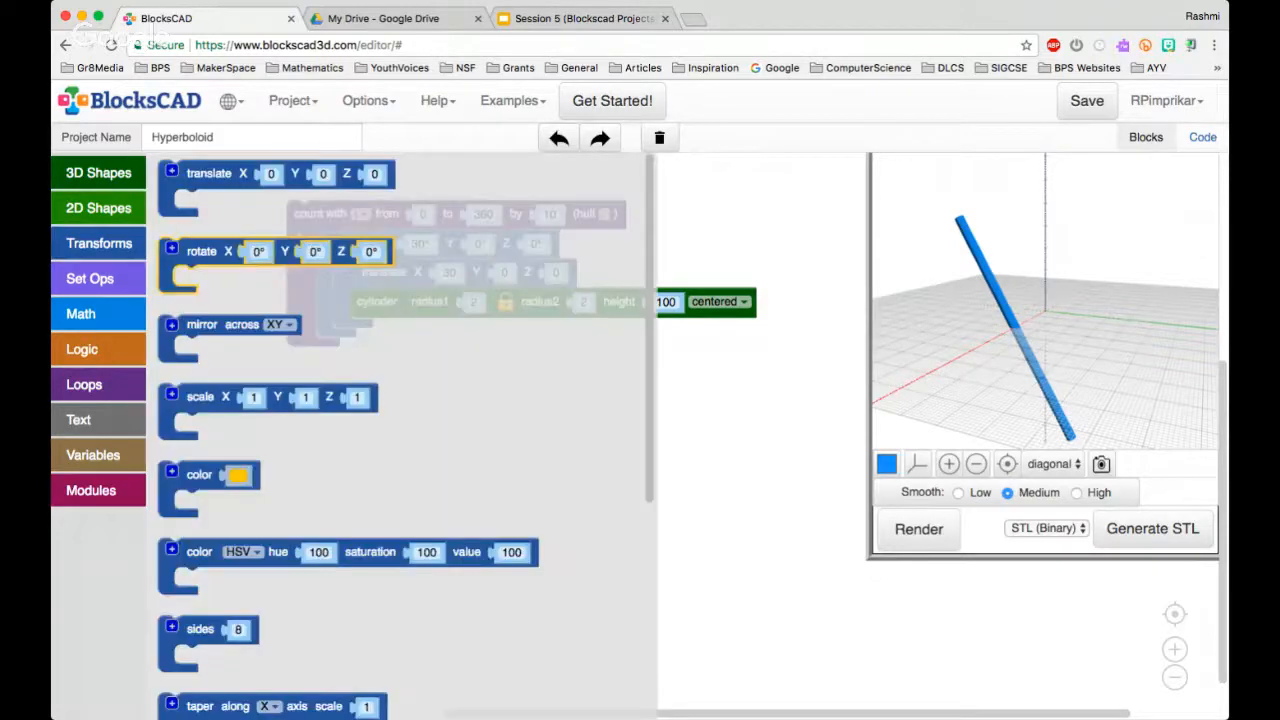
pyautogui.moveTo(180, 252); pyautogui.dragTo(406, 272)
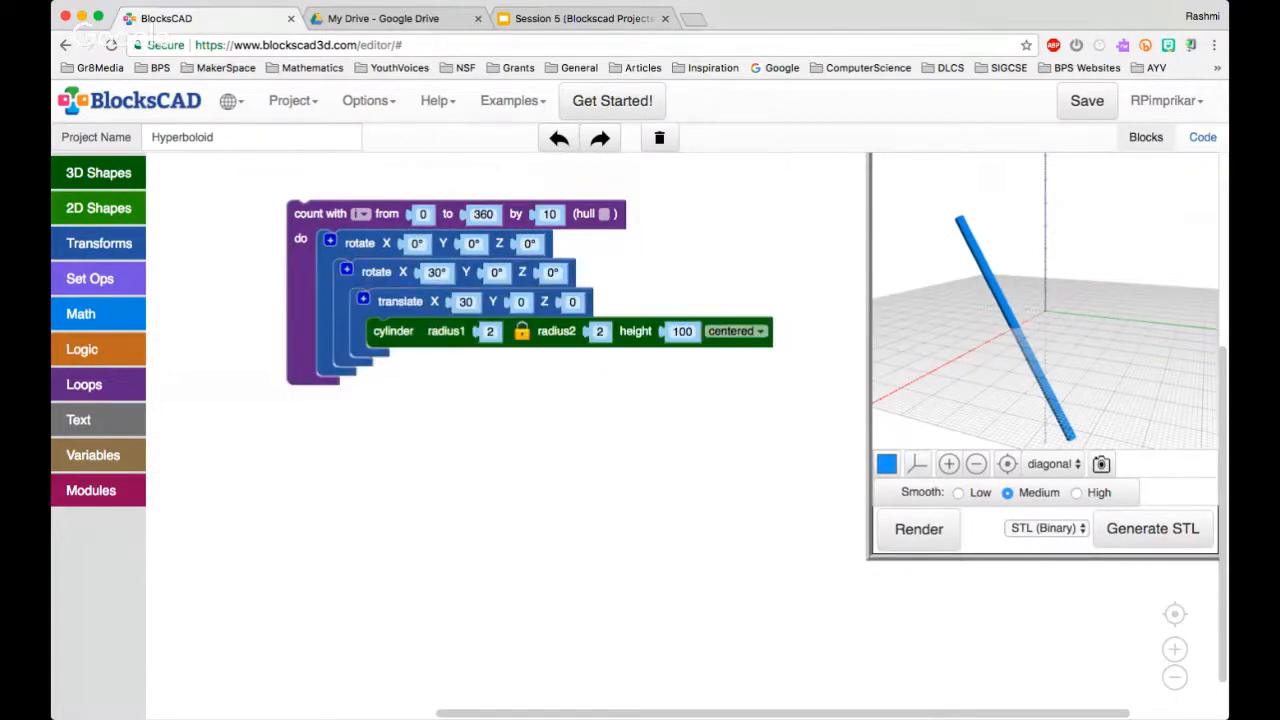
pyautogui.click(417, 244)
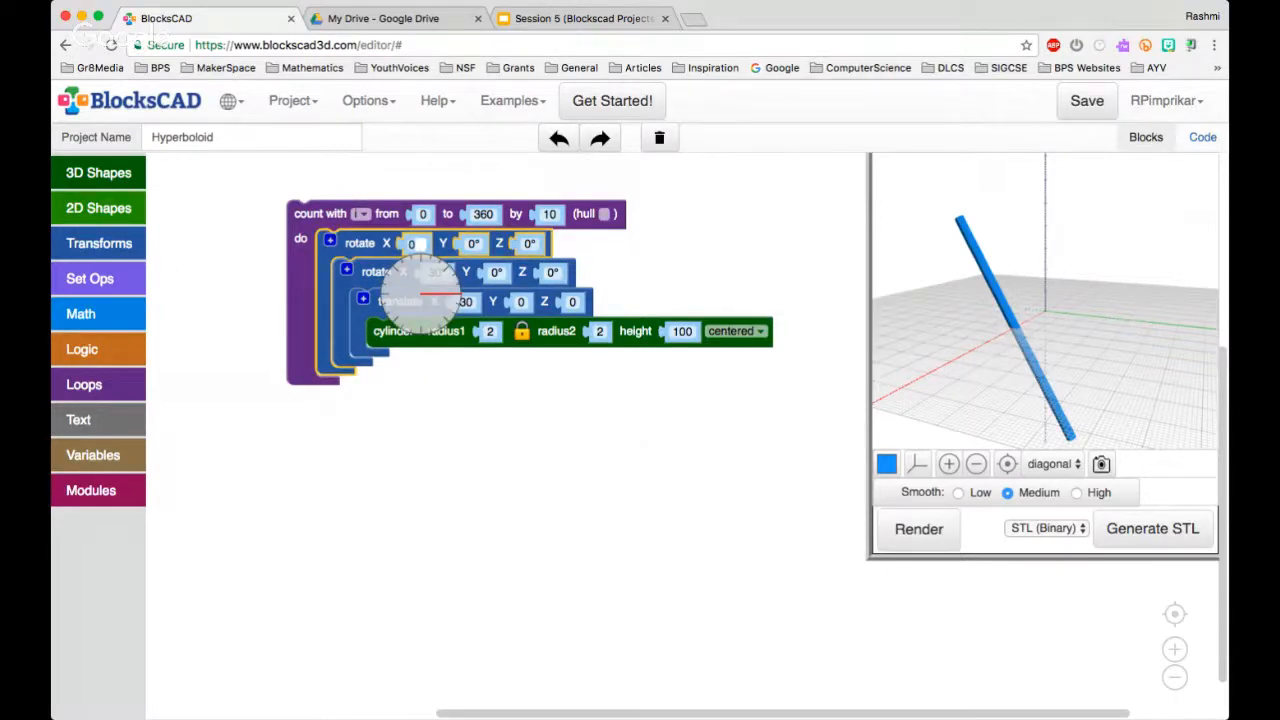
pyautogui.write('300')
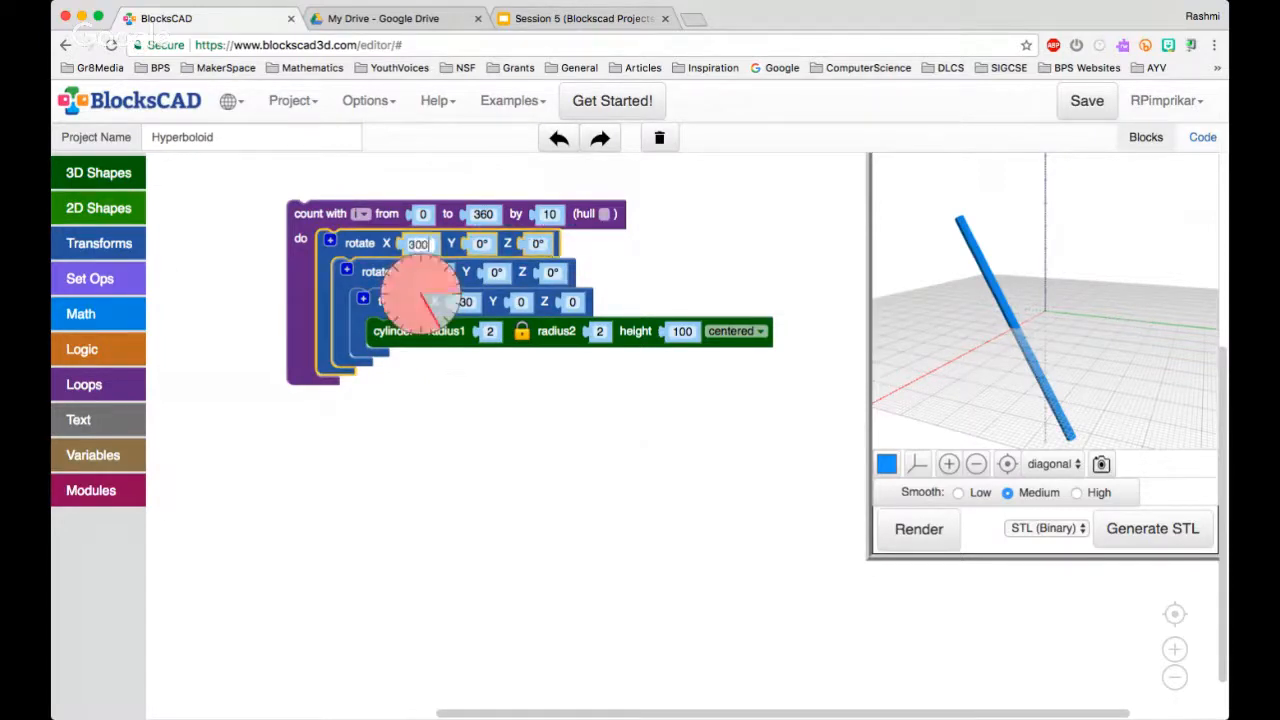
pyautogui.press('Return')
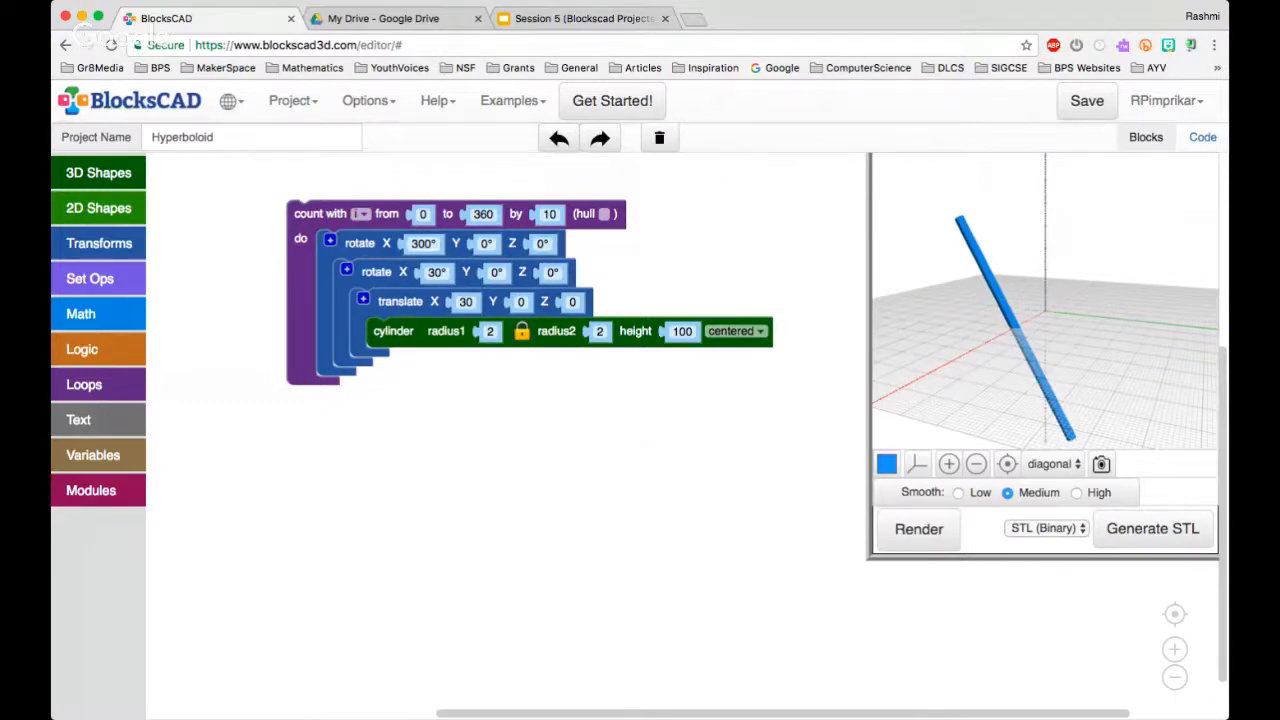
pyautogui.click(423, 244)
pyautogui.write('0')
pyautogui.press('Return')
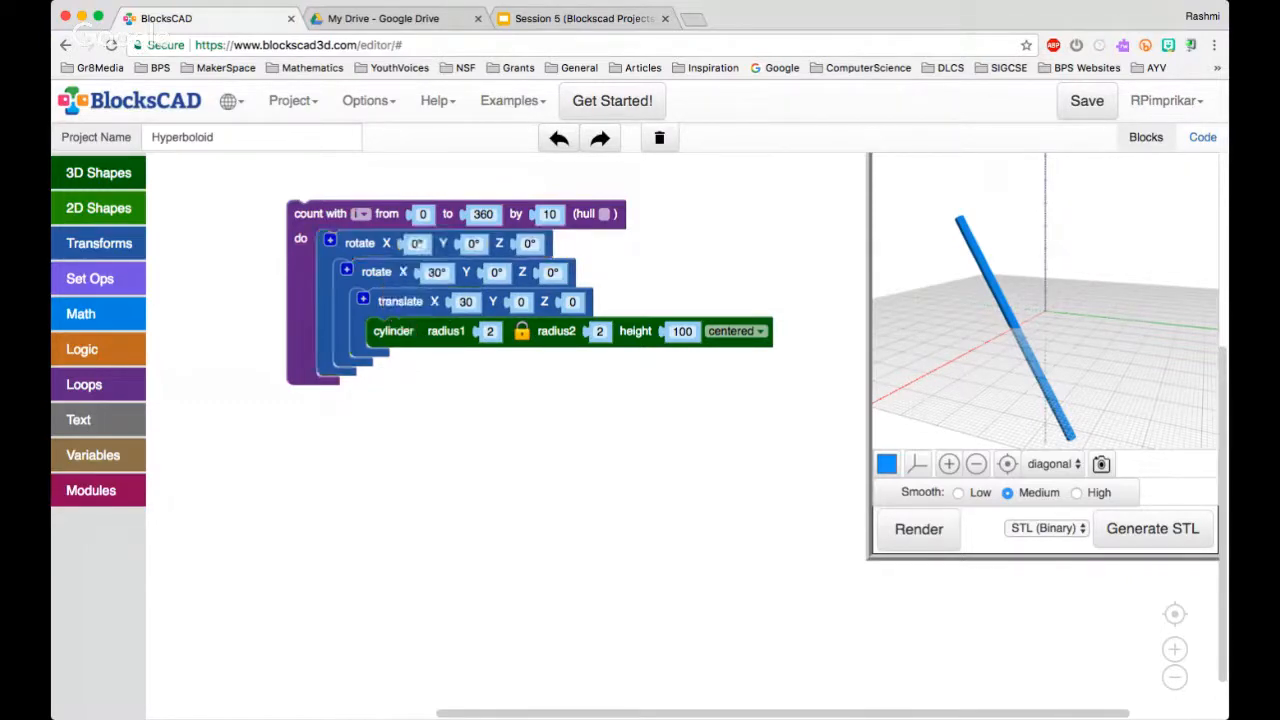
# Plug the loop variable i into the outer rotate block's Z angle and render the resulting shape
pyautogui.click(531, 244)
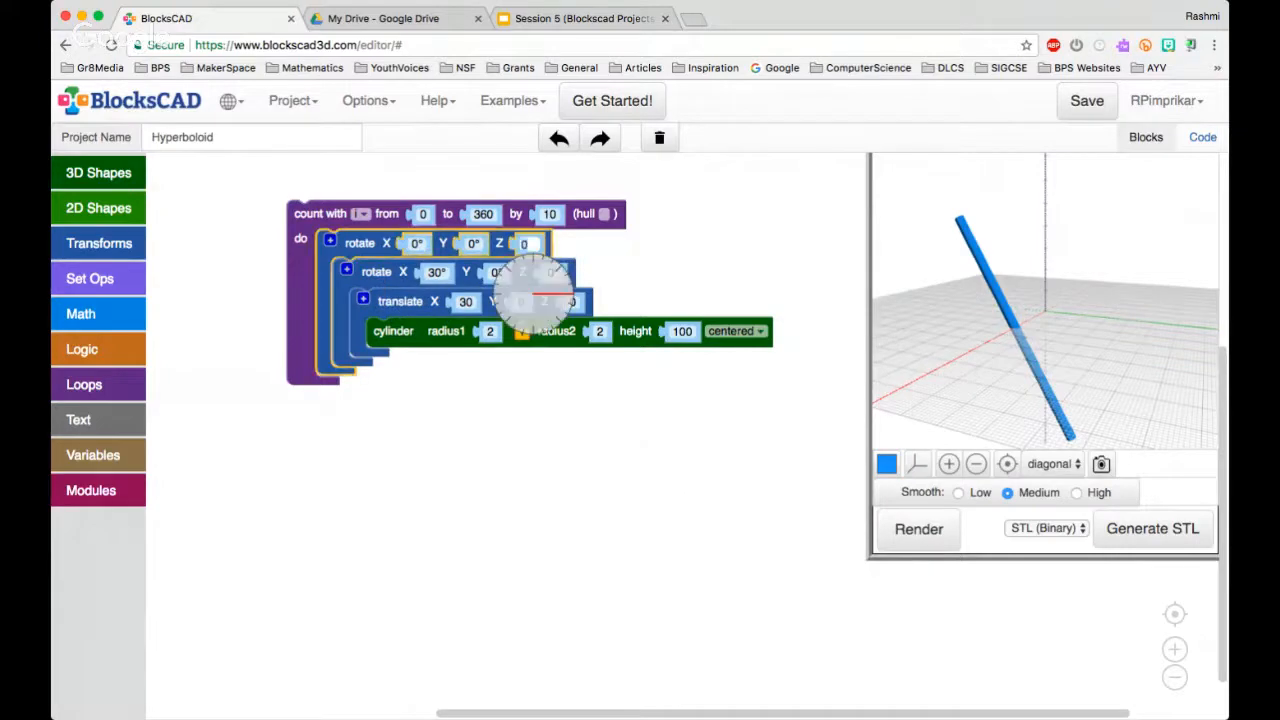
pyautogui.press('Return')
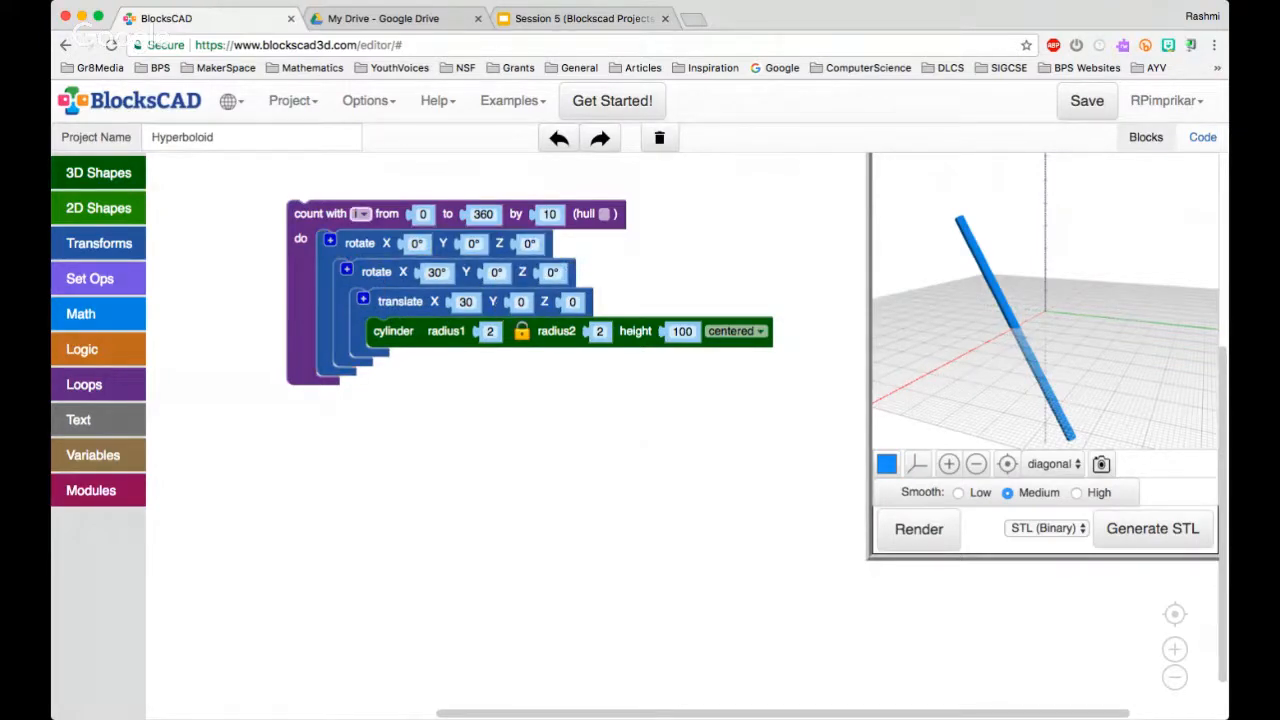
pyautogui.rightClick(360, 214)
pyautogui.click(420, 359)
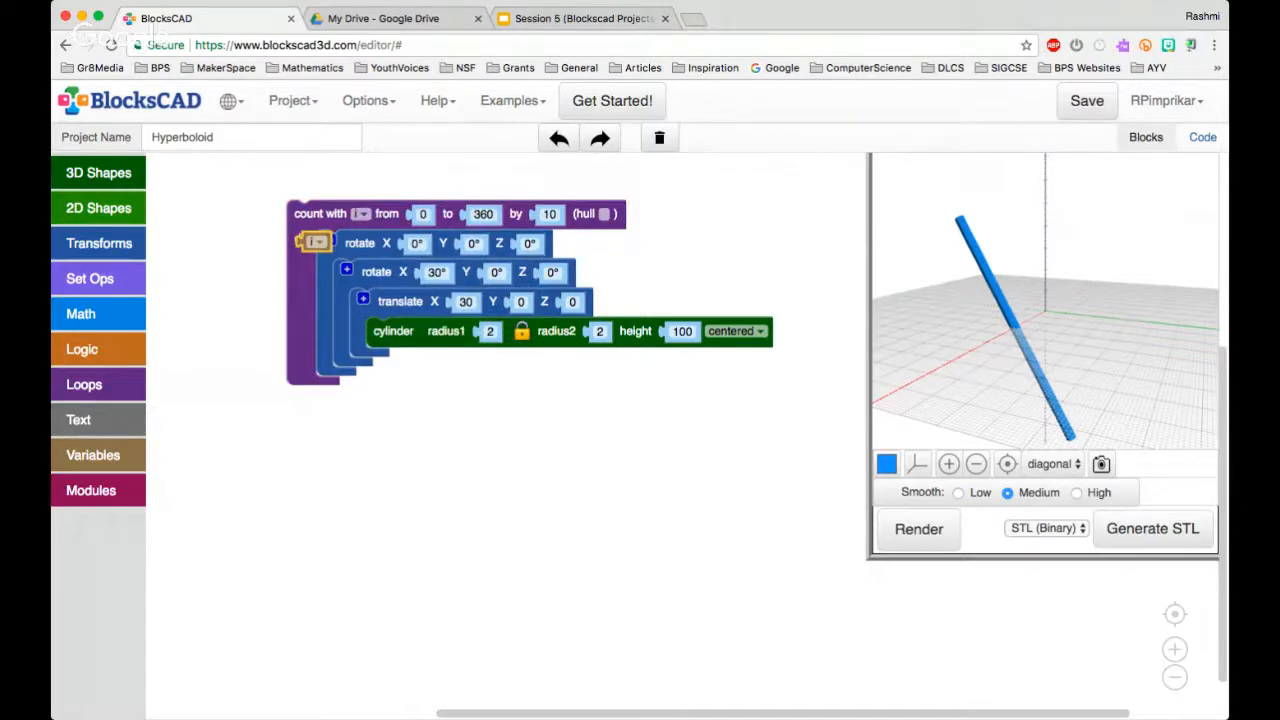
pyautogui.moveTo(315, 242); pyautogui.dragTo(530, 244)
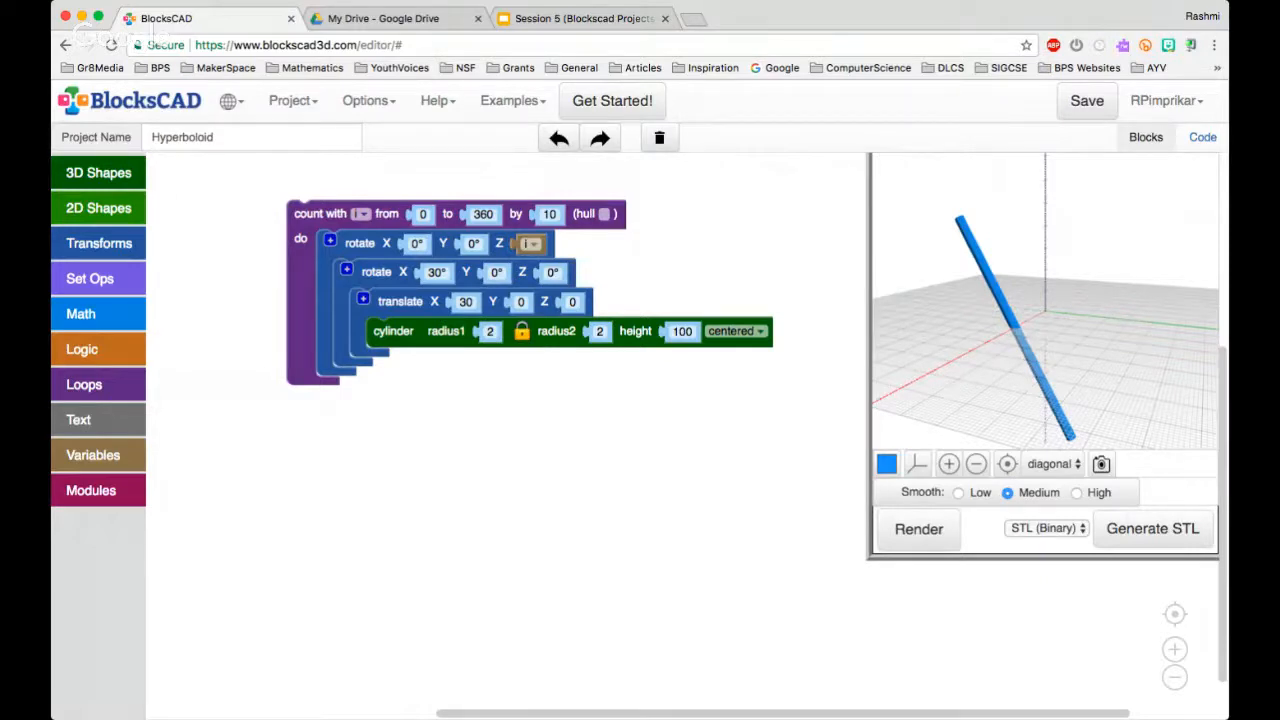
pyautogui.click(918, 529)
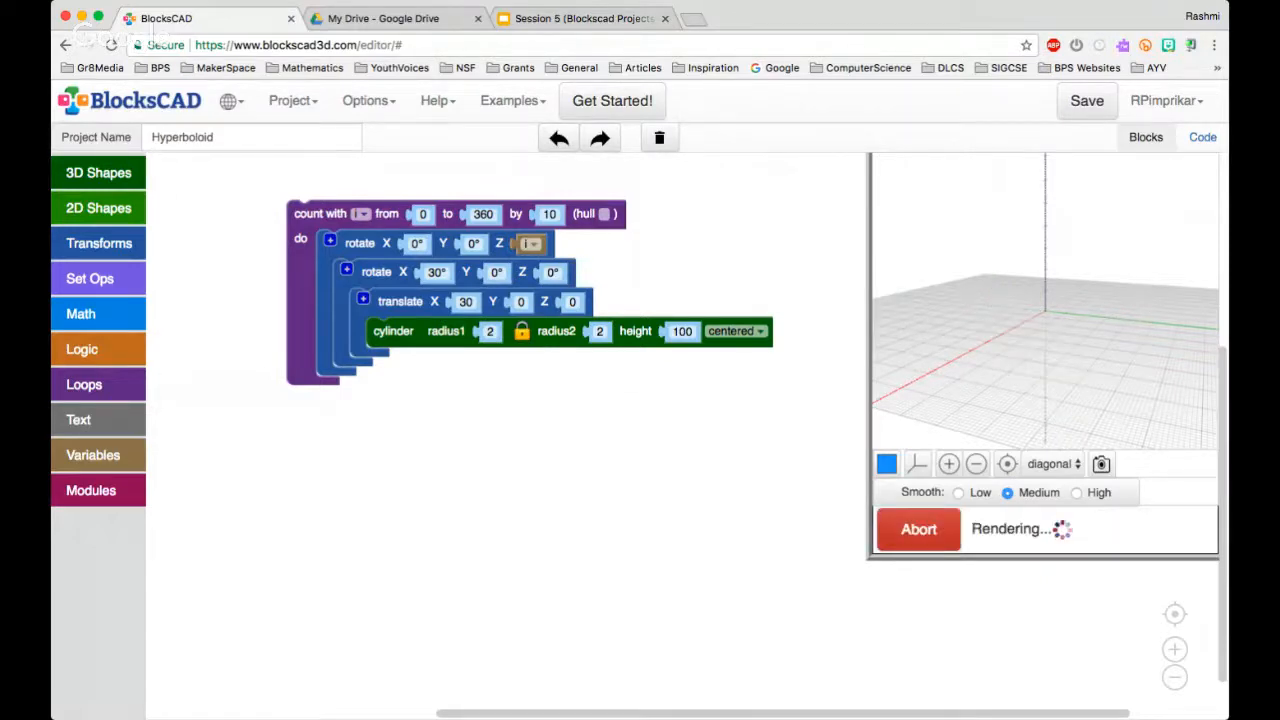
pyautogui.moveTo(1045, 300); pyautogui.dragTo(1024, 328)
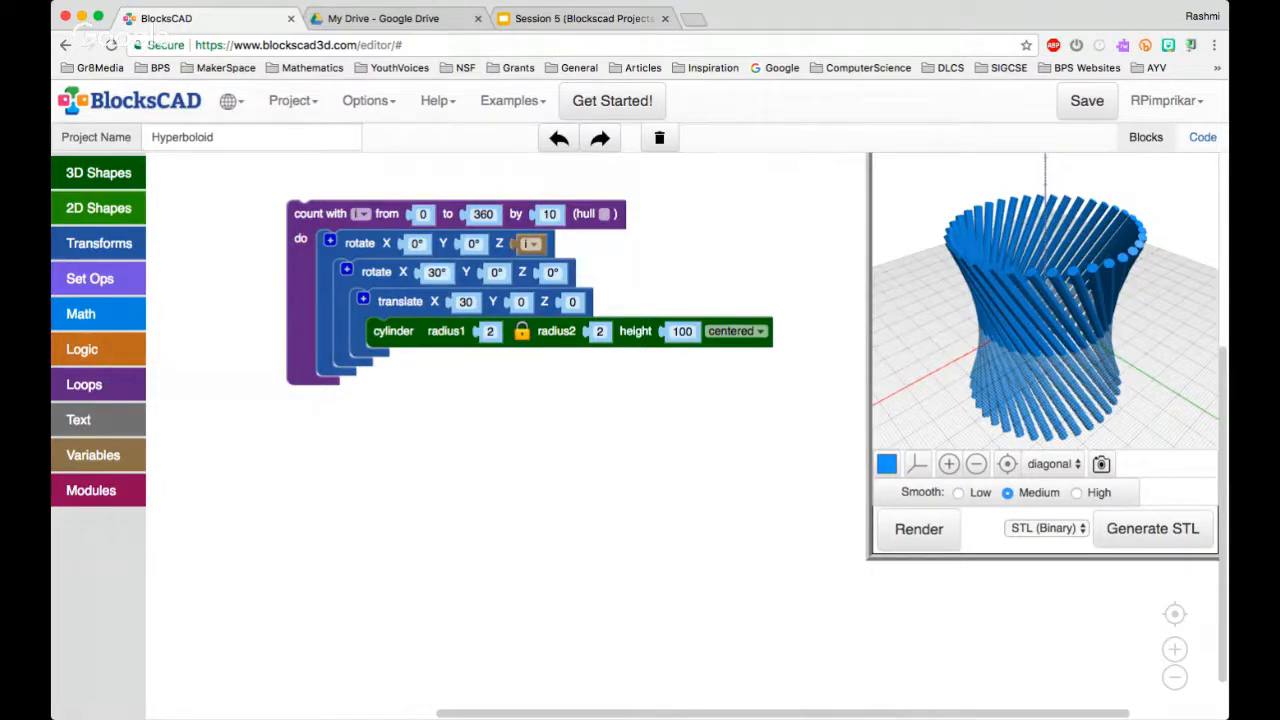
# Set the inner rotate block's X angle to 40° and render the model again
pyautogui.click(436, 273)
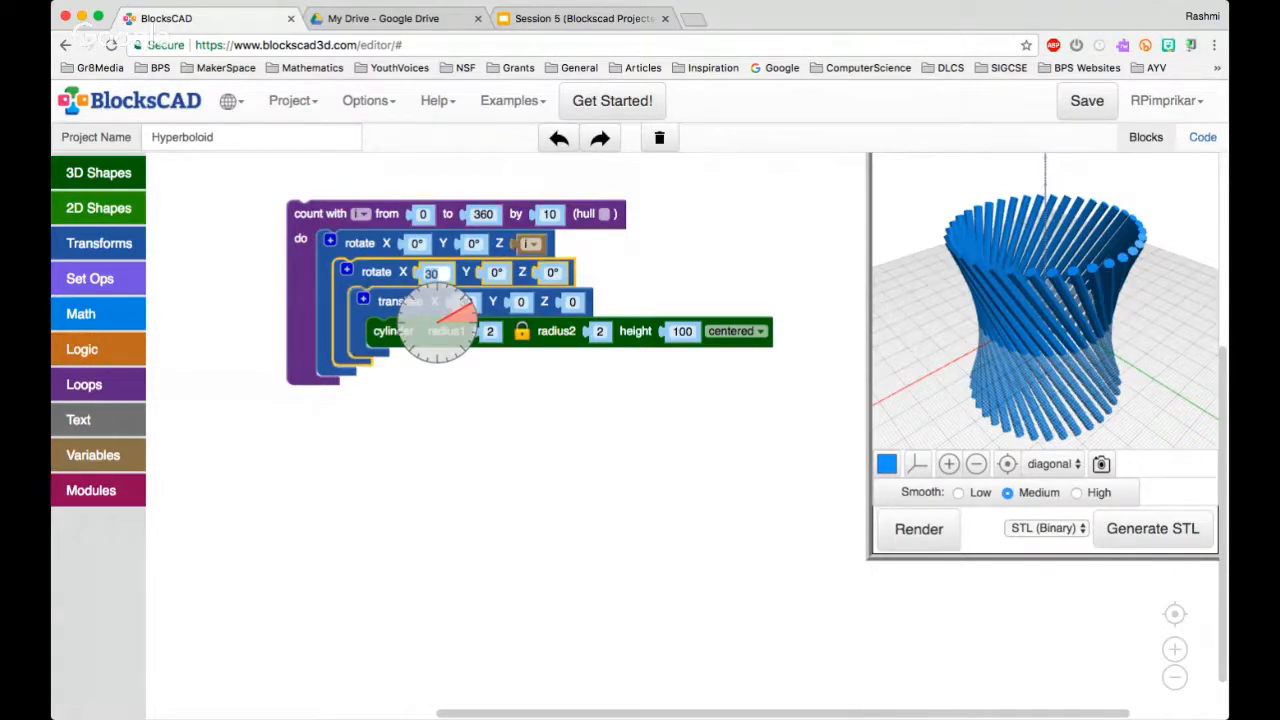
pyautogui.write('40')
pyautogui.press('Return')
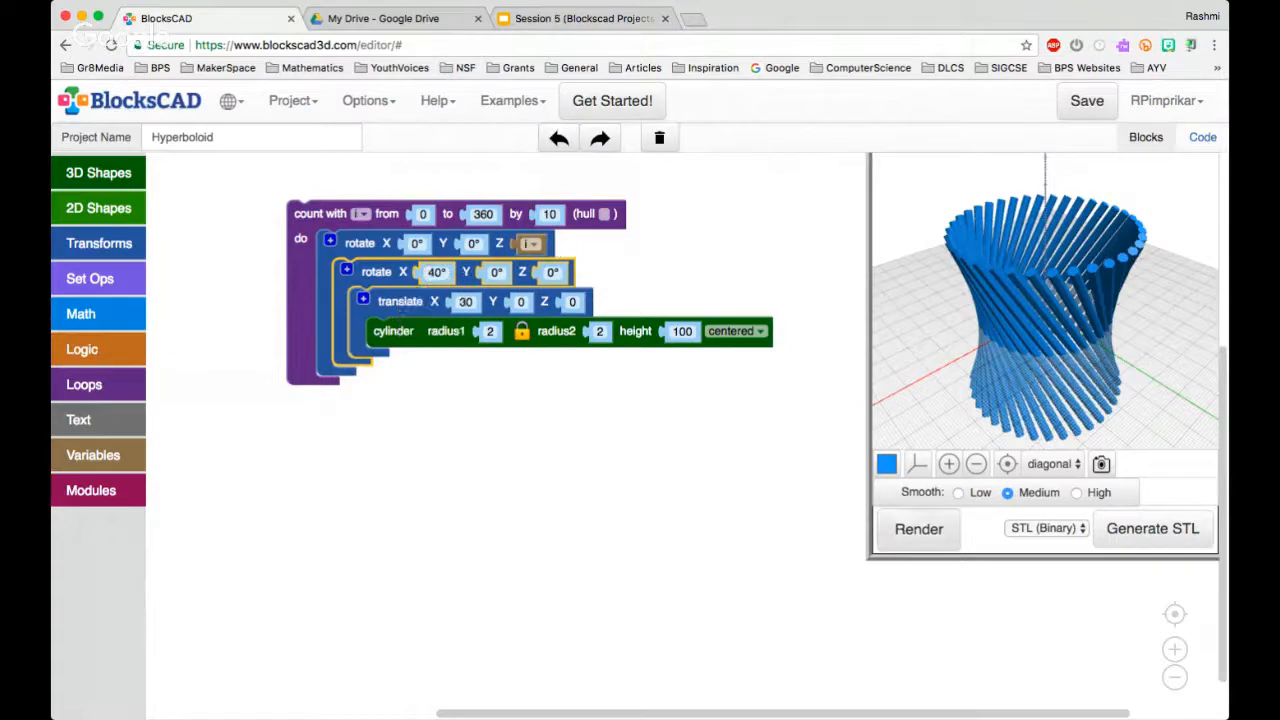
pyautogui.click(918, 529)
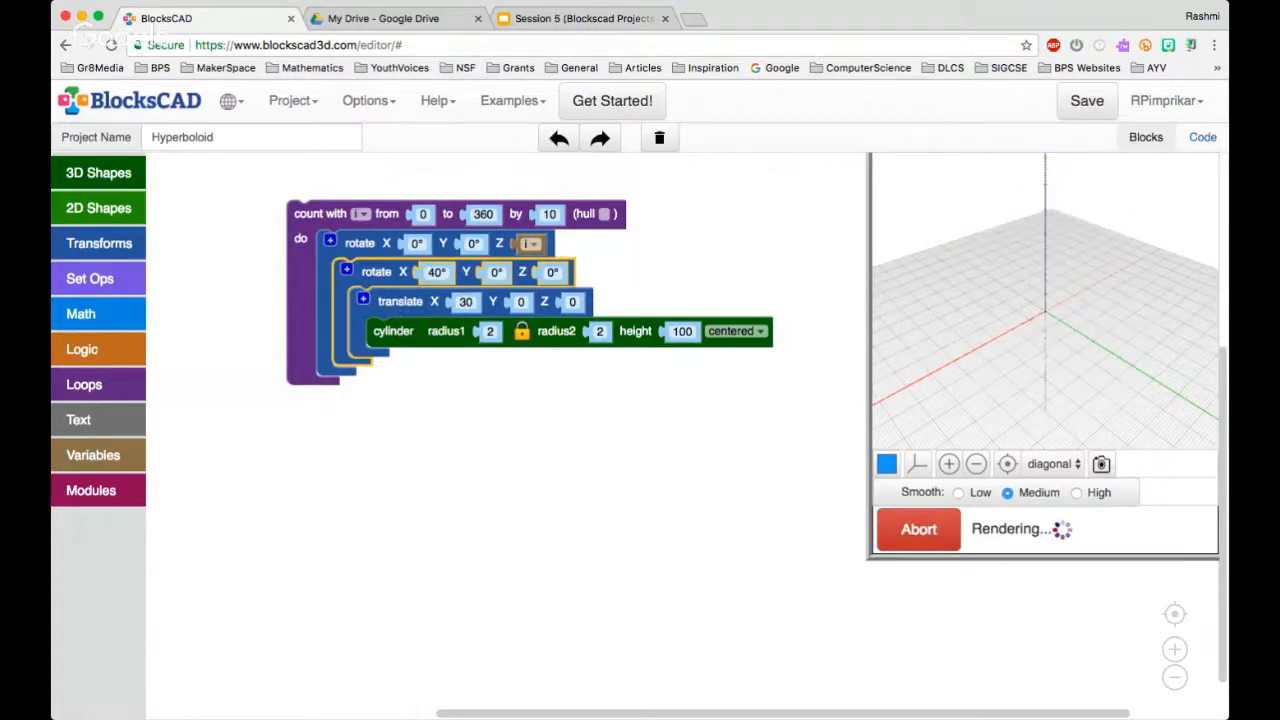
pyautogui.moveTo(1040, 310); pyautogui.dragTo(1075, 275)
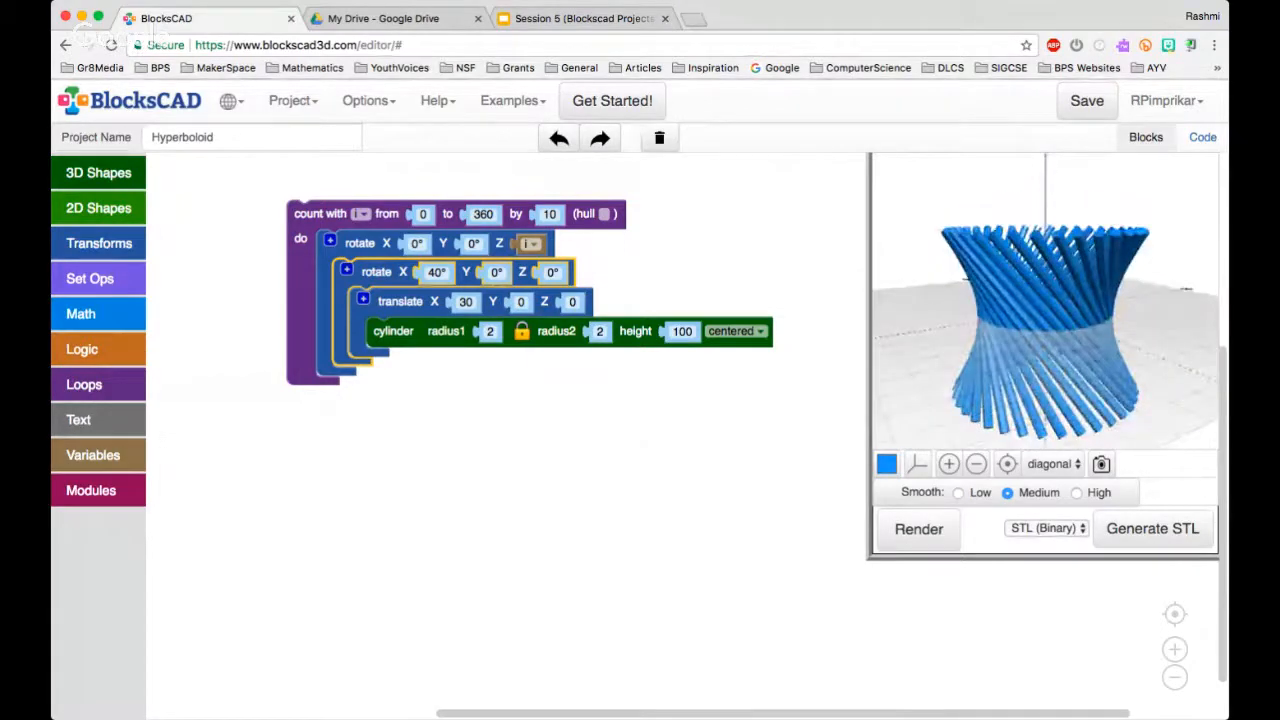
# Set the translate block's X value to 20 and render the narrower hyperboloid
pyautogui.click(465, 302)
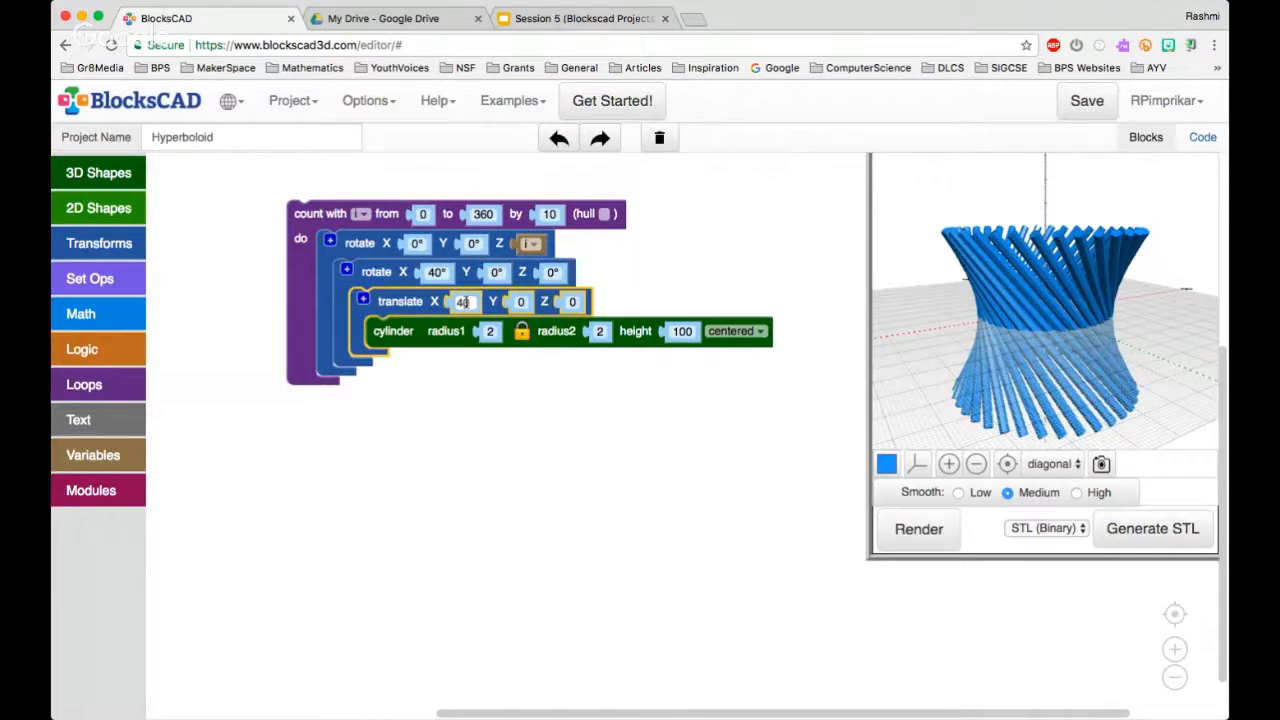
pyautogui.press('BackSpace')
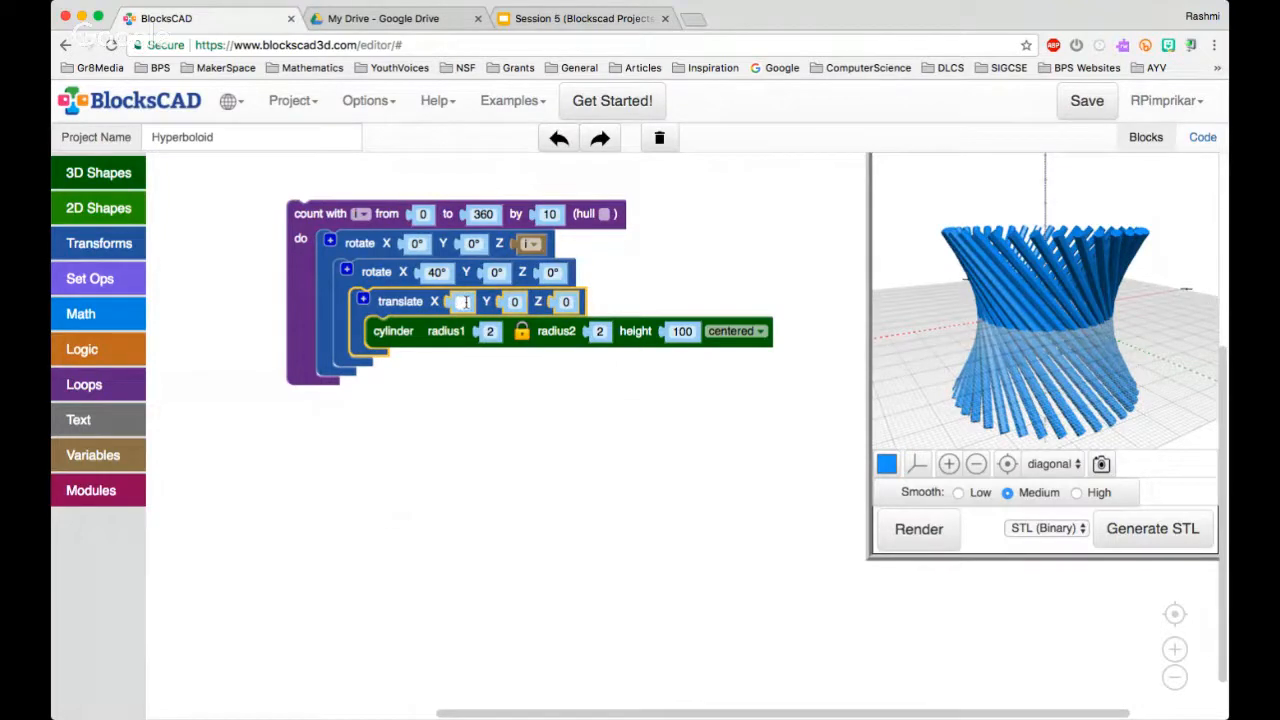
pyautogui.write('20')
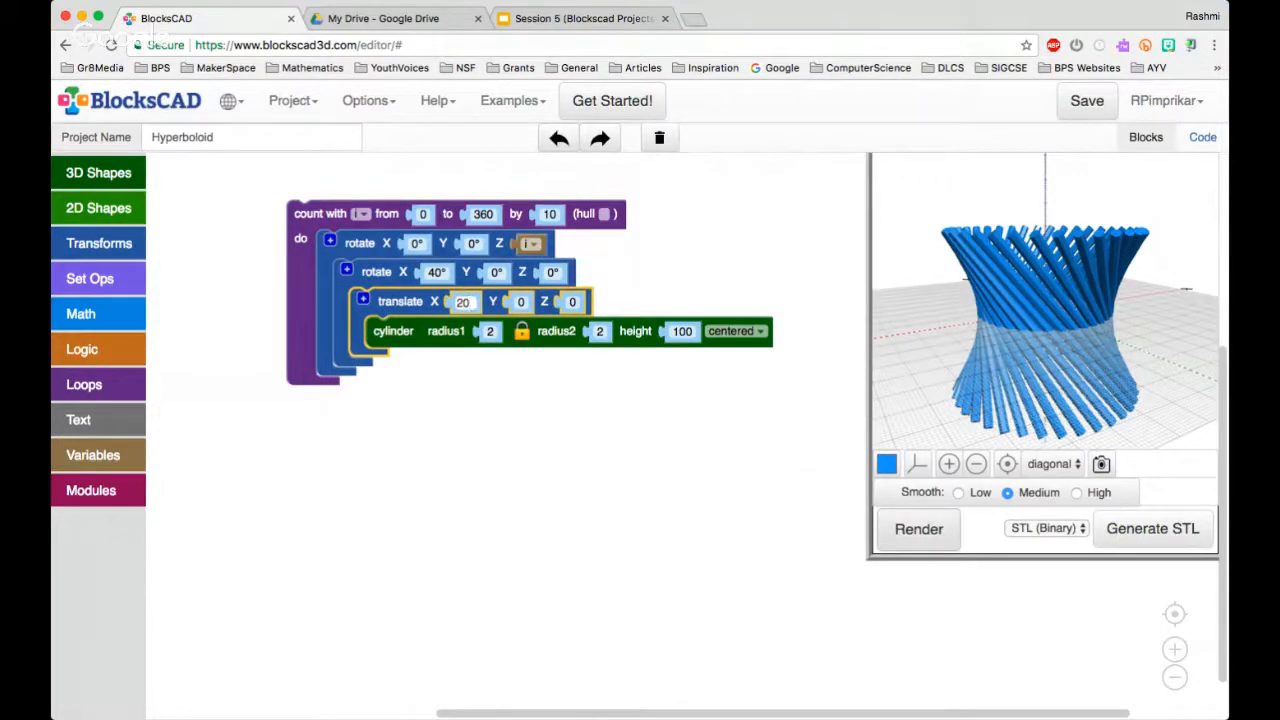
pyautogui.click(918, 529)
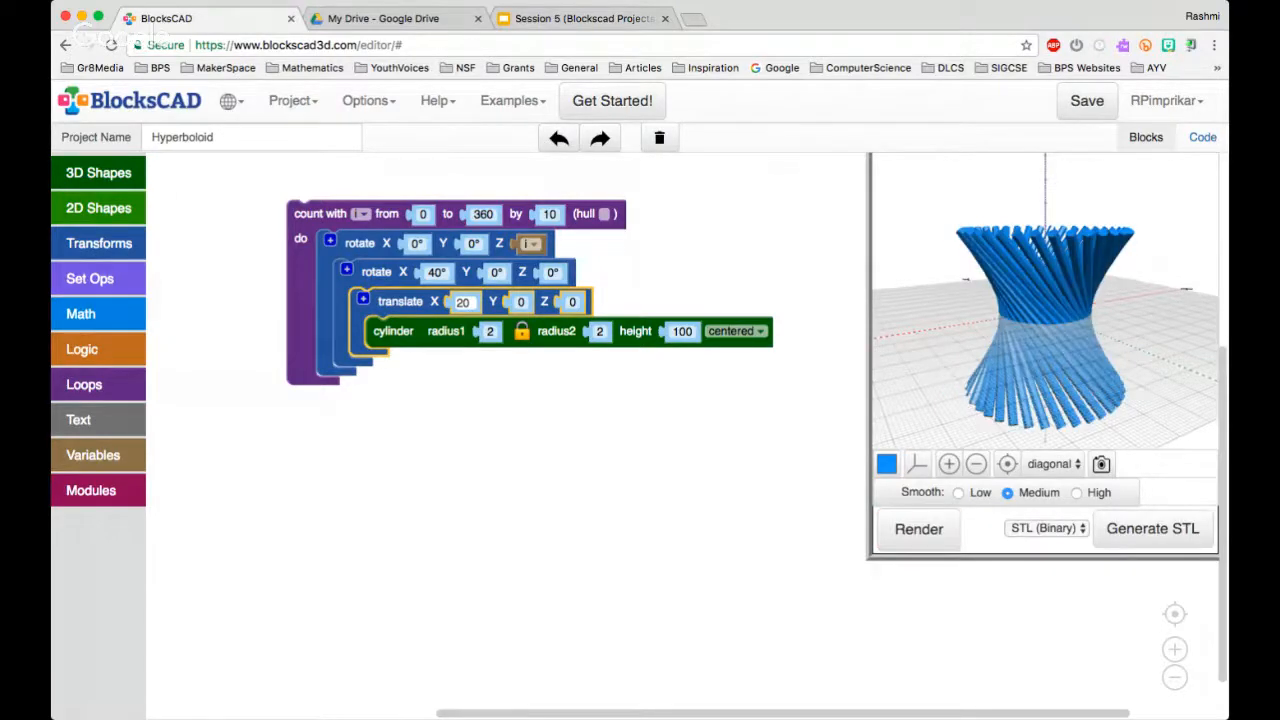
pyautogui.moveTo(1050, 300); pyautogui.dragTo(1100, 332)
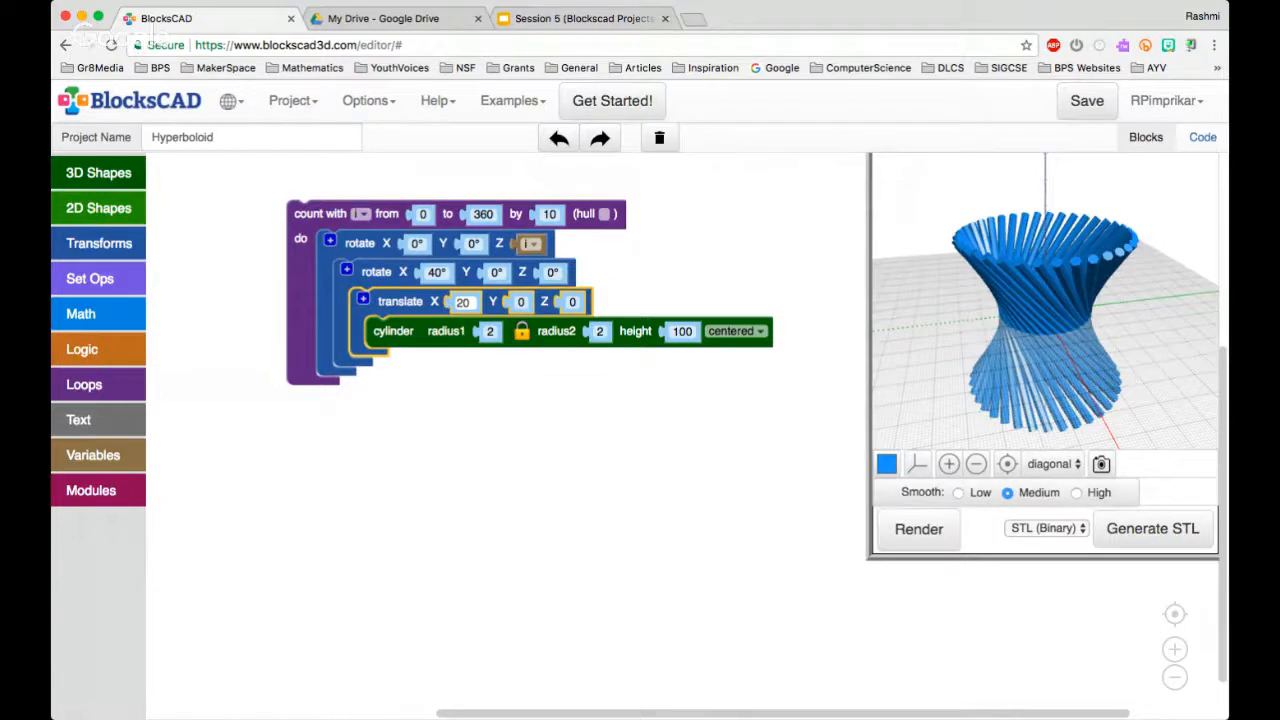
pyautogui.click(600, 450)
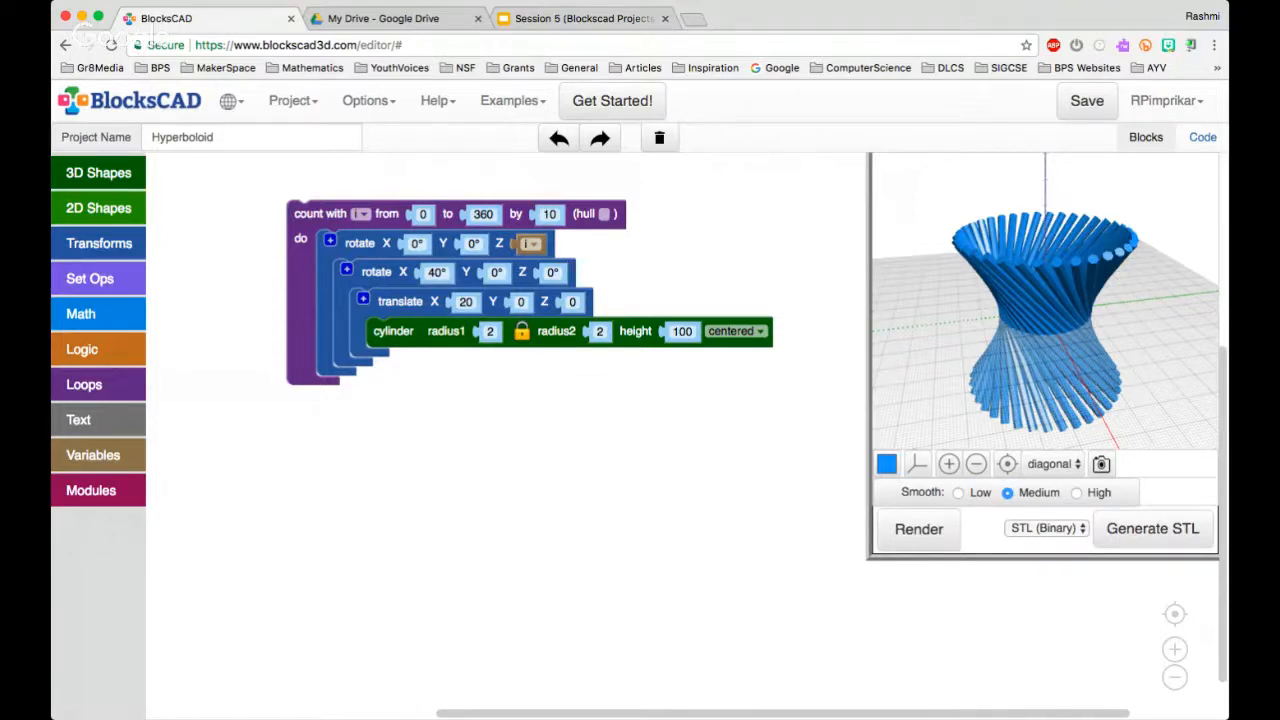
pyautogui.click(919, 529)
# Open the list of own projects, saving the current Hyperboloid project
pyautogui.click(293, 100)
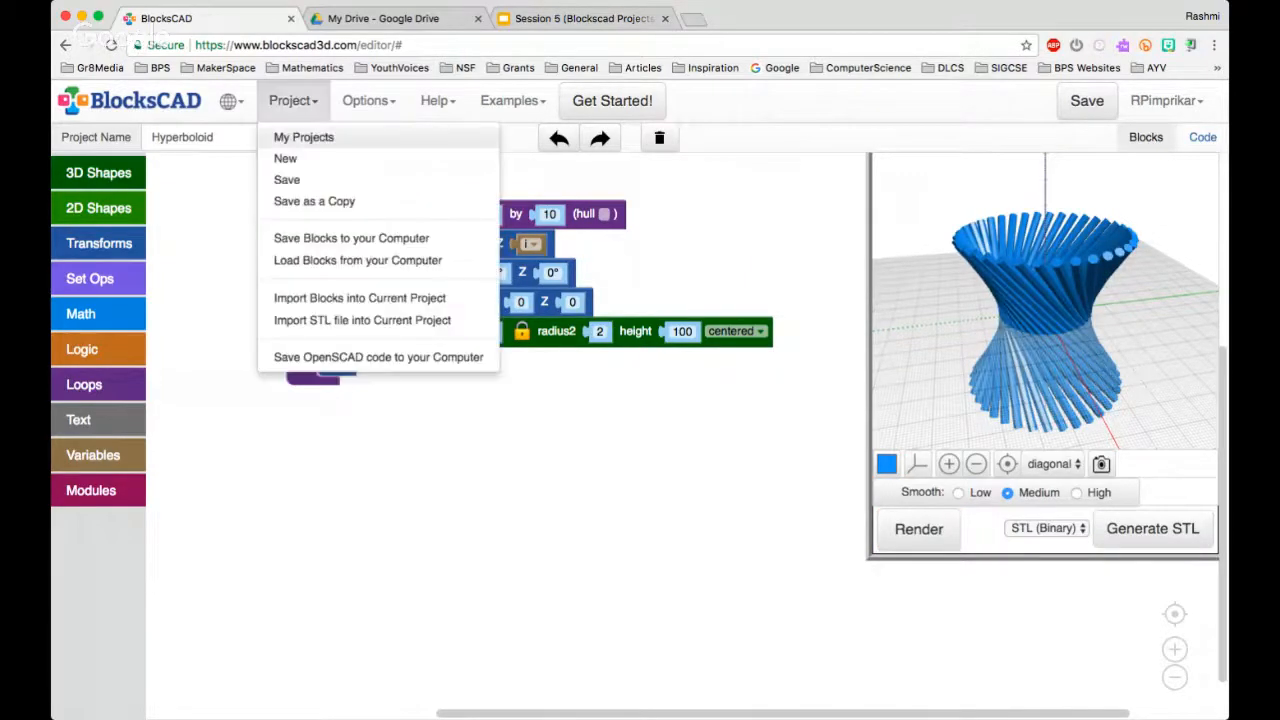
pyautogui.click(303, 134)
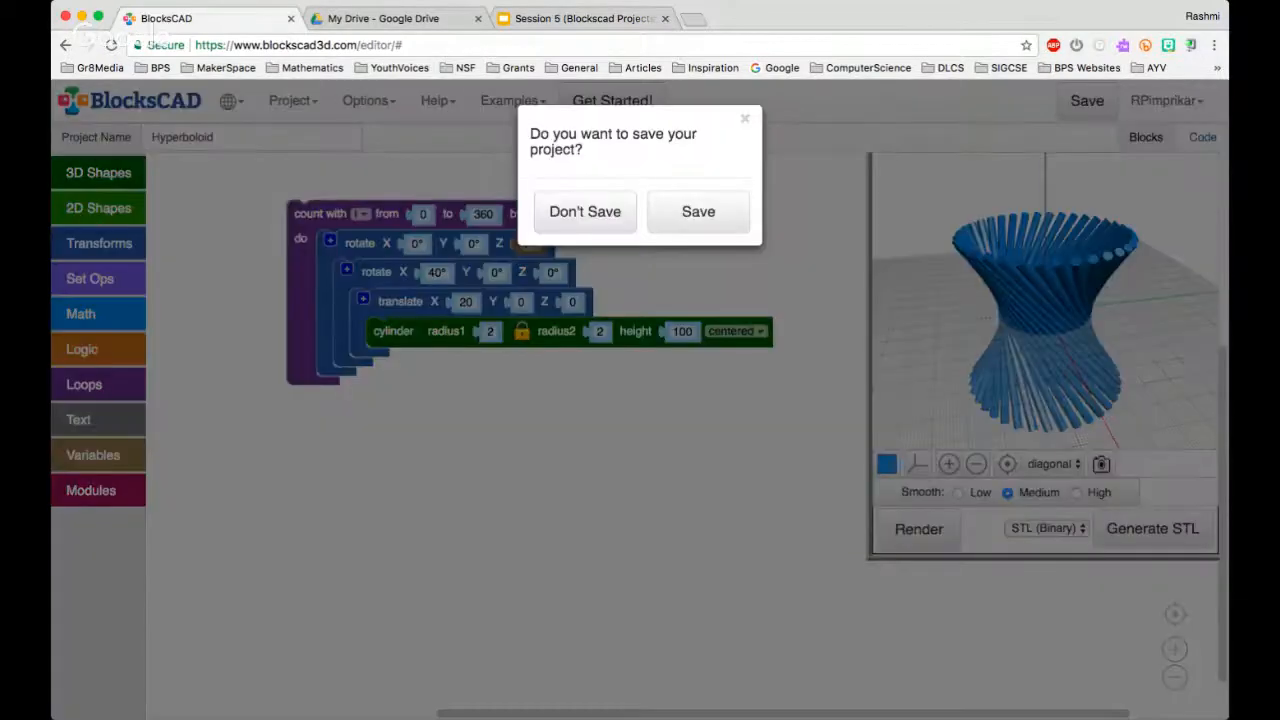
pyautogui.click(697, 211)
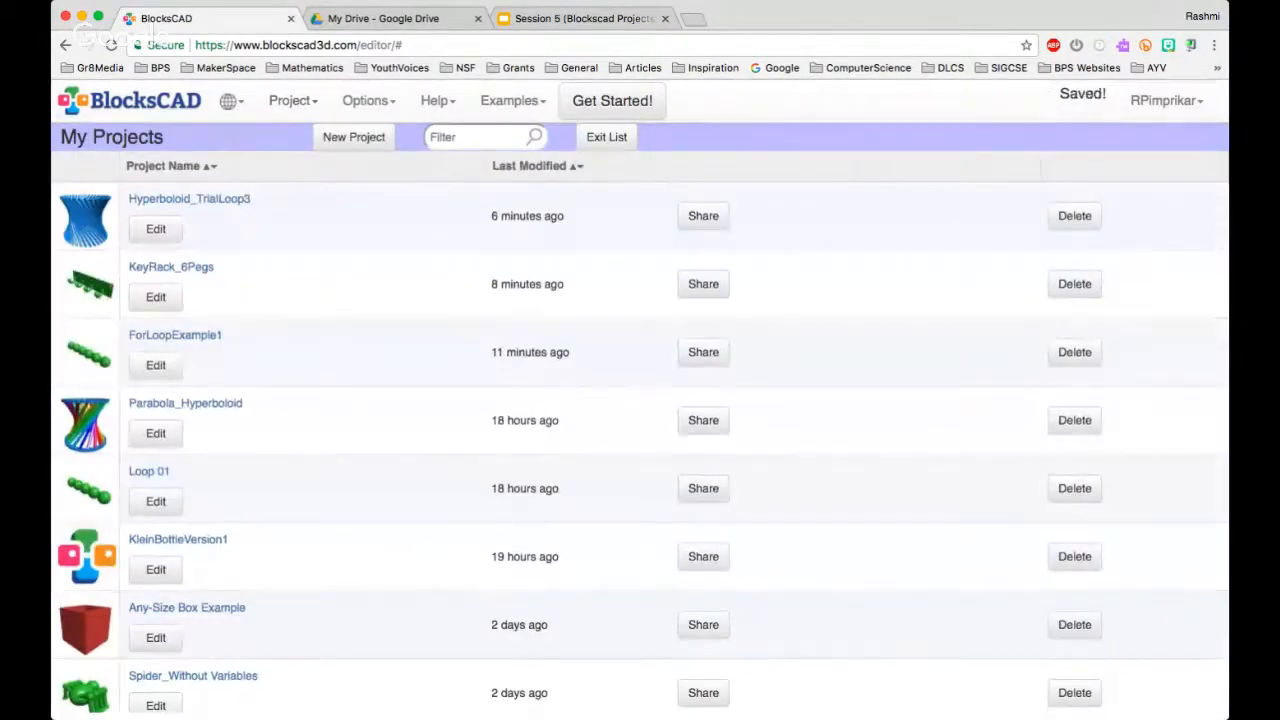
# Open the Parabola_Hyperboloid project for editing and render its model
pyautogui.click(185, 403)
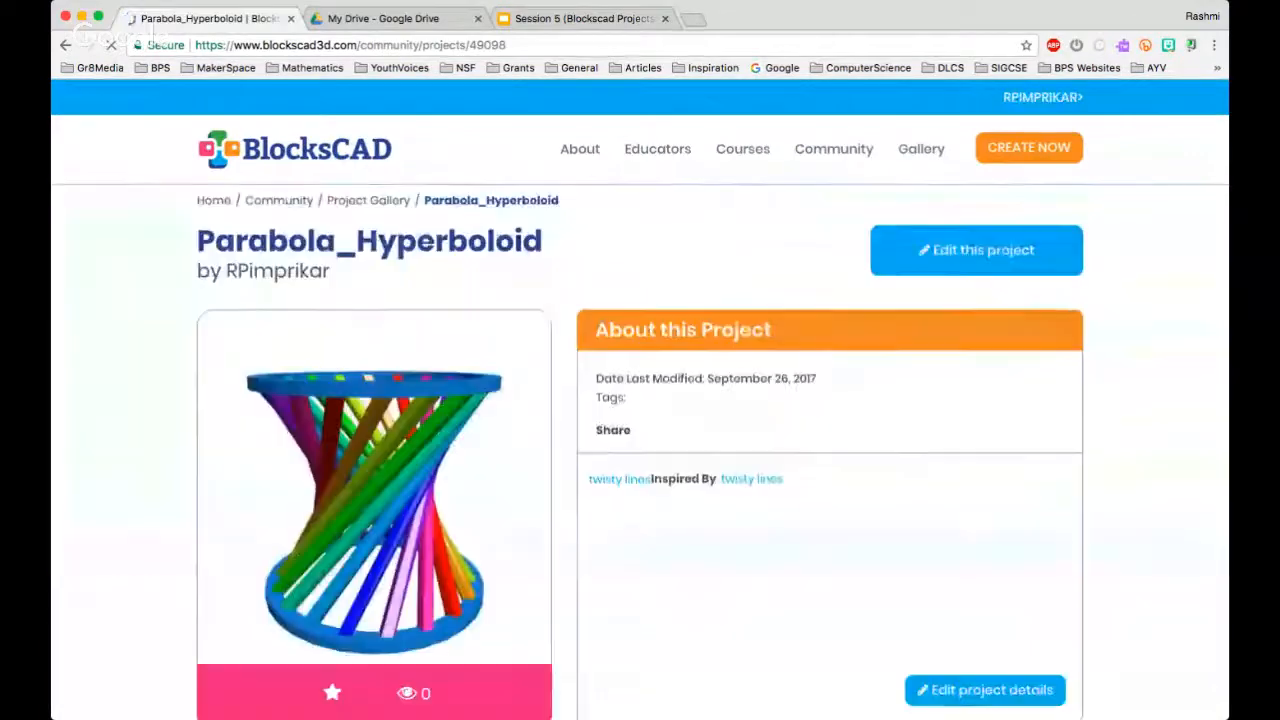
pyautogui.click(976, 250)
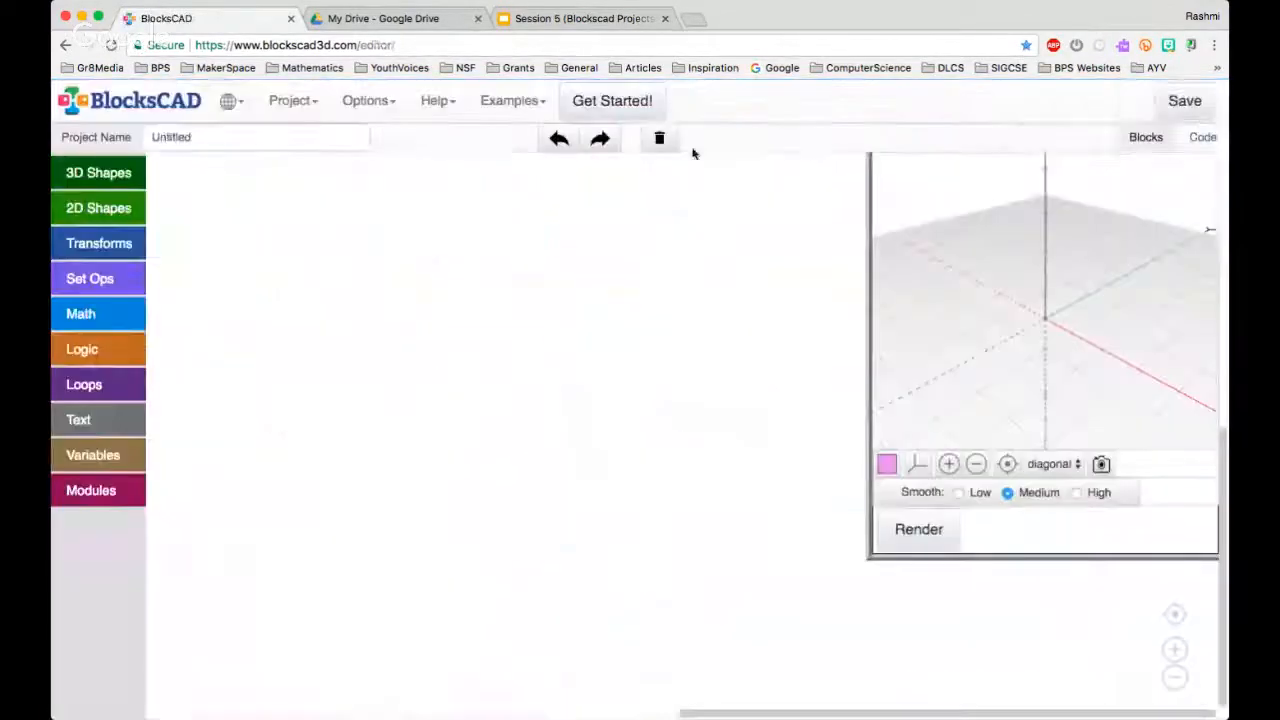
pyautogui.click(65, 45)
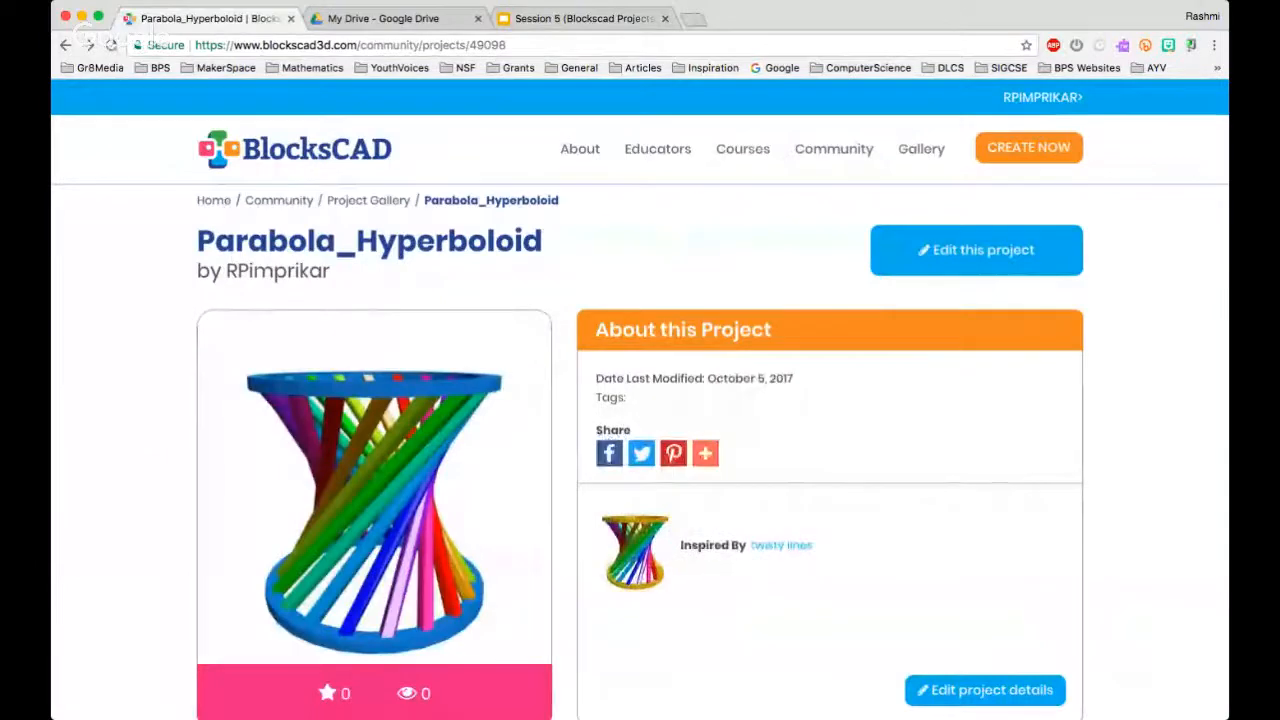
pyautogui.click(976, 250)
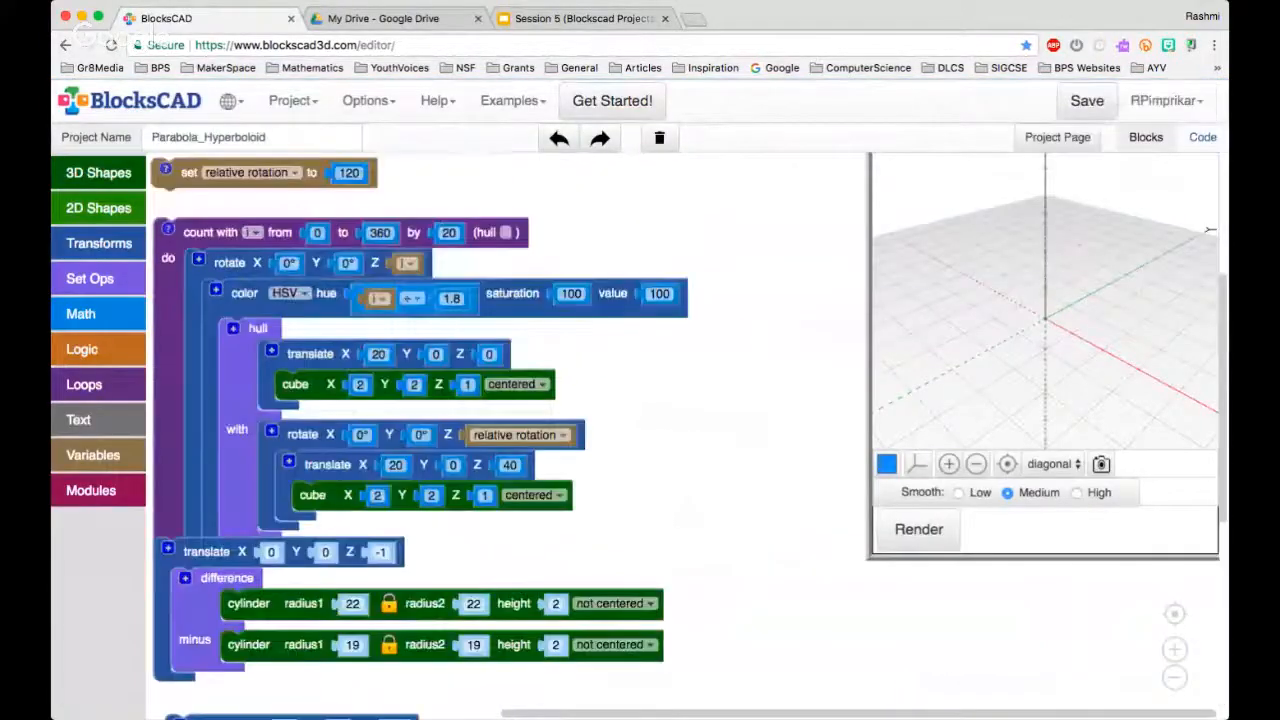
pyautogui.click(926, 530)
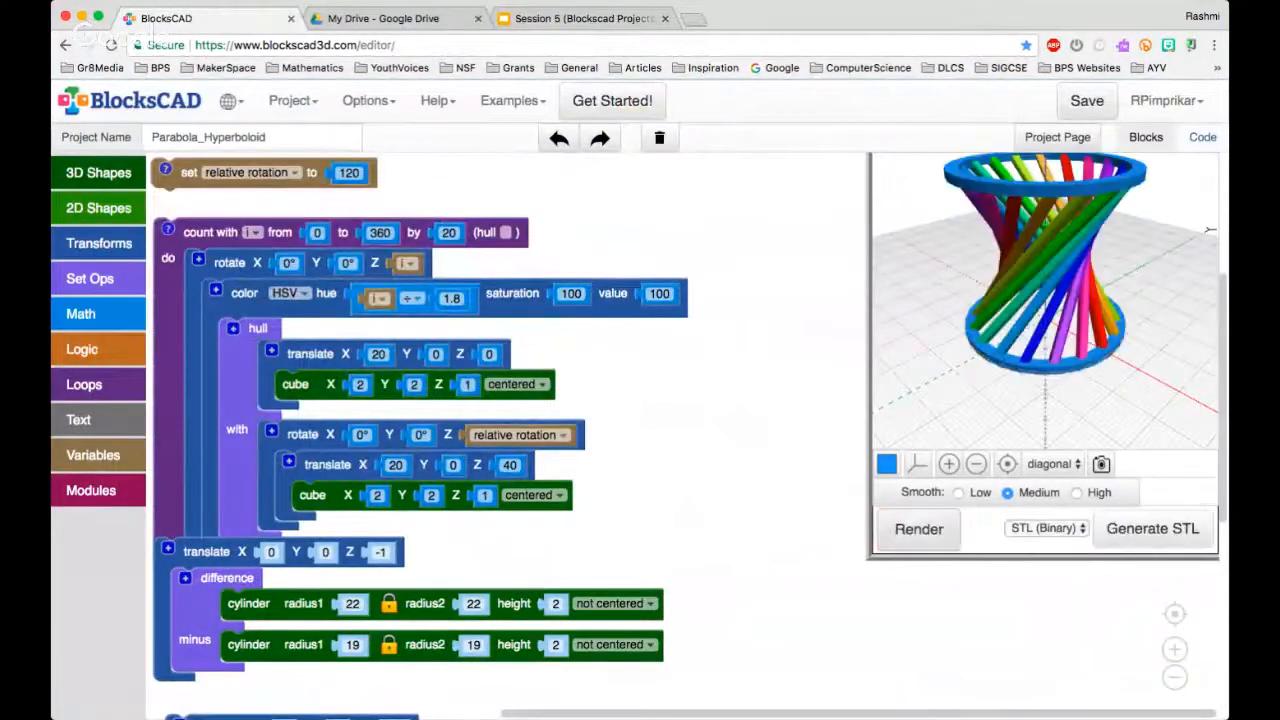
pyautogui.moveTo(1097, 343); pyautogui.dragTo(990, 350)
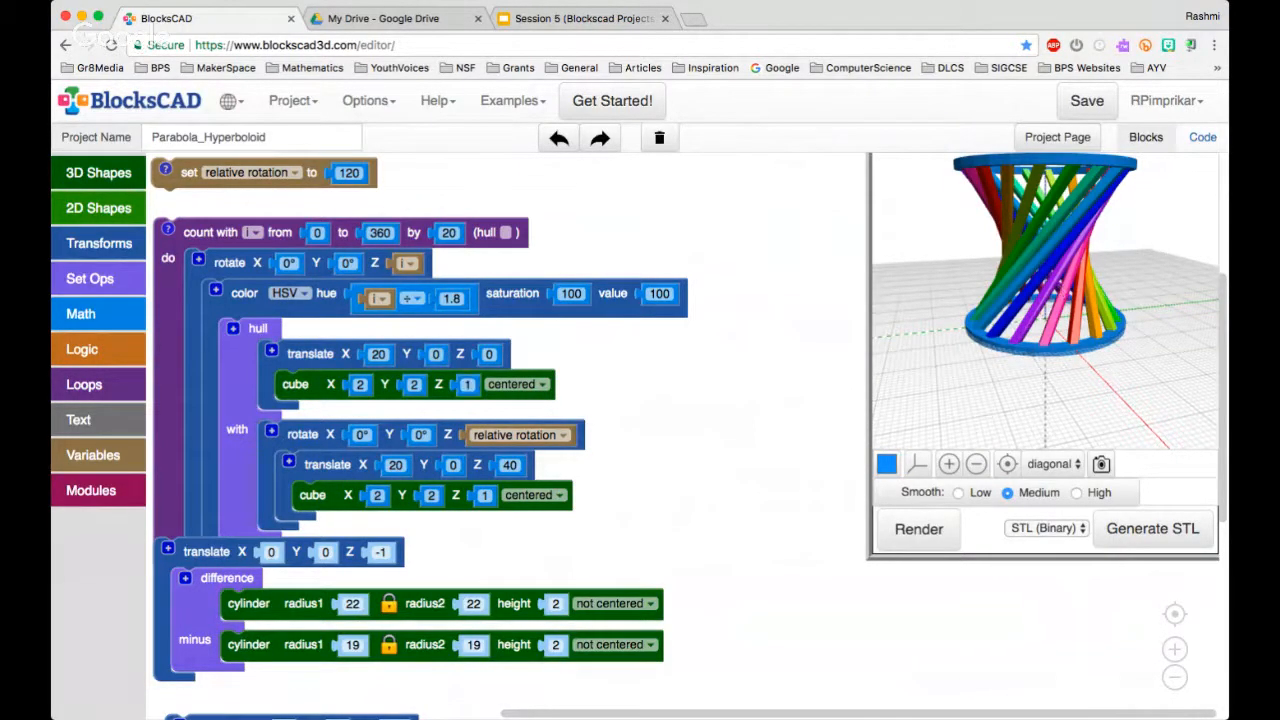
# Examine the Parabola_Hyperboloid blocks, from the coloured loop to the two ring-shaped difference groups
pyautogui.scroll(-5, 727, 441)
pyautogui.scroll(1, 727, 441)
pyautogui.moveTo(727, 441); pyautogui.dragTo(728, 277)
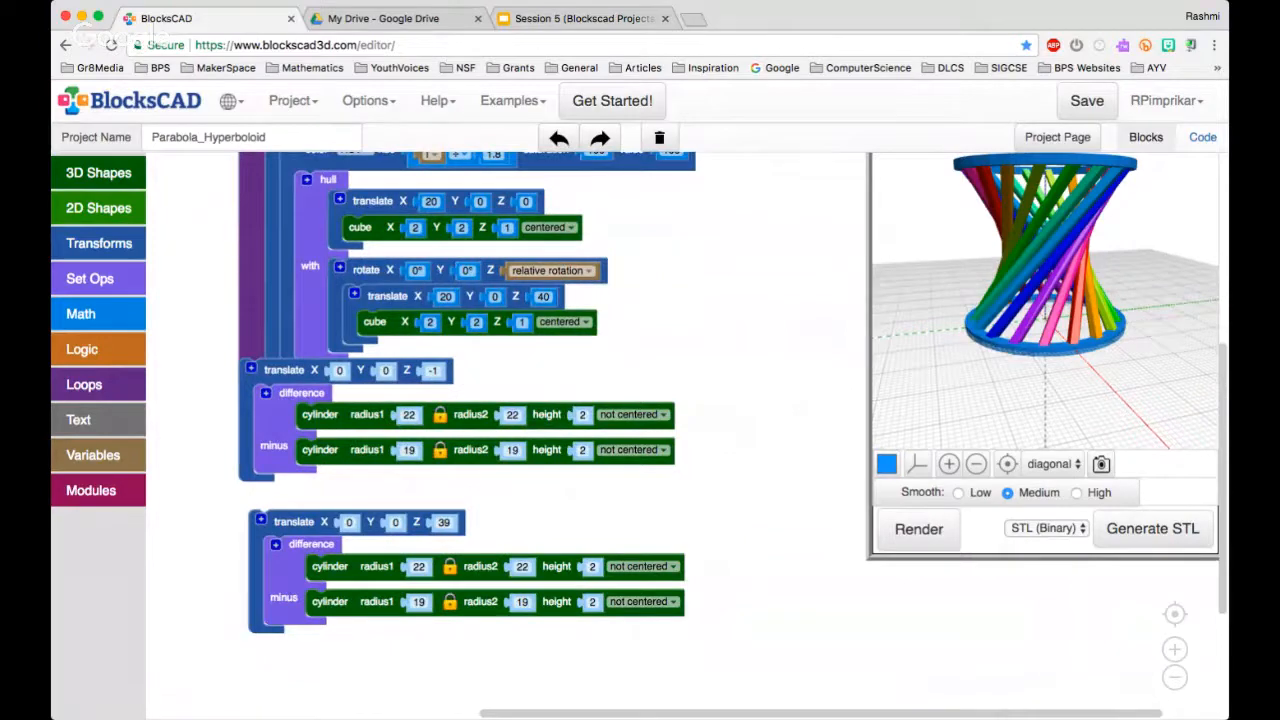
pyautogui.scroll(-5, 743, 509)
pyautogui.scroll(5, 743, 509)
pyautogui.scroll(5, 705, 473)
pyautogui.scroll(-6, 770, 473)
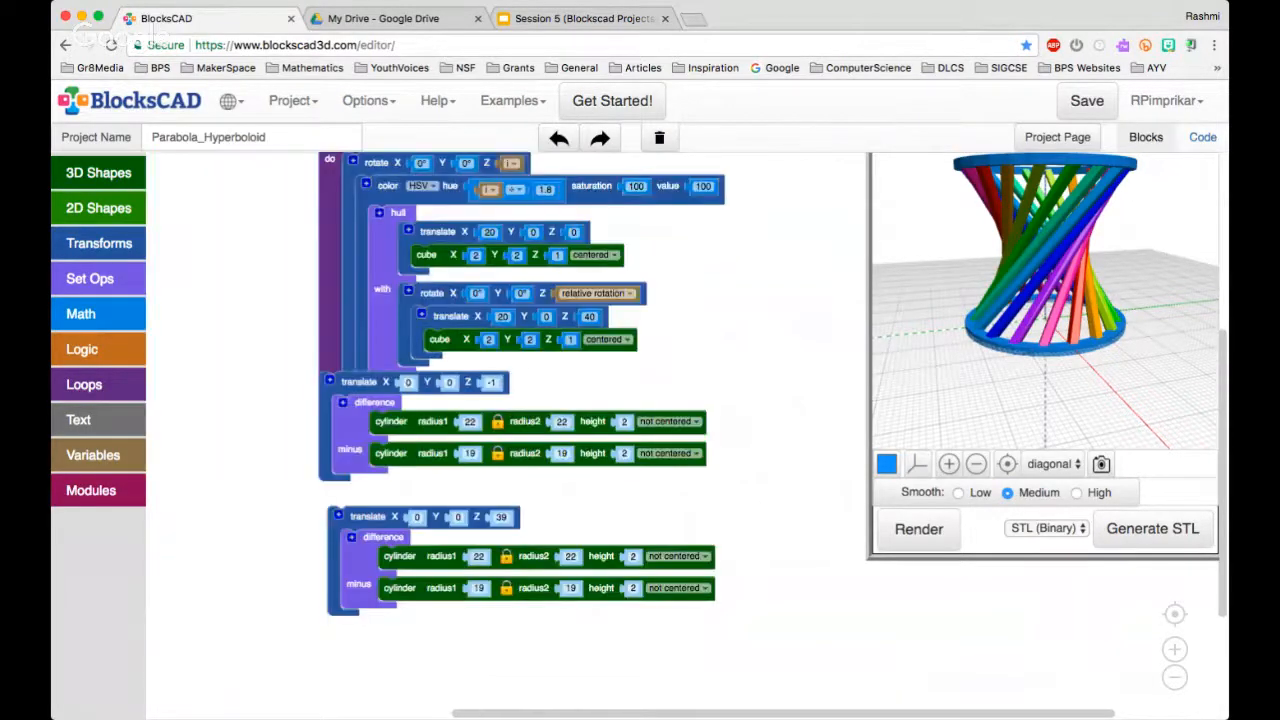
pyautogui.moveTo(770, 473); pyautogui.dragTo(758, 533)
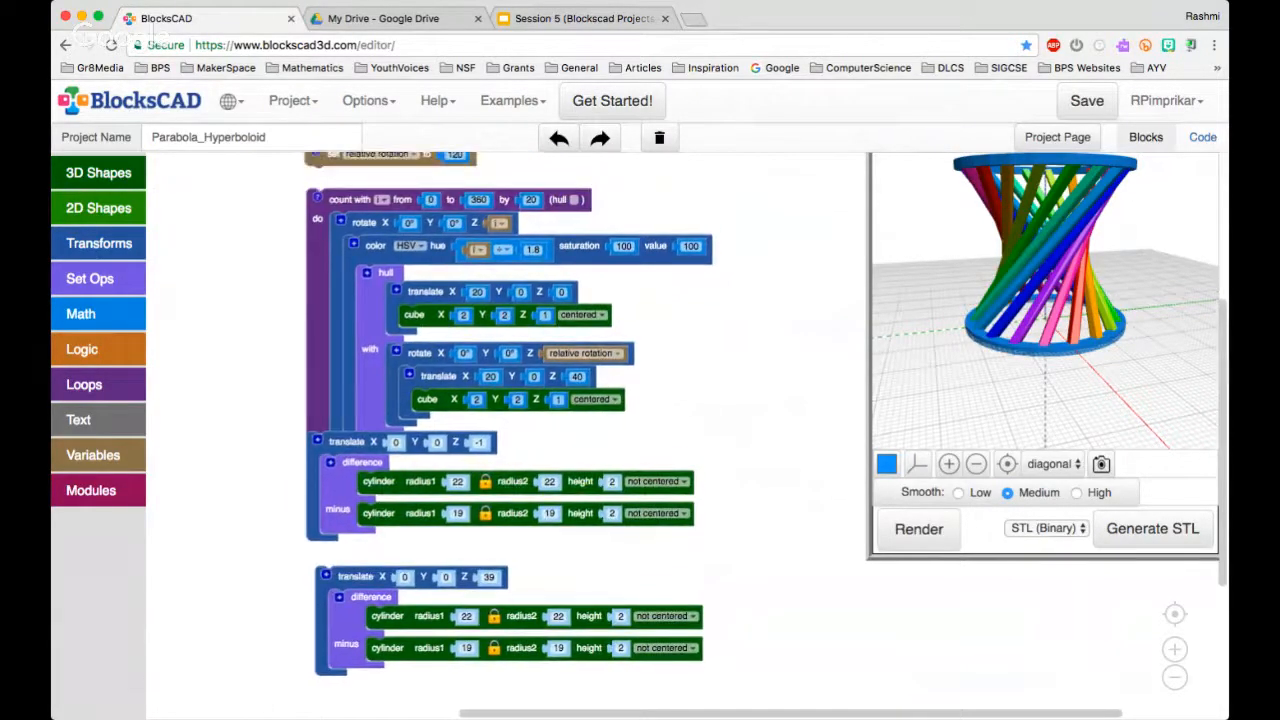
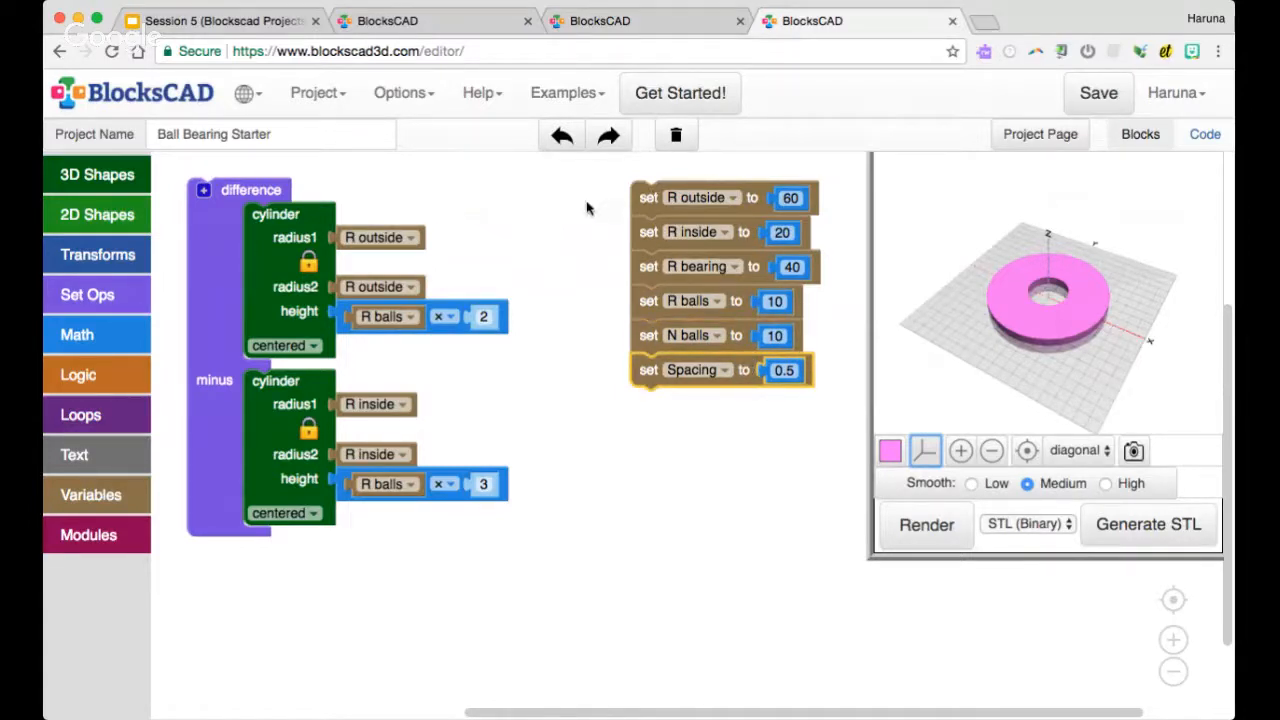
# Render the Ball Bearing Starter model and examine the two cylinders in its difference block
pyautogui.click(928, 530)
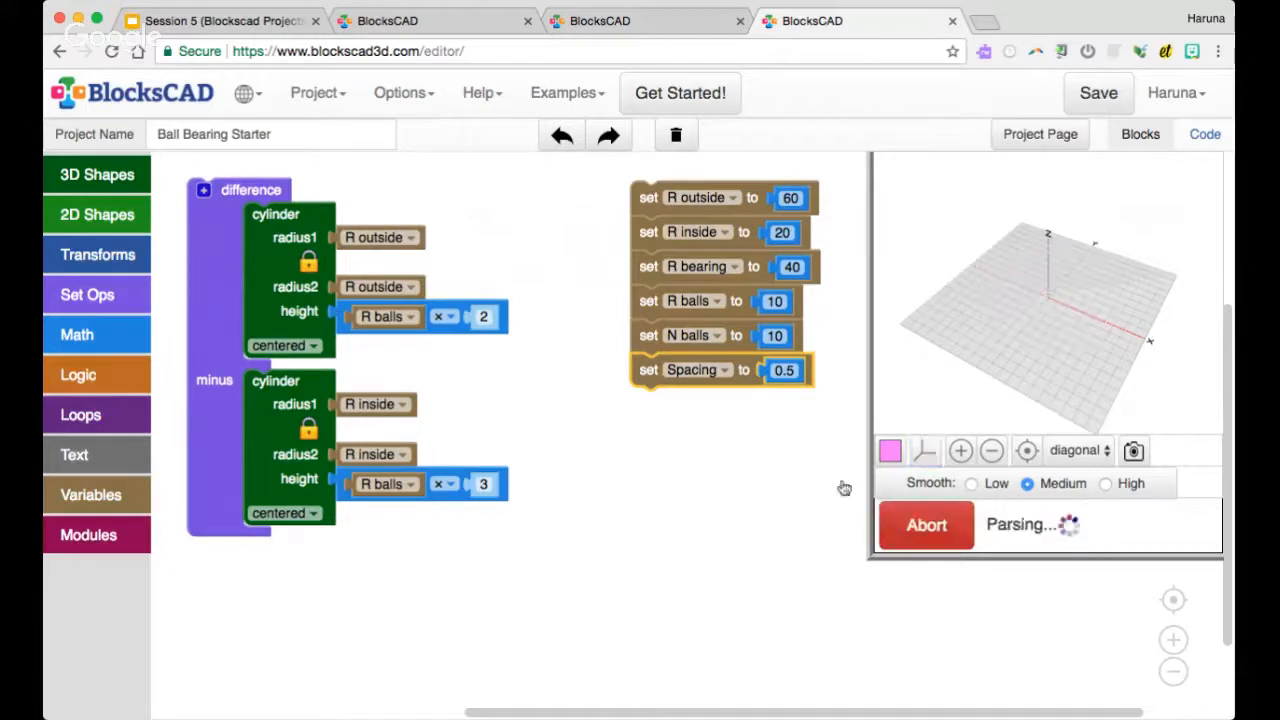
pyautogui.click(278, 234)
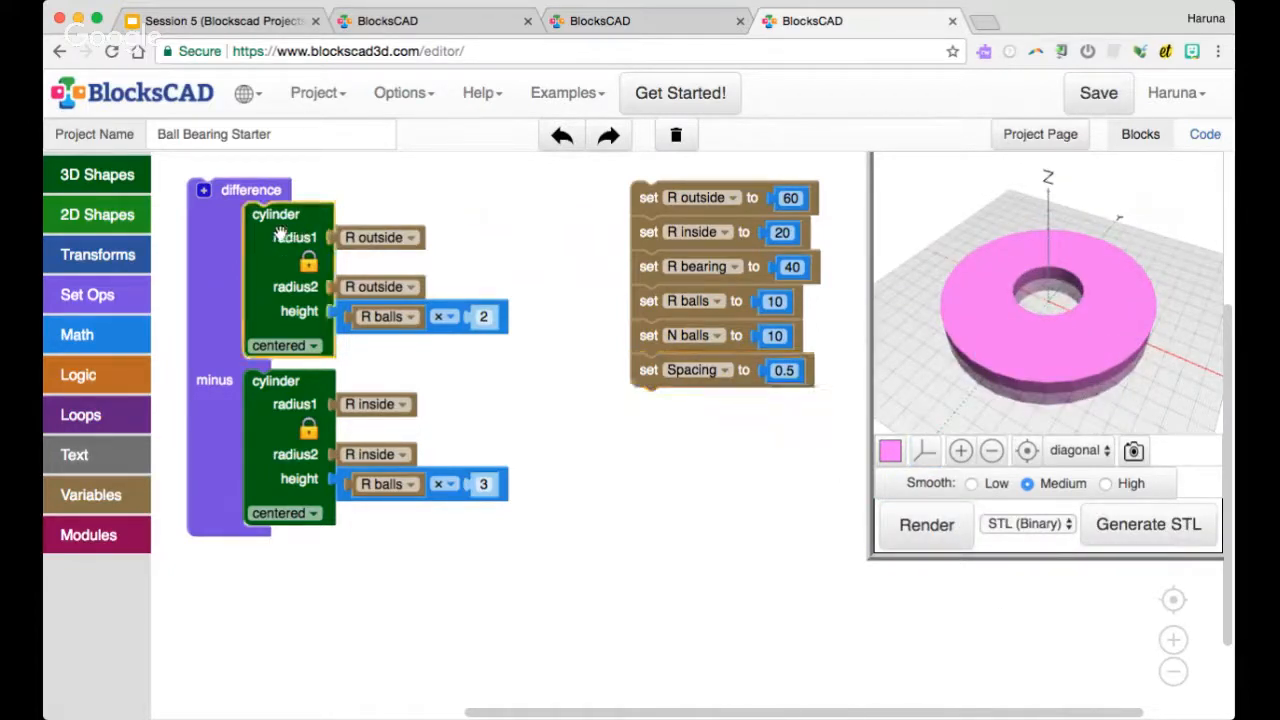
pyautogui.click(277, 405)
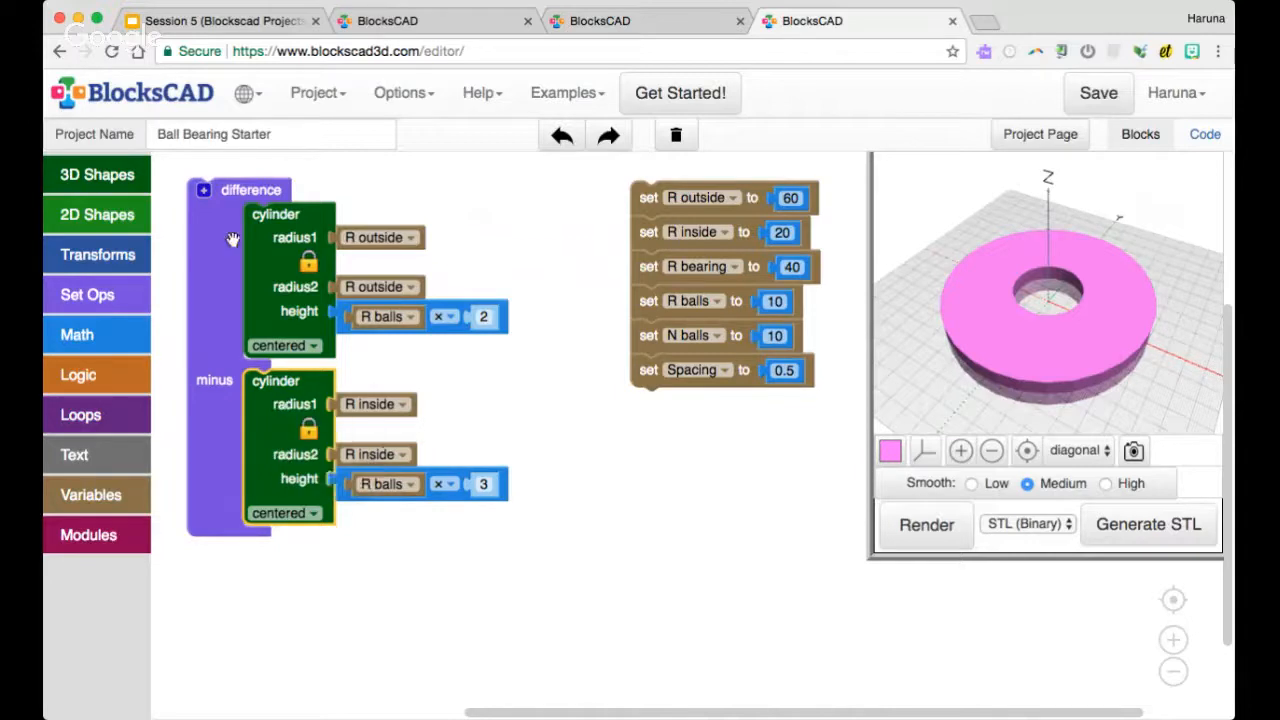
# Add the comment "frame" to the difference block and collapse it
pyautogui.rightClick(225, 192)
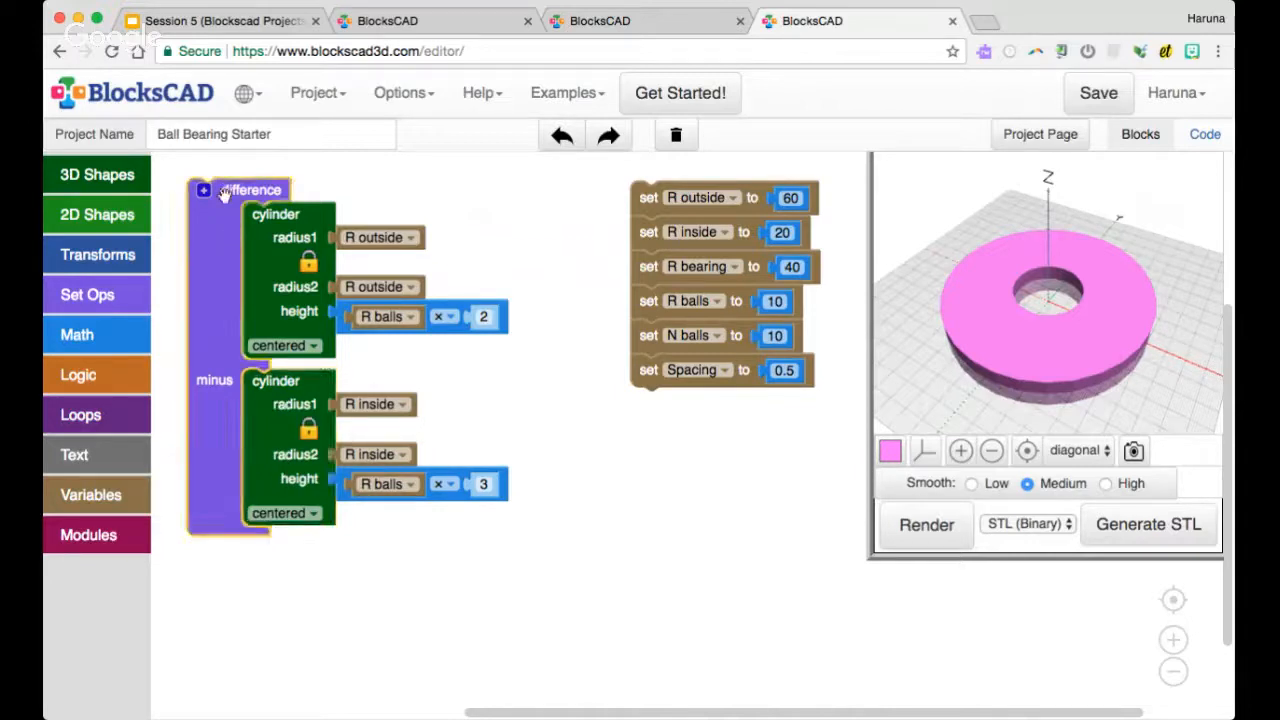
pyautogui.click(257, 246)
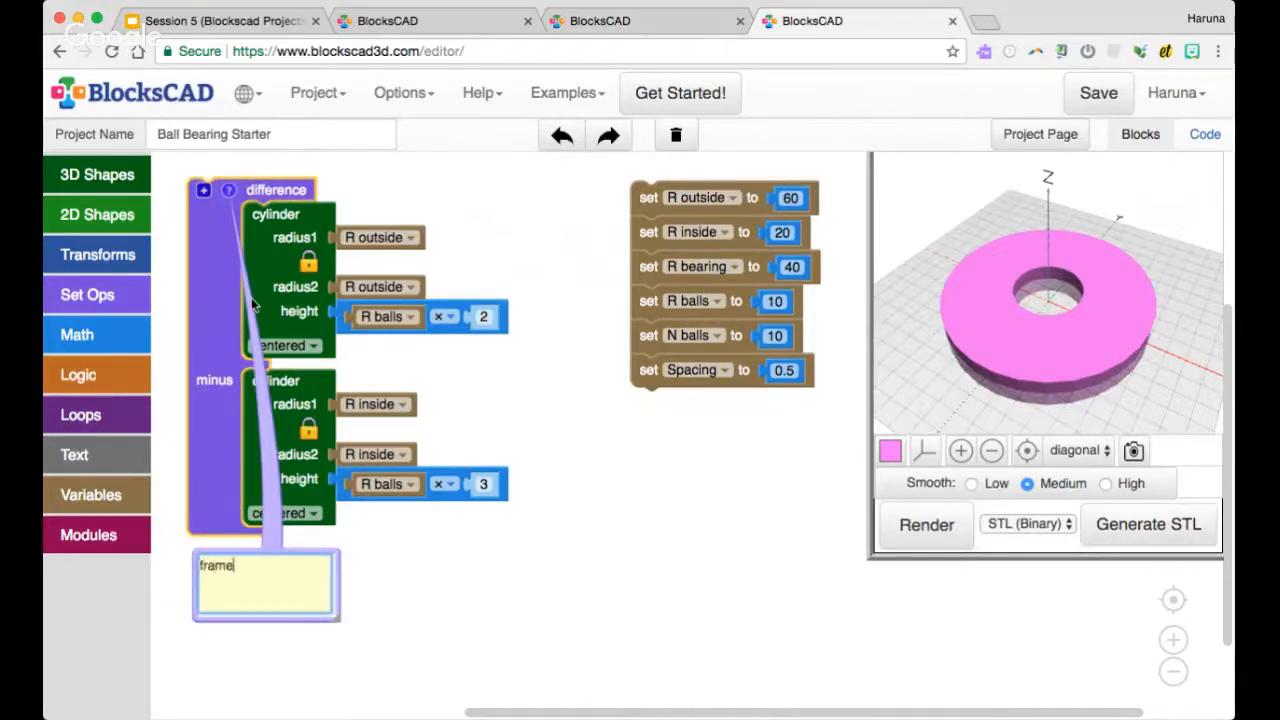
pyautogui.click(228, 190)
pyautogui.rightClick(226, 212)
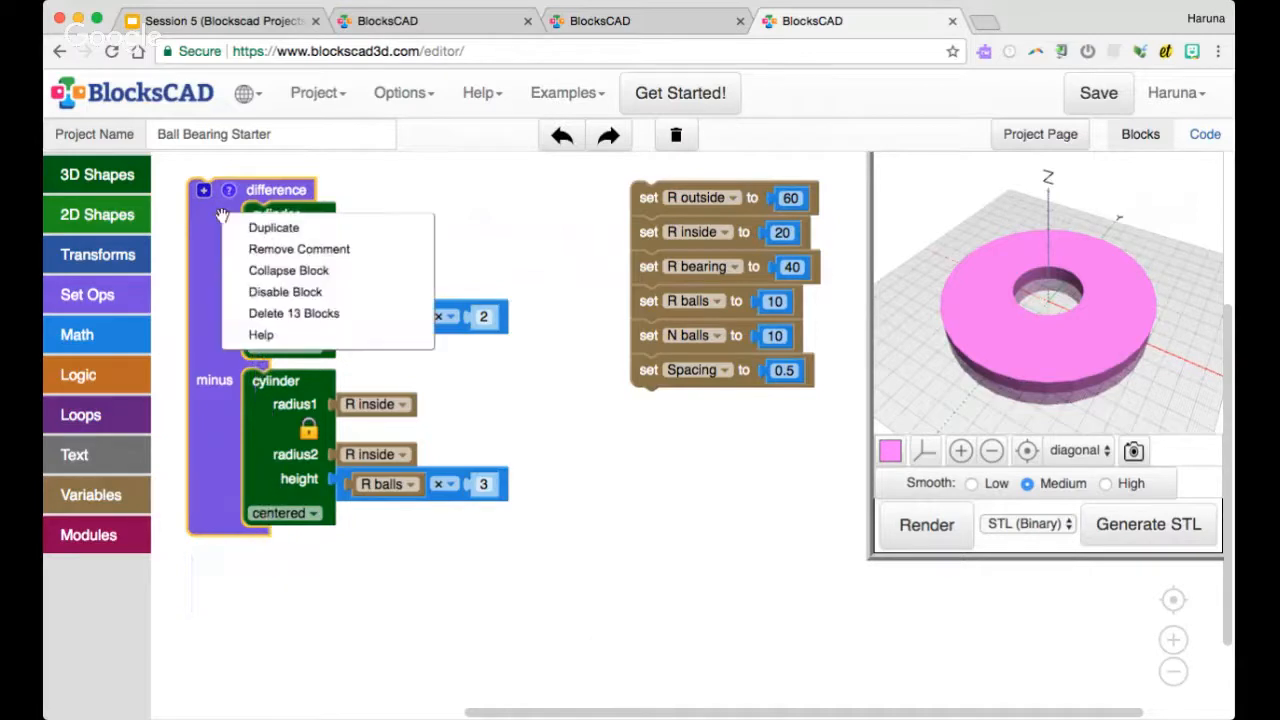
pyautogui.click(253, 271)
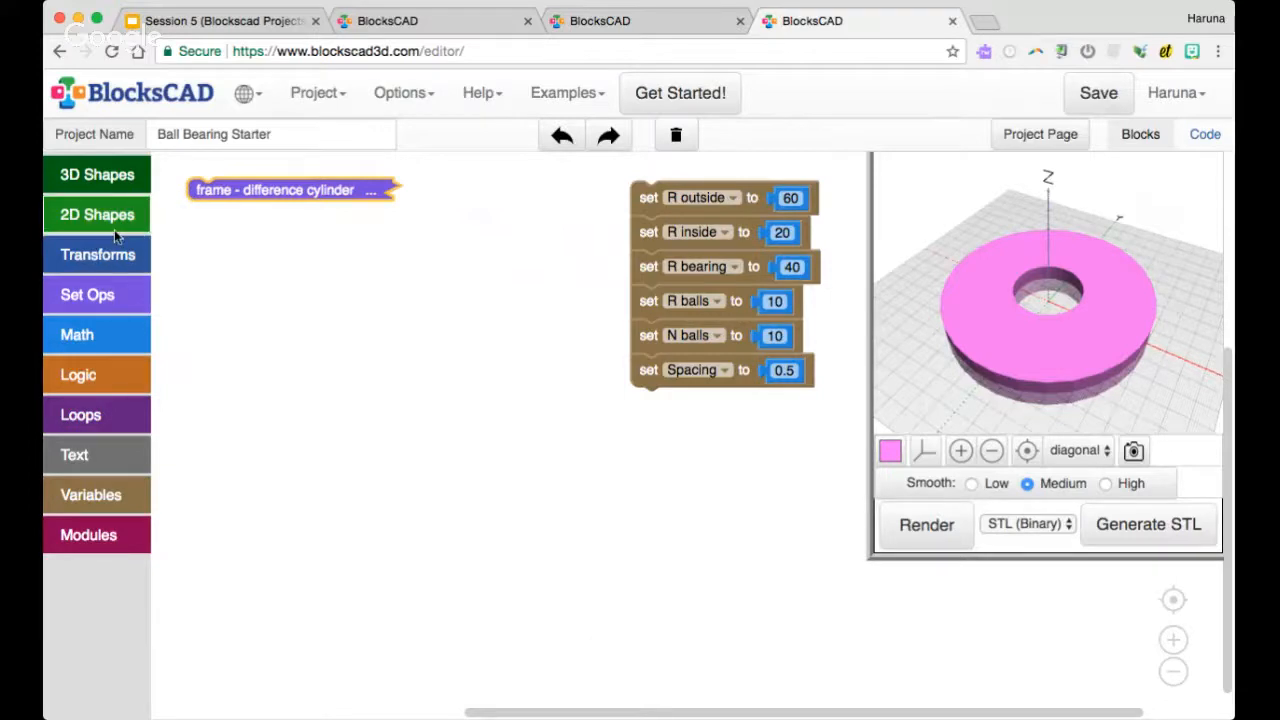
# Add a sphere with its radius set to the R balls variable and render it with the frame
pyautogui.click(110, 185)
pyautogui.moveTo(188, 190); pyautogui.dragTo(224, 315)
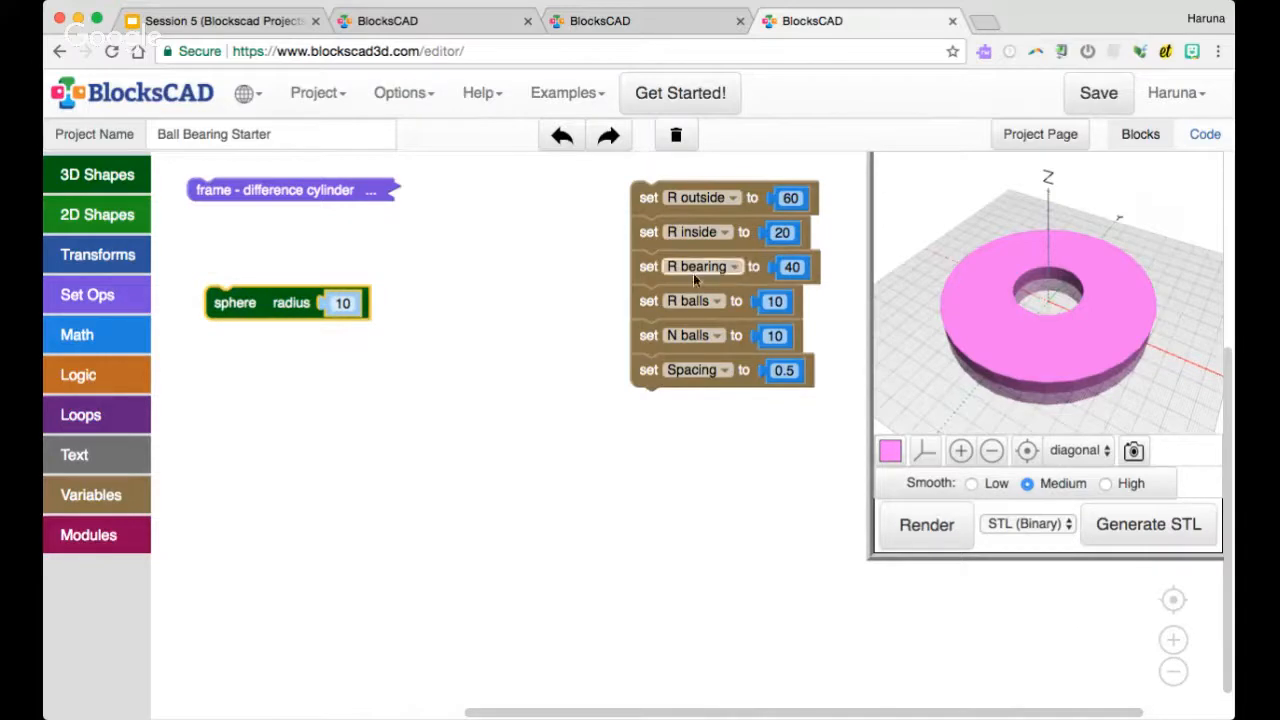
pyautogui.rightClick(693, 299)
pyautogui.click(755, 445)
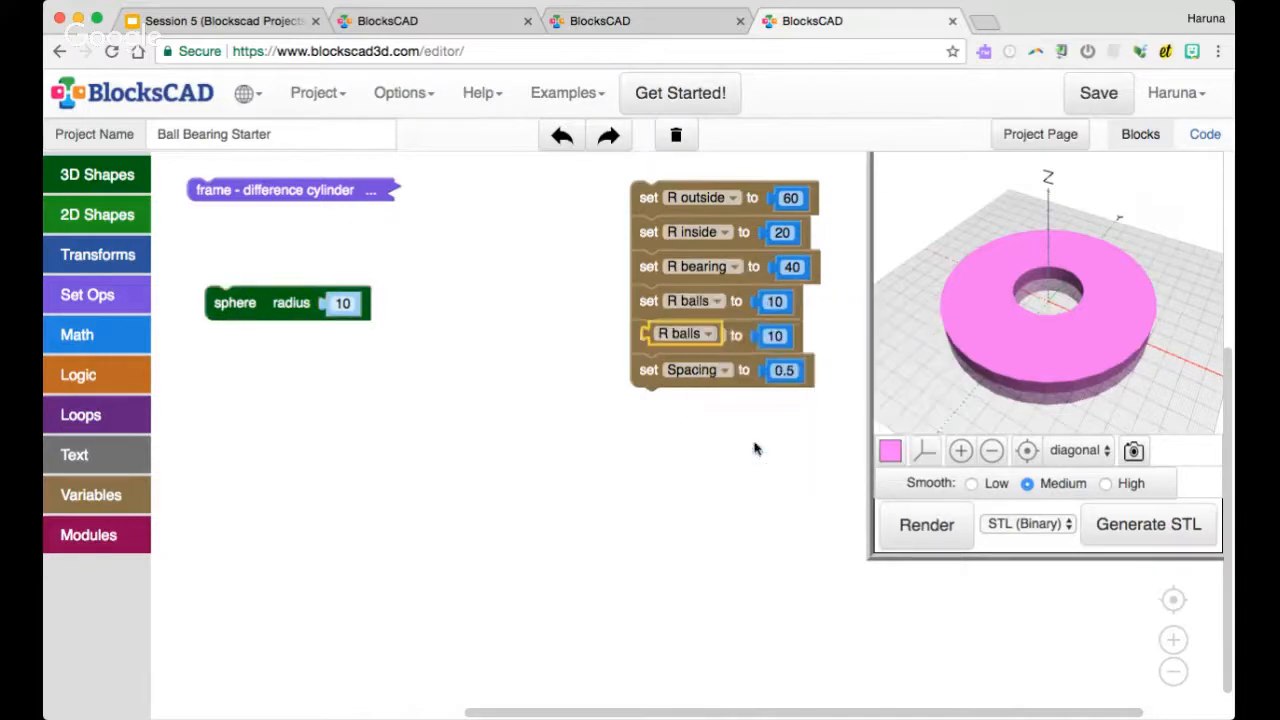
pyautogui.moveTo(674, 336); pyautogui.dragTo(360, 313)
pyautogui.click(930, 526)
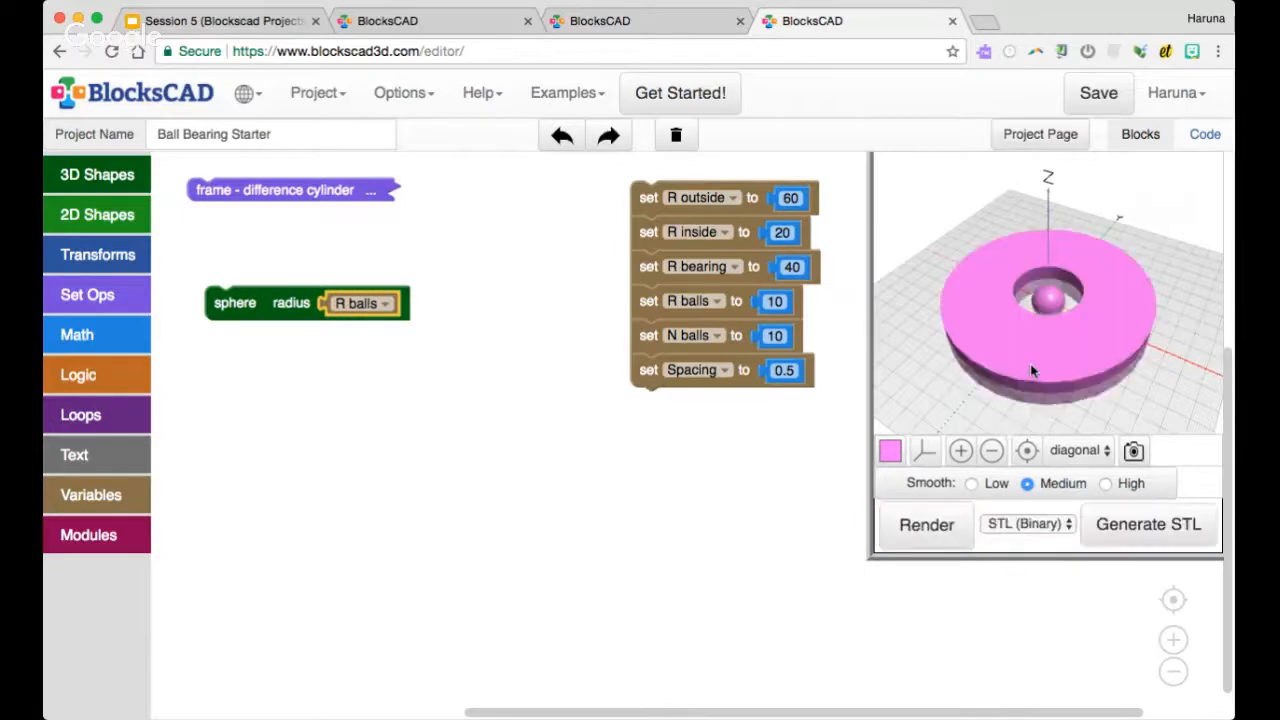
pyautogui.scroll(5, 1030, 363)
pyautogui.scroll(2, 1032, 368)
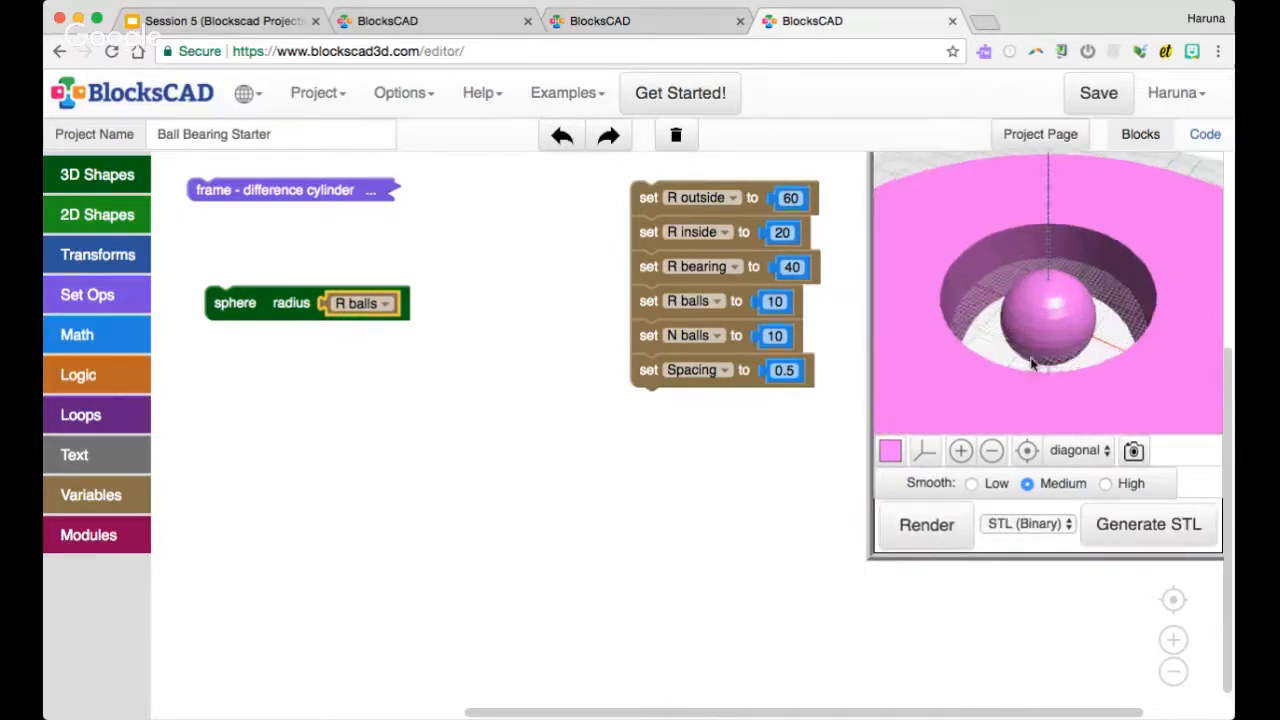
pyautogui.moveTo(258, 303); pyautogui.dragTo(262, 308)
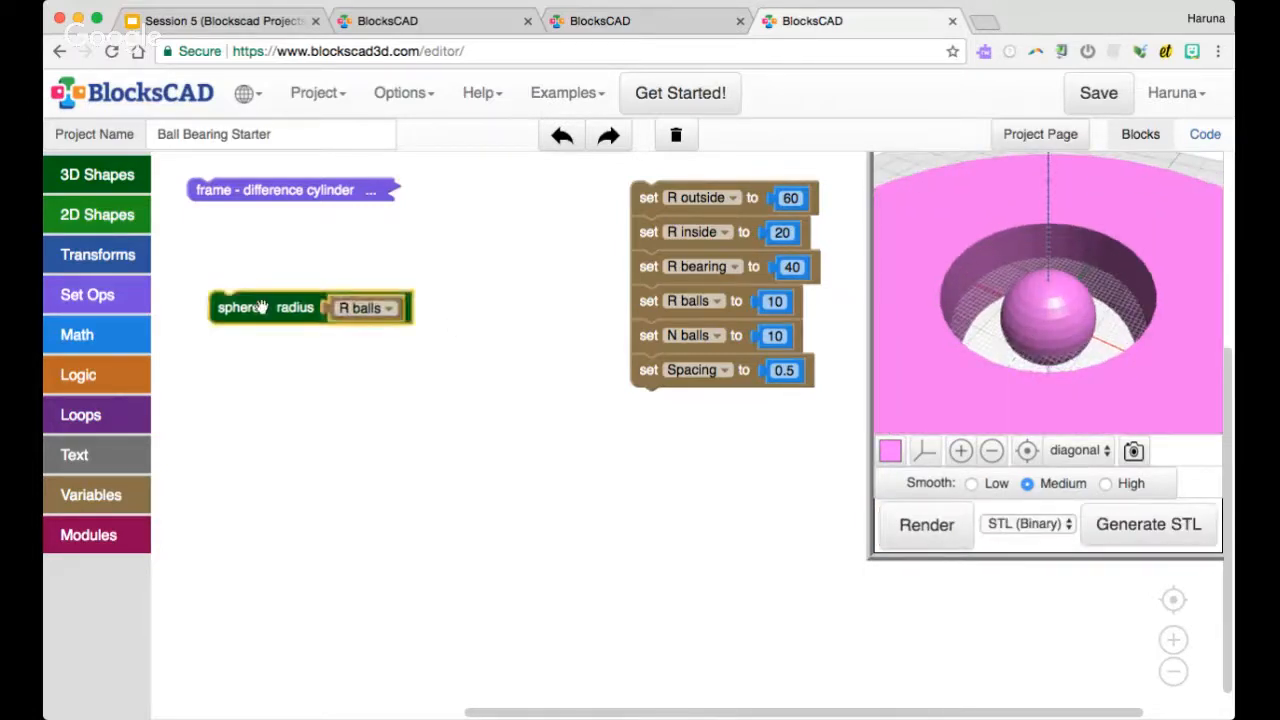
pyautogui.scroll(-5, 1131, 272)
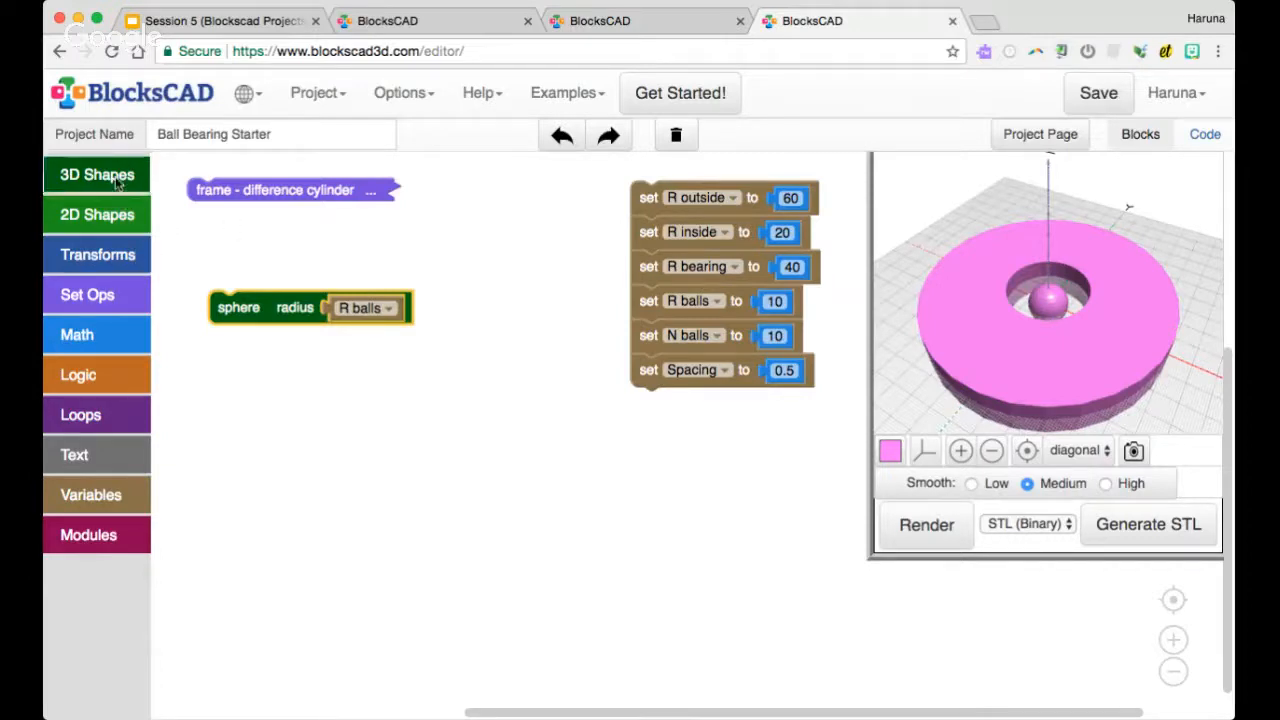
# Wrap the sphere in a translate block with X set to the R bearing variable, and render the model
pyautogui.click(112, 254)
pyautogui.moveTo(217, 264); pyautogui.dragTo(249, 310)
pyautogui.rightClick(662, 268)
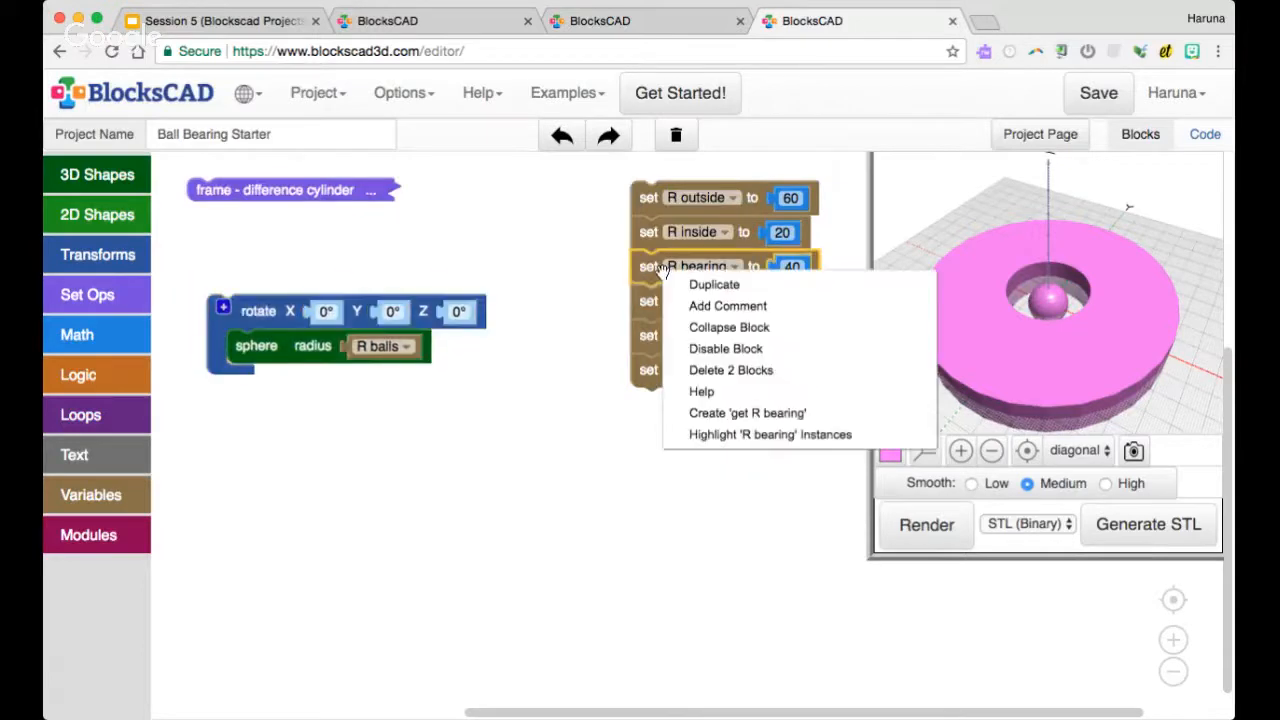
pyautogui.click(752, 413)
pyautogui.moveTo(672, 302); pyautogui.dragTo(351, 274)
pyautogui.moveTo(270, 346); pyautogui.dragTo(296, 371)
pyautogui.moveTo(261, 303); pyautogui.dragTo(90, 293)
pyautogui.click(107, 267)
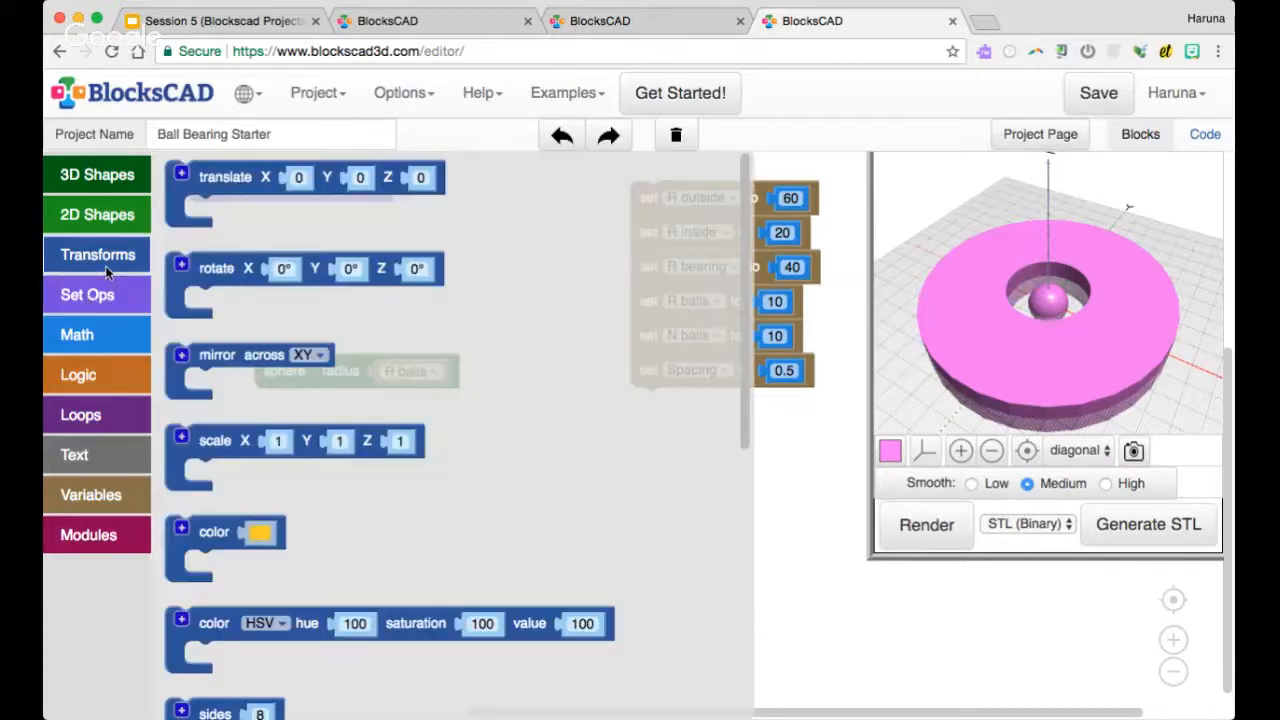
pyautogui.moveTo(222, 200); pyautogui.dragTo(281, 363)
pyautogui.click(365, 272)
pyautogui.moveTo(365, 272); pyautogui.dragTo(362, 338)
pyautogui.click(926, 524)
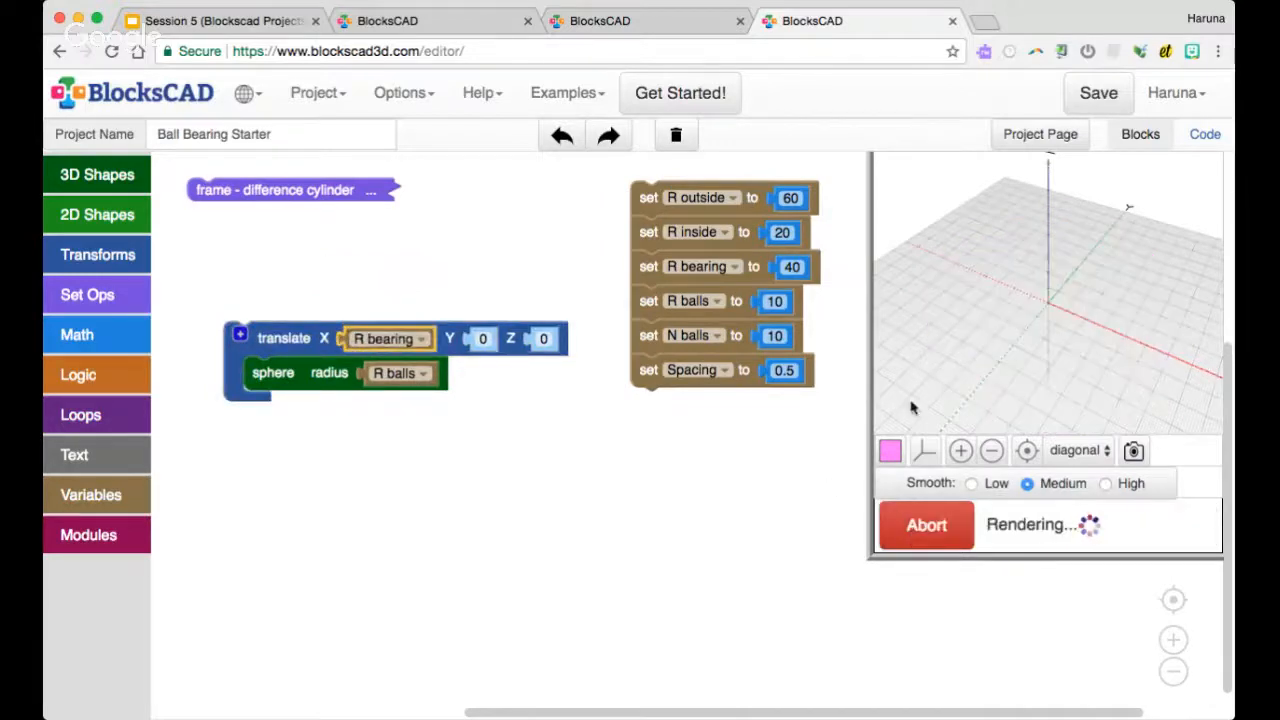
# Disable the collapsed frame block and render the translated ball on its own
pyautogui.rightClick(241, 190)
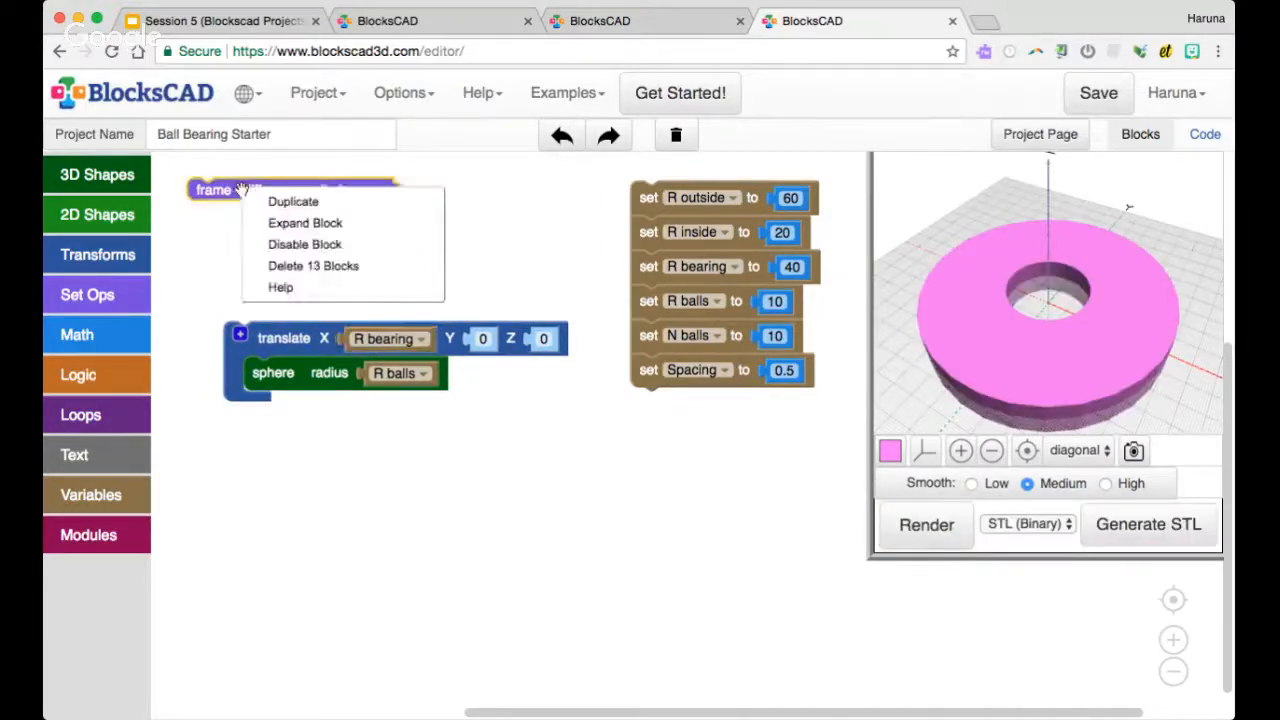
pyautogui.click(304, 244)
pyautogui.click(901, 538)
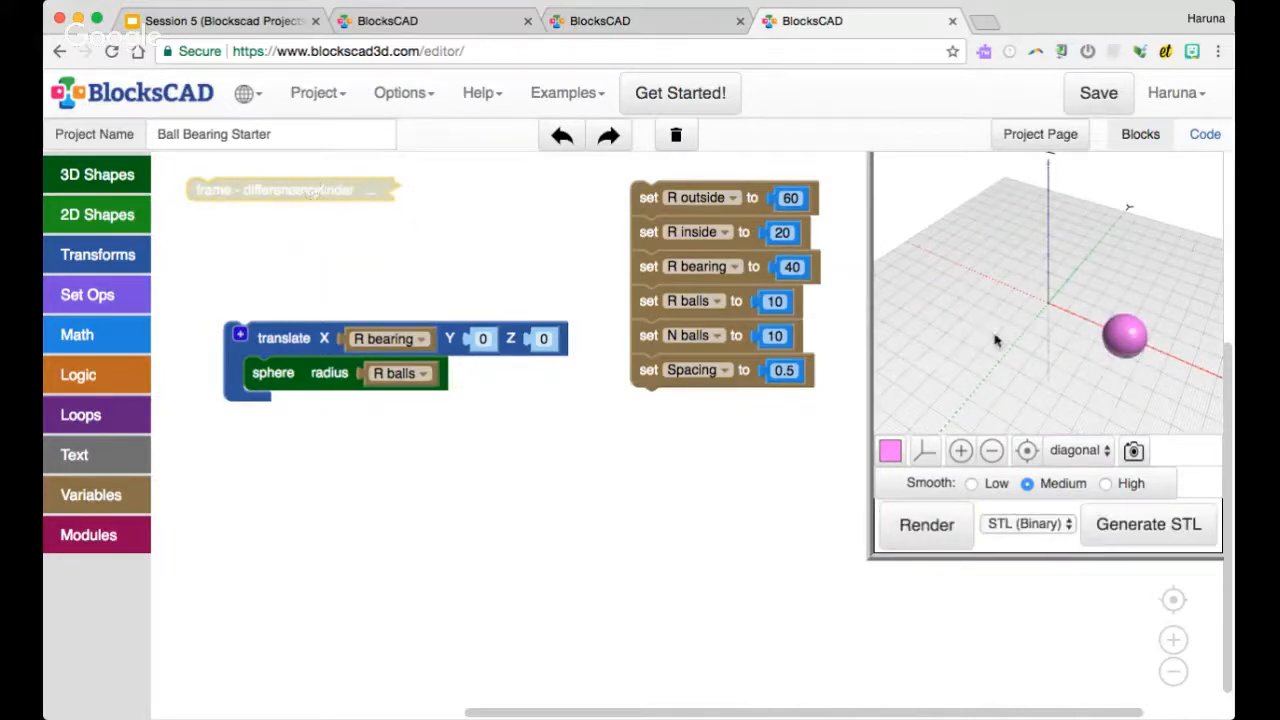
pyautogui.moveTo(1066, 360); pyautogui.dragTo(1093, 365)
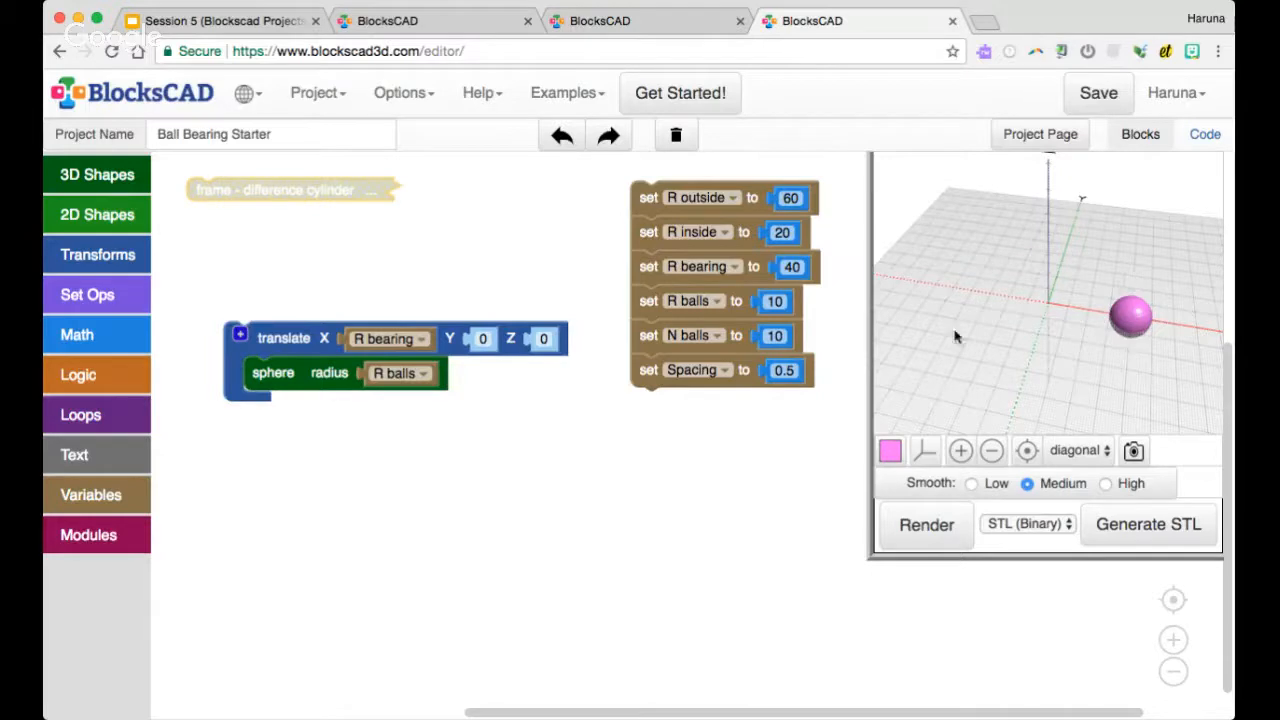
# Add a count loop running from 0 to 360 above the translate block
pyautogui.click(88, 414)
pyautogui.moveTo(216, 195); pyautogui.dragTo(224, 271)
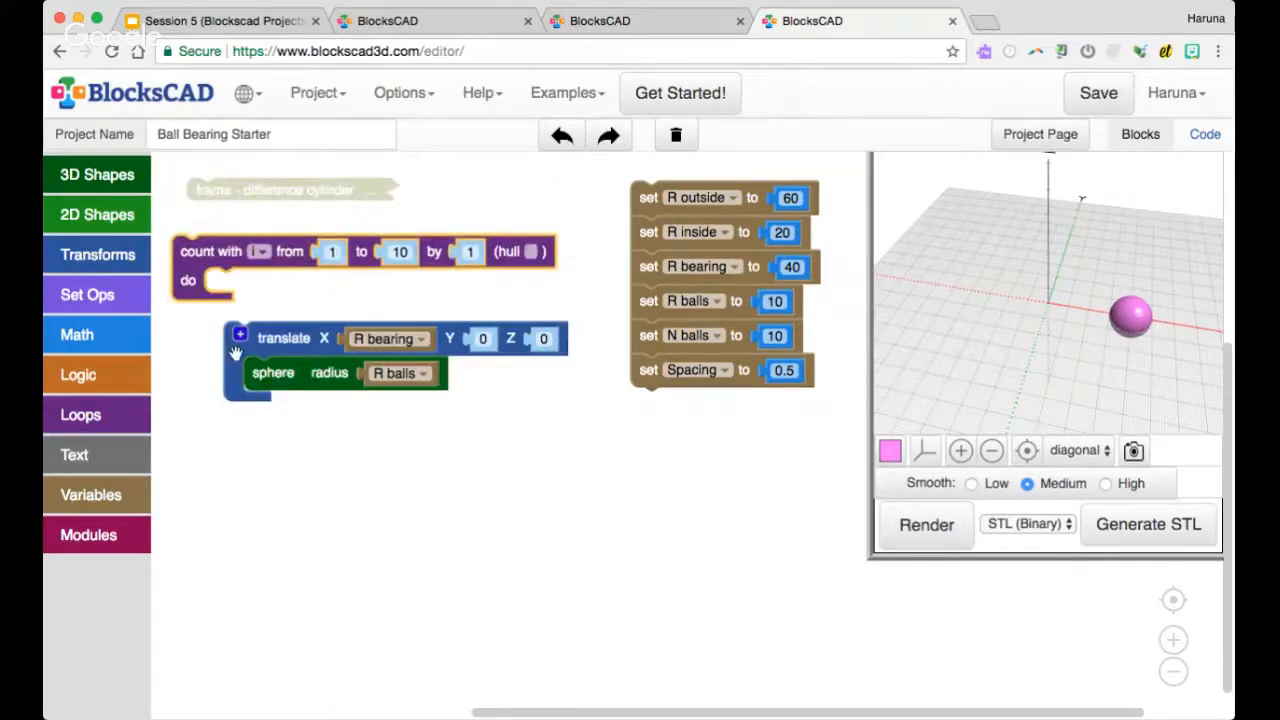
pyautogui.moveTo(236, 354); pyautogui.dragTo(241, 401)
pyautogui.moveTo(214, 252); pyautogui.dragTo(214, 287)
pyautogui.click(331, 284)
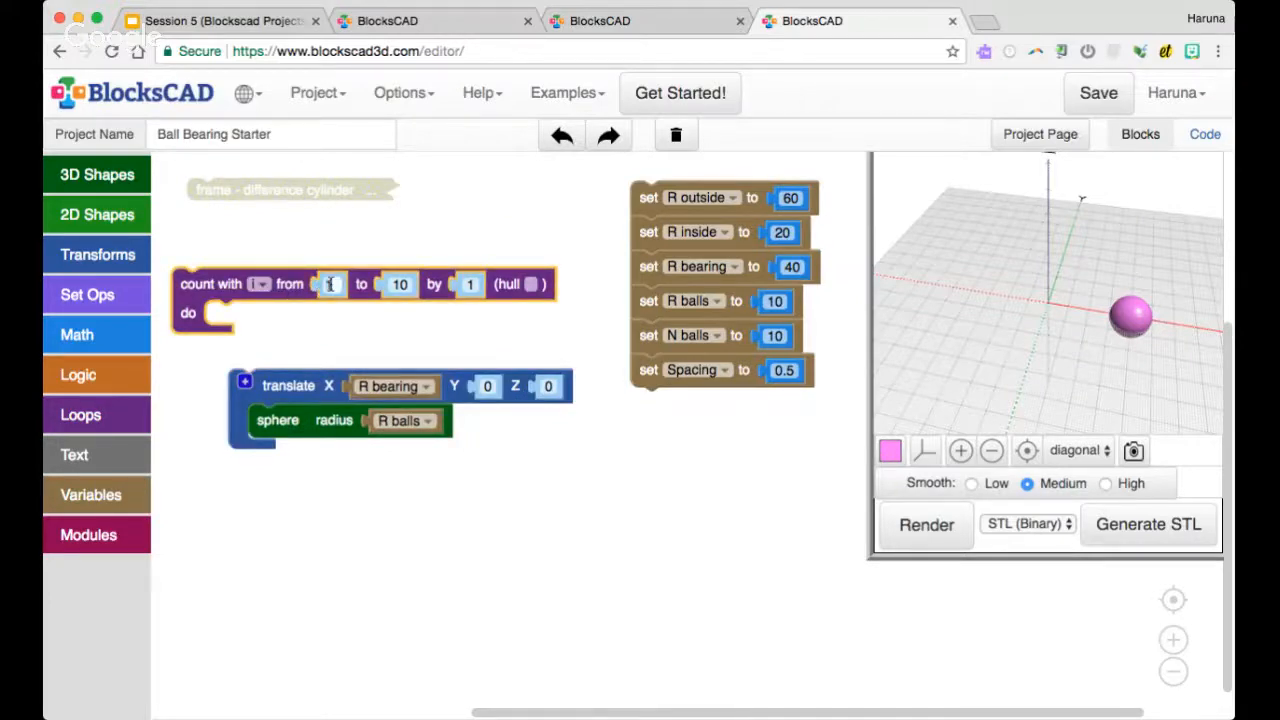
pyautogui.press('Tab')
pyautogui.write('360')
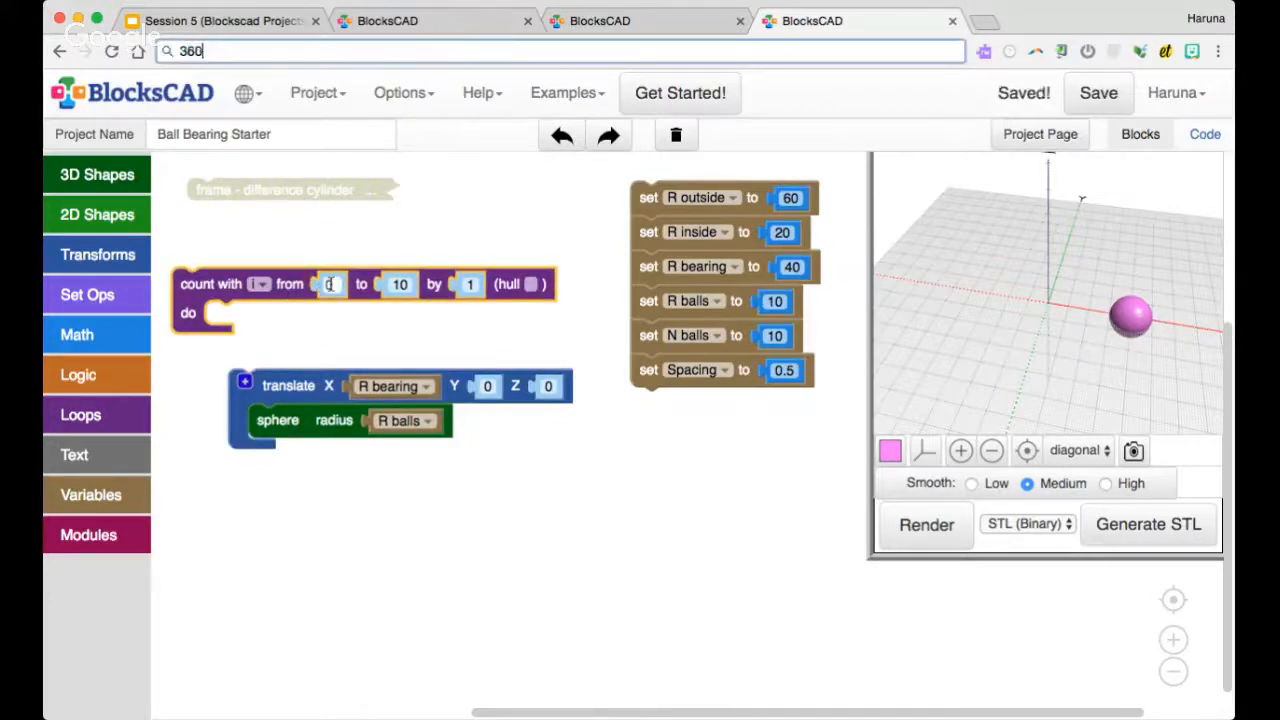
pyautogui.click(399, 284)
pyautogui.write('4')
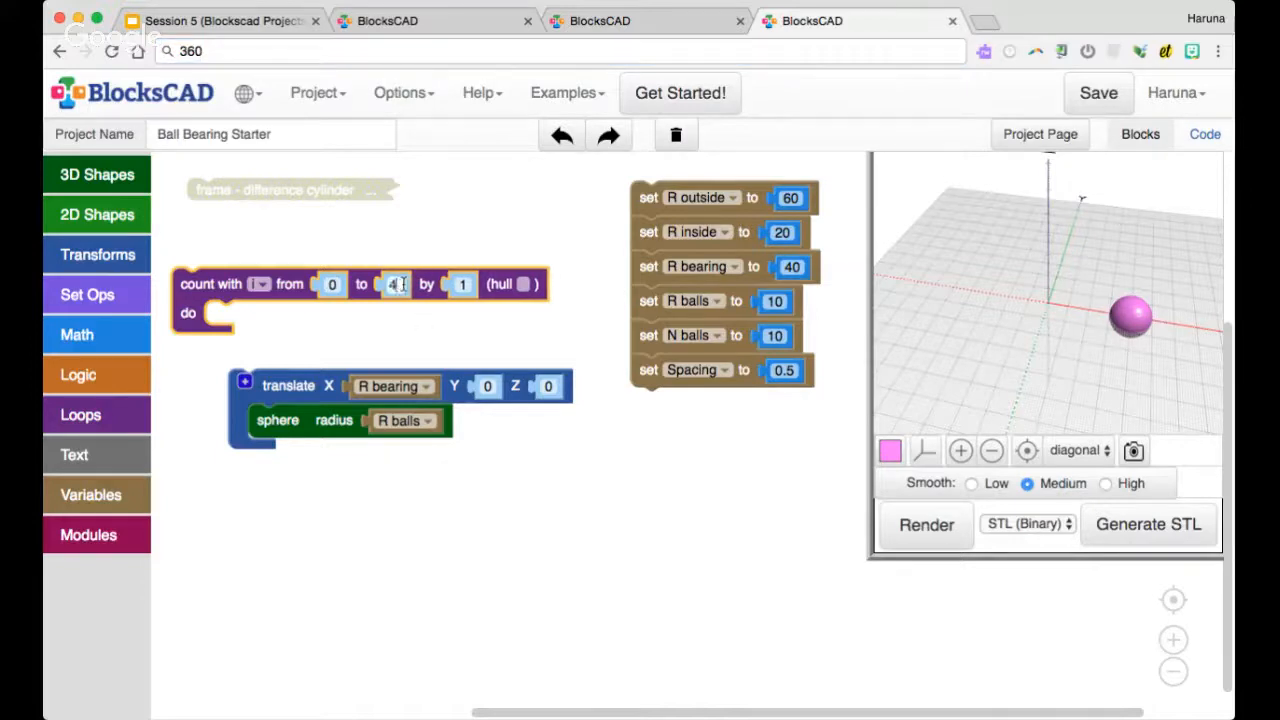
pyautogui.write('60')
pyautogui.press('Return')
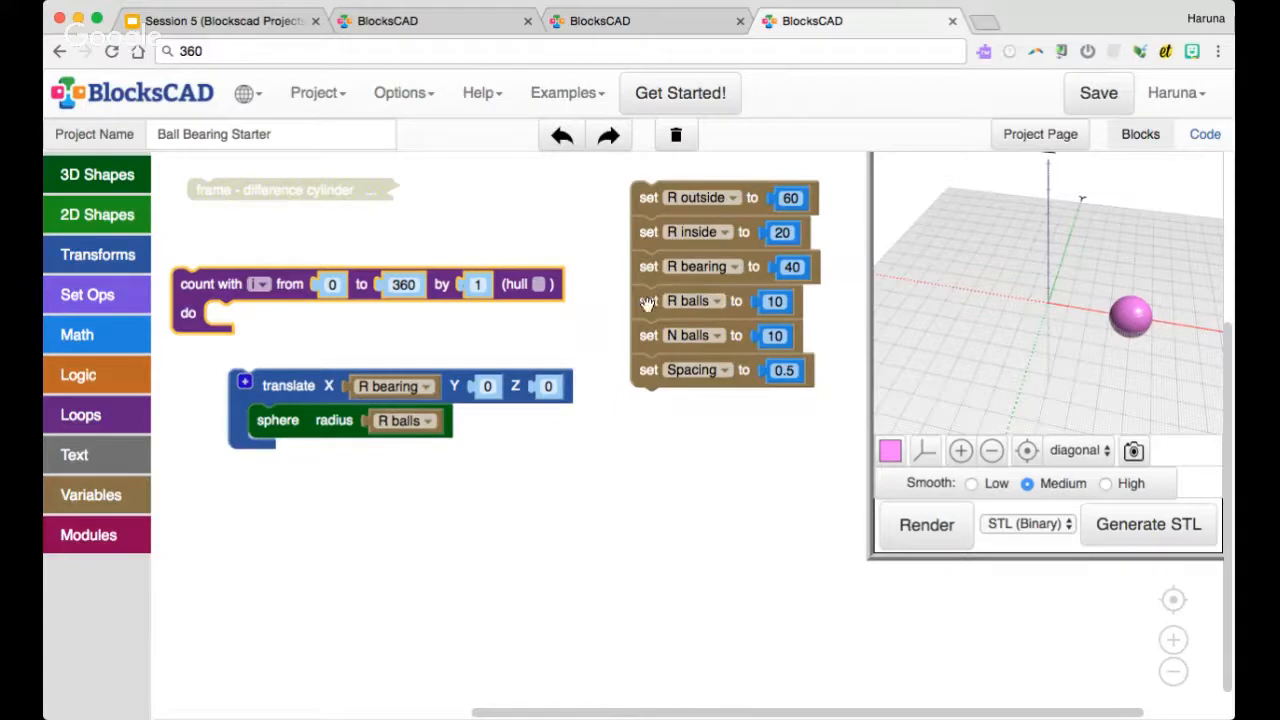
# Build the expression 360 ÷ N balls and use it as the count loop's "by" value
pyautogui.click(132, 331)
pyautogui.moveTo(240, 270); pyautogui.dragTo(426, 335)
pyautogui.click(424, 333)
pyautogui.click(433, 408)
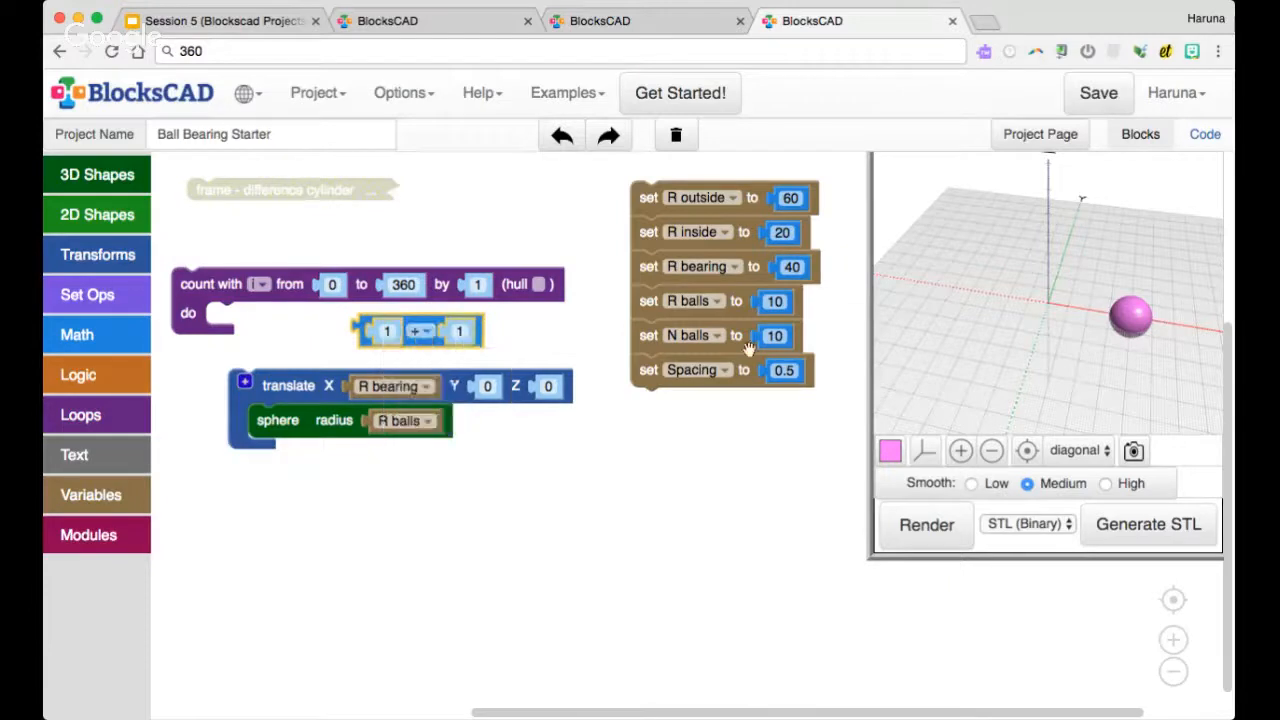
pyautogui.rightClick(773, 338)
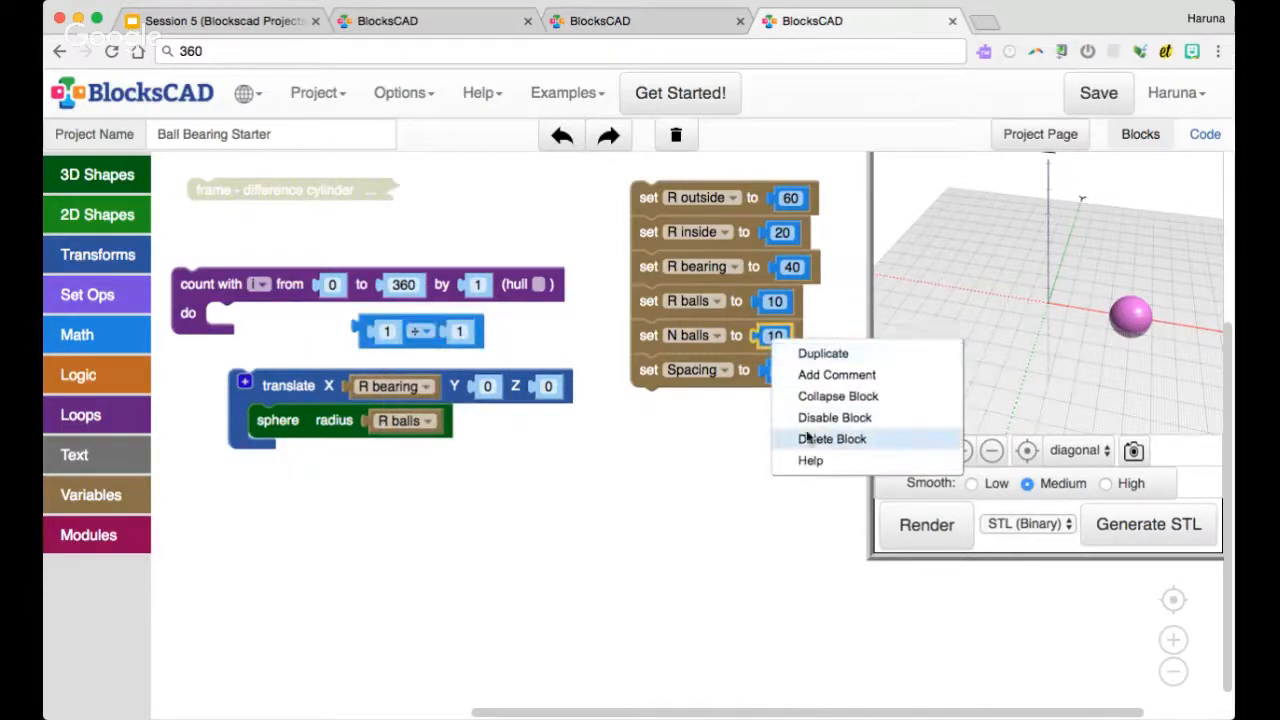
pyautogui.rightClick(722, 347)
pyautogui.click(798, 487)
pyautogui.moveTo(672, 380); pyautogui.dragTo(478, 345)
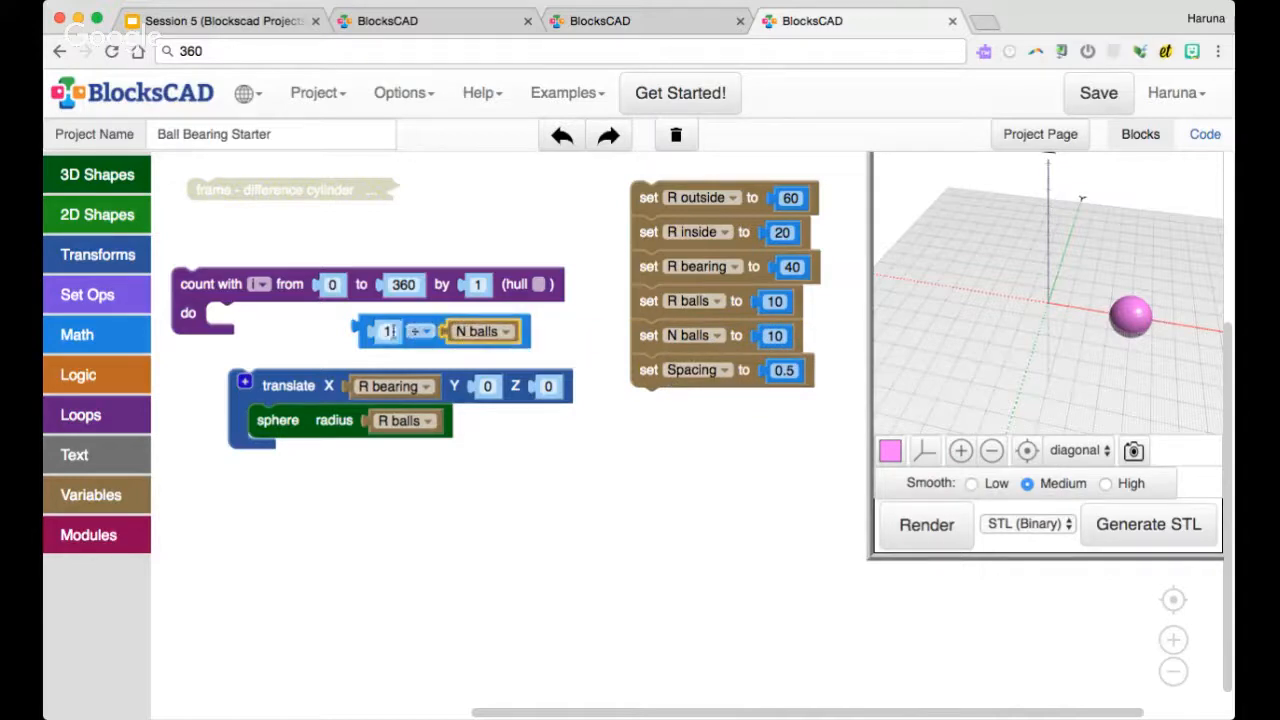
pyautogui.click(391, 331)
pyautogui.write('360')
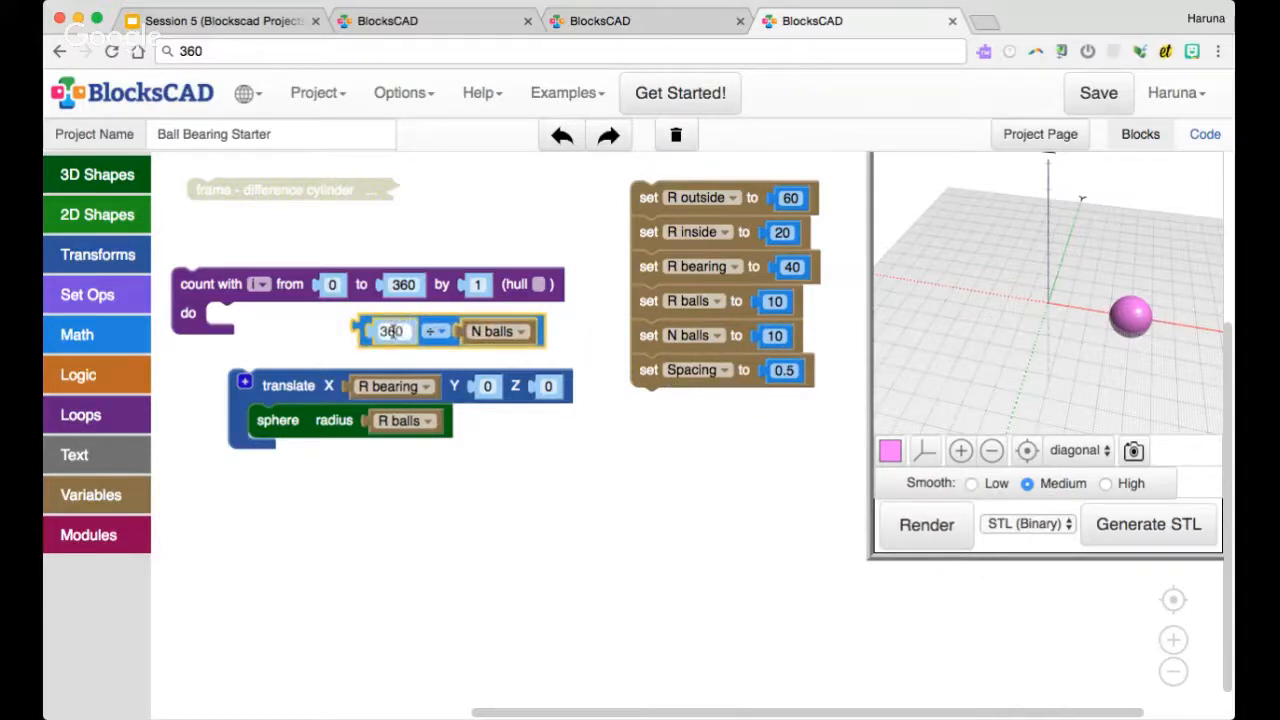
pyautogui.moveTo(427, 325); pyautogui.dragTo(534, 285)
# Place a rotate block inside the count loop and nest the translated sphere in it
pyautogui.moveTo(660, 312); pyautogui.dragTo(670, 505)
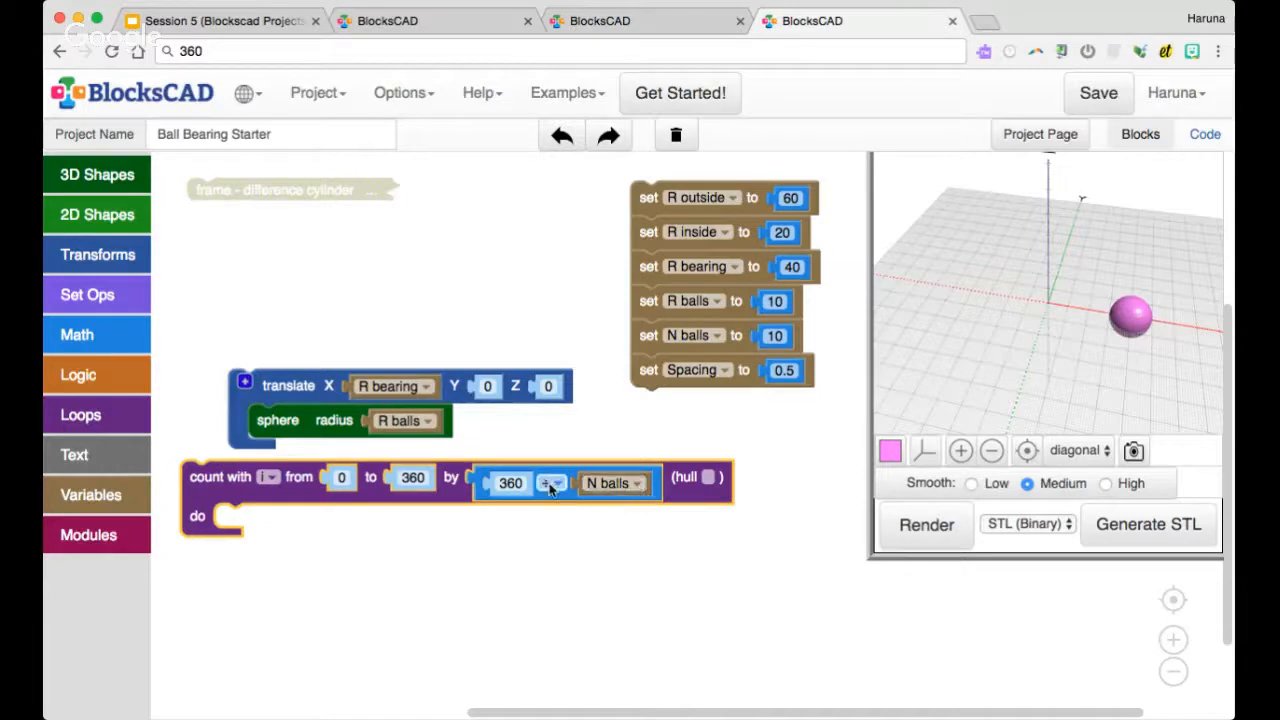
pyautogui.click(130, 255)
pyautogui.moveTo(216, 276); pyautogui.dragTo(266, 526)
pyautogui.moveTo(289, 387); pyautogui.dragTo(297, 553)
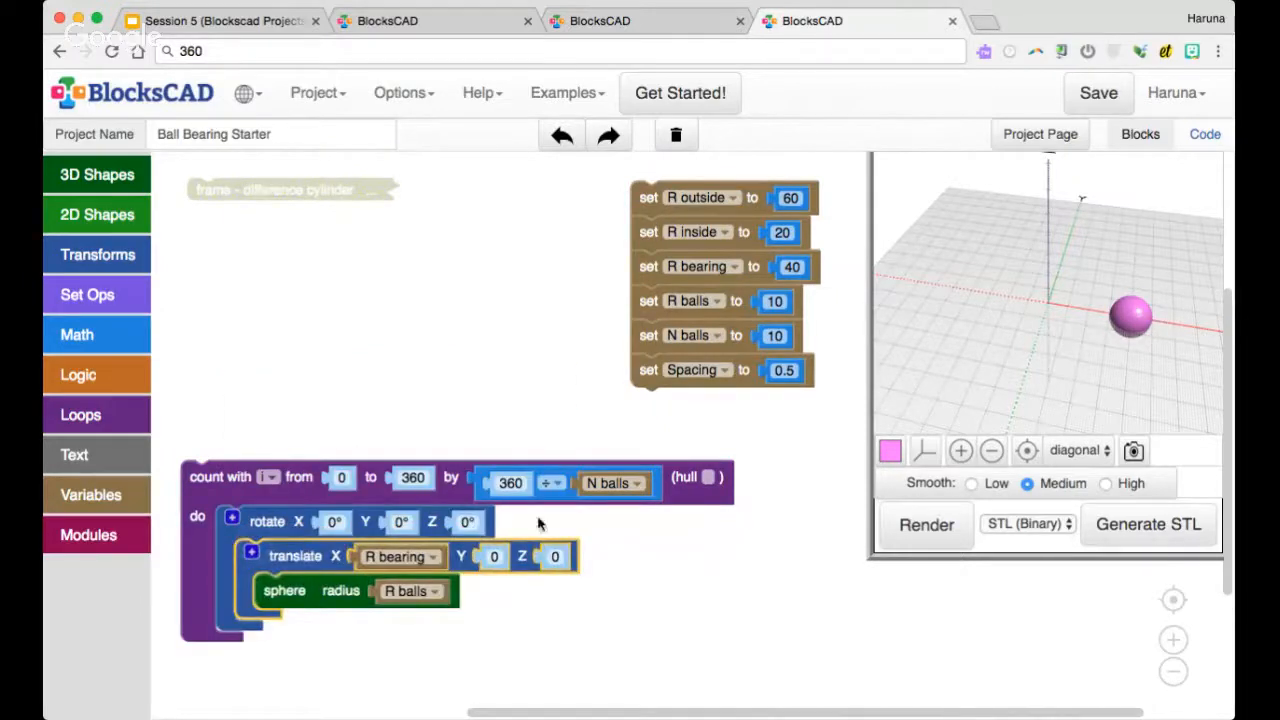
# Set the rotate block's Z angle to the loop variable i and render the ring of balls
pyautogui.rightClick(280, 484)
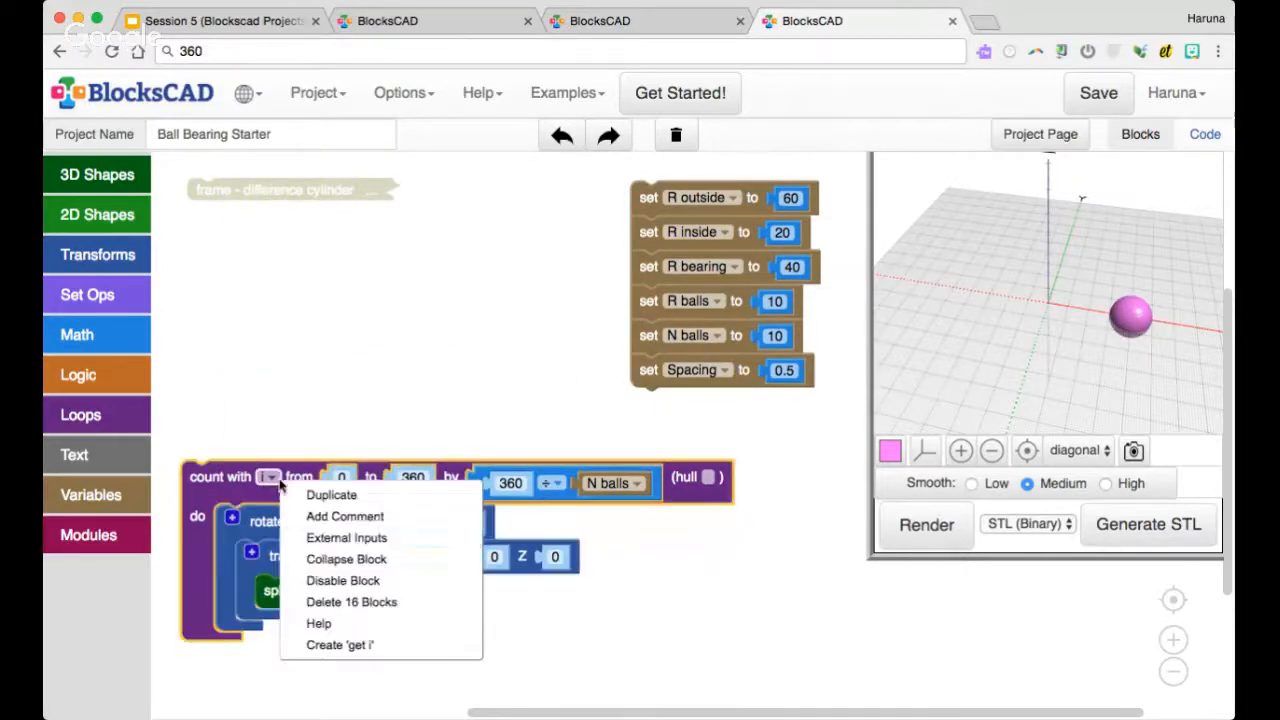
pyautogui.click(342, 645)
pyautogui.moveTo(210, 508); pyautogui.dragTo(468, 521)
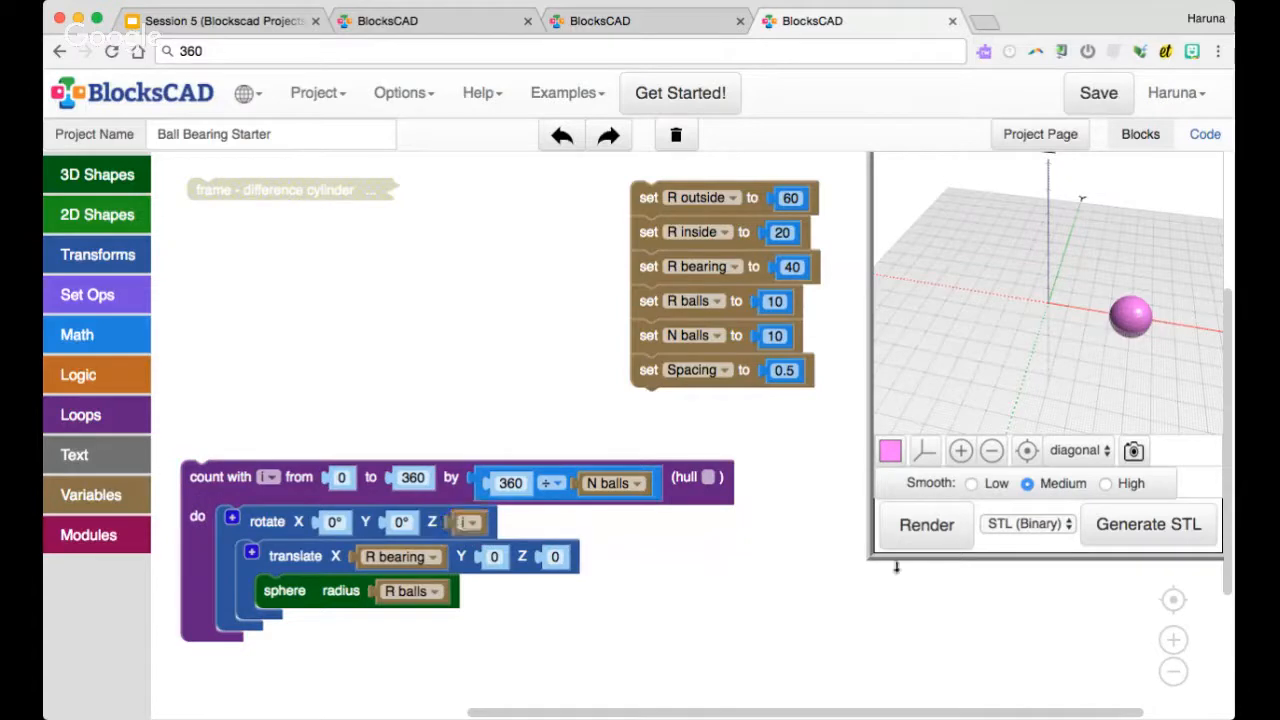
pyautogui.click(940, 538)
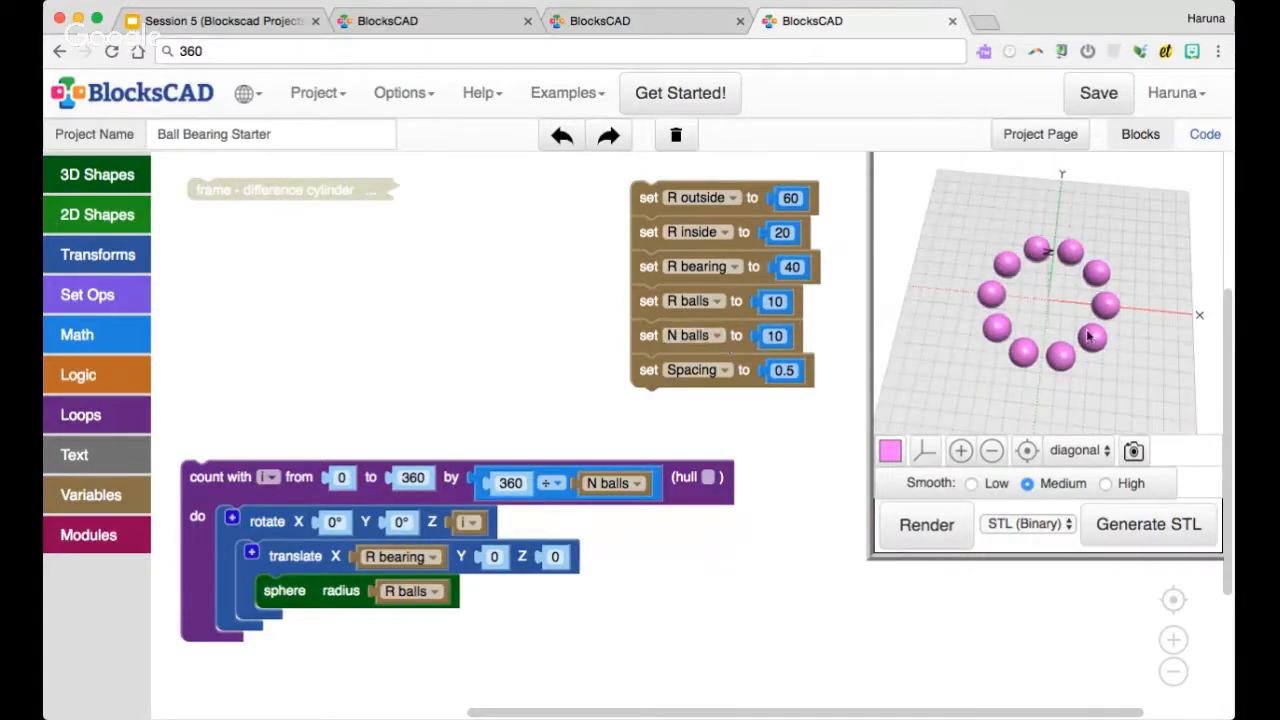
pyautogui.scroll(3, 1063, 343)
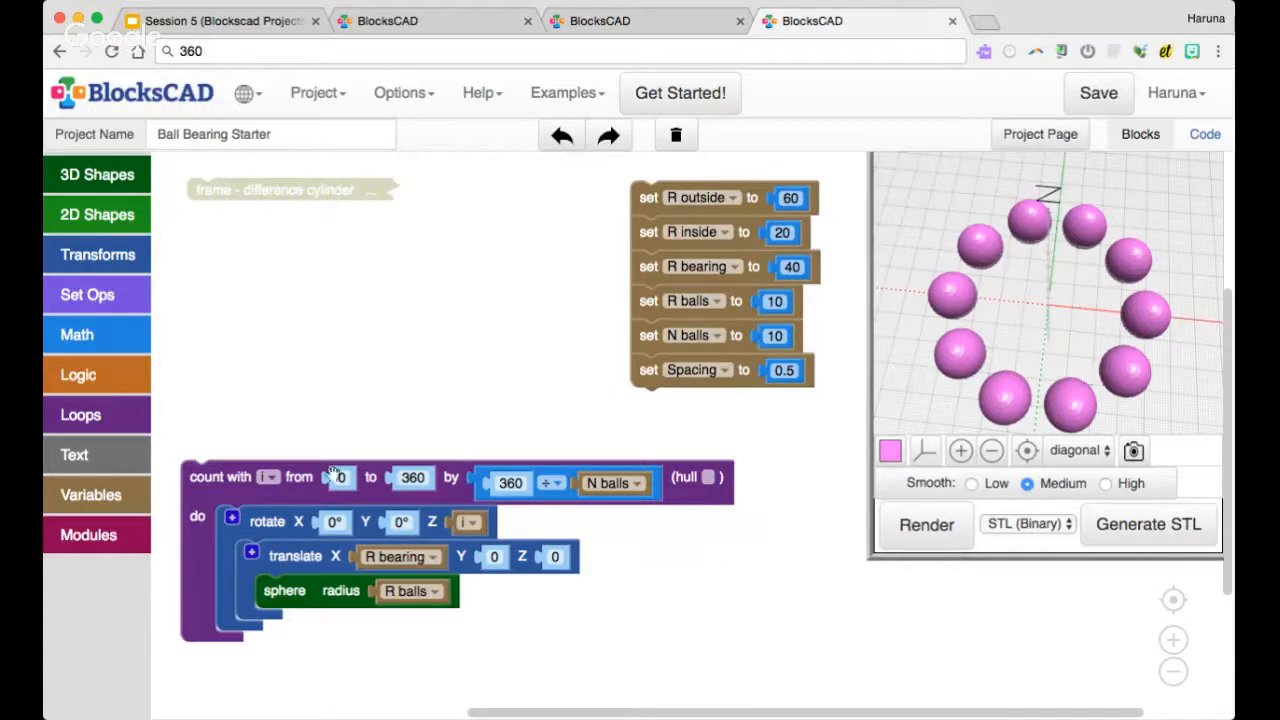
pyautogui.moveTo(680, 474); pyautogui.dragTo(680, 458)
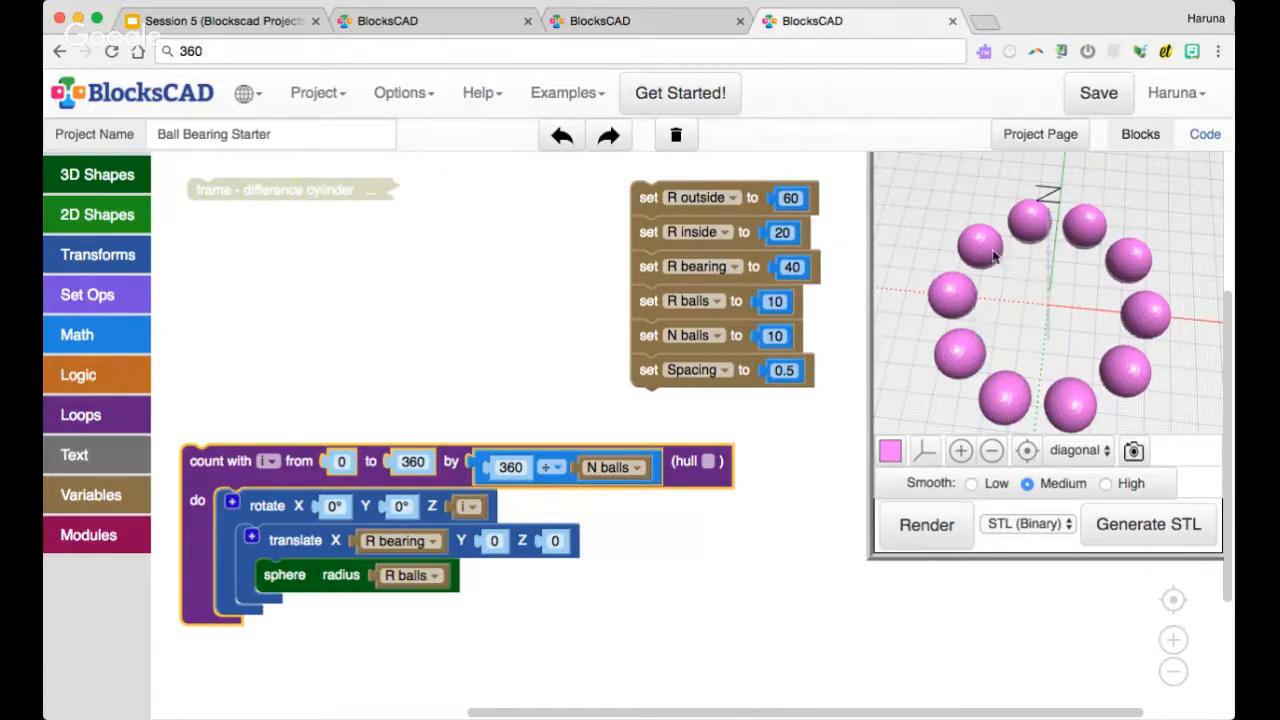
# Set the N balls variable to 5 and render the ring of balls
pyautogui.click(774, 336)
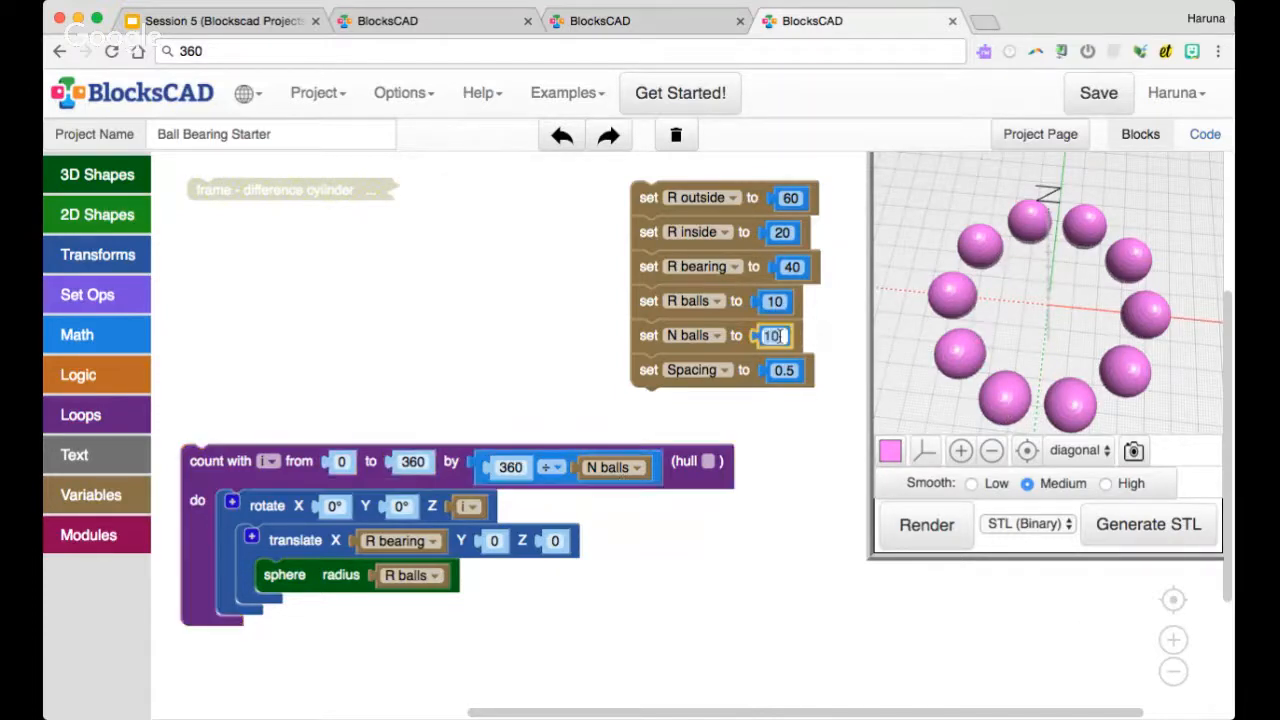
pyautogui.press('BackSpace')
pyautogui.press('BackSpace')
pyautogui.write('5')
pyautogui.click(910, 527)
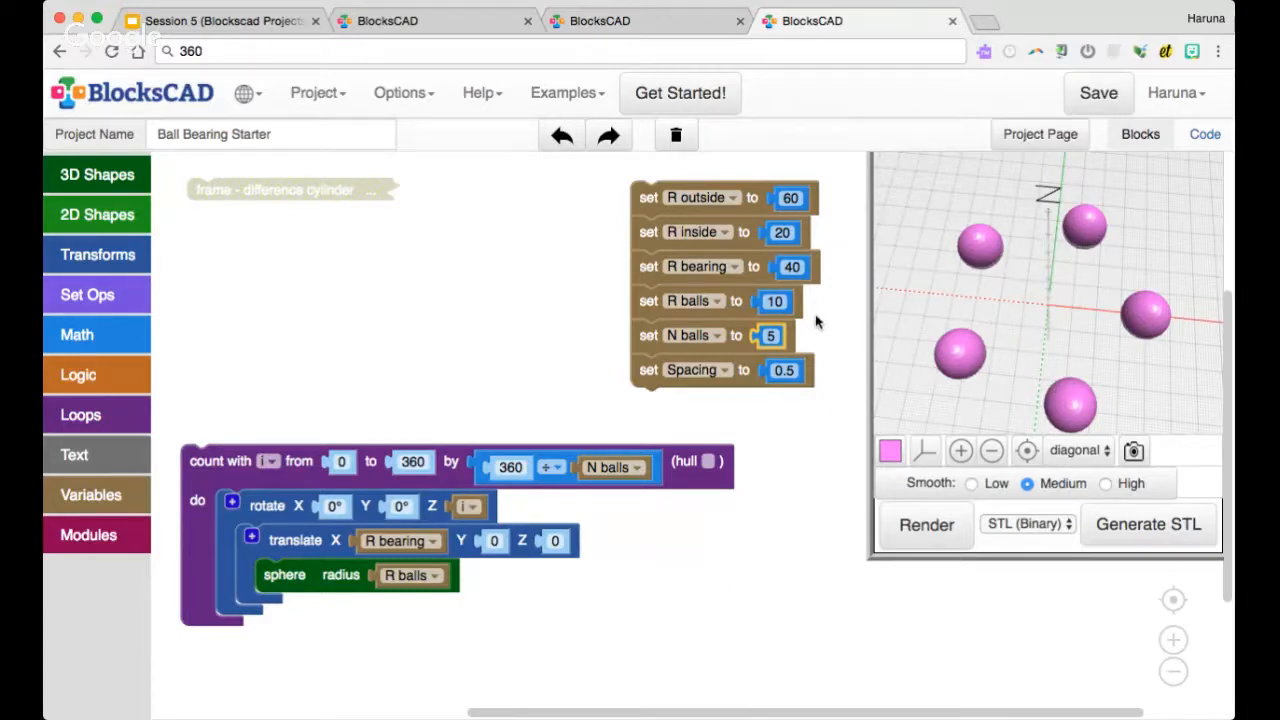
# Set the N balls variable to 11 and render the ring of balls
pyautogui.click(770, 336)
pyautogui.write('11')
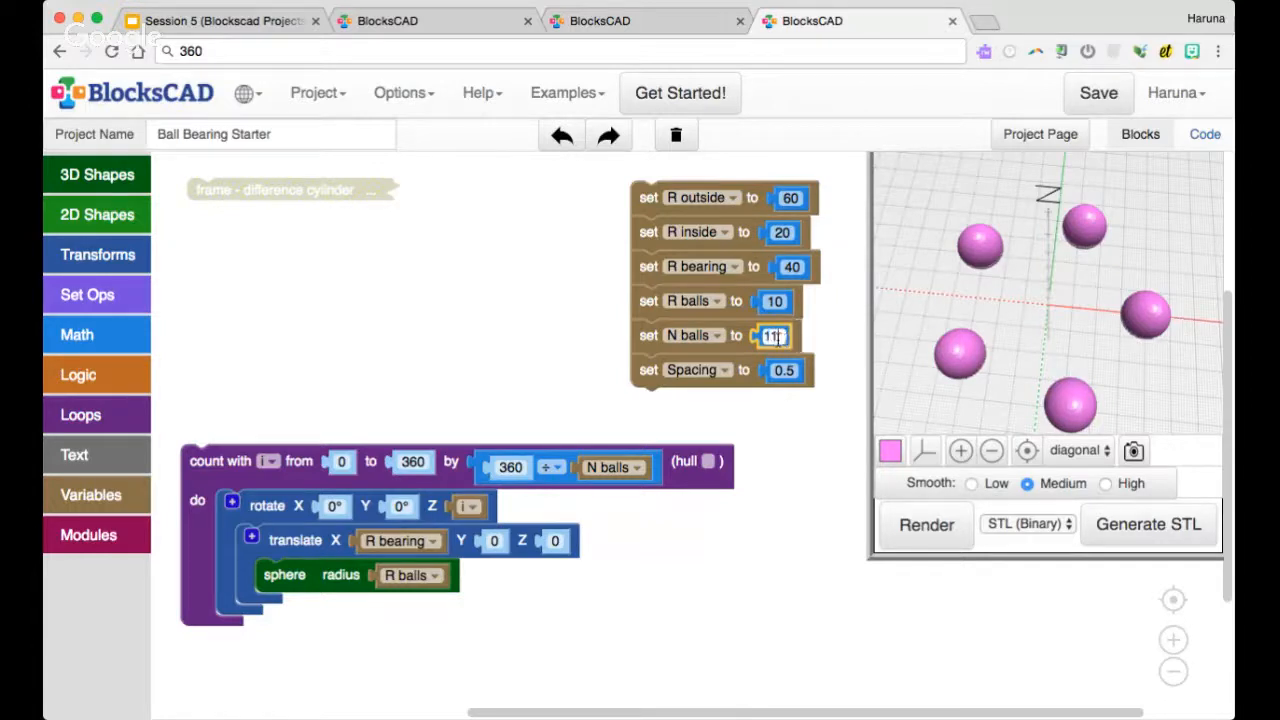
pyautogui.click(910, 527)
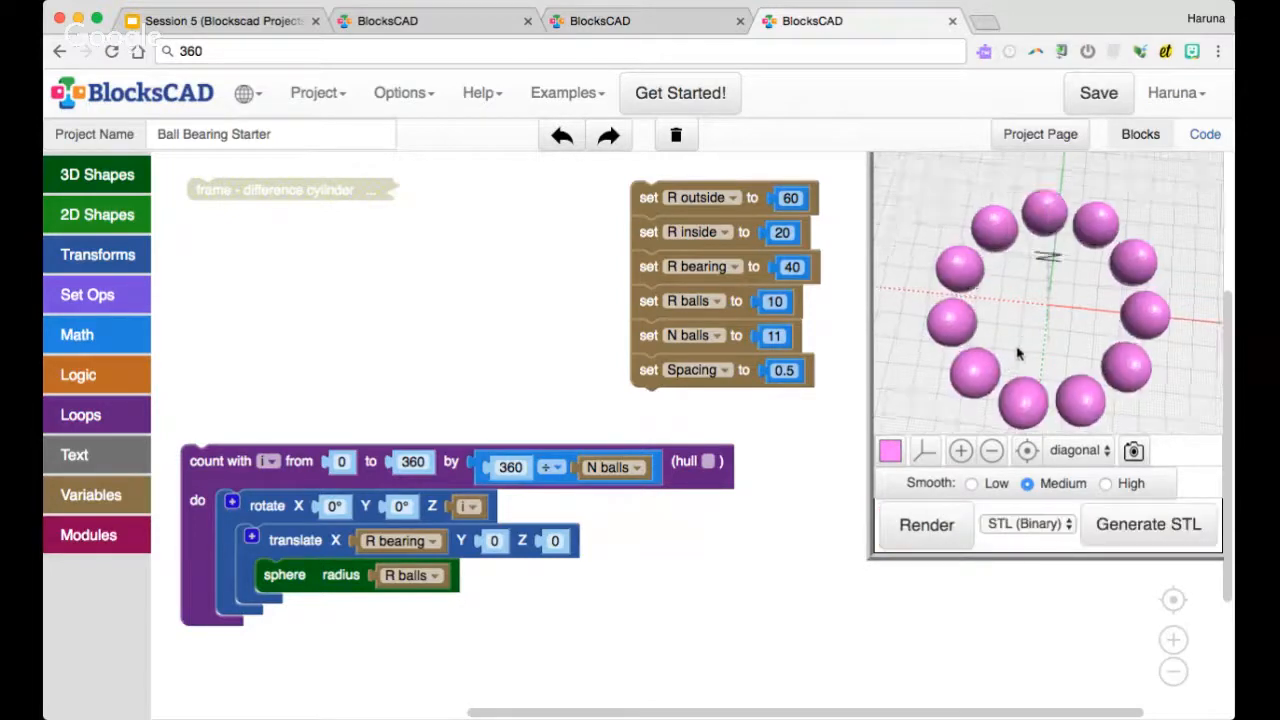
pyautogui.scroll(5, 1012, 285)
# Set the N balls variable to 12, render the ring of balls and inspect the spacing between them
pyautogui.click(774, 336)
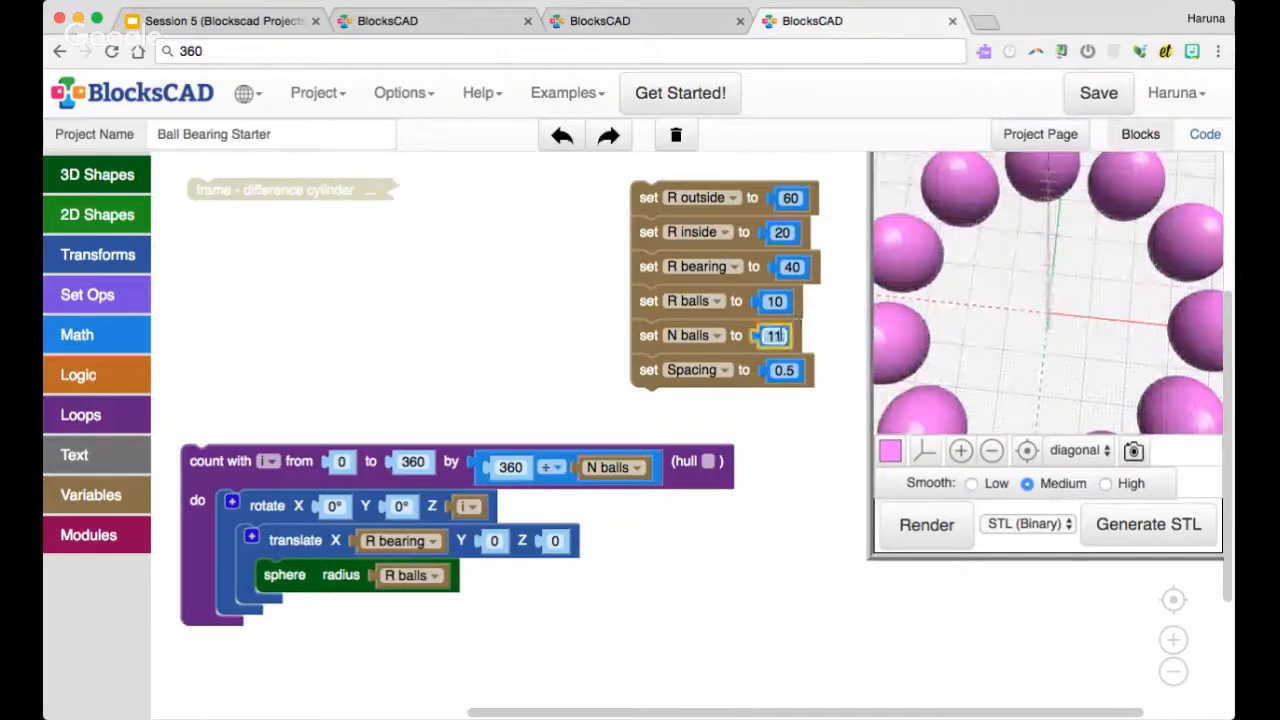
pyautogui.write('12')
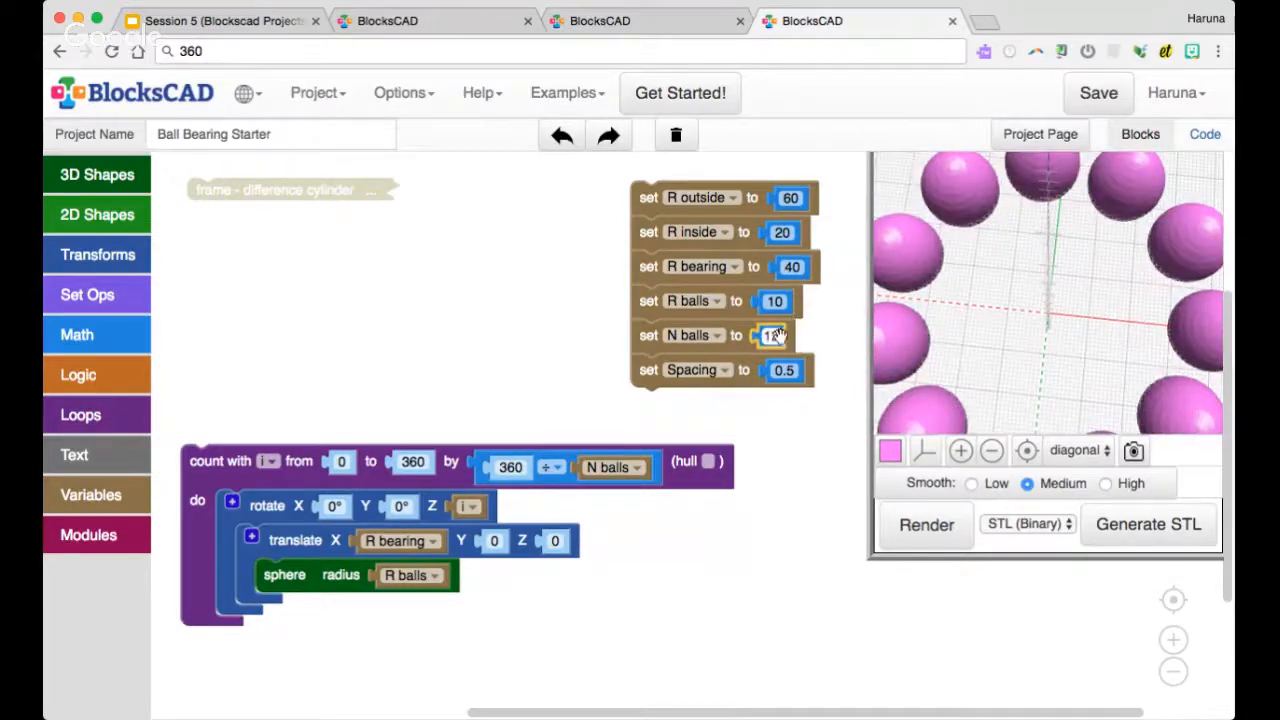
pyautogui.click(910, 524)
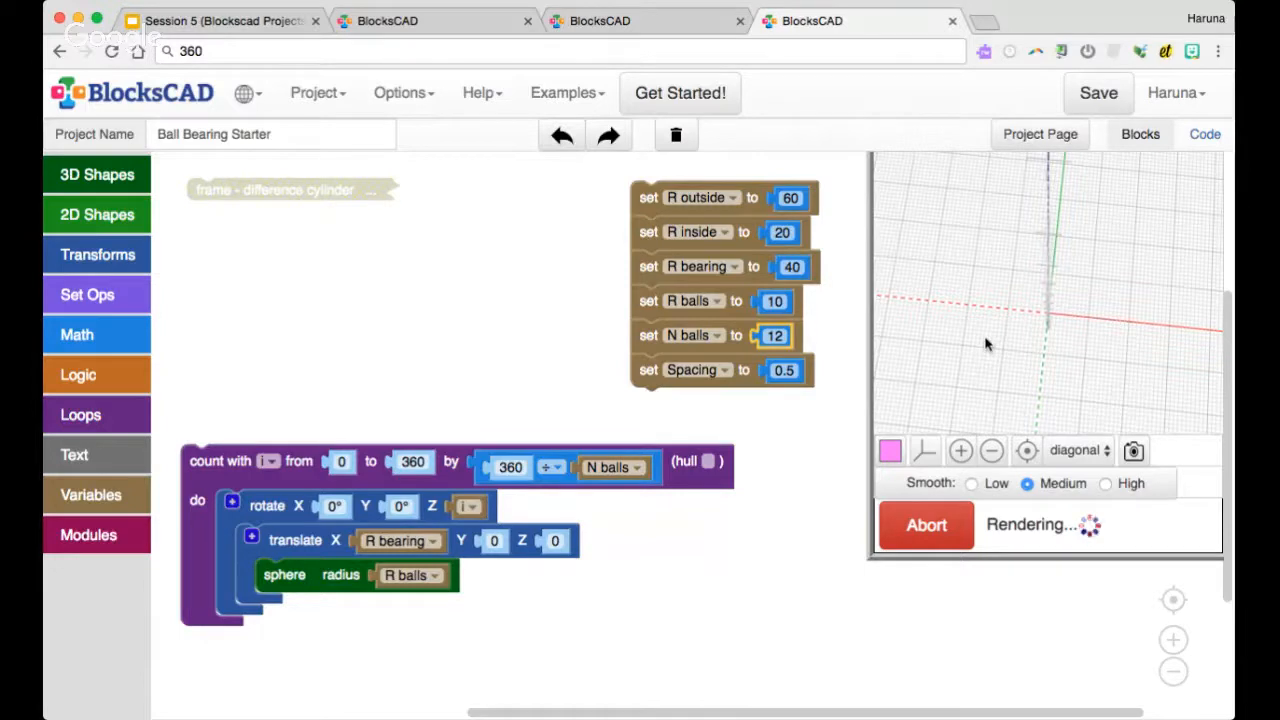
pyautogui.scroll(-2, 990, 330)
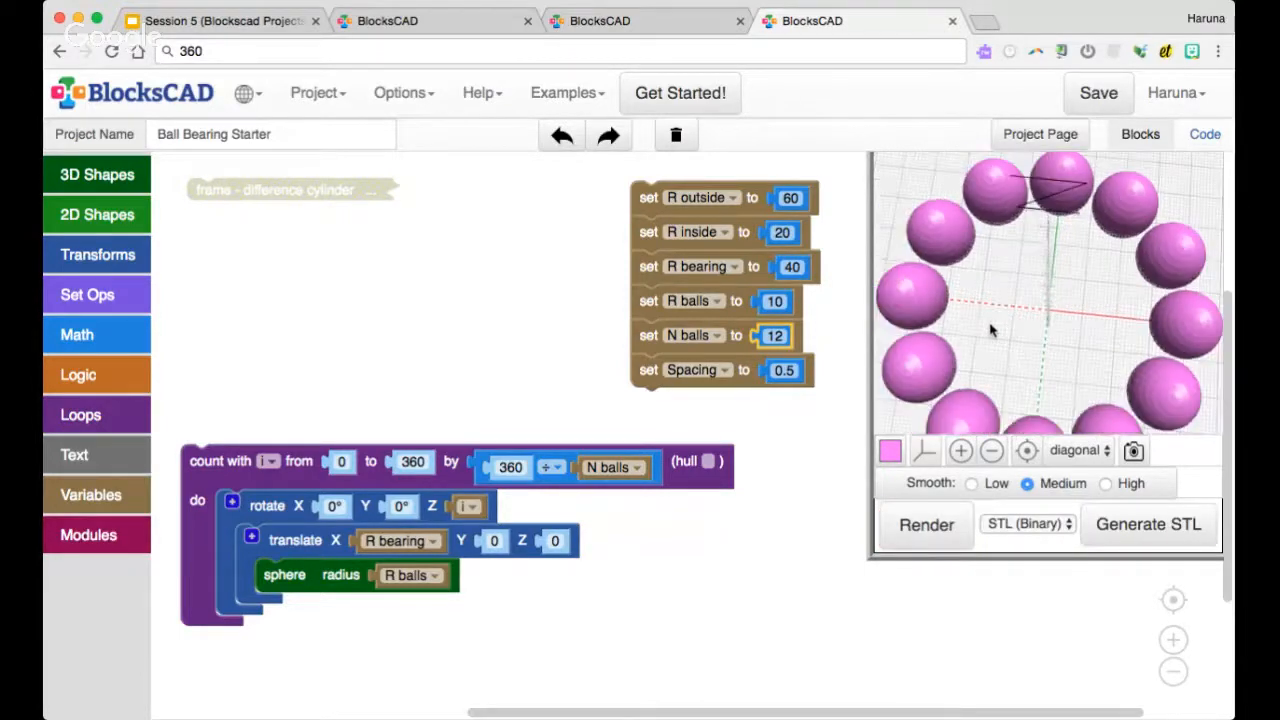
pyautogui.moveTo(992, 332); pyautogui.dragTo(893, 316)
pyautogui.scroll(-2, 1022, 309)
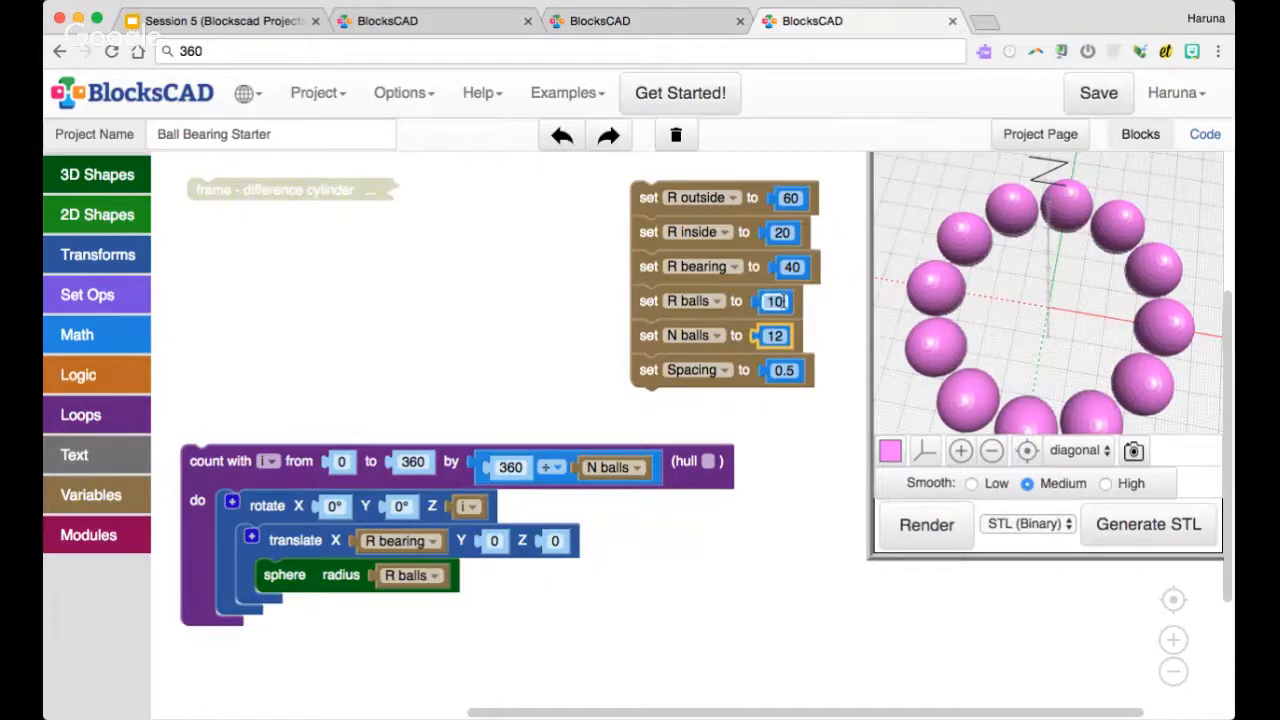
pyautogui.click(271, 410)
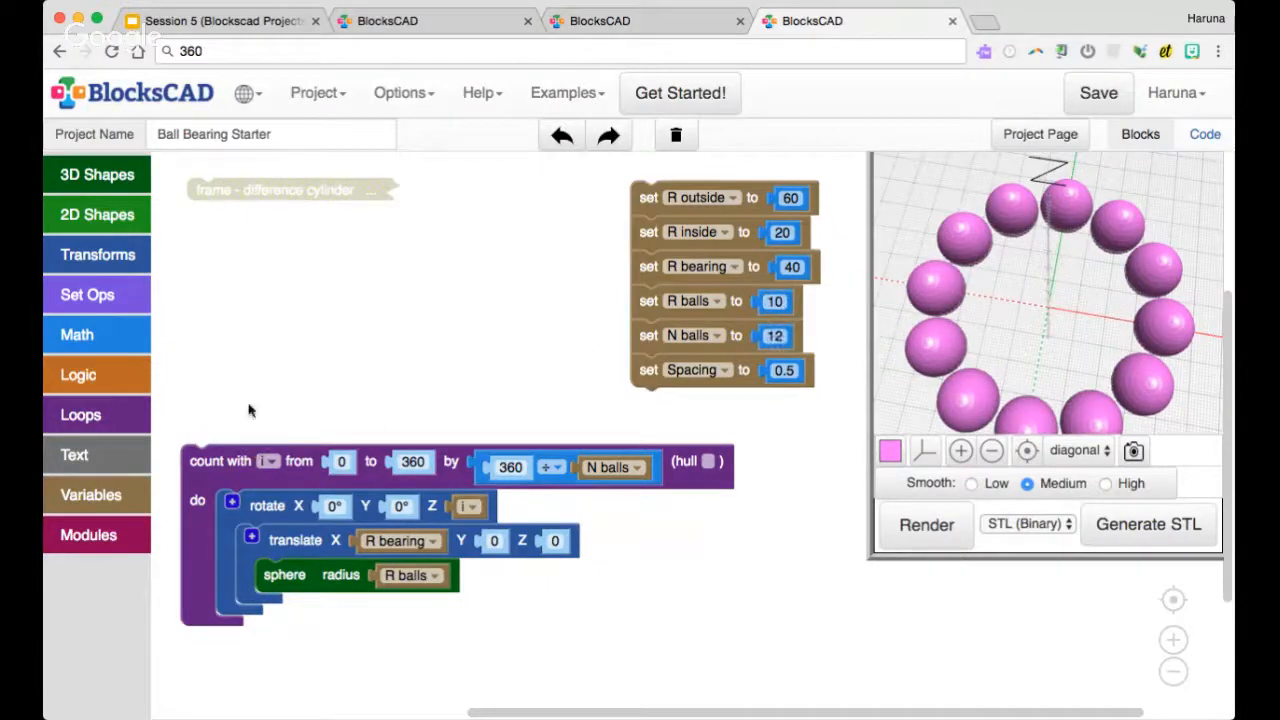
# Move the count loop up beneath the frame block and add the comment "balls" to it
pyautogui.moveTo(222, 463); pyautogui.dragTo(220, 276)
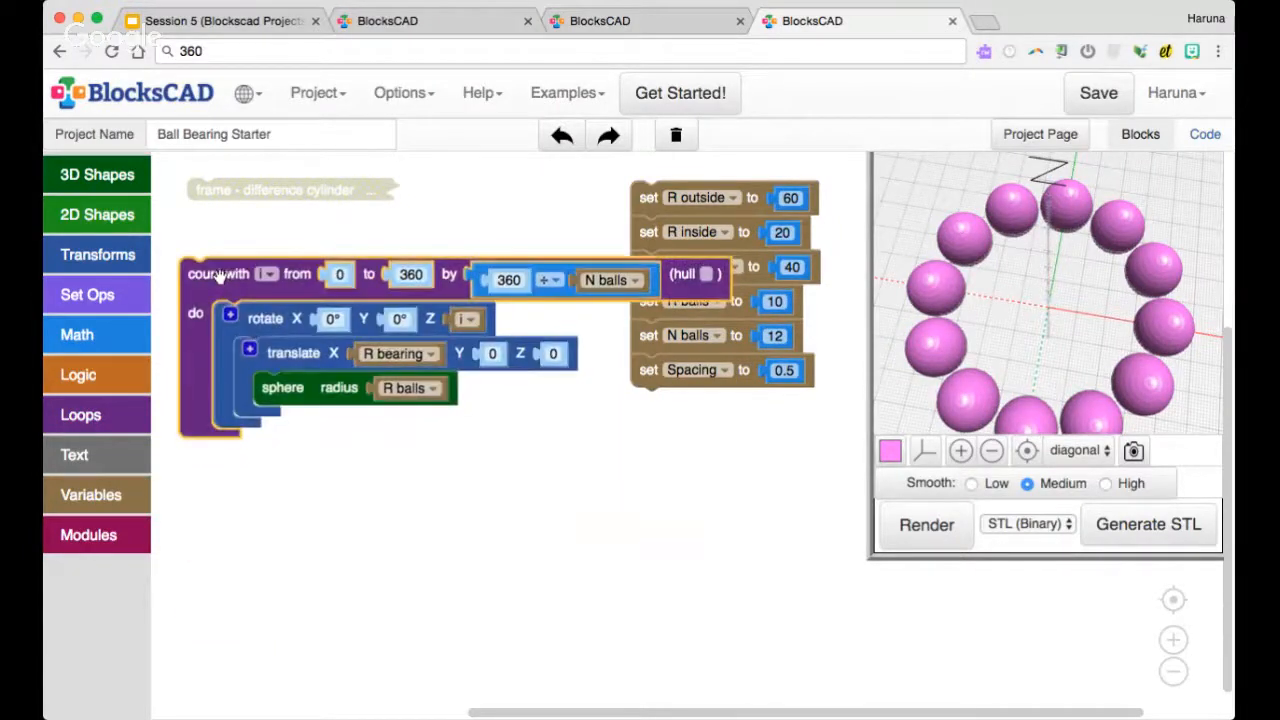
pyautogui.rightClick(218, 276)
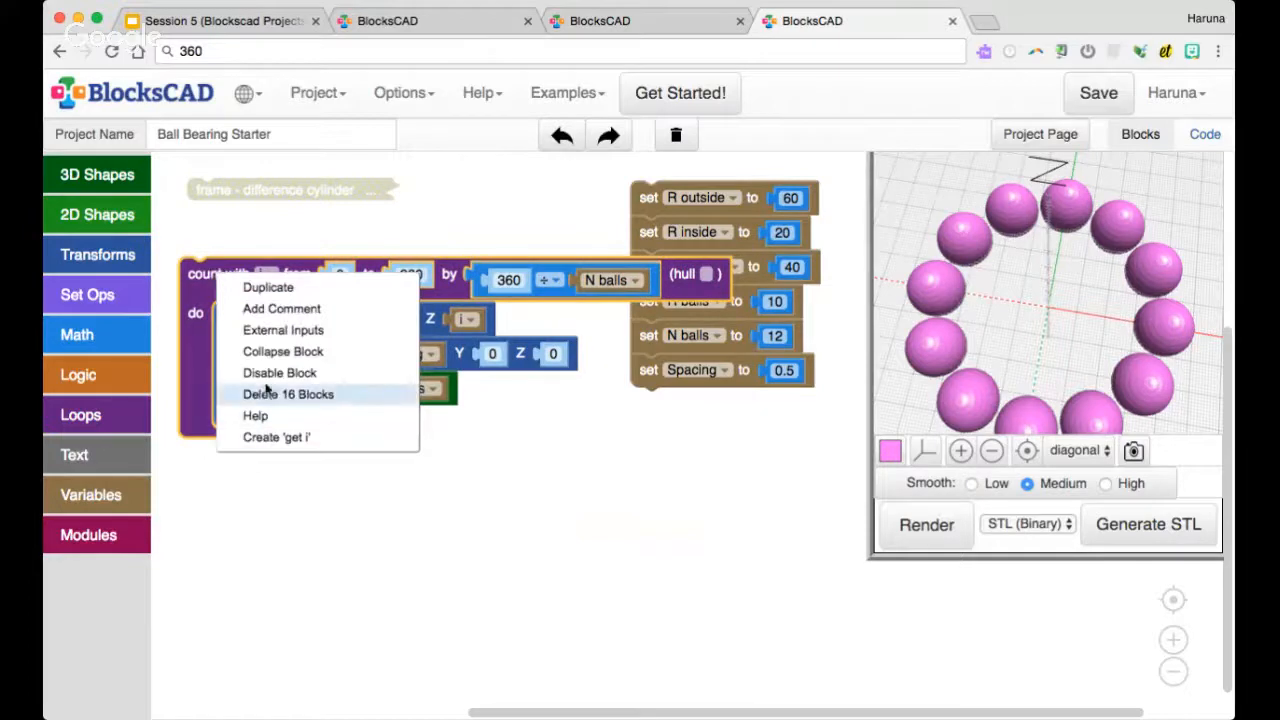
pyautogui.click(281, 308)
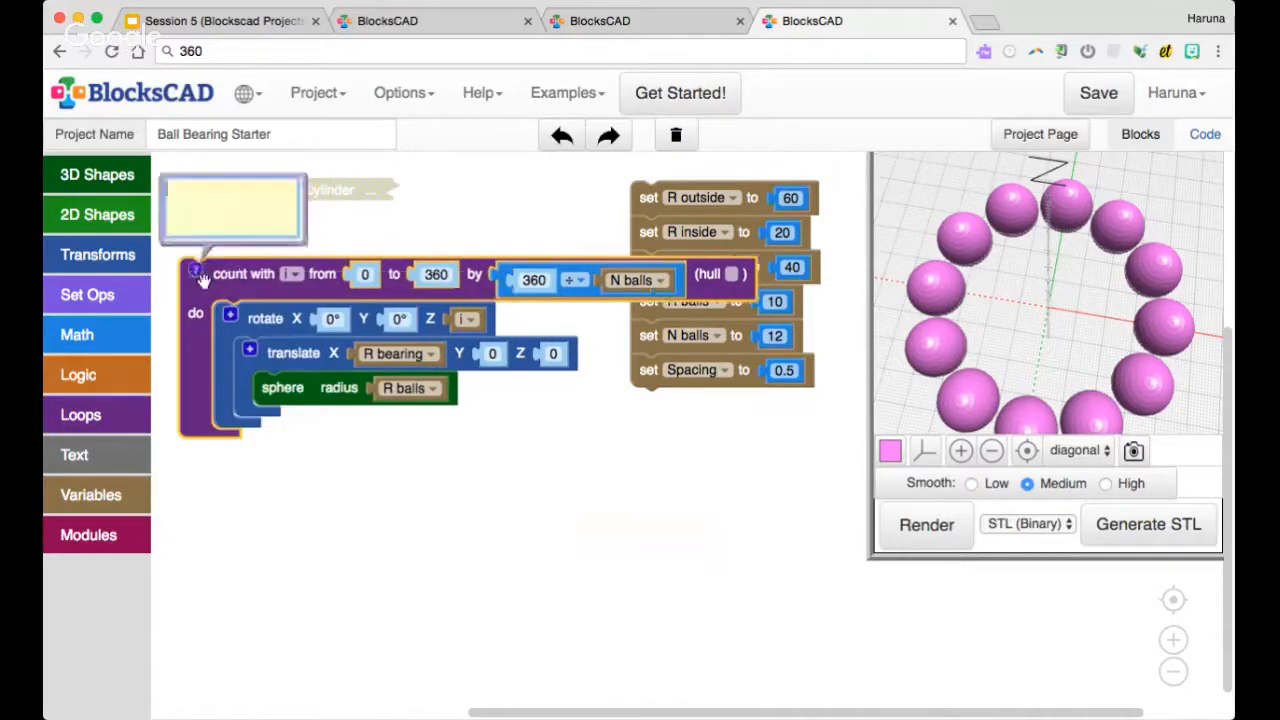
pyautogui.write('balls')
pyautogui.click(197, 273)
# Collapse the commented count loop and place it directly below the frame block
pyautogui.rightClick(202, 279)
pyautogui.click(240, 363)
pyautogui.moveTo(232, 270); pyautogui.dragTo(240, 249)
pyautogui.click(270, 324)
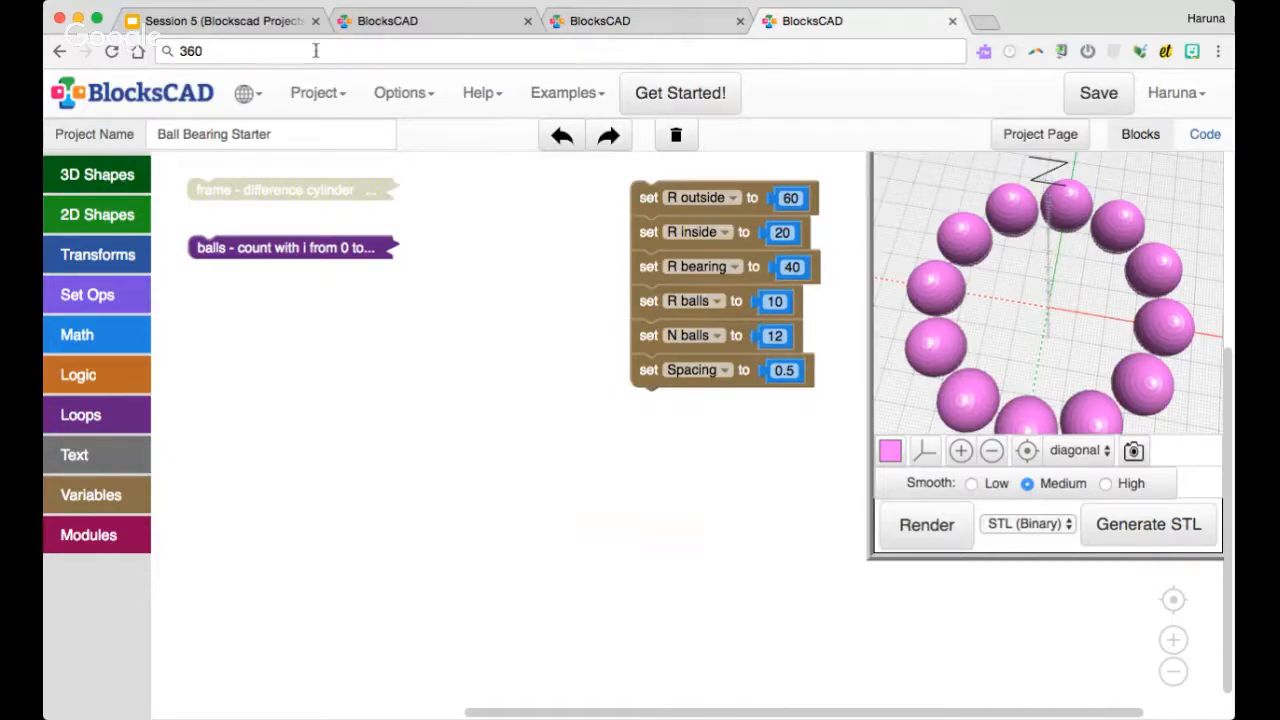
# Review the "Anatomy of a Ball Bearing" slide, return to the BlocksCAD project and add a torus block
pyautogui.click(225, 21)
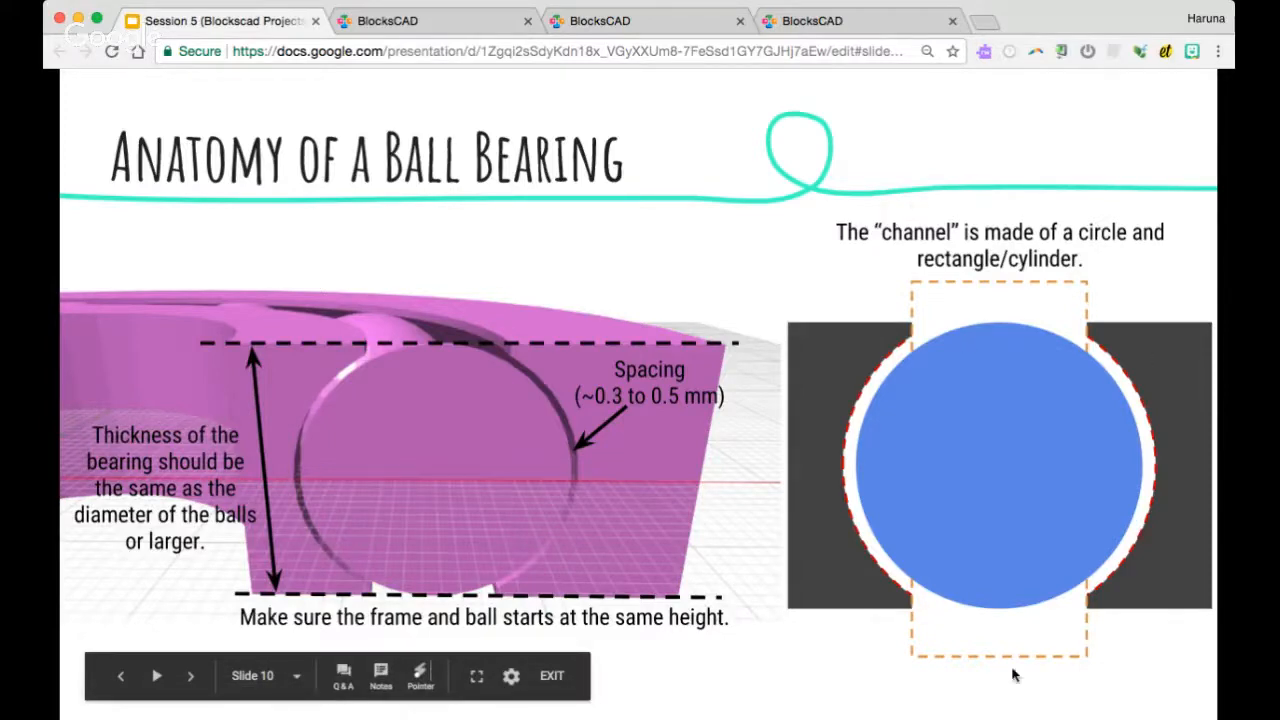
pyautogui.click(810, 24)
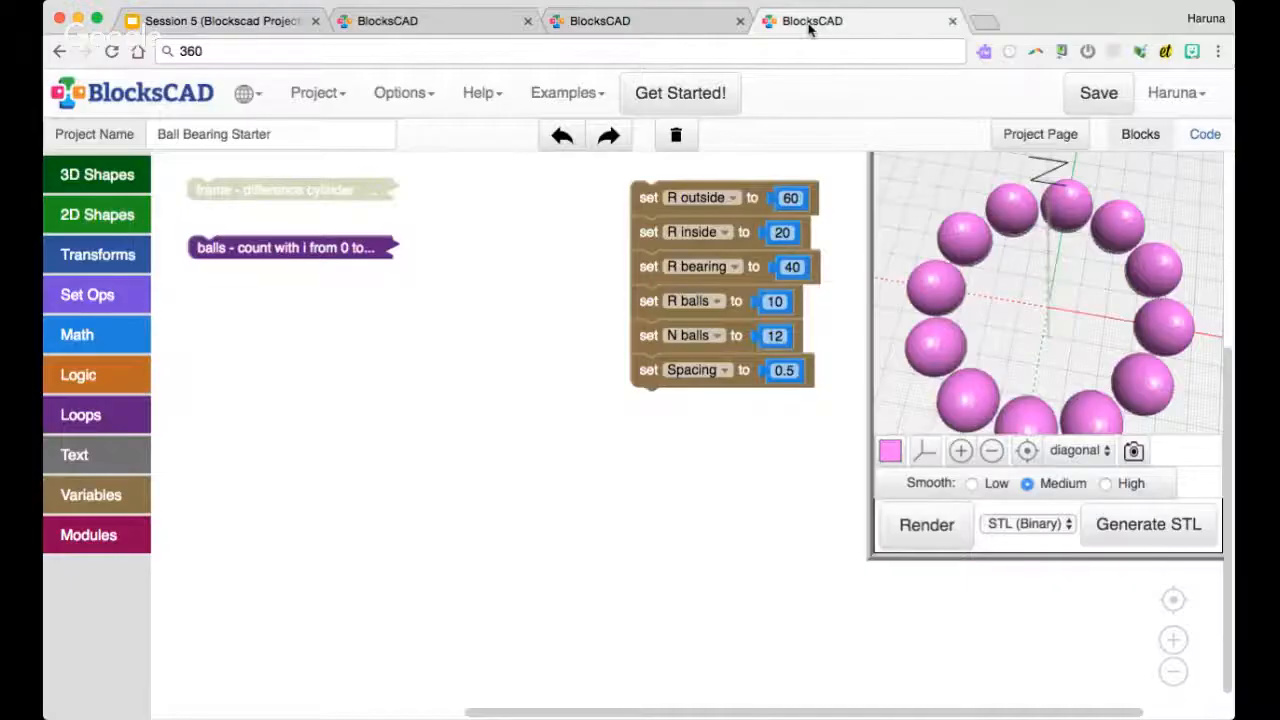
pyautogui.click(108, 178)
pyautogui.moveTo(200, 354); pyautogui.dragTo(210, 366)
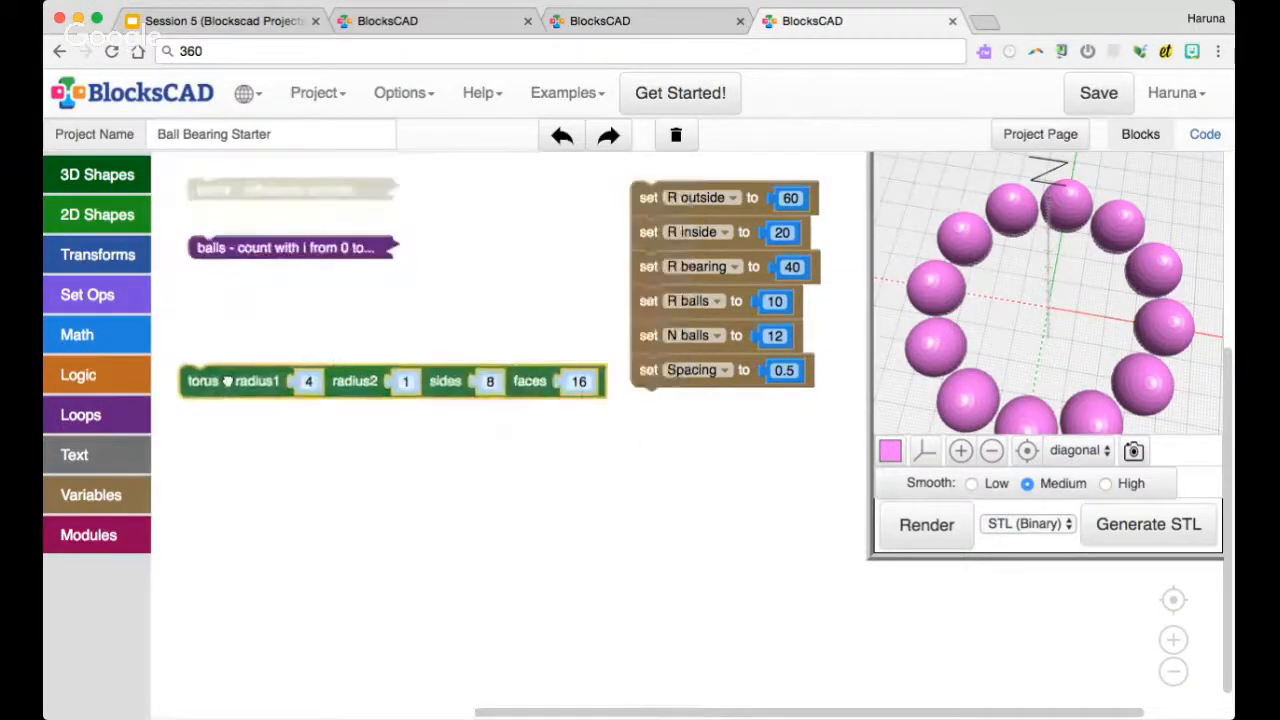
pyautogui.click(110, 177)
pyautogui.click(216, 355)
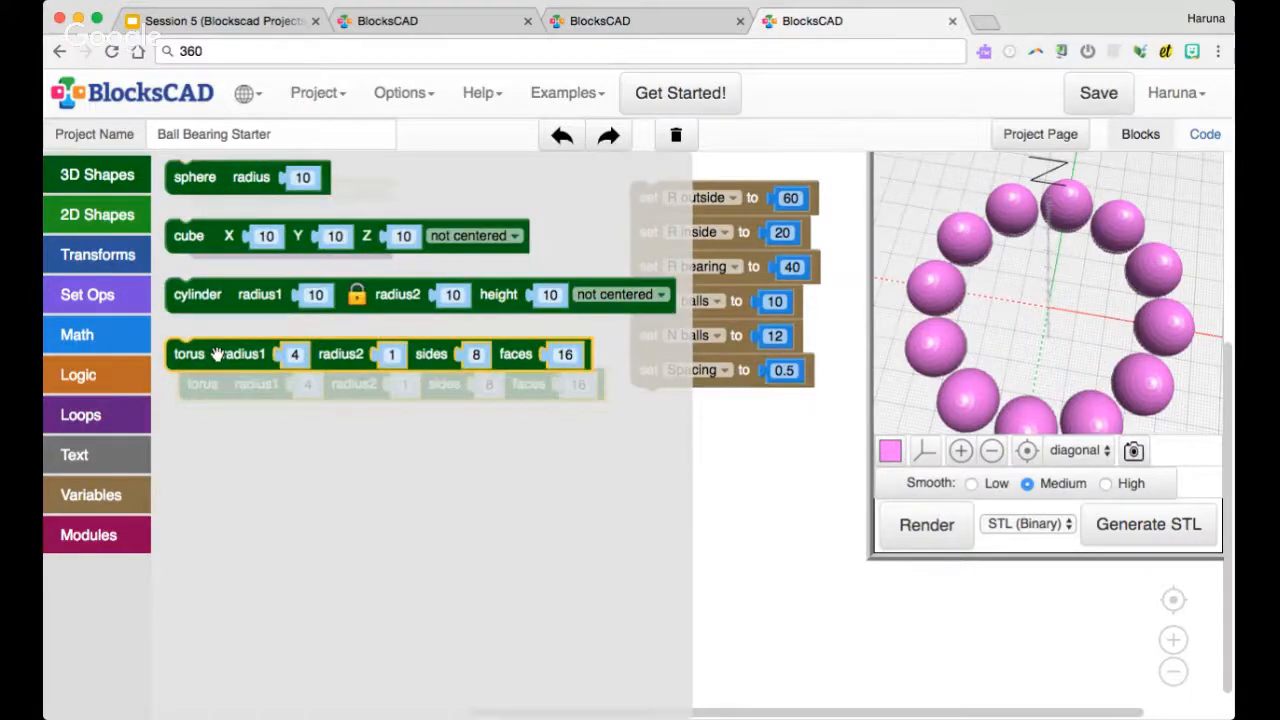
pyautogui.moveTo(217, 357)
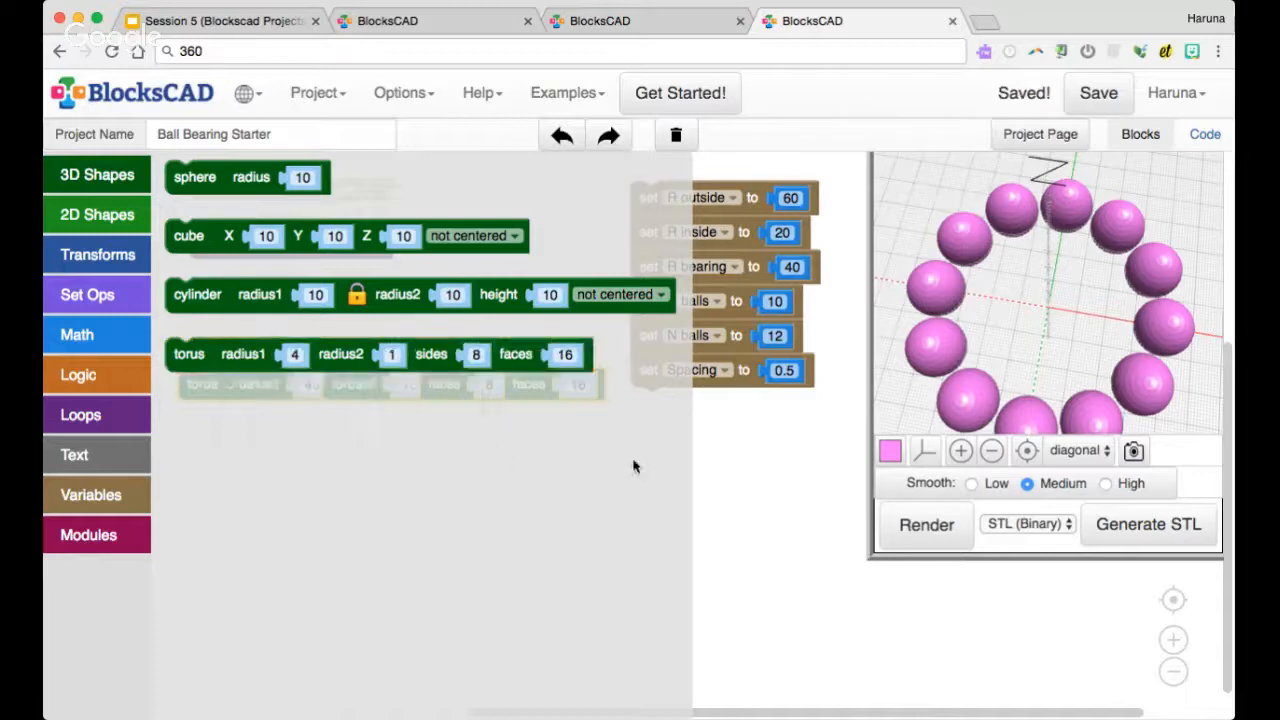
pyautogui.click(745, 461)
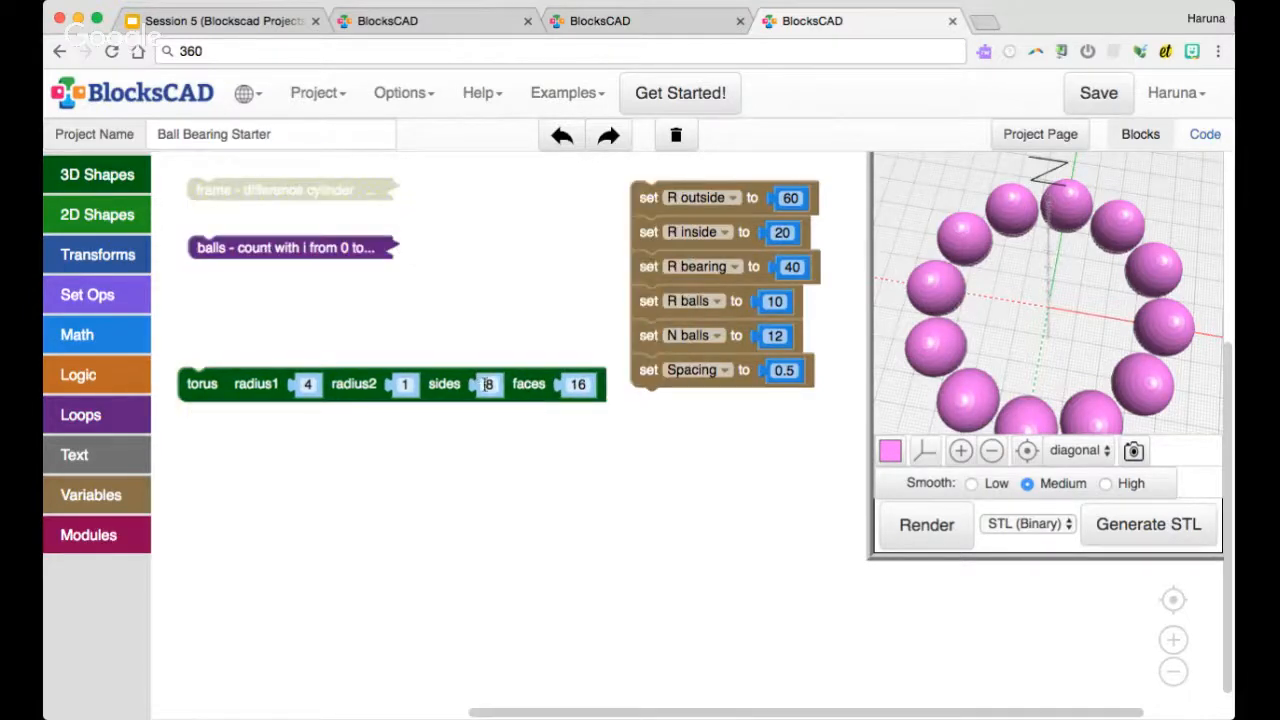
# Set the torus block's sides to 20 and its faces to 20
pyautogui.click(485, 384)
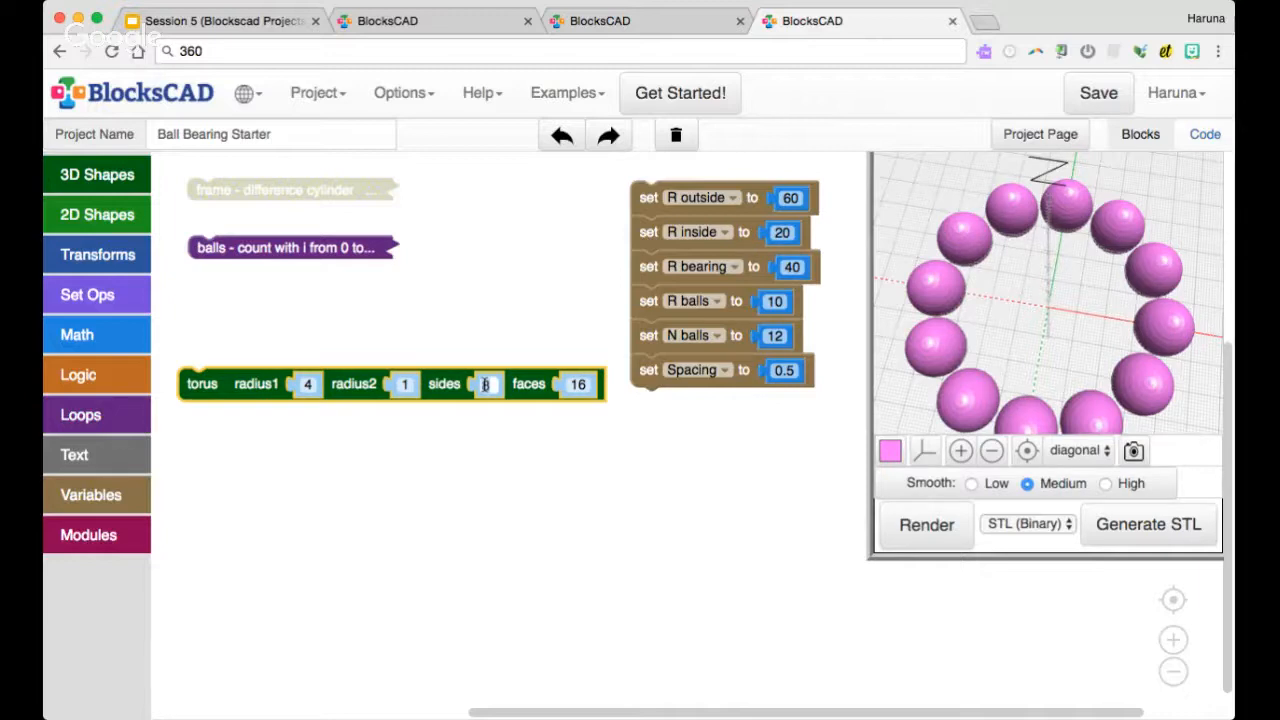
pyautogui.press('BackSpace')
pyautogui.write('20')
pyautogui.click(578, 384)
pyautogui.write('20')
pyautogui.press('Return')
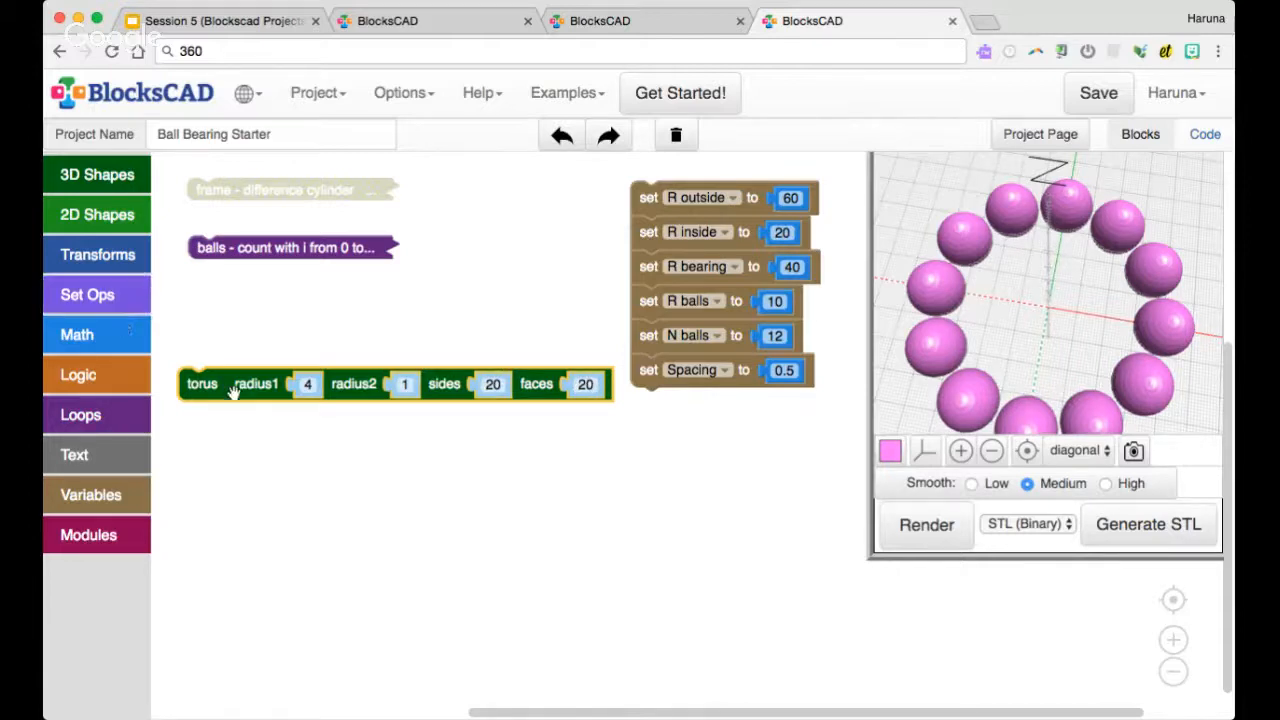
# Use the R bearing variable as the torus's radius1
pyautogui.rightClick(681, 268)
pyautogui.click(760, 414)
pyautogui.moveTo(666, 297); pyautogui.dragTo(318, 387)
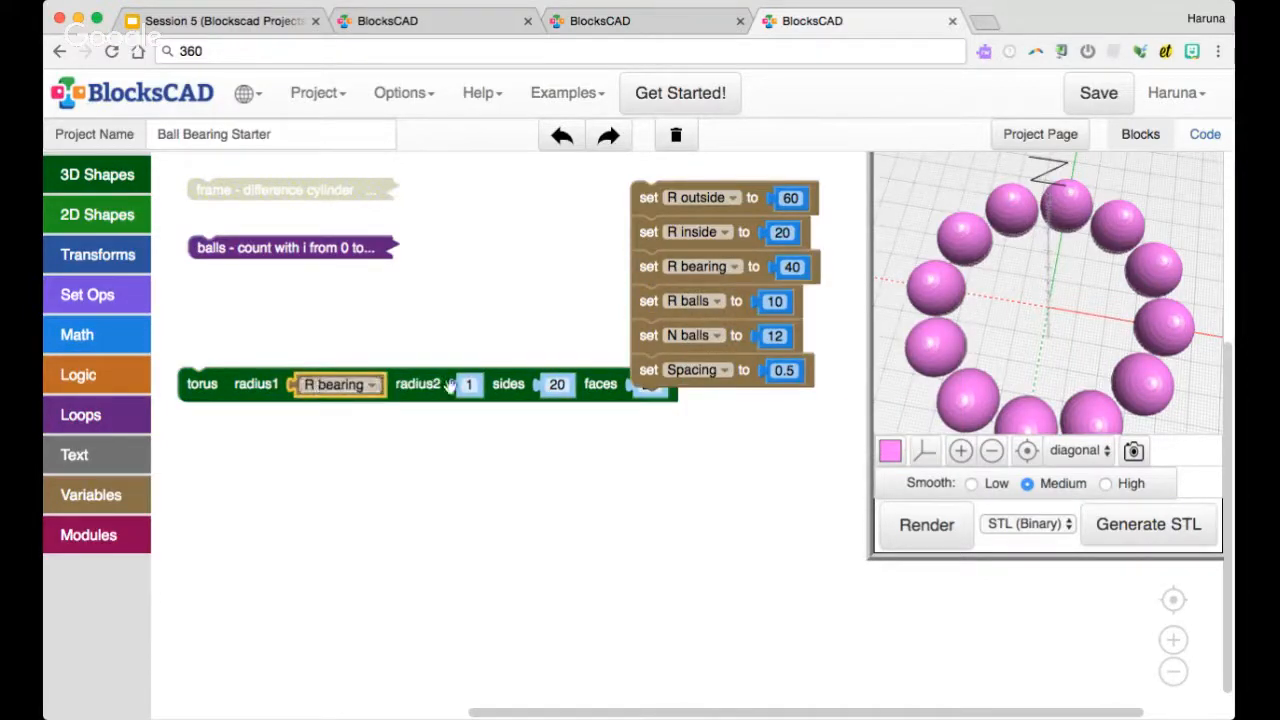
# Build the expression R balls + Spacing and use it as the torus's radius2
pyautogui.moveTo(446, 388); pyautogui.dragTo(444, 424)
pyautogui.click(110, 338)
pyautogui.moveTo(230, 262); pyautogui.dragTo(428, 350)
pyautogui.rightClick(710, 305)
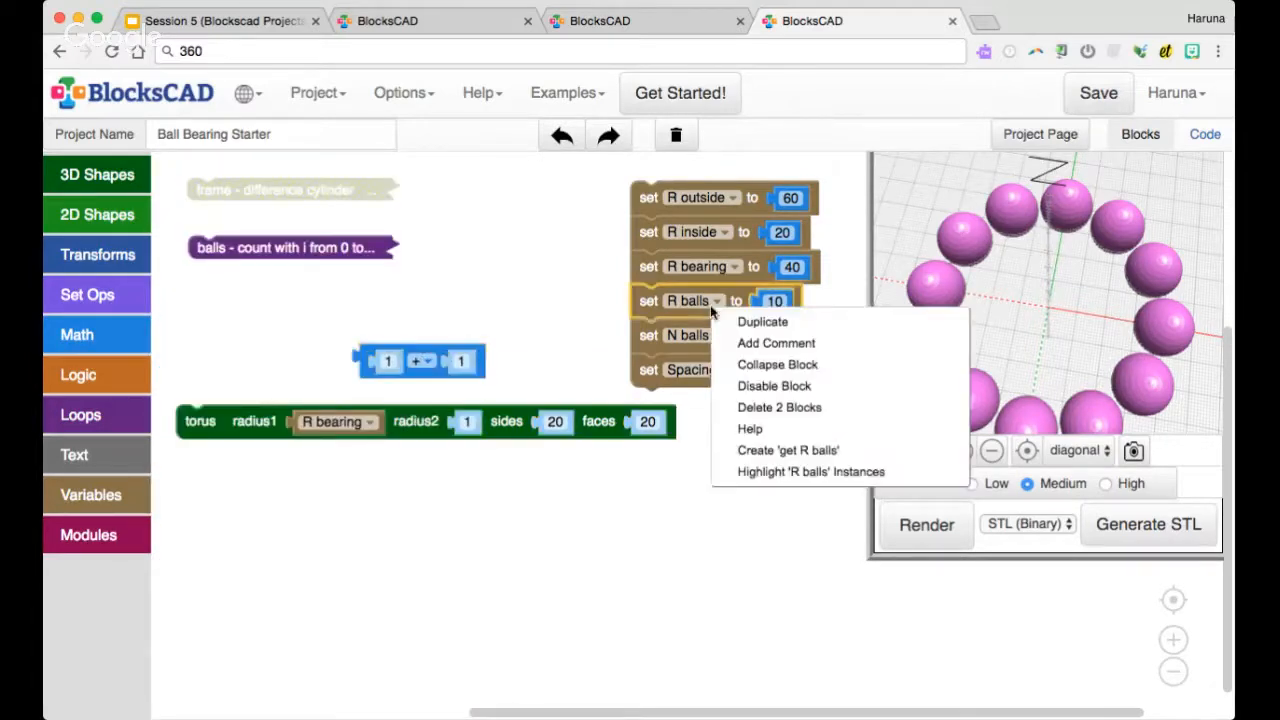
pyautogui.click(770, 448)
pyautogui.moveTo(672, 347); pyautogui.dragTo(397, 374)
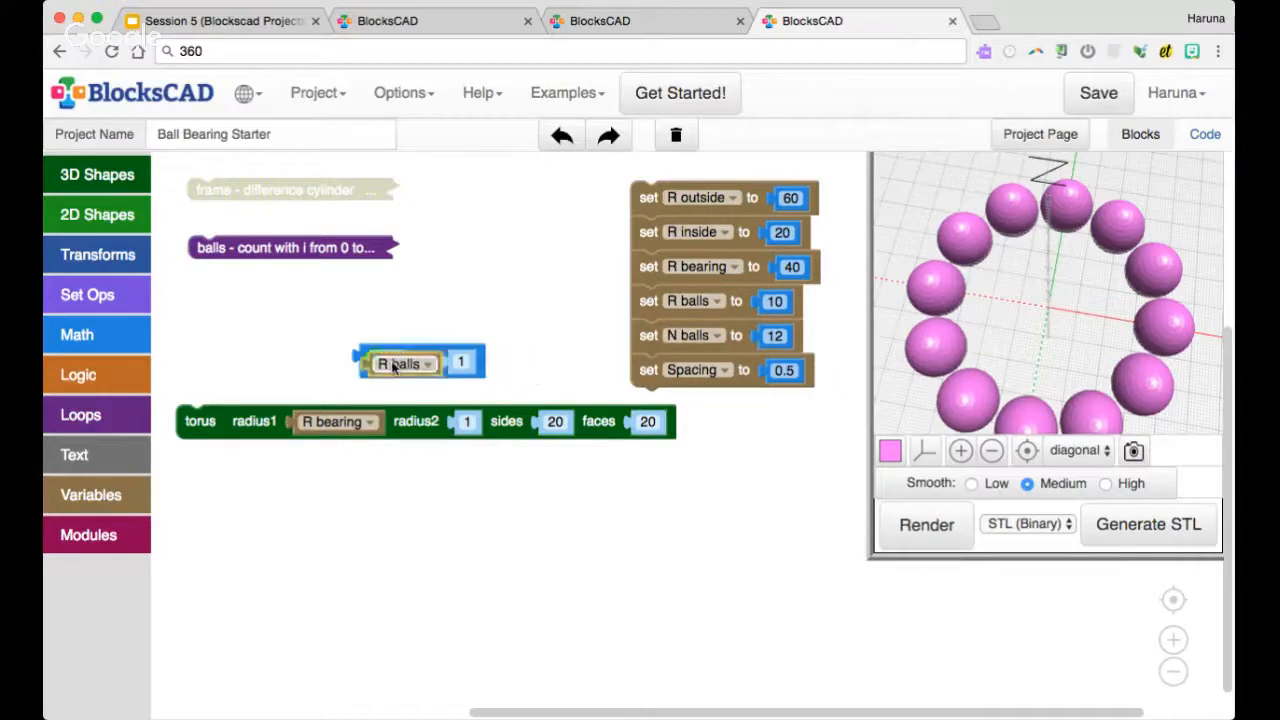
pyautogui.rightClick(690, 378)
pyautogui.click(765, 520)
pyautogui.moveTo(648, 404); pyautogui.dragTo(560, 432)
pyautogui.moveTo(239, 429); pyautogui.dragTo(248, 458)
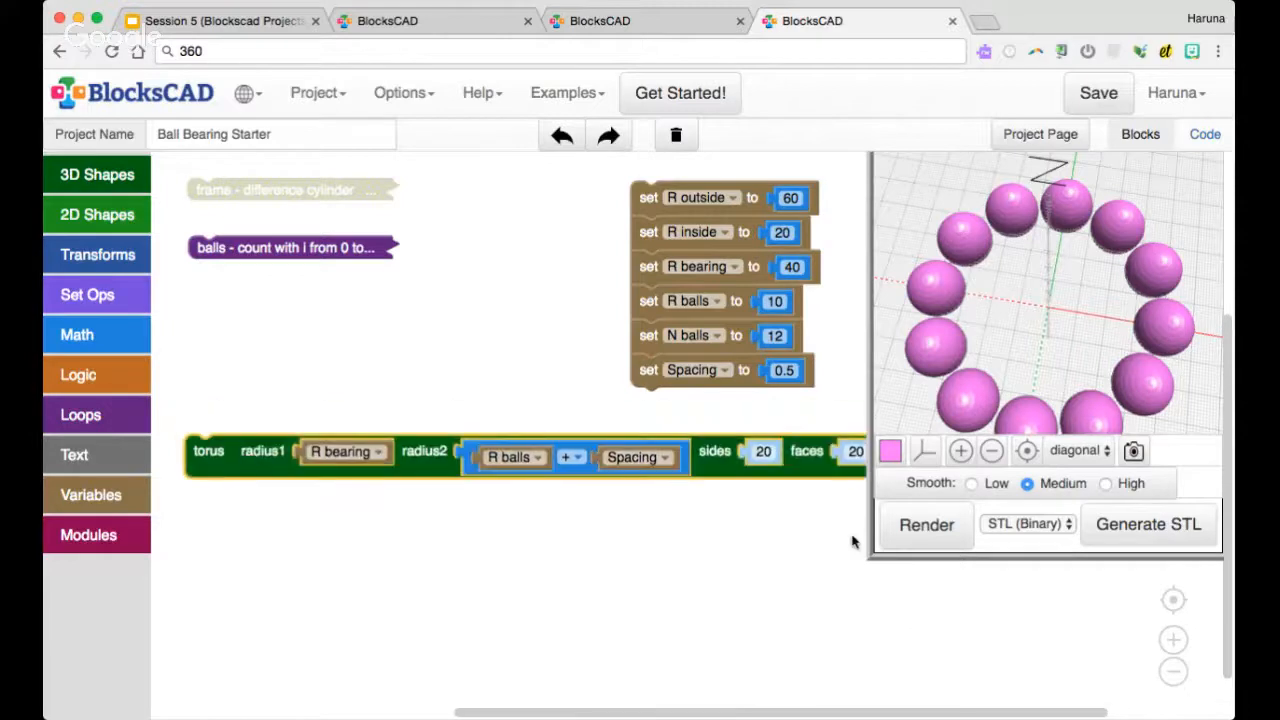
# Render the torus, set its sides to 40 and render it again to compare the smoothness
pyautogui.click(924, 528)
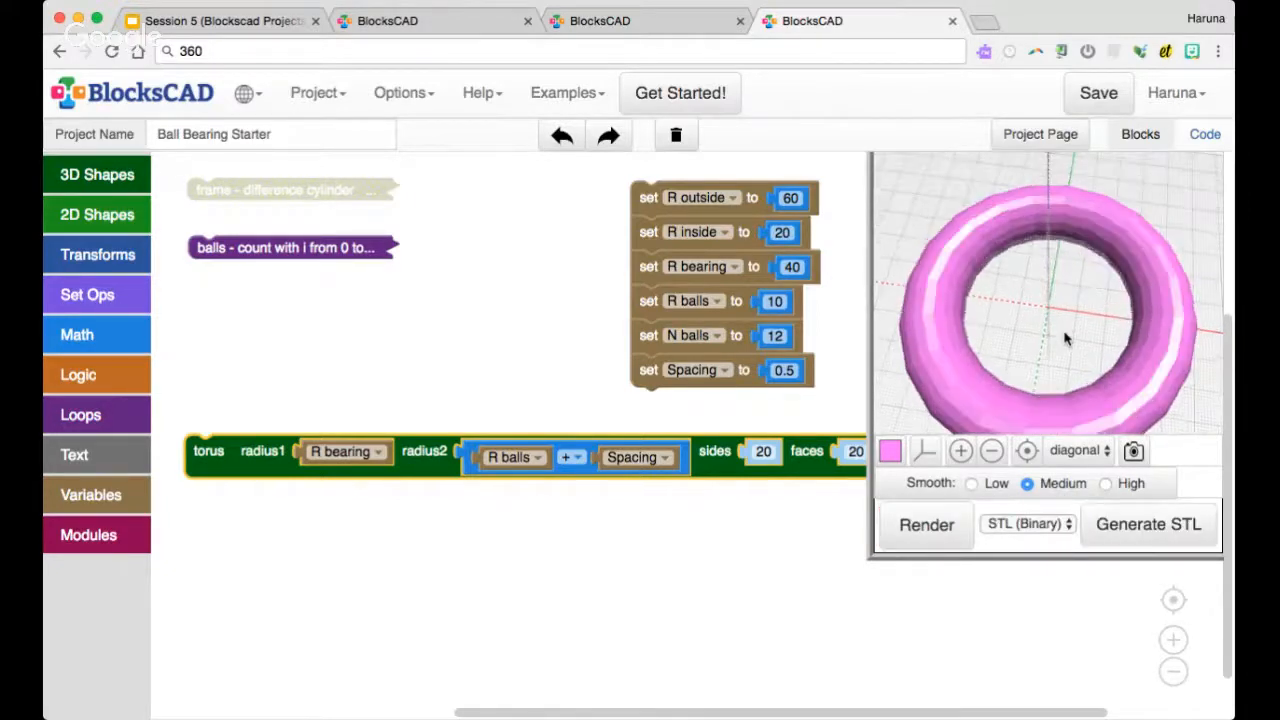
pyautogui.moveTo(1064, 324); pyautogui.dragTo(1065, 329)
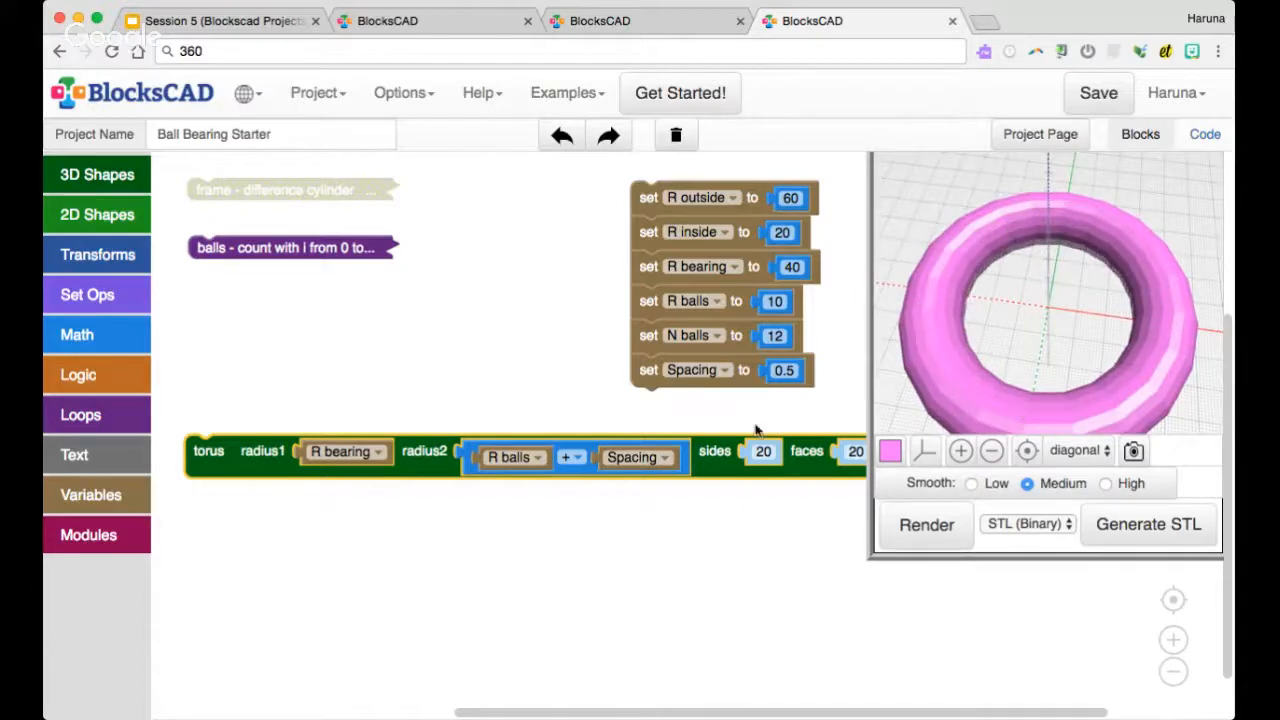
pyautogui.moveTo(813, 470); pyautogui.dragTo(799, 495)
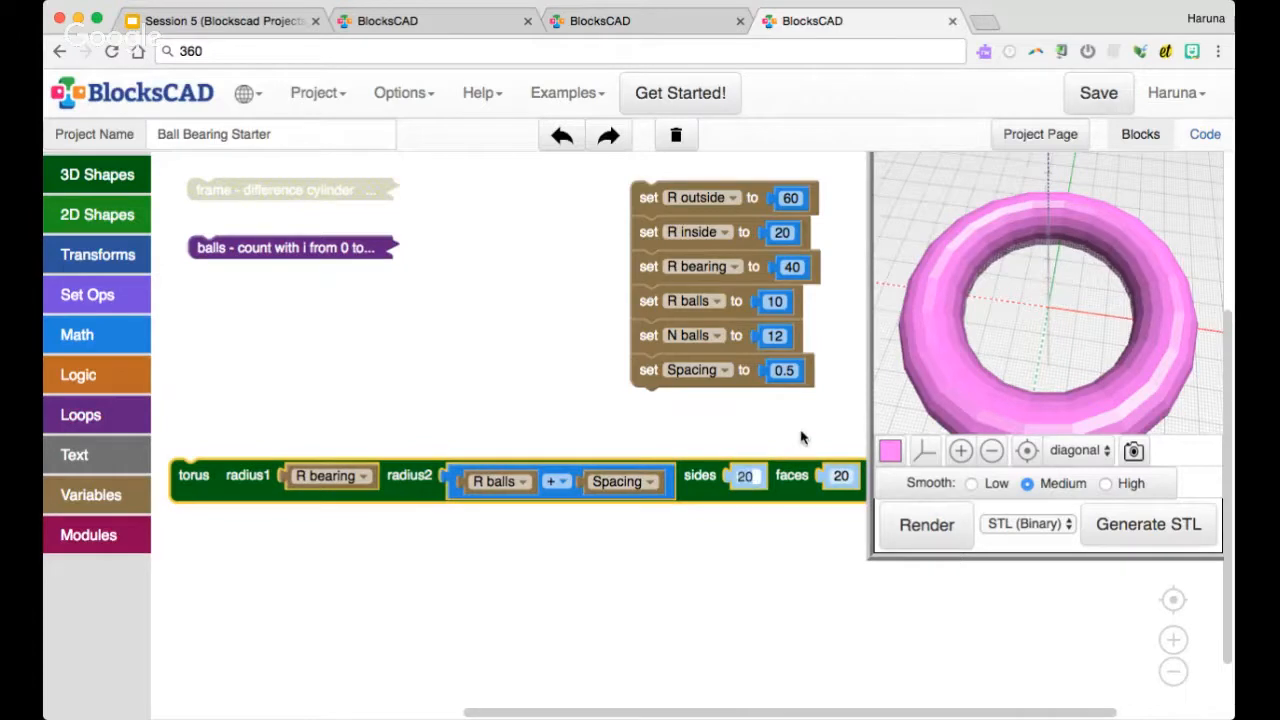
pyautogui.click(926, 512)
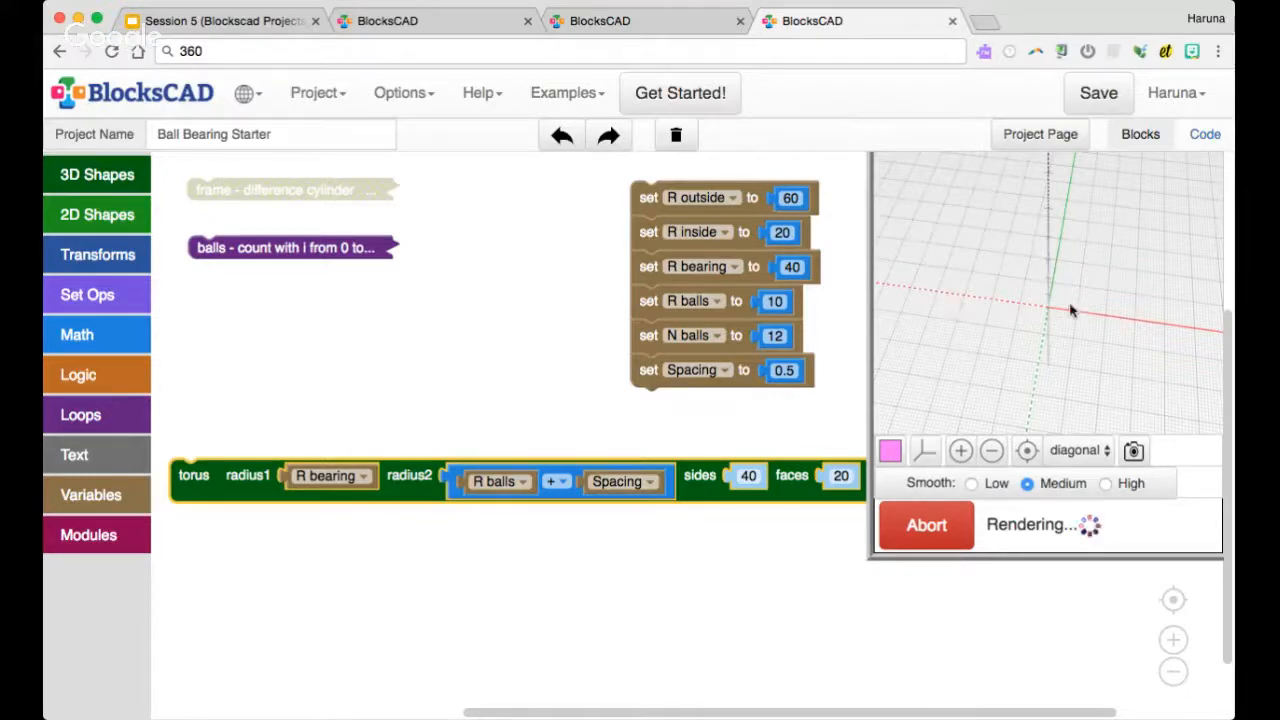
pyautogui.moveTo(1070, 311)
pyautogui.mouseDown()
pyautogui.moveTo(1071, 322)
pyautogui.moveTo(1077, 294)
pyautogui.mouseUp()
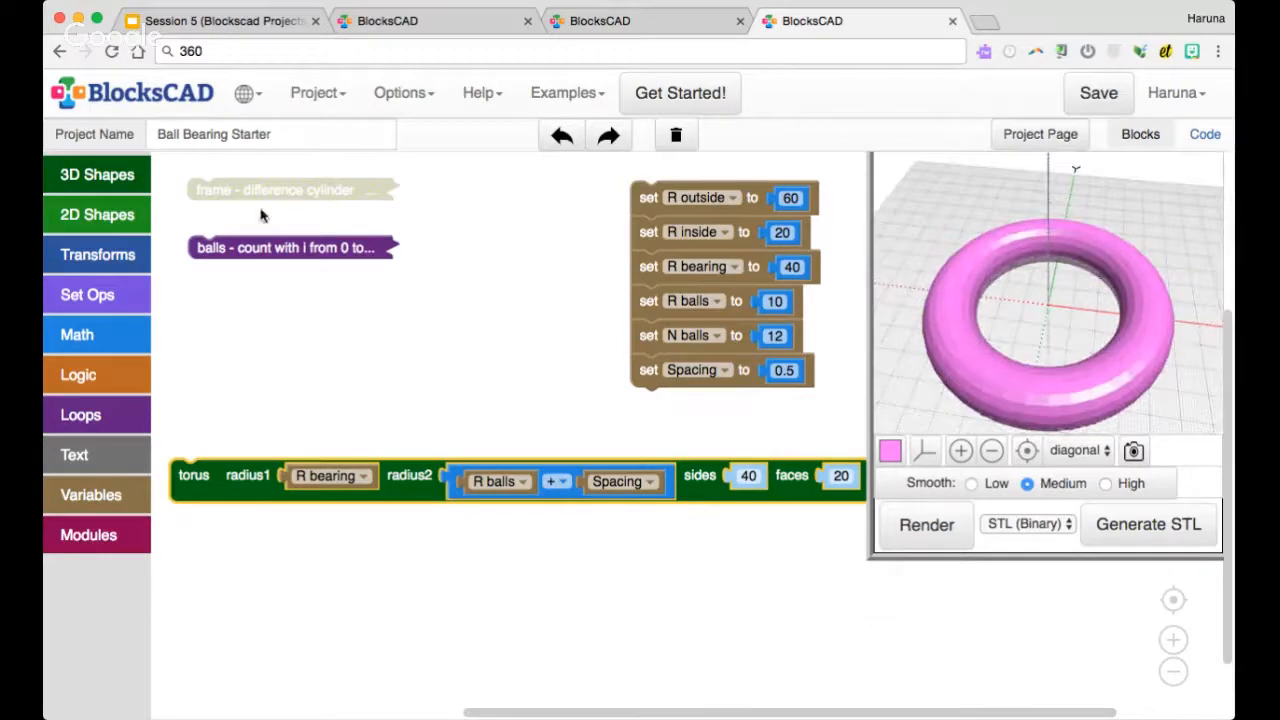
# Move the disabled frame block below the balls block, enable it and expand it
pyautogui.moveTo(255, 195); pyautogui.dragTo(257, 343)
pyautogui.rightClick(258, 343)
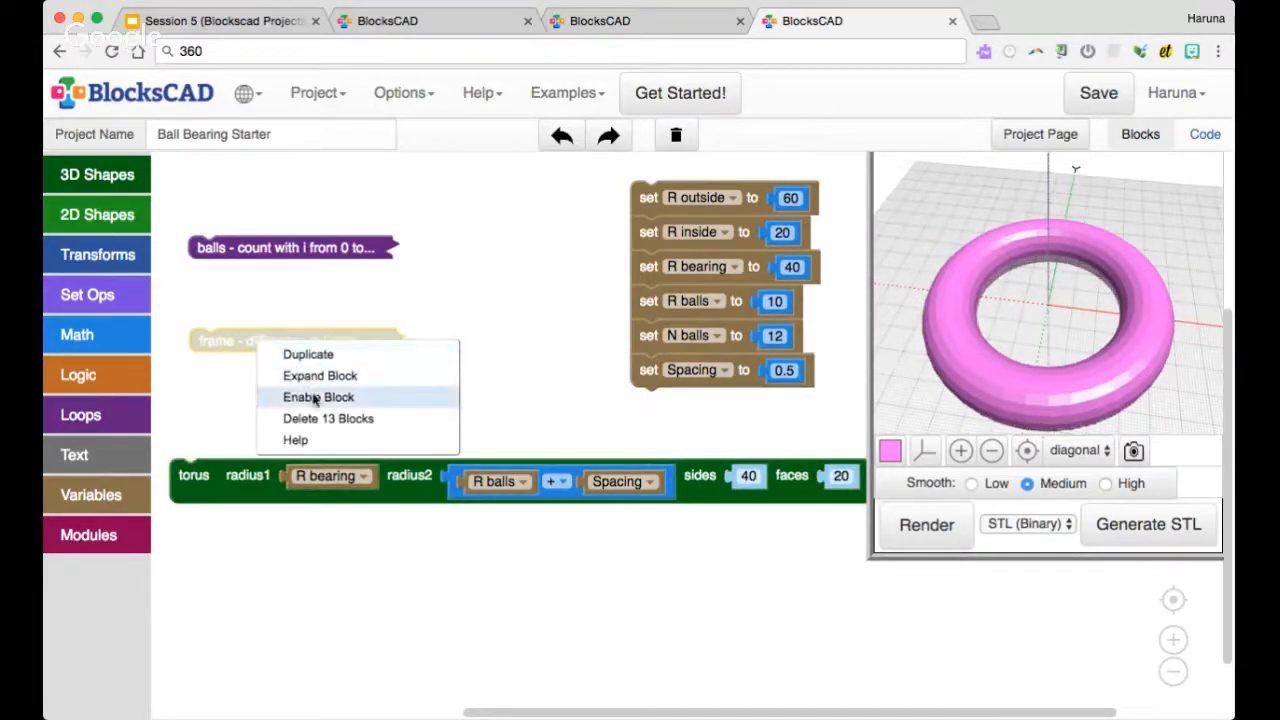
pyautogui.click(318, 397)
pyautogui.moveTo(257, 342); pyautogui.dragTo(257, 317)
pyautogui.rightClick(258, 317)
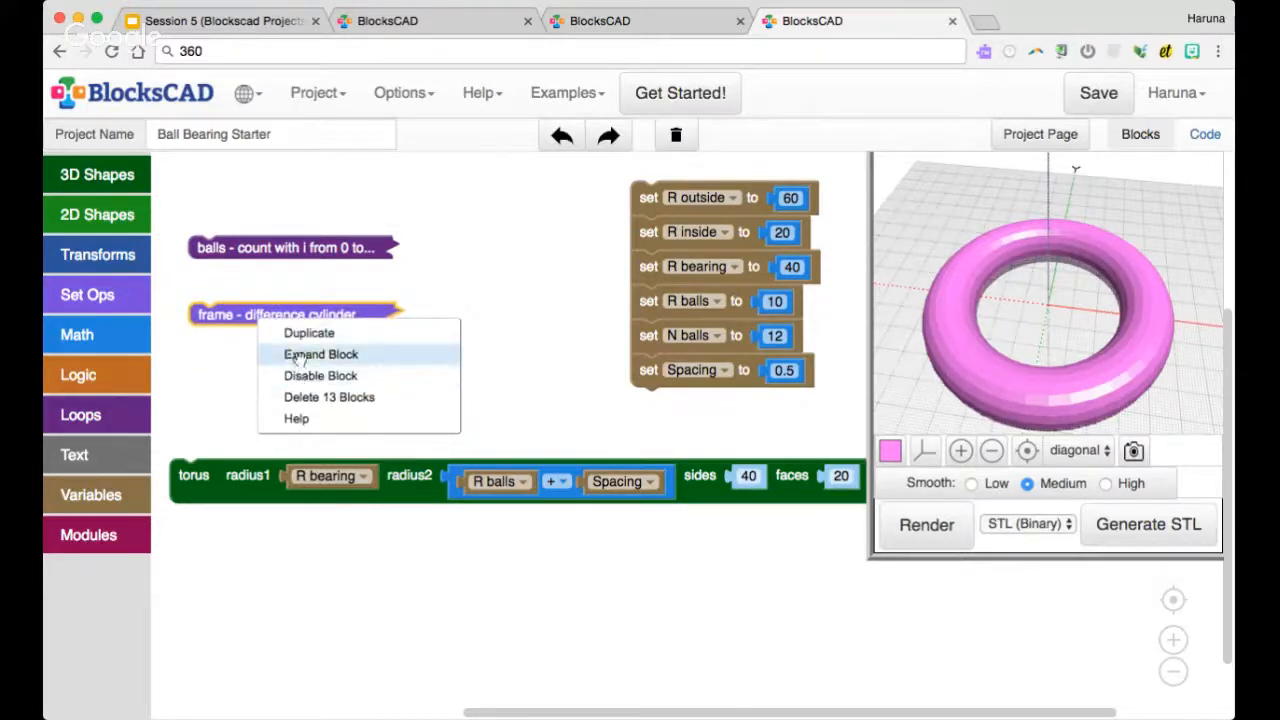
pyautogui.click(302, 354)
# Add a second minus slot to the frame's difference block and nest the torus in it
pyautogui.moveTo(700, 496); pyautogui.dragTo(946, 539)
pyautogui.click(205, 318)
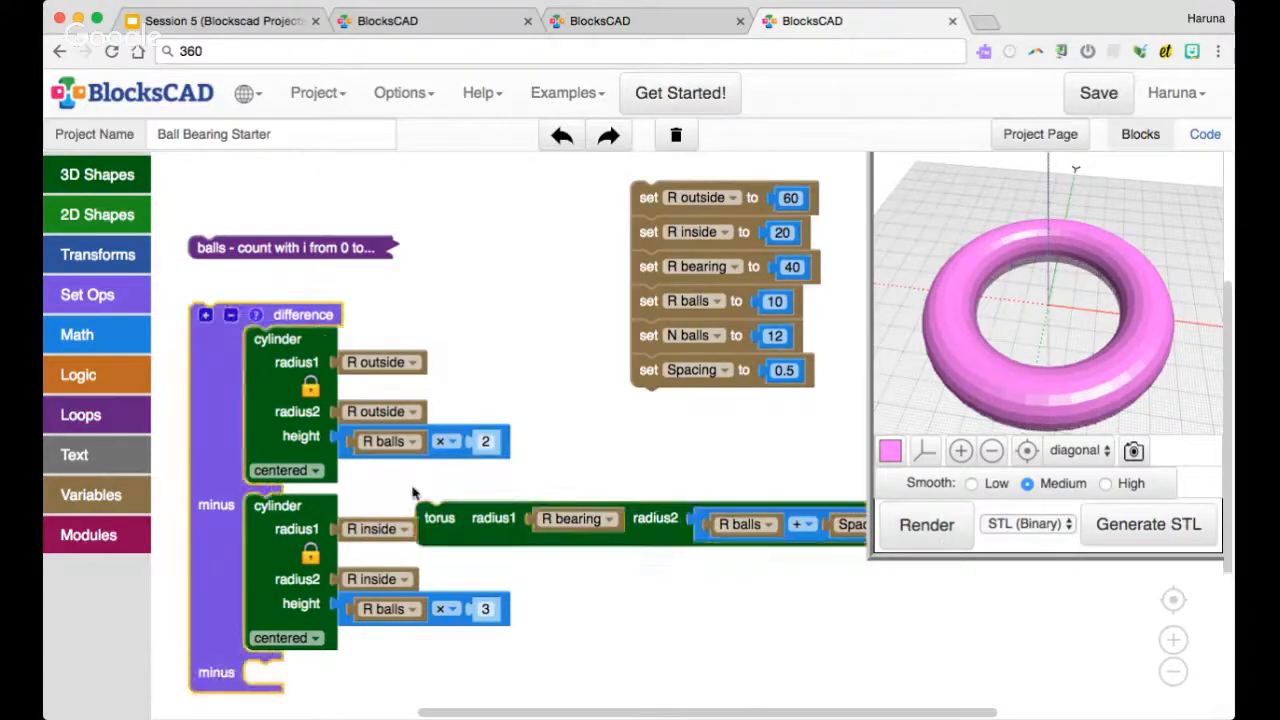
pyautogui.moveTo(479, 512); pyautogui.dragTo(308, 673)
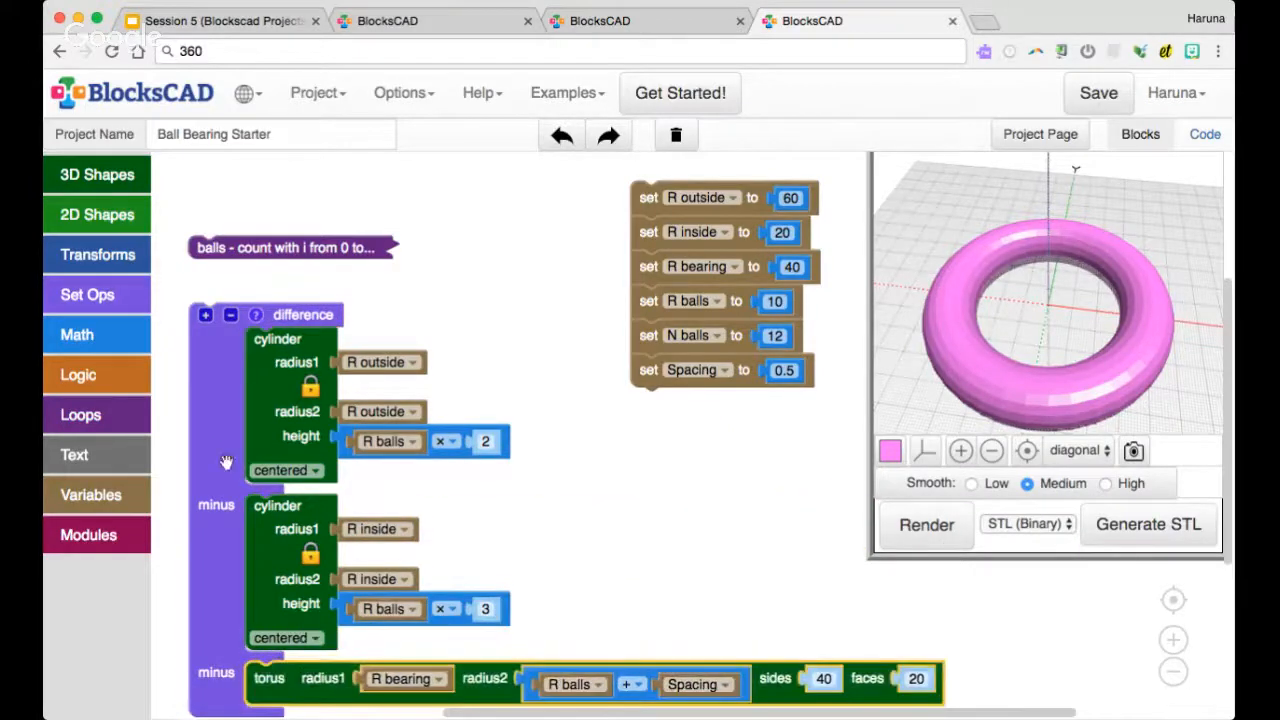
# Render the frame with the torus channel subtracted, tidy the balls and difference blocks, and inspect the groove from several angles
pyautogui.moveTo(229, 463); pyautogui.dragTo(237, 447)
pyautogui.click(890, 521)
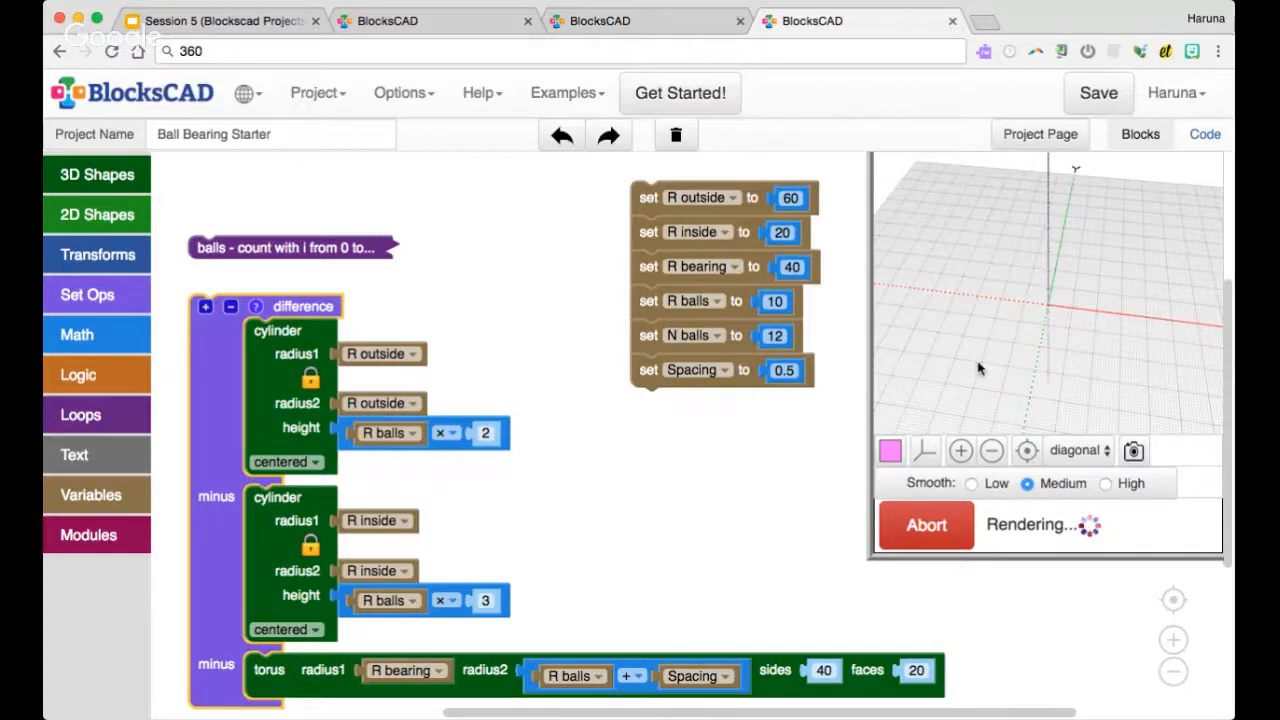
pyautogui.moveTo(365, 252); pyautogui.dragTo(360, 194)
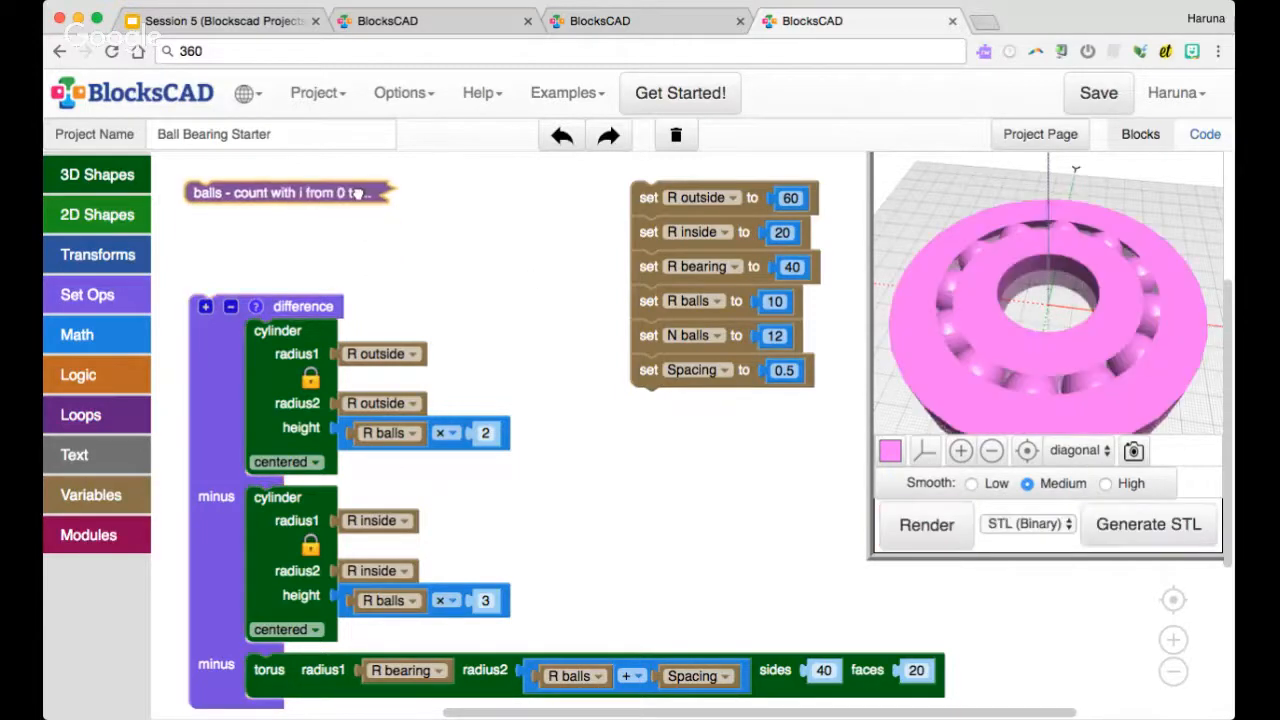
pyautogui.moveTo(208, 326); pyautogui.dragTo(201, 252)
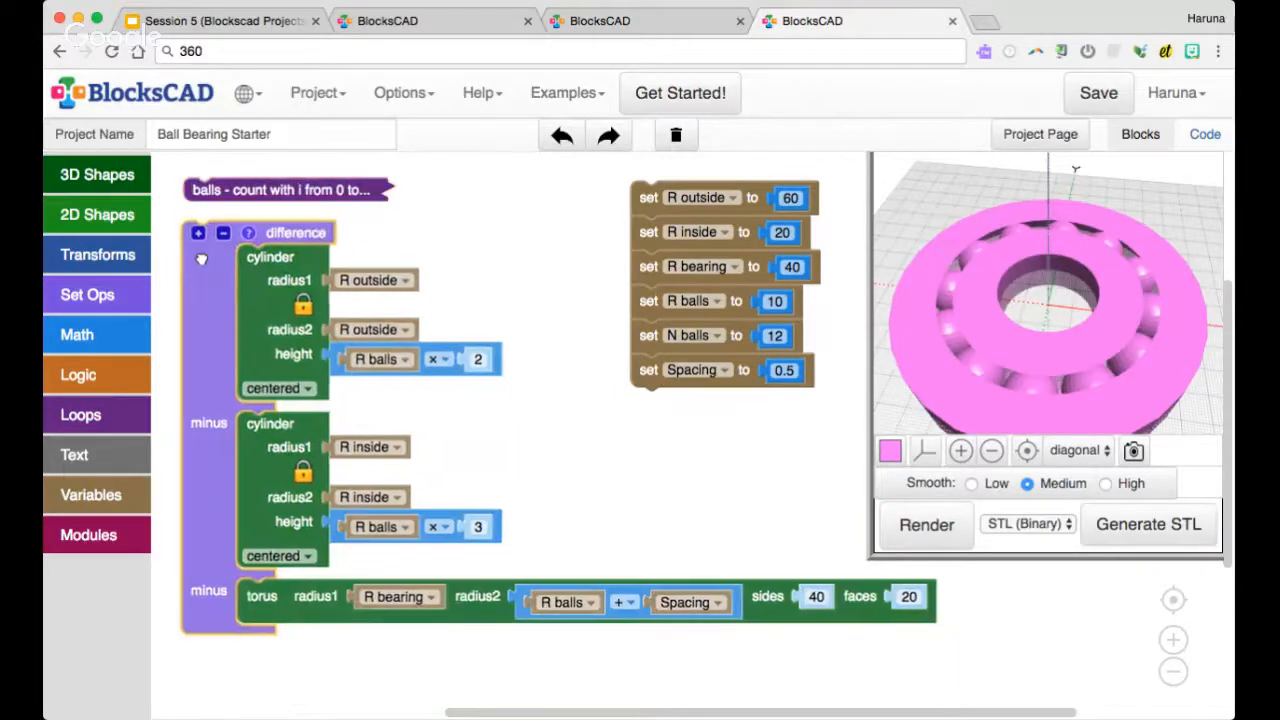
pyautogui.scroll(2, 1020, 345)
pyautogui.moveTo(1010, 322)
pyautogui.mouseDown()
pyautogui.moveTo(999, 205)
pyautogui.moveTo(1004, 291)
pyautogui.moveTo(1015, 250)
pyautogui.moveTo(1038, 286)
pyautogui.moveTo(1022, 250)
pyautogui.moveTo(1030, 320)
pyautogui.mouseUp()
# Review the Anatomy of a Ball Bearing slide for the channel's shape, return to the Ball Bearing Starter project and inspect the rendered groove
pyautogui.click(645, 32)
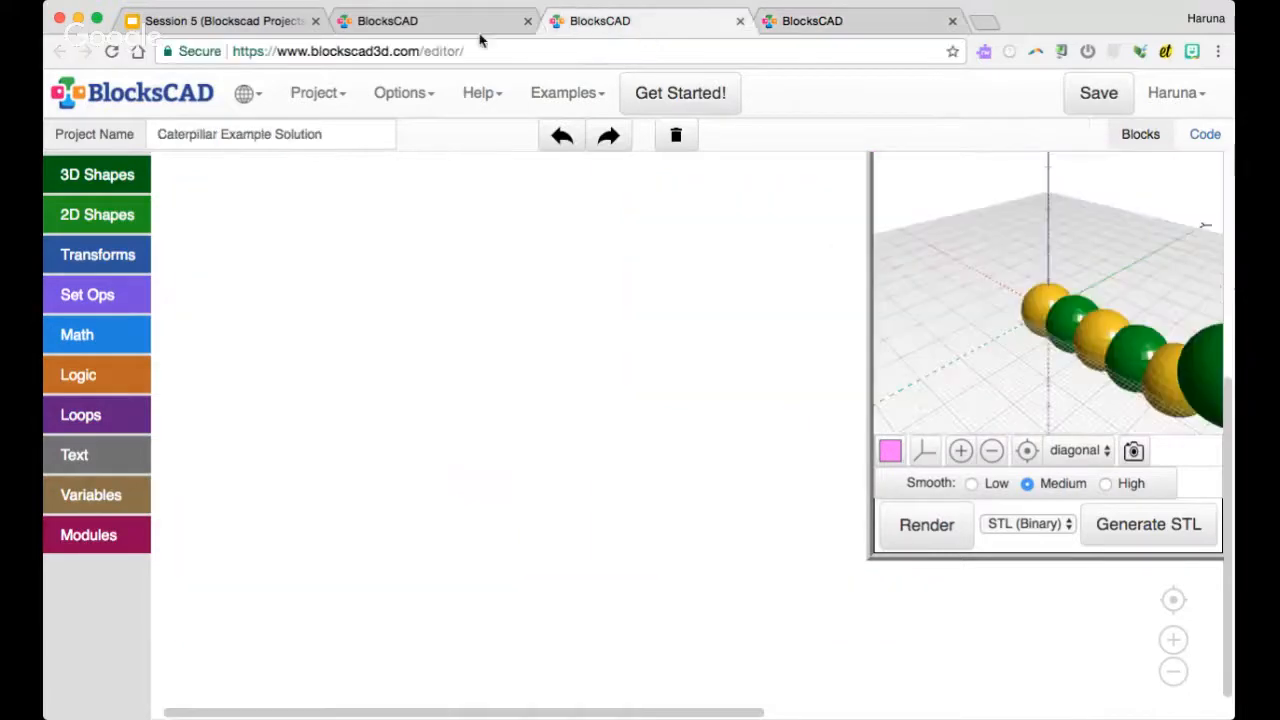
pyautogui.click(250, 25)
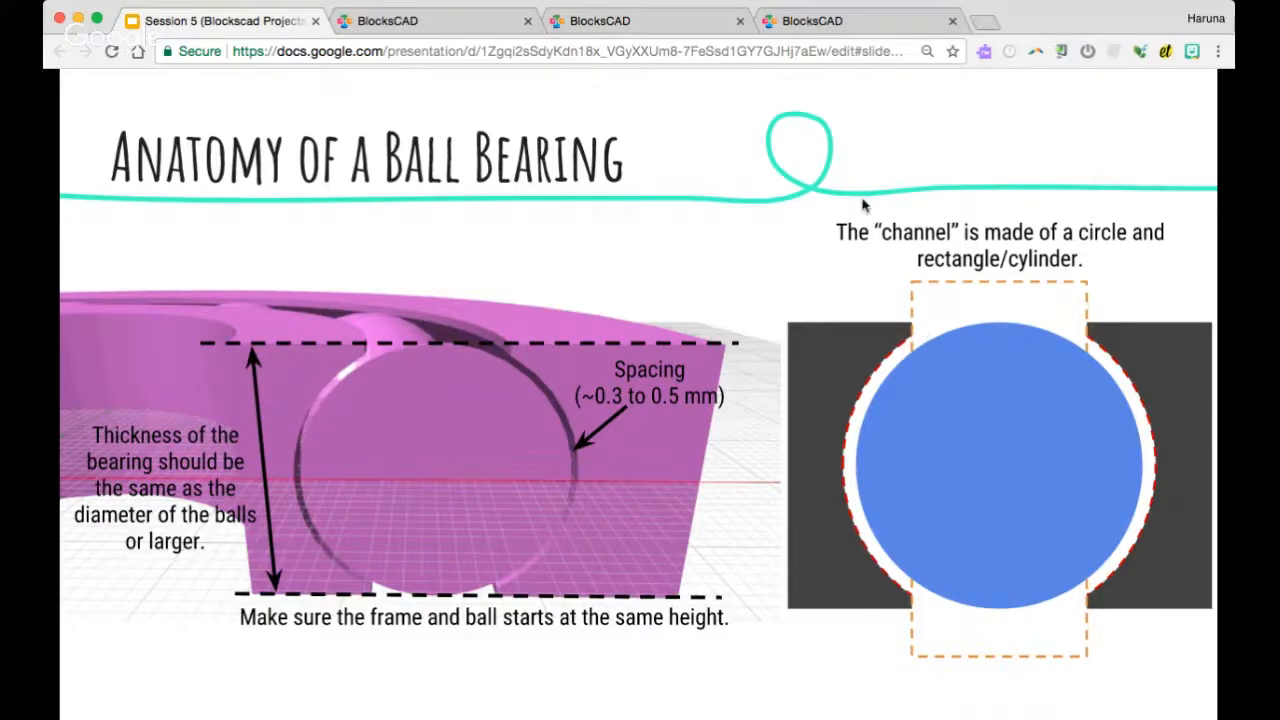
pyautogui.click(820, 20)
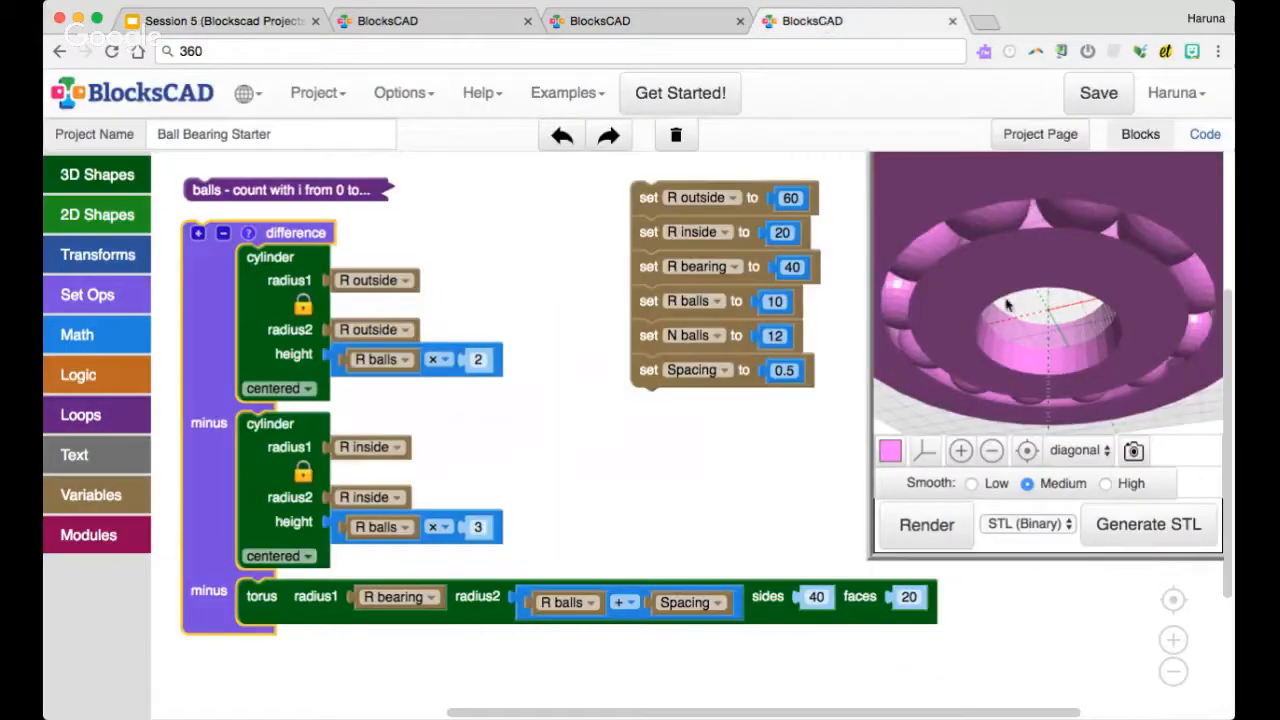
pyautogui.moveTo(1010, 287); pyautogui.dragTo(965, 358)
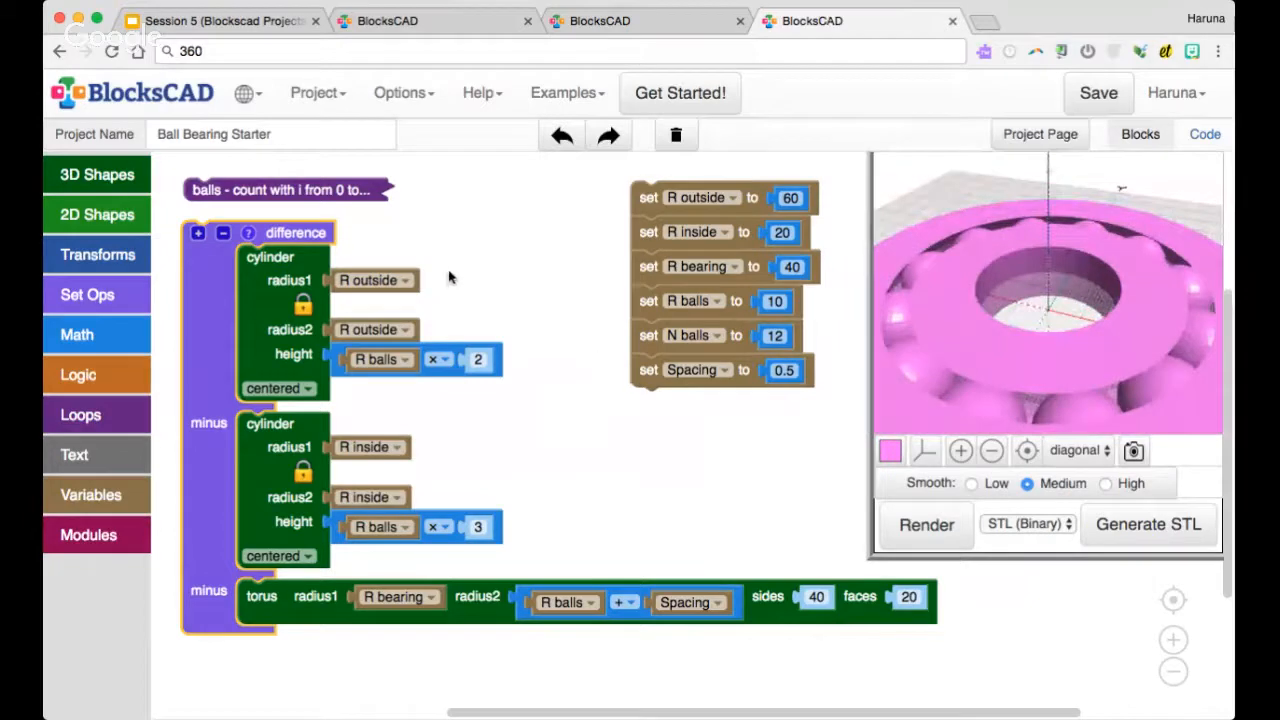
# Duplicate the frame's difference block, collapse the original and place the copy beneath it
pyautogui.scroll(-1, 506, 324)
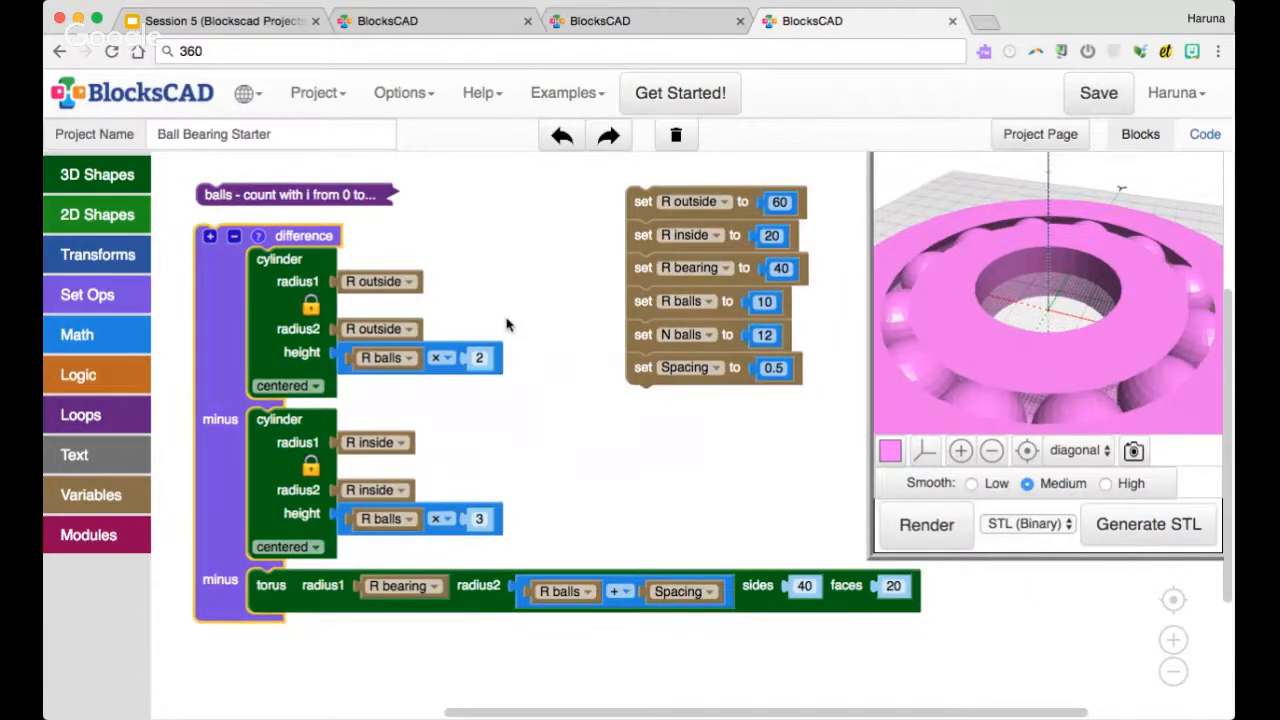
pyautogui.scroll(-1, 495, 318)
pyautogui.scroll(-1, 490, 305)
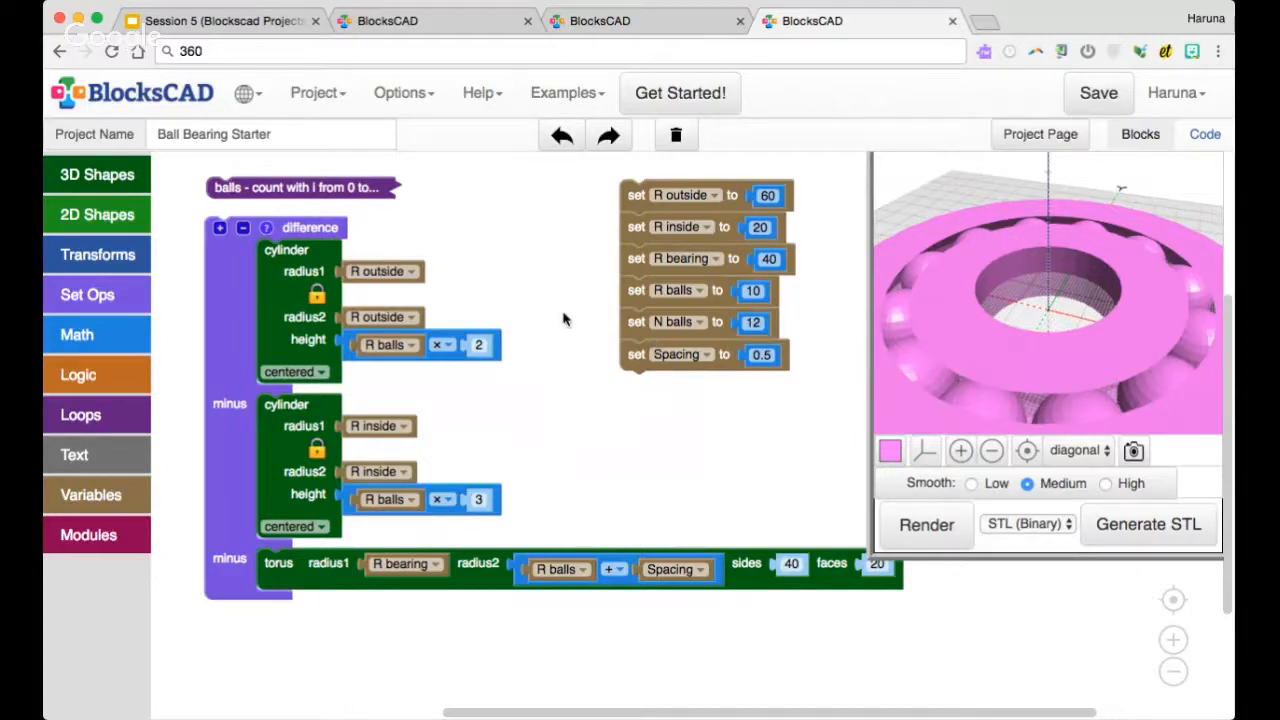
pyautogui.scroll(-1, 562, 318)
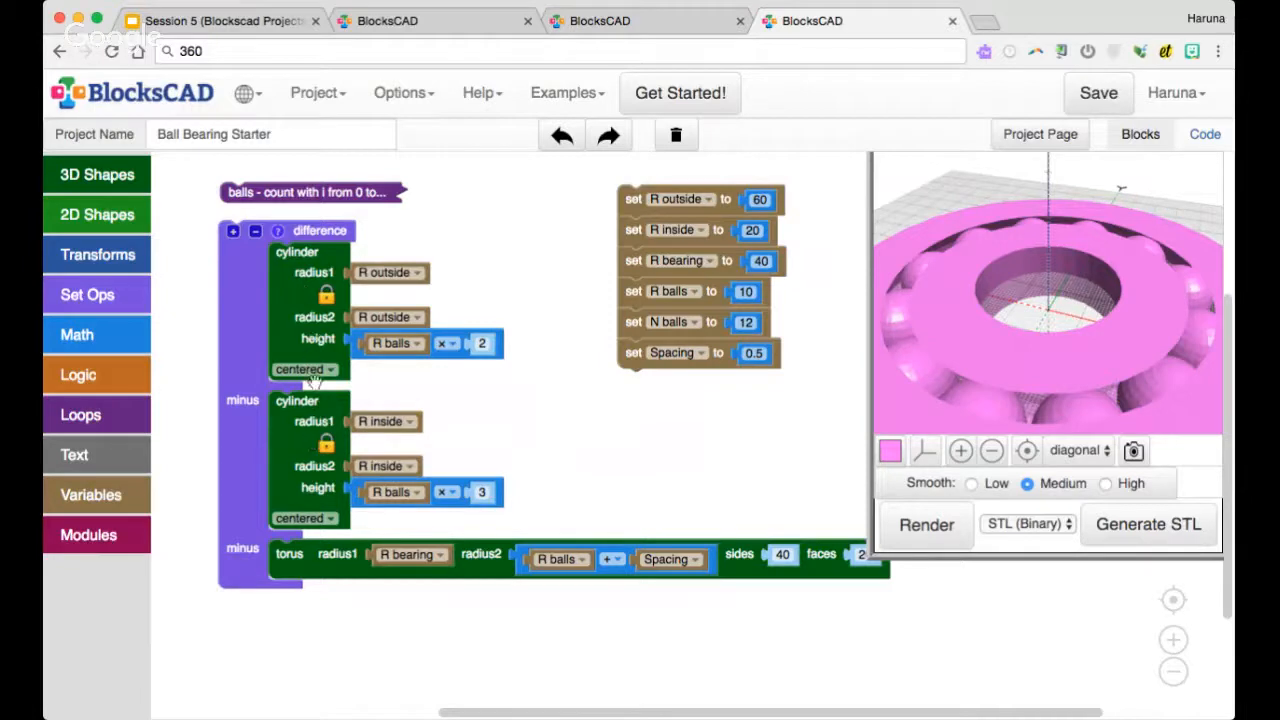
pyautogui.moveTo(240, 270); pyautogui.dragTo(214, 264)
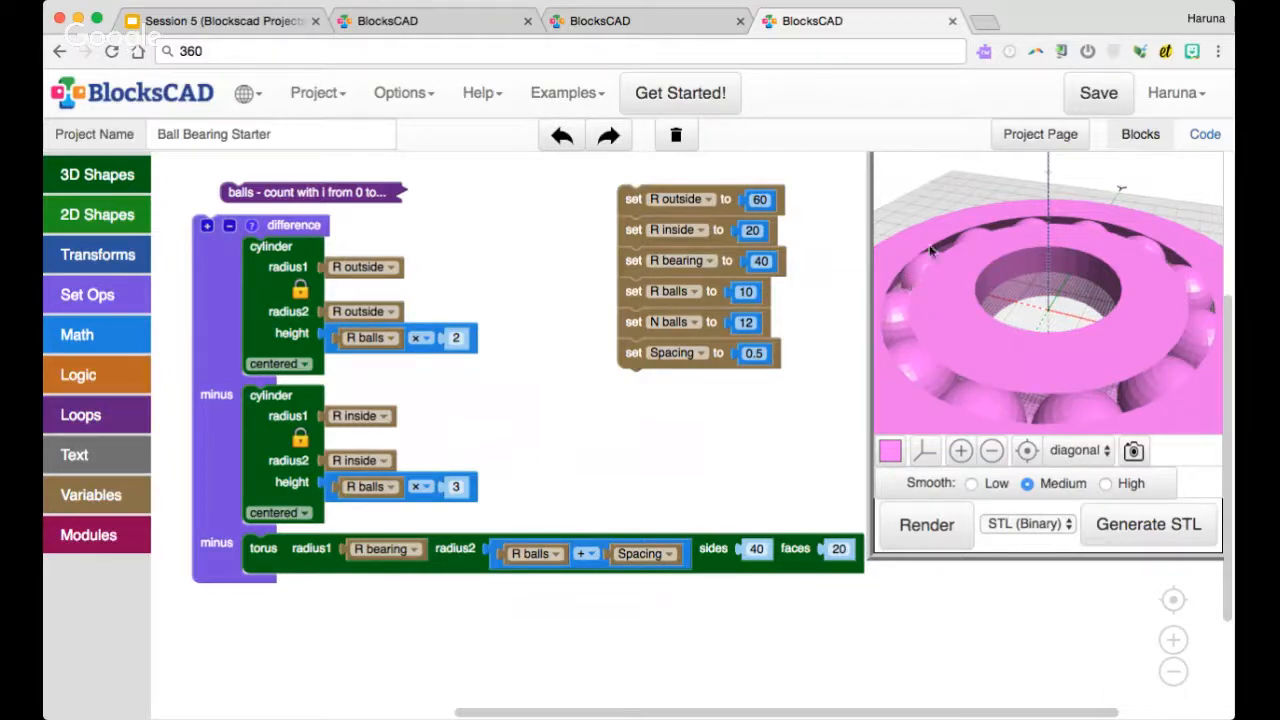
pyautogui.moveTo(208, 305); pyautogui.dragTo(197, 302)
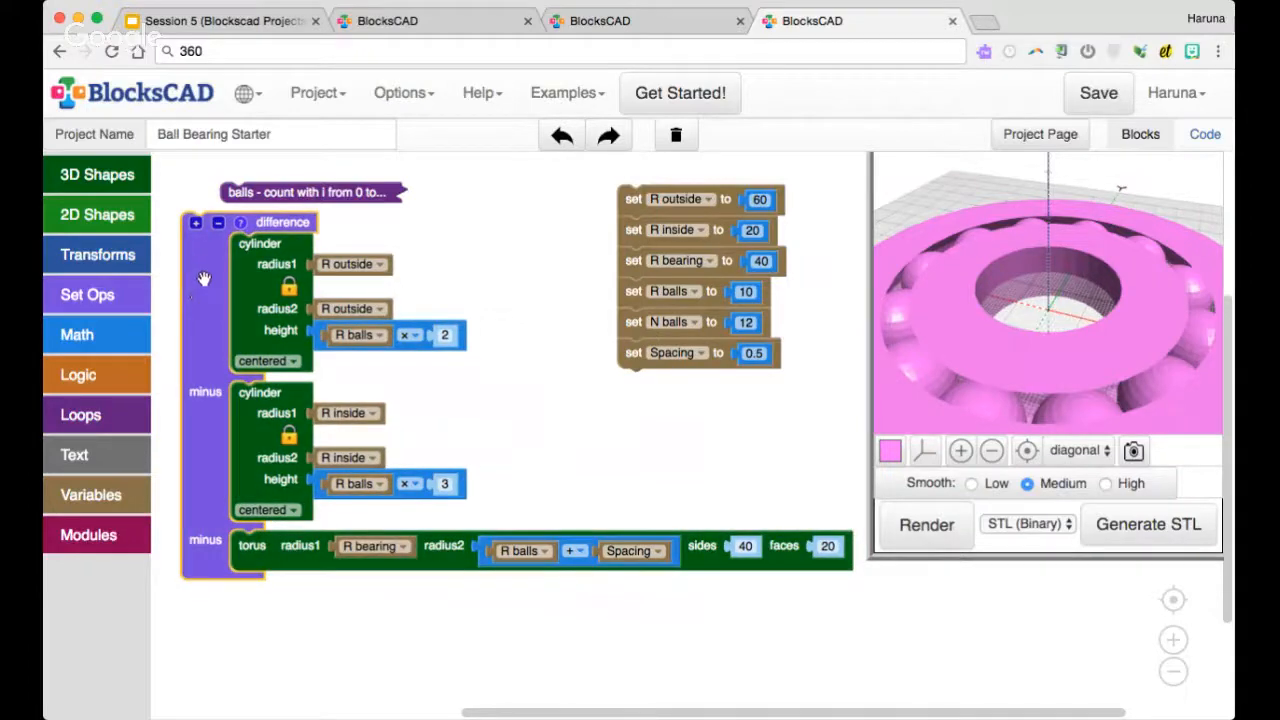
pyautogui.rightClick(204, 278)
pyautogui.click(246, 280)
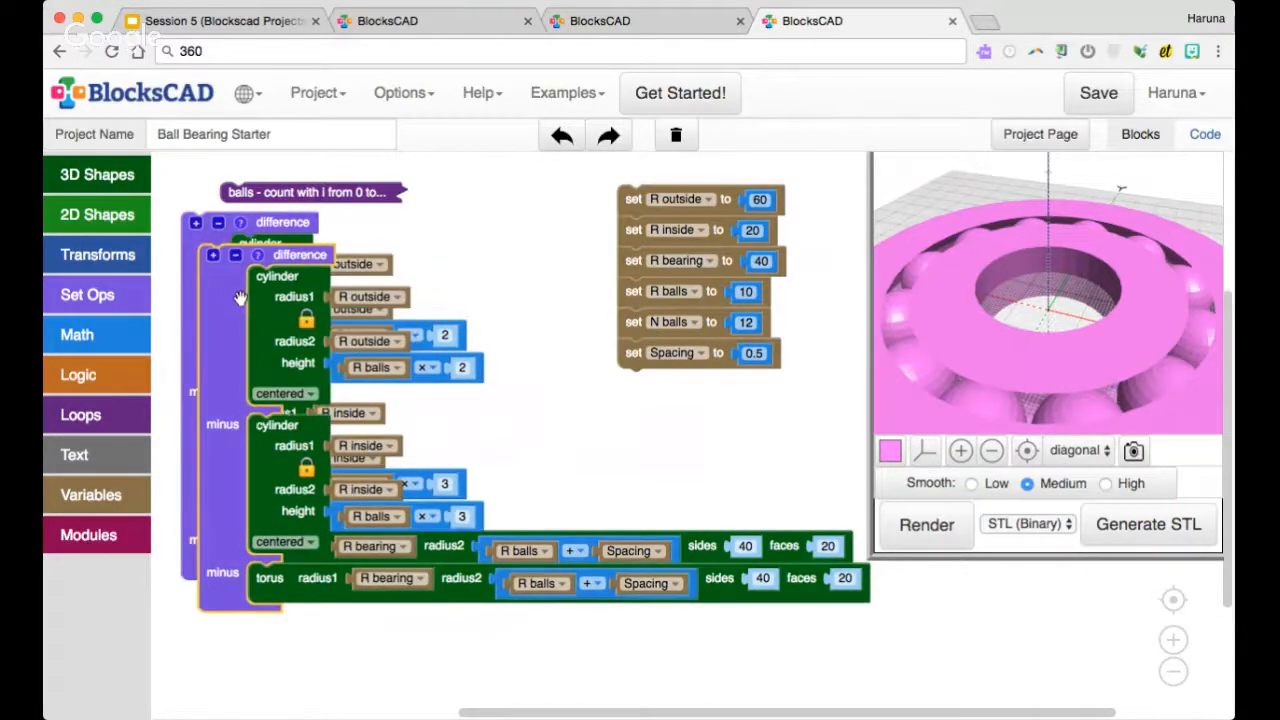
pyautogui.moveTo(240, 298); pyautogui.dragTo(390, 322)
pyautogui.rightClick(229, 237)
pyautogui.click(280, 310)
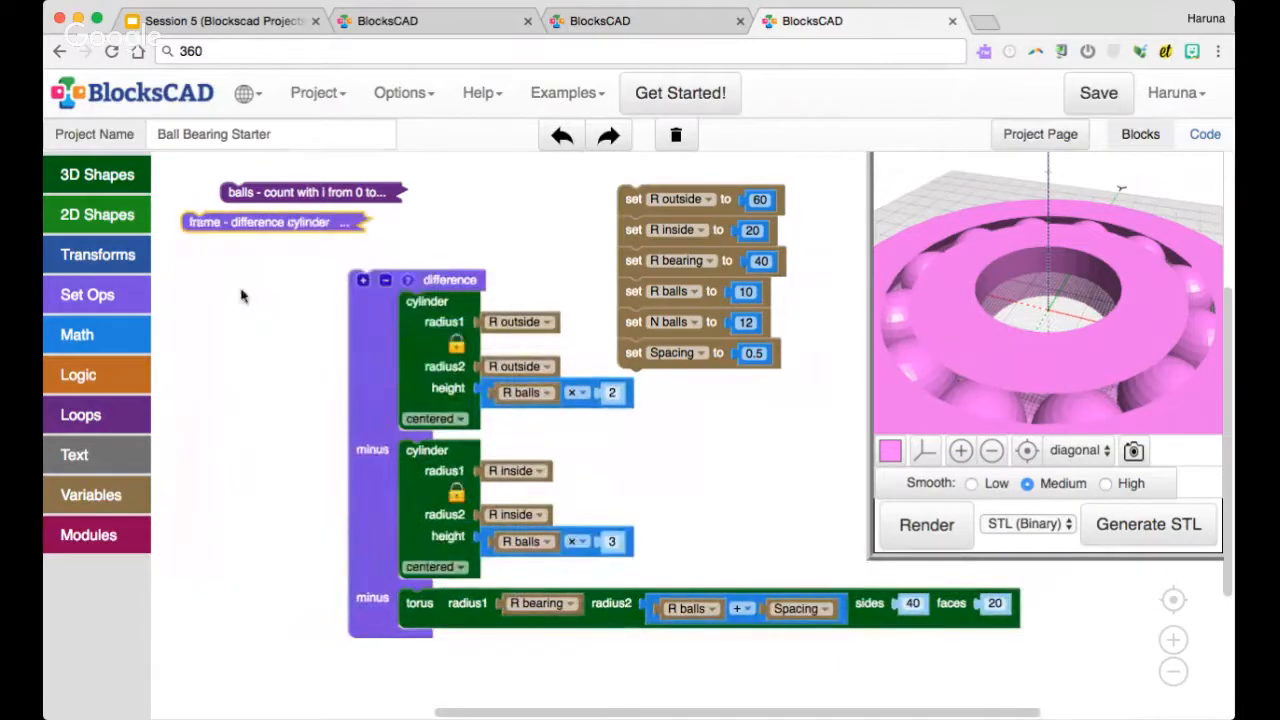
pyautogui.moveTo(427, 277); pyautogui.dragTo(297, 260)
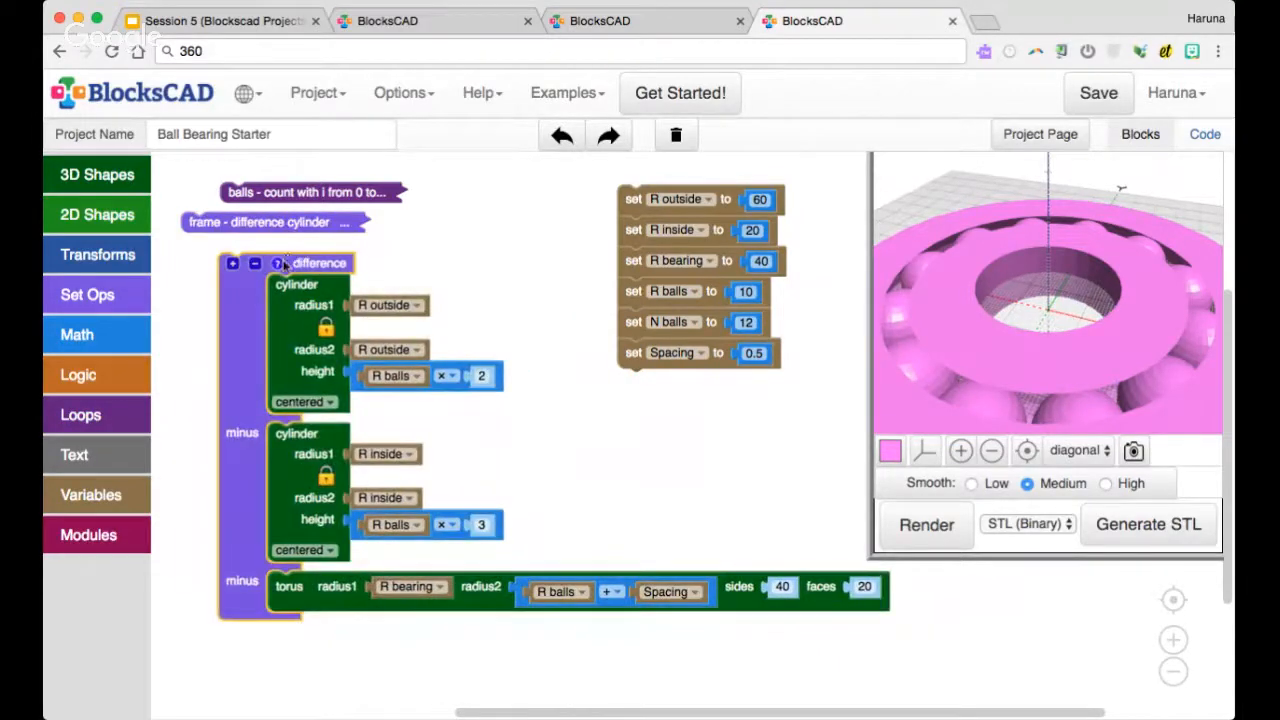
# Change the duplicate difference block's comment to "channel" and remove its torus together with the second minus slot
pyautogui.click(280, 263)
pyautogui.moveTo(285, 192); pyautogui.dragTo(232, 190)
pyautogui.write('d')
pyautogui.write('hannel')
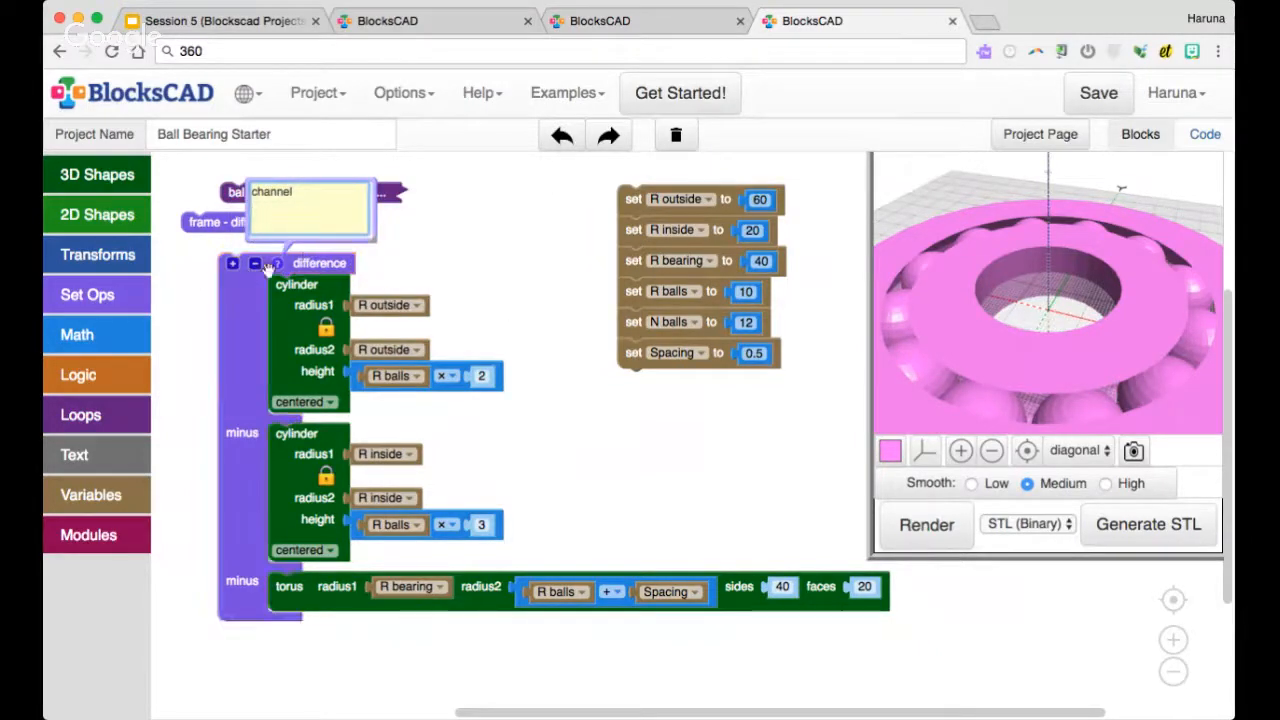
pyautogui.moveTo(303, 590); pyautogui.dragTo(117, 614)
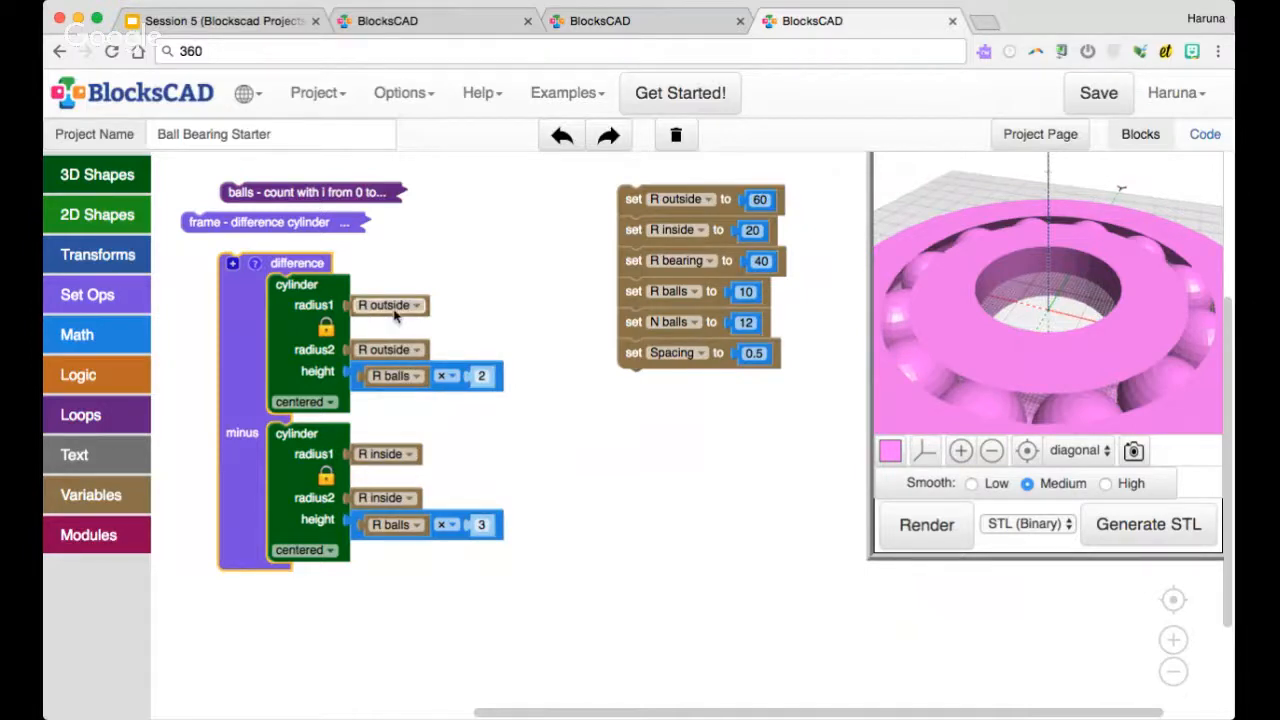
# Remove the R outside and R inside variables from the radii of both cylinders in the channel's difference block
pyautogui.moveTo(398, 350); pyautogui.dragTo(461, 332)
pyautogui.moveTo(392, 306); pyautogui.dragTo(165, 352)
pyautogui.moveTo(443, 332); pyautogui.dragTo(125, 382)
pyautogui.moveTo(380, 498); pyautogui.dragTo(105, 492)
pyautogui.moveTo(380, 454); pyautogui.dragTo(130, 460)
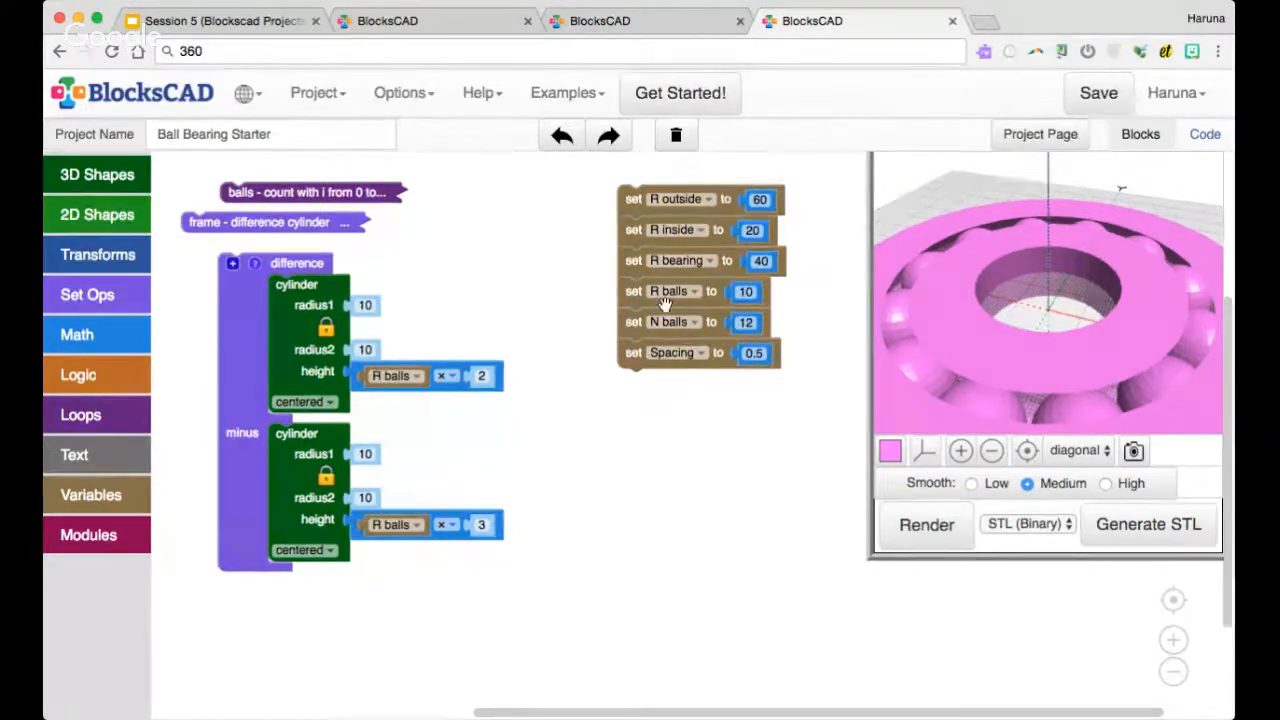
# Create a get R bearing block and use it as the first term of a new addition block
pyautogui.rightClick(666, 262)
pyautogui.click(700, 402)
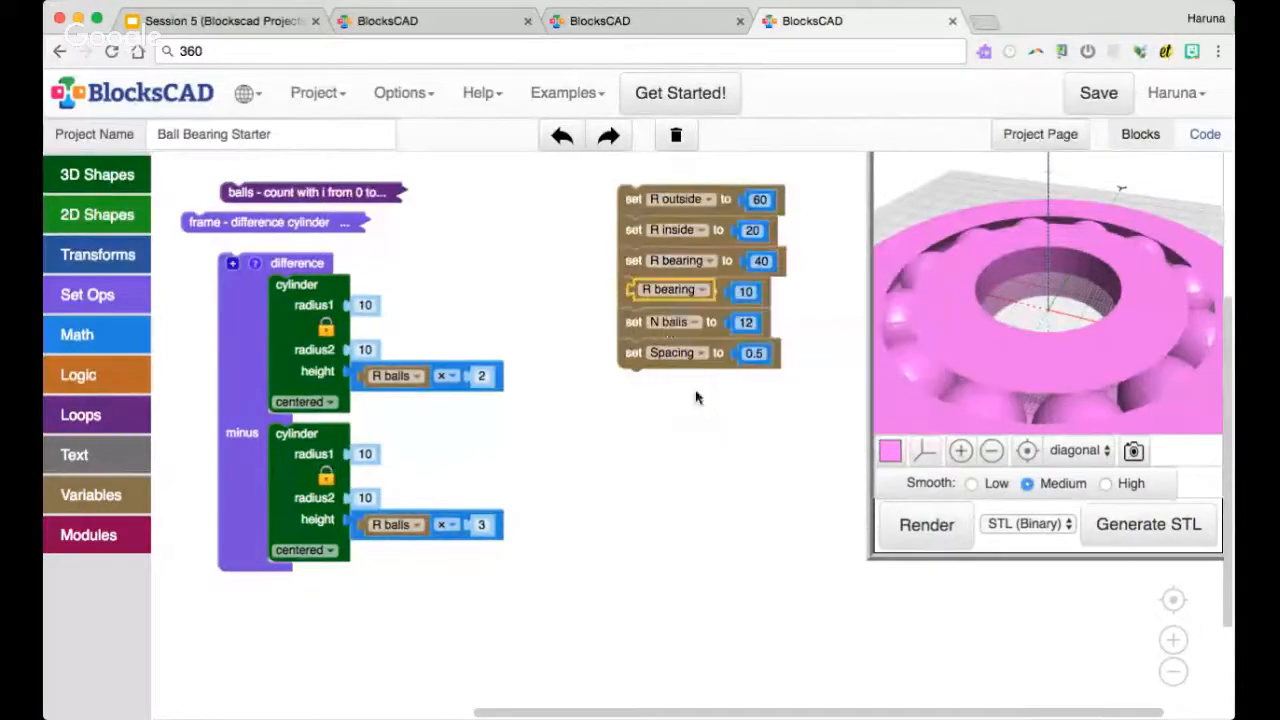
pyautogui.moveTo(668, 289); pyautogui.dragTo(615, 461)
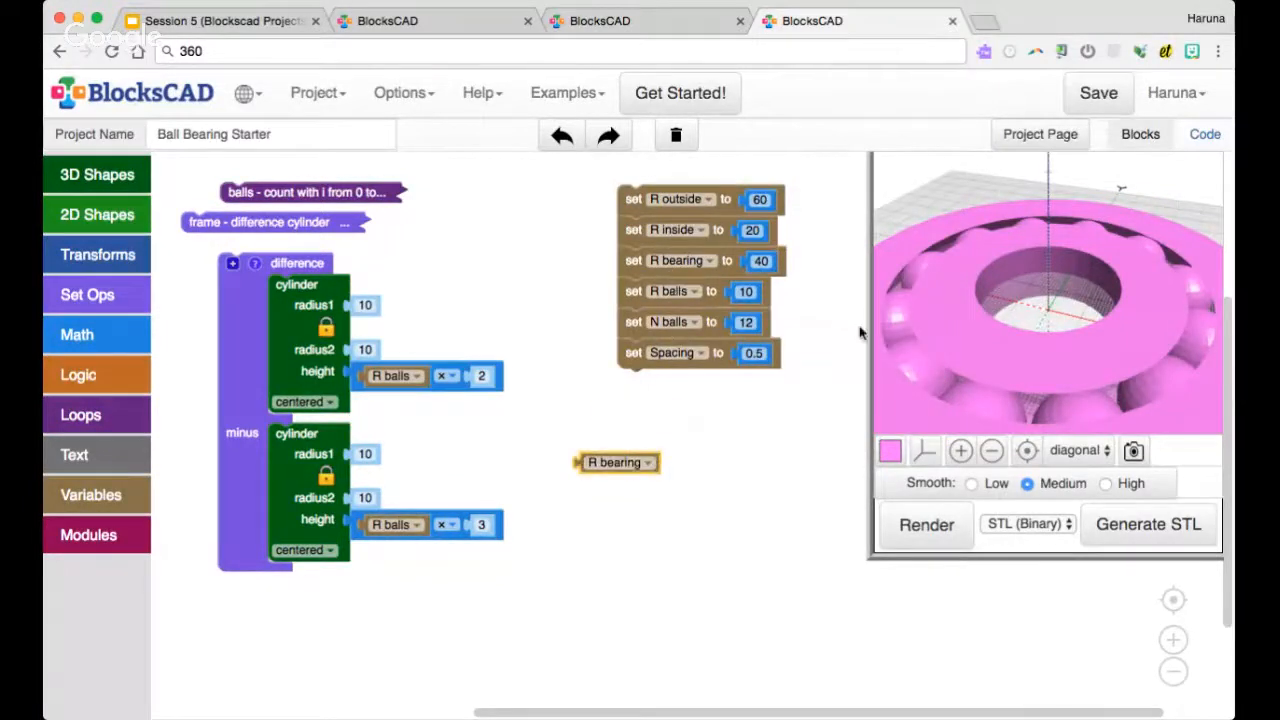
pyautogui.click(113, 337)
pyautogui.moveTo(225, 264); pyautogui.dragTo(586, 462)
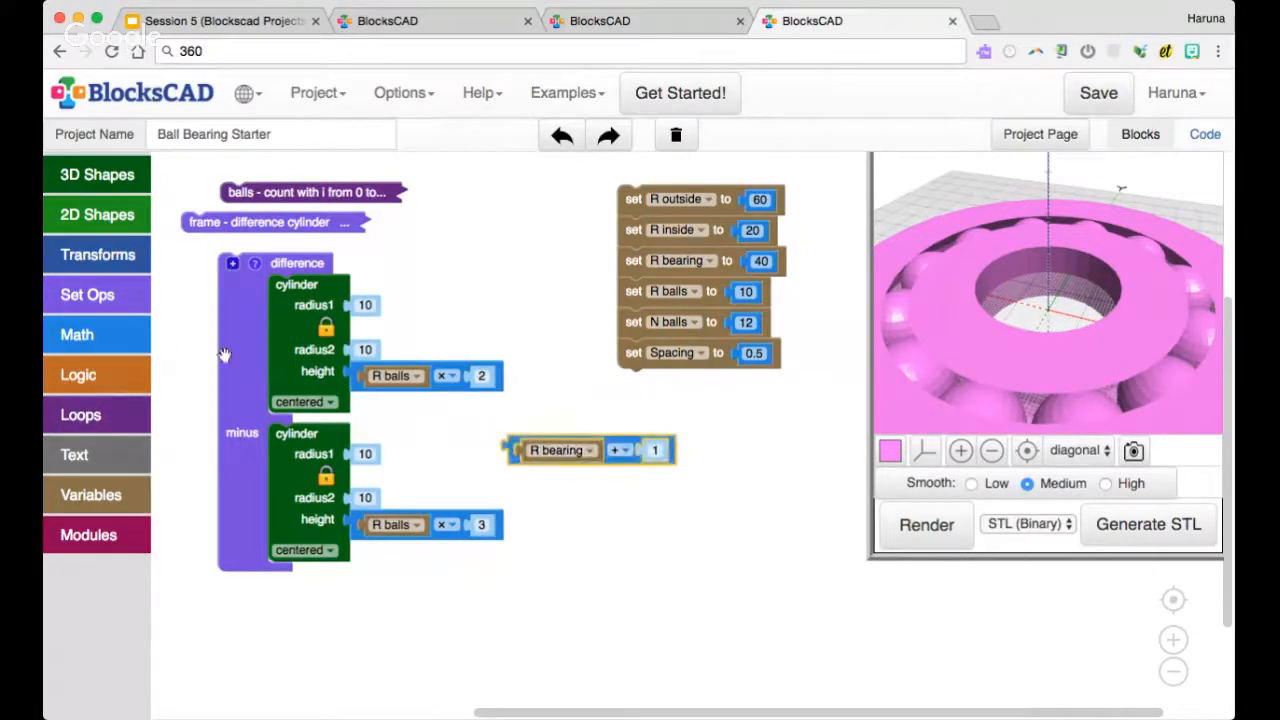
# Nest another arithmetic block as the sum's second term and insert R balls as its first operand
pyautogui.click(97, 335)
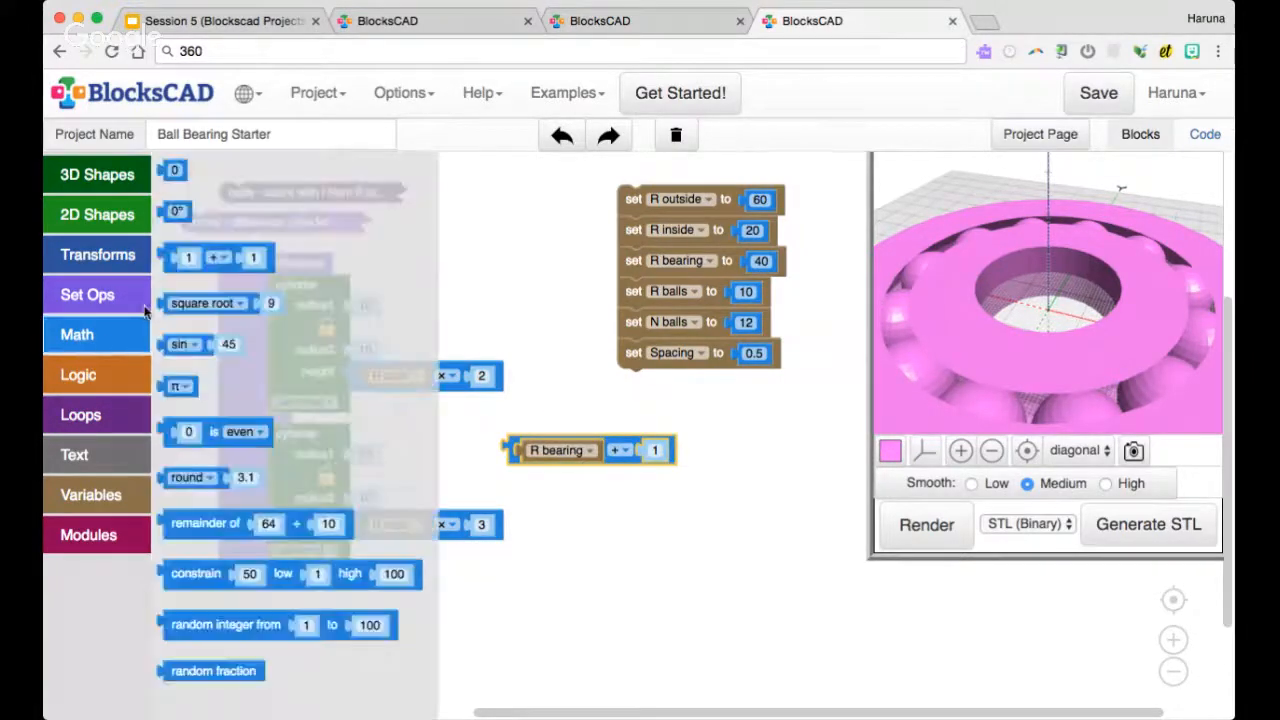
pyautogui.moveTo(207, 257); pyautogui.dragTo(695, 452)
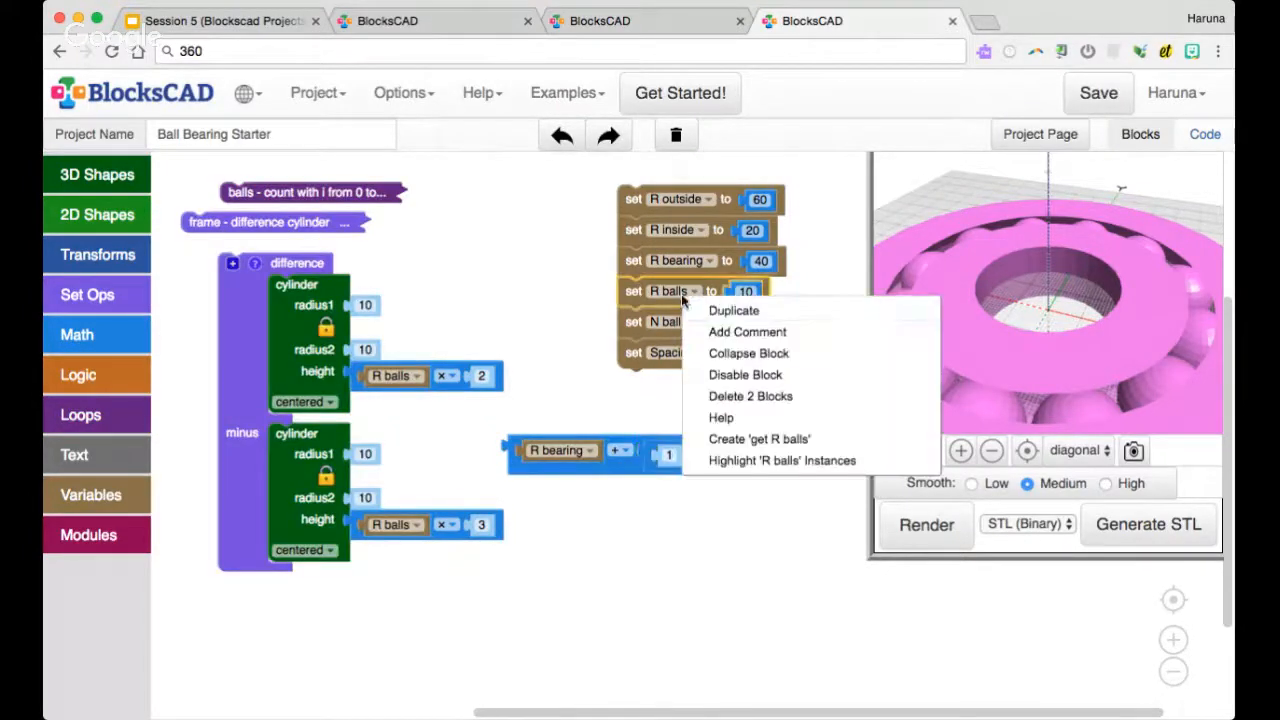
pyautogui.rightClick(686, 298)
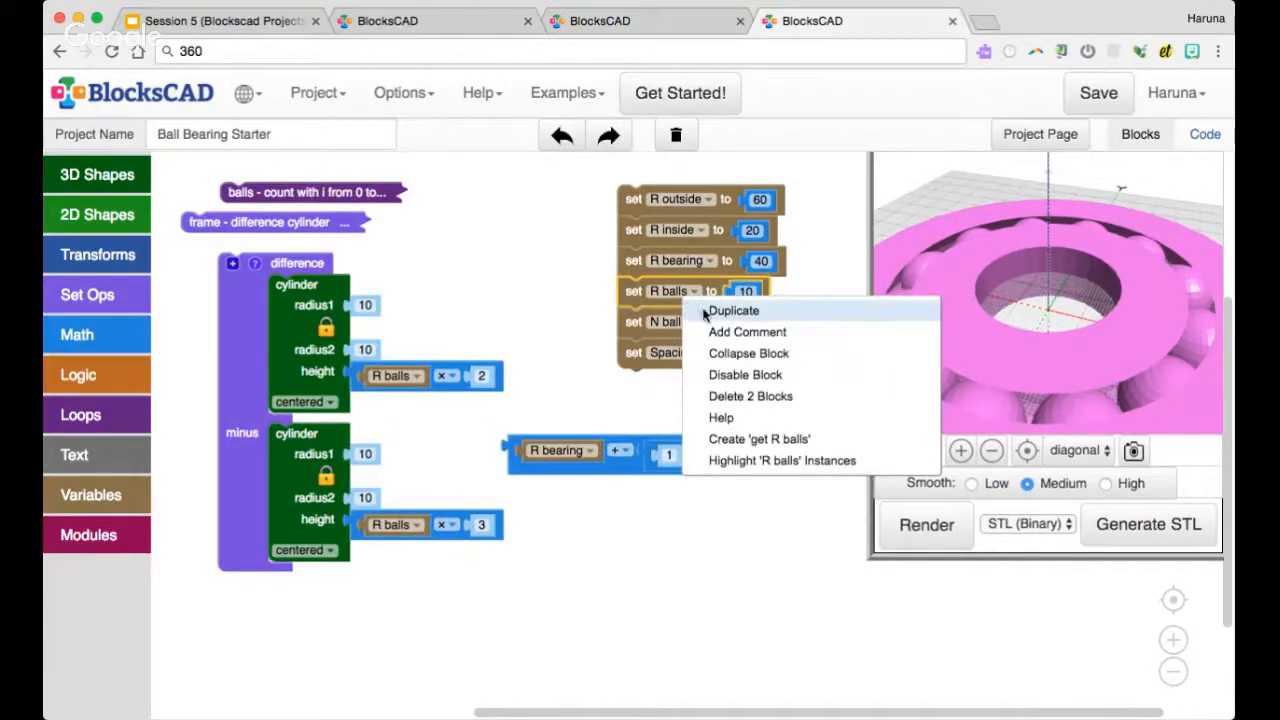
pyautogui.click(760, 438)
pyautogui.moveTo(663, 320); pyautogui.dragTo(688, 455)
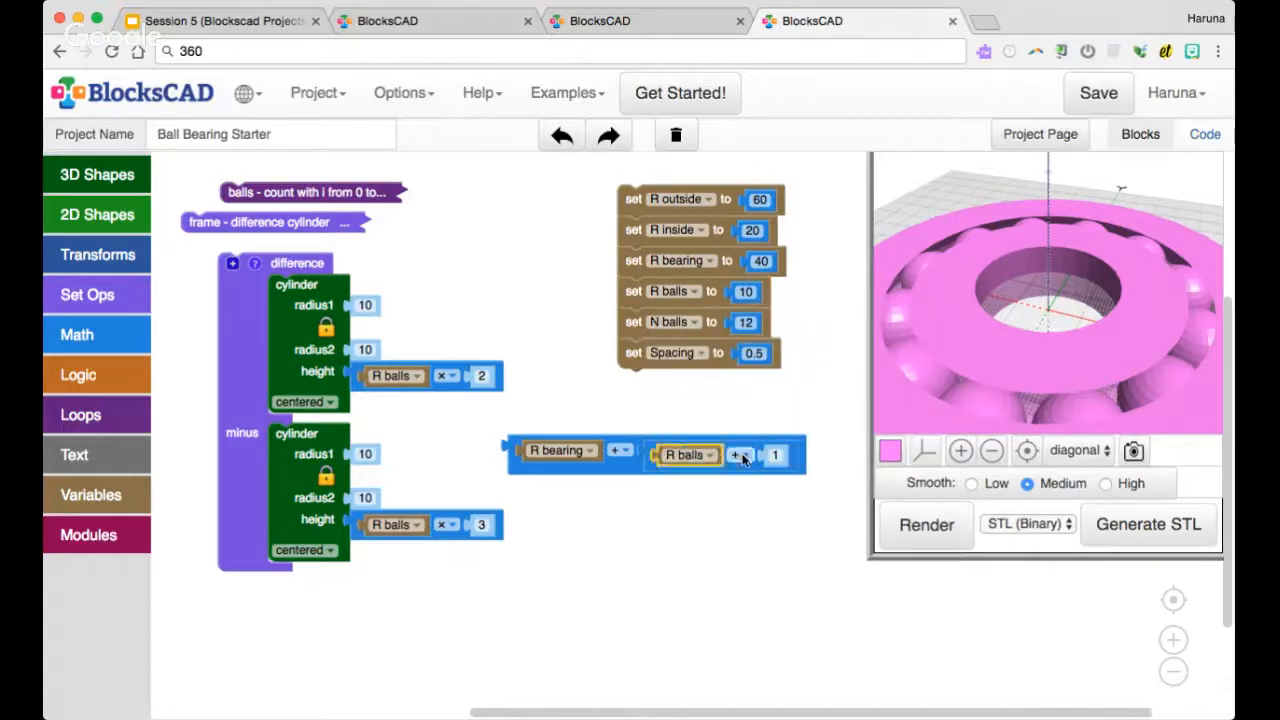
# Change the nested R balls operation to division and set its divisor to 2
pyautogui.click(740, 455)
pyautogui.click(755, 518)
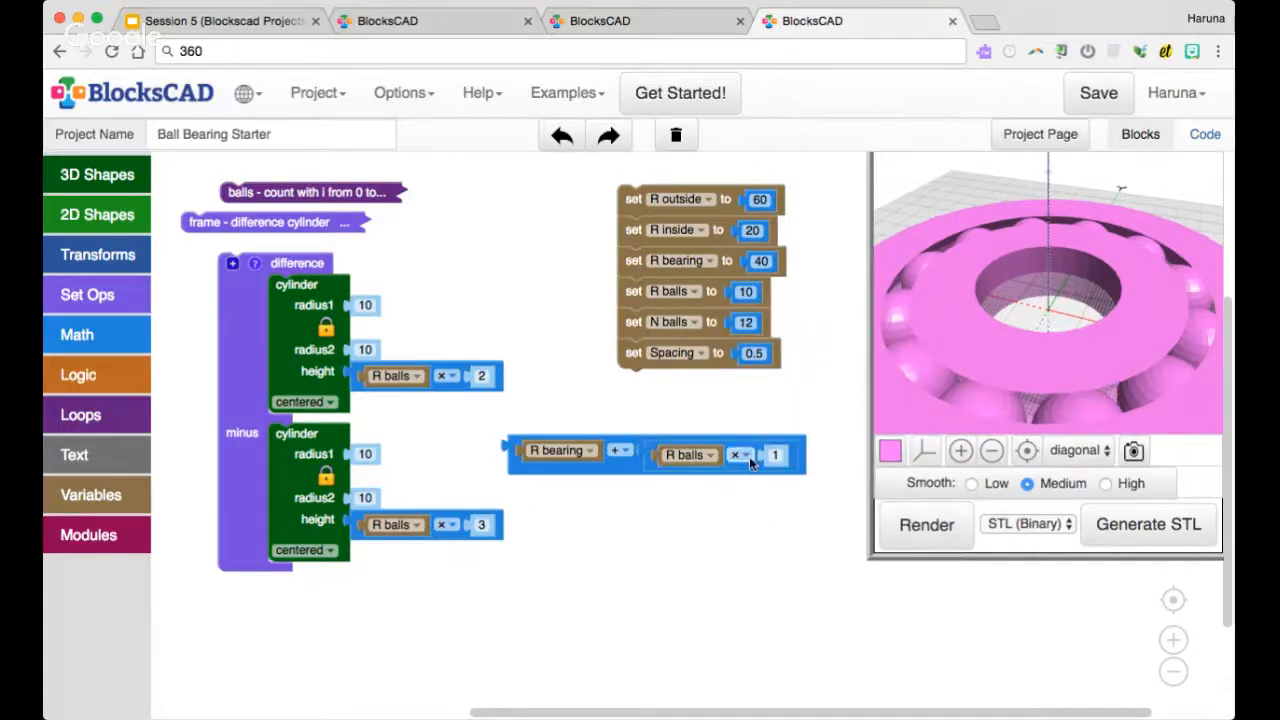
pyautogui.click(742, 455)
pyautogui.click(758, 539)
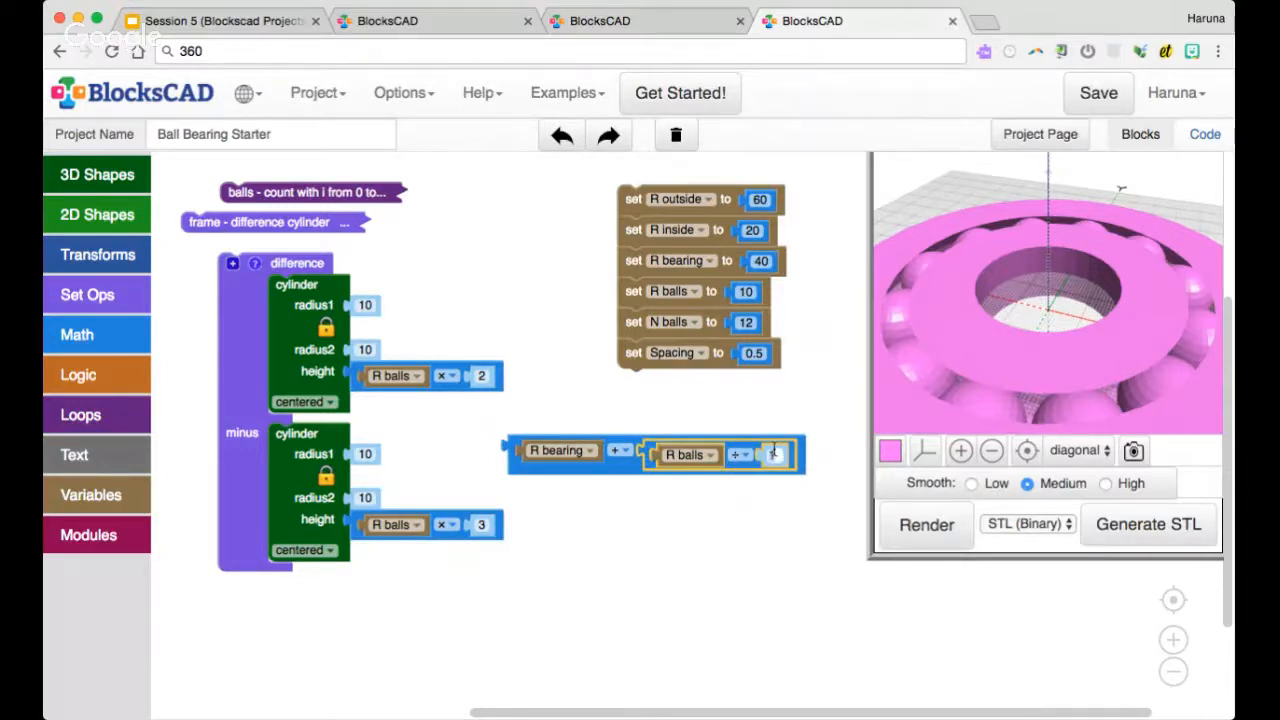
pyautogui.click(774, 453)
pyautogui.write('0.5')
pyautogui.click(712, 532)
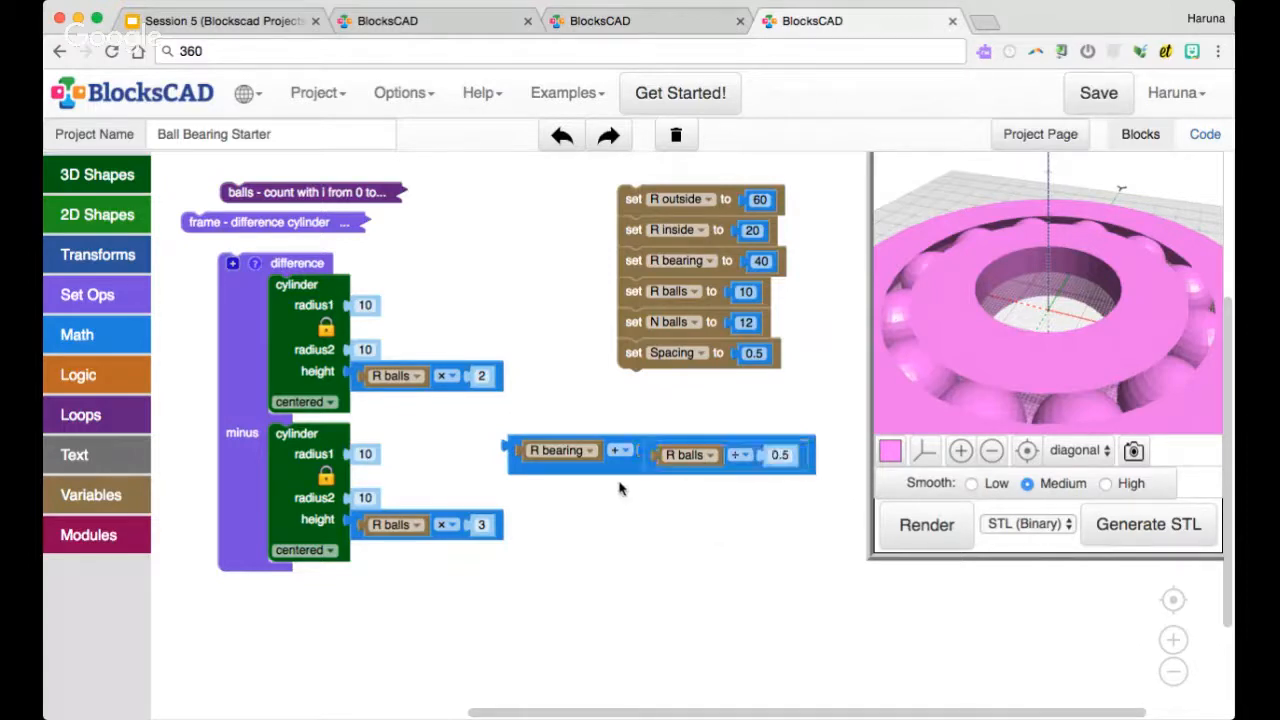
pyautogui.click(776, 455)
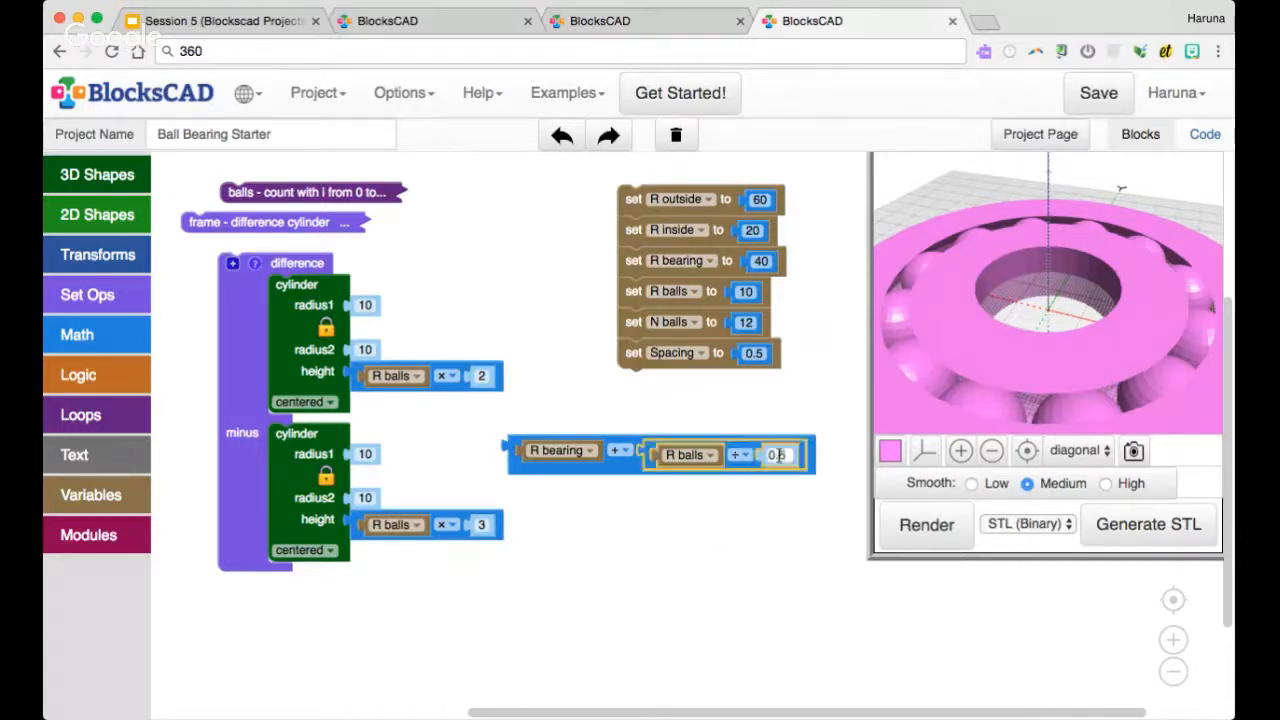
pyautogui.write('2')
pyautogui.click(790, 505)
# Use R bearing + R balls ÷ 2 for both radii of the channel's first cylinder and radius1 of the subtracted cylinder
pyautogui.moveTo(615, 474); pyautogui.dragTo(460, 384)
pyautogui.rightClick(467, 336)
pyautogui.click(490, 343)
pyautogui.rightClick(466, 390)
pyautogui.click(478, 400)
pyautogui.moveTo(476, 441); pyautogui.dragTo(447, 503)
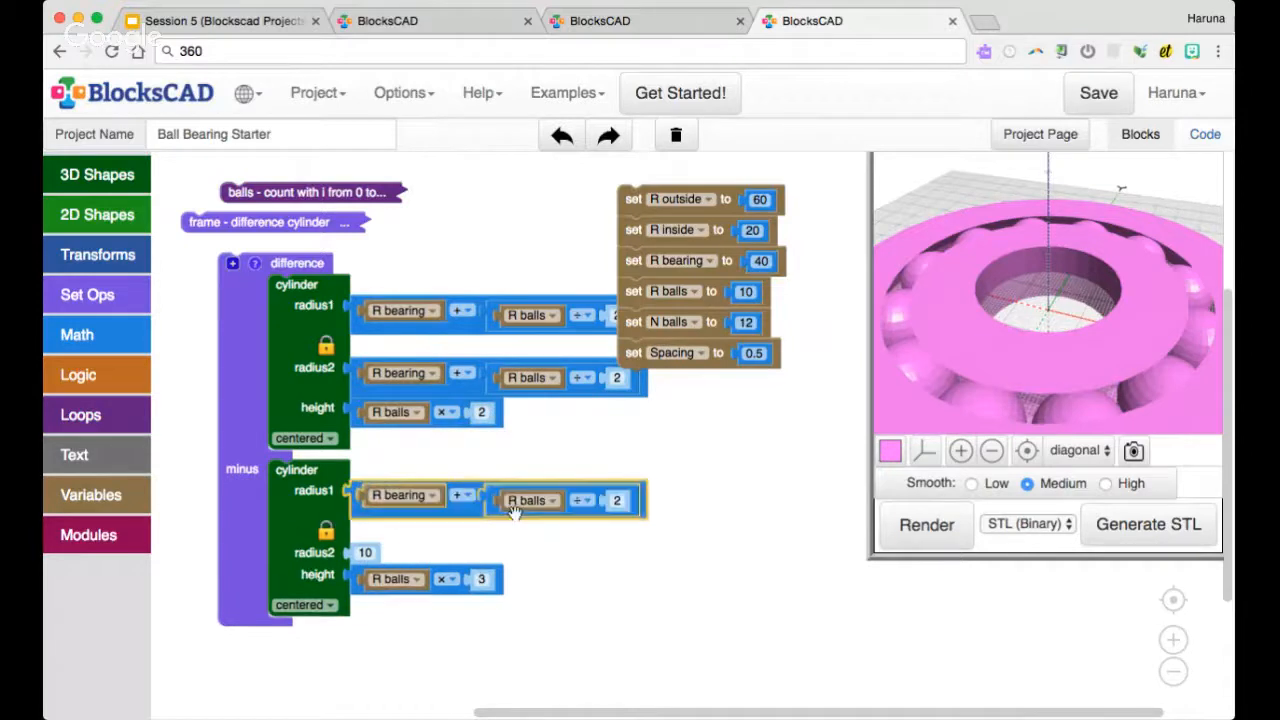
# Change the subtracted cylinder's radius1 to R bearing - R balls ÷ 2 and copy that expression into its radius2
pyautogui.click(620, 501)
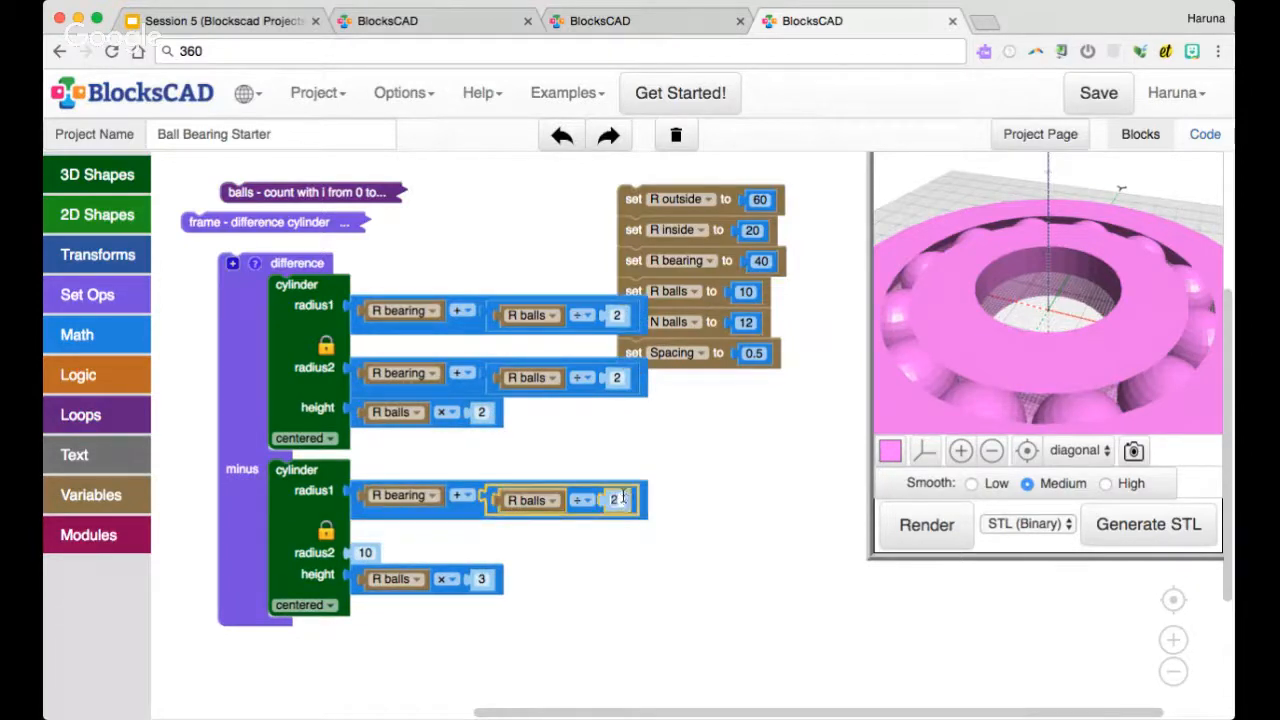
pyautogui.click(465, 495)
pyautogui.click(480, 541)
pyautogui.rightClick(455, 510)
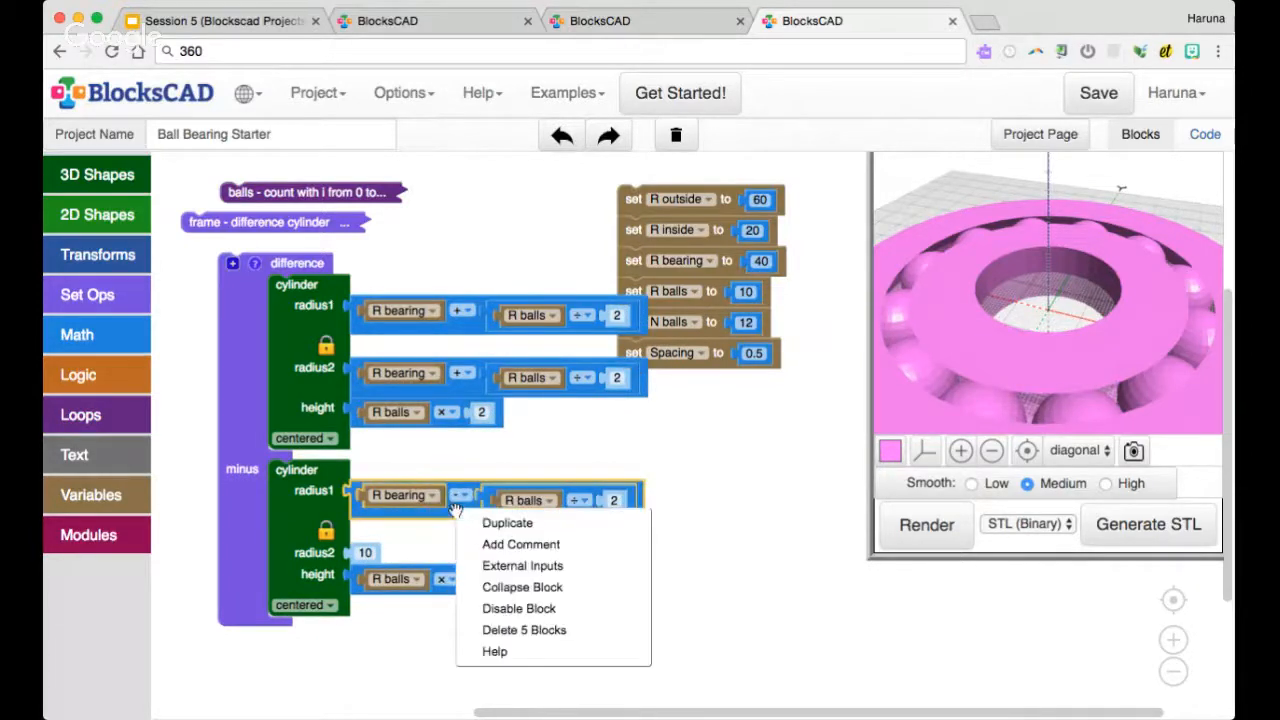
pyautogui.click(507, 522)
pyautogui.moveTo(465, 518); pyautogui.dragTo(465, 560)
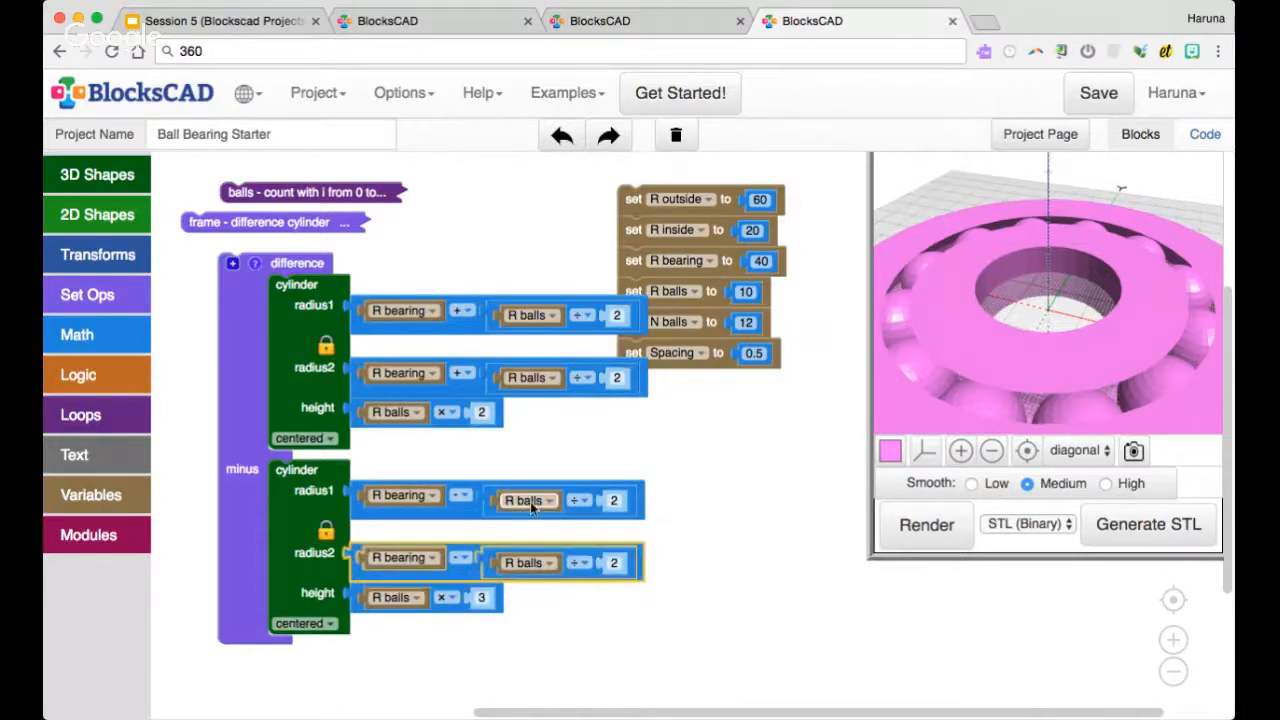
# Disable the collapsed frame block and render only the balls with the channel ring to inspect how they fit
pyautogui.click(607, 444)
pyautogui.moveTo(250, 310); pyautogui.dragTo(232, 330)
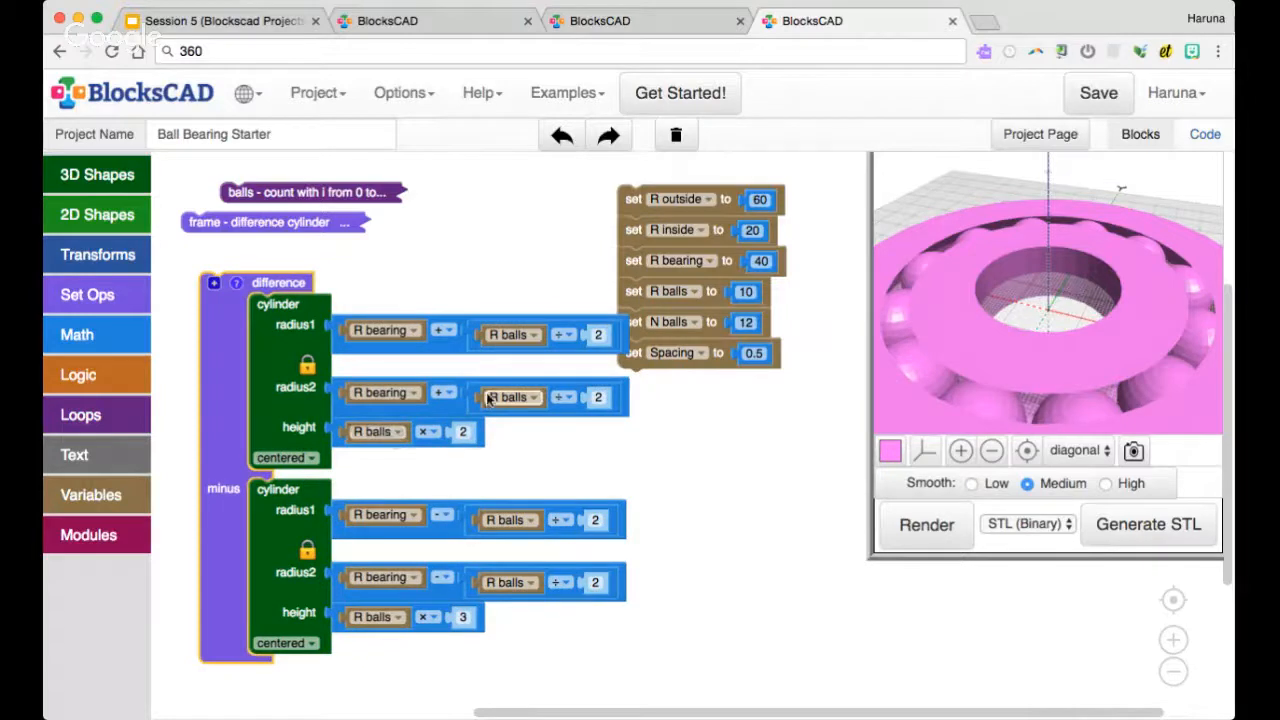
pyautogui.rightClick(330, 222)
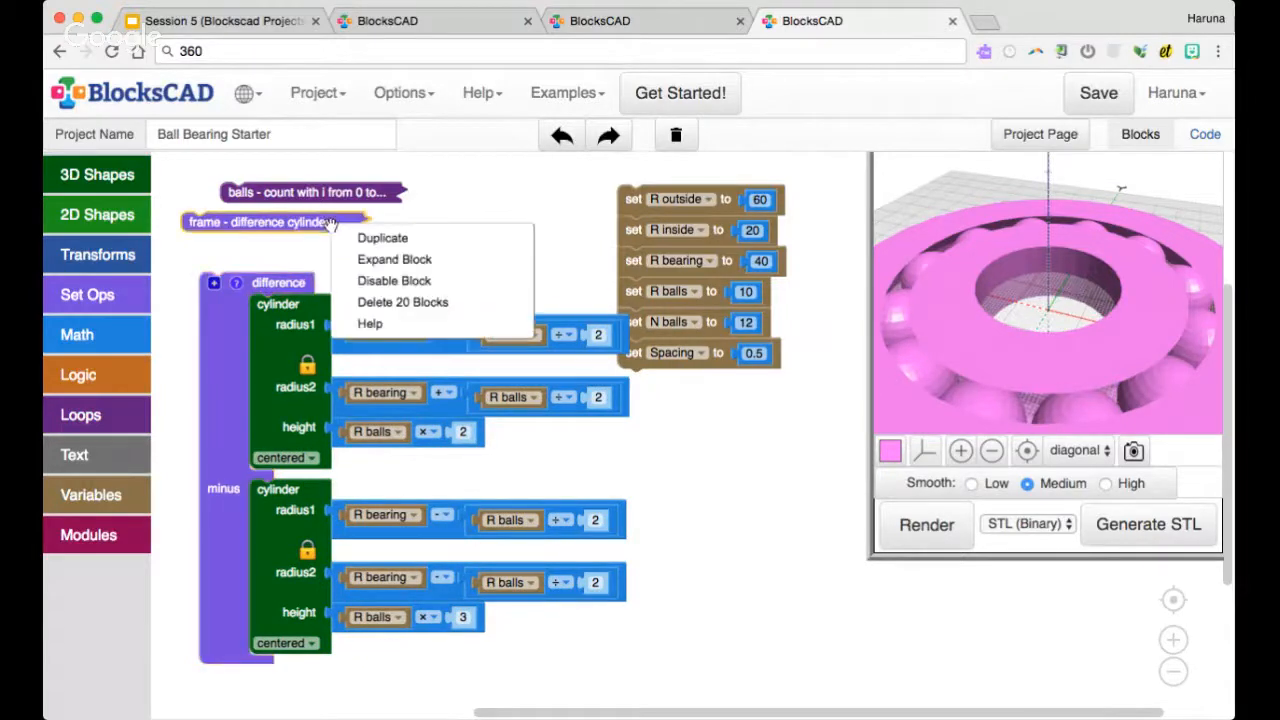
pyautogui.click(393, 281)
pyautogui.click(926, 524)
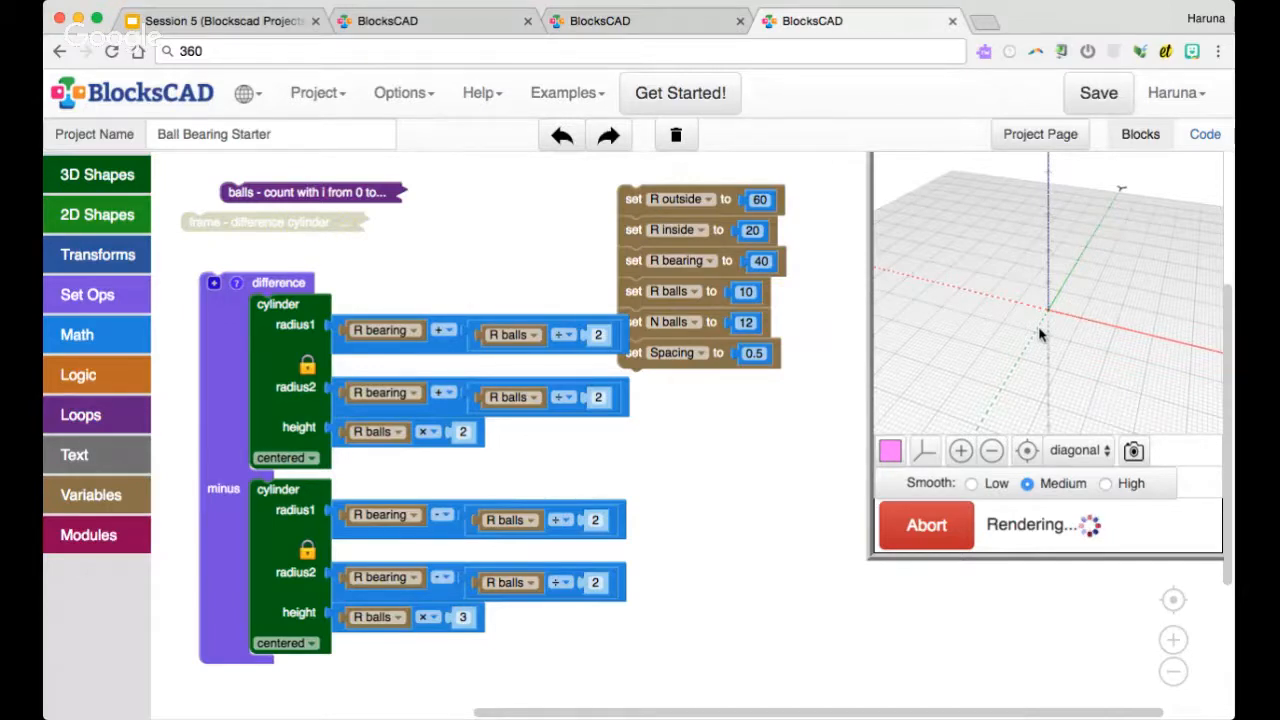
pyautogui.moveTo(1040, 335); pyautogui.dragTo(1118, 361)
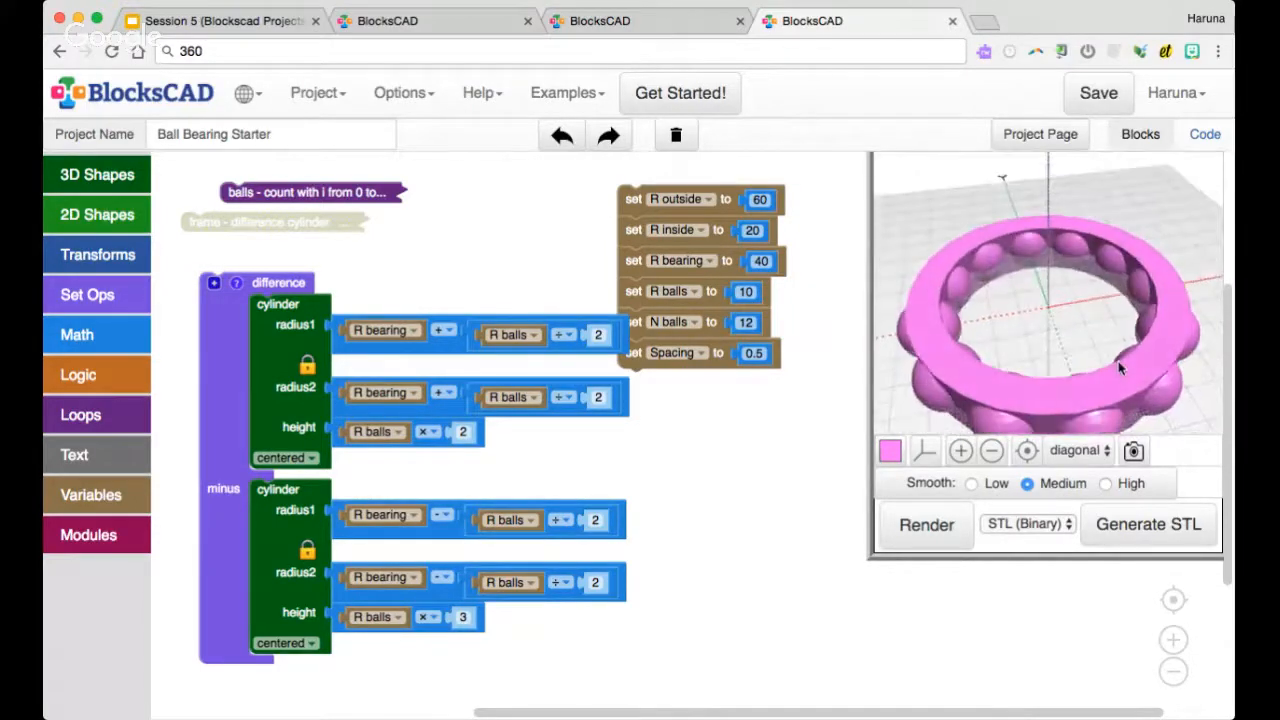
# Re-enable and expand the frame block, and move the channel difference aside from it
pyautogui.rightClick(273, 228)
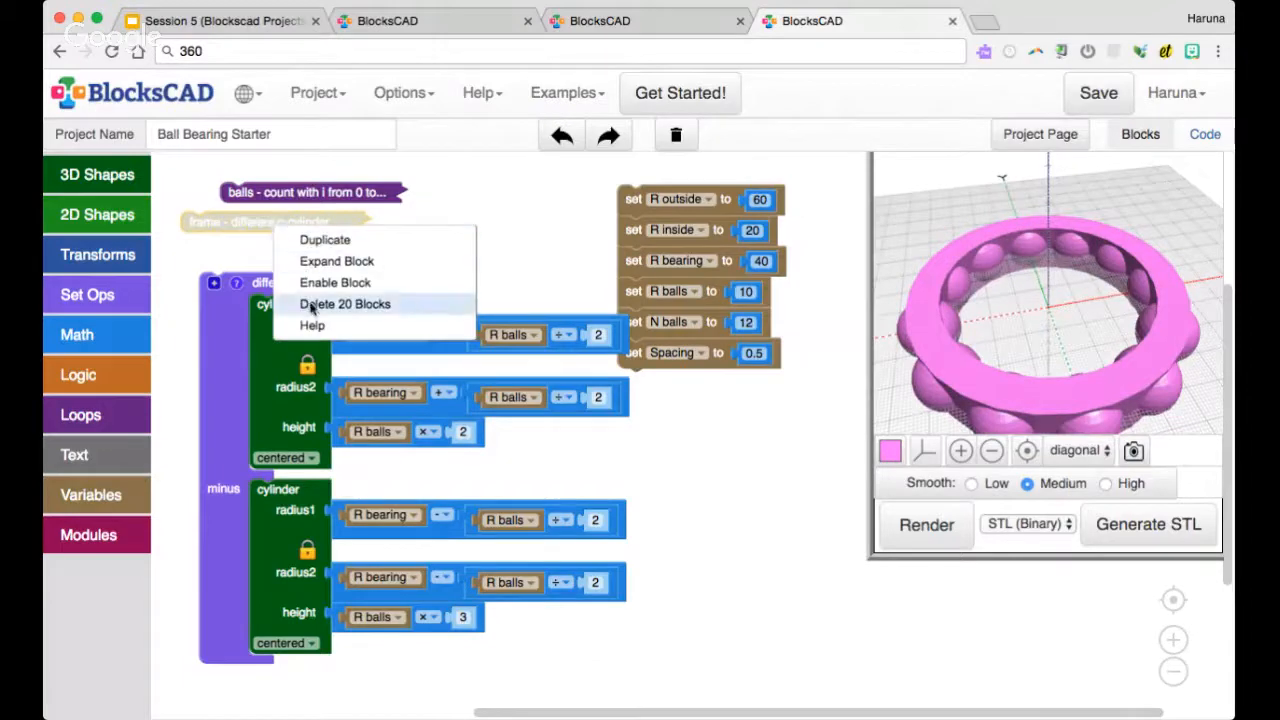
pyautogui.click(320, 283)
pyautogui.rightClick(259, 226)
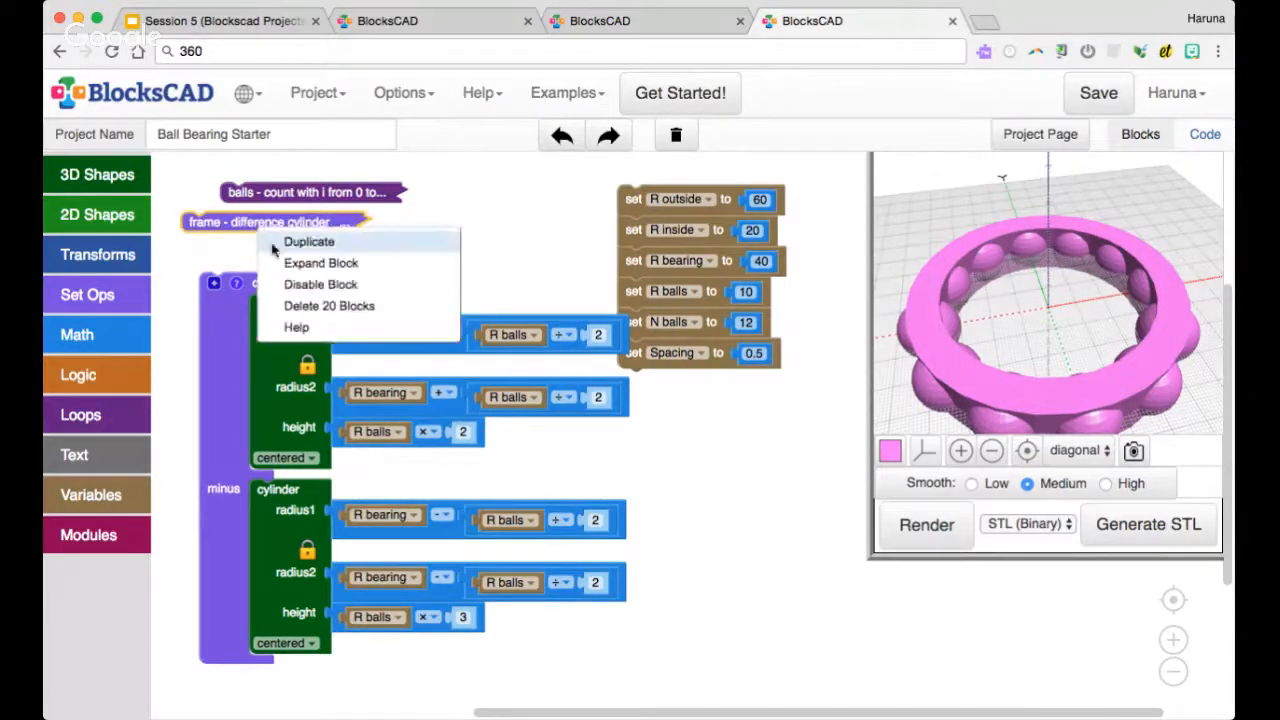
pyautogui.click(290, 263)
pyautogui.moveTo(226, 628); pyautogui.dragTo(463, 622)
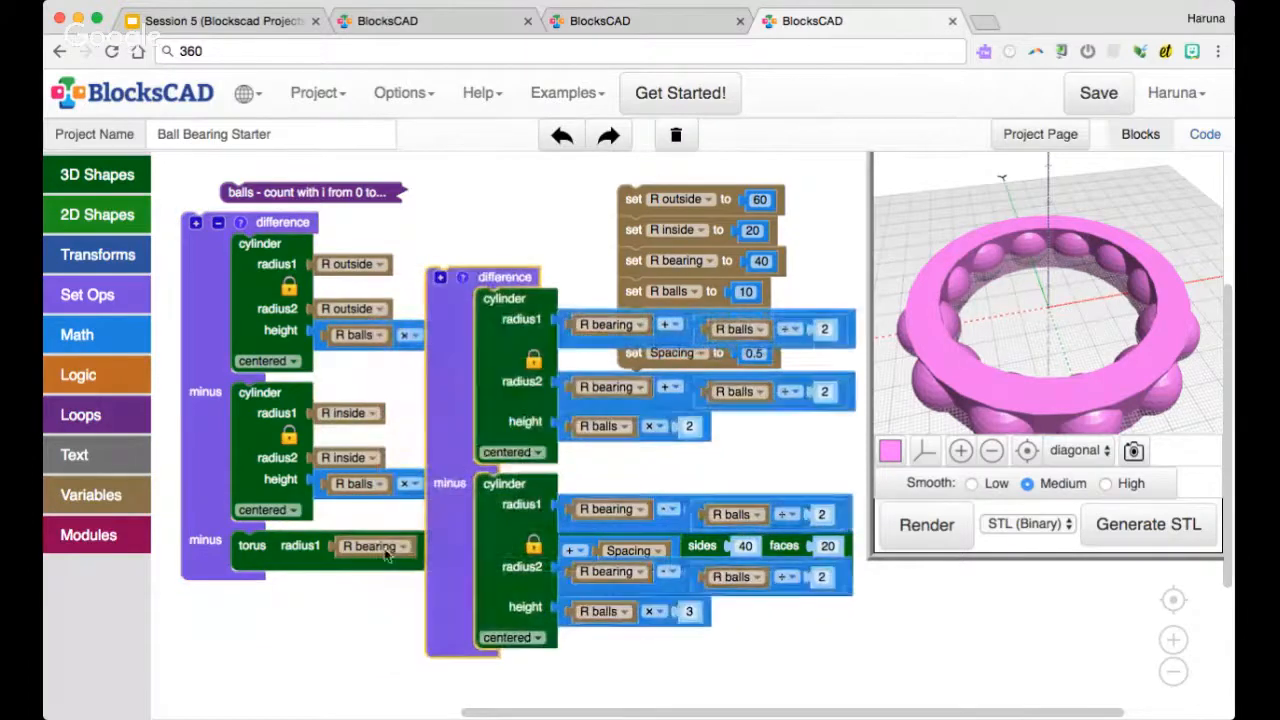
# Give the frame difference a third minus slot and reattach the torus as its second subtracted shape
pyautogui.click(218, 221)
pyautogui.click(197, 221)
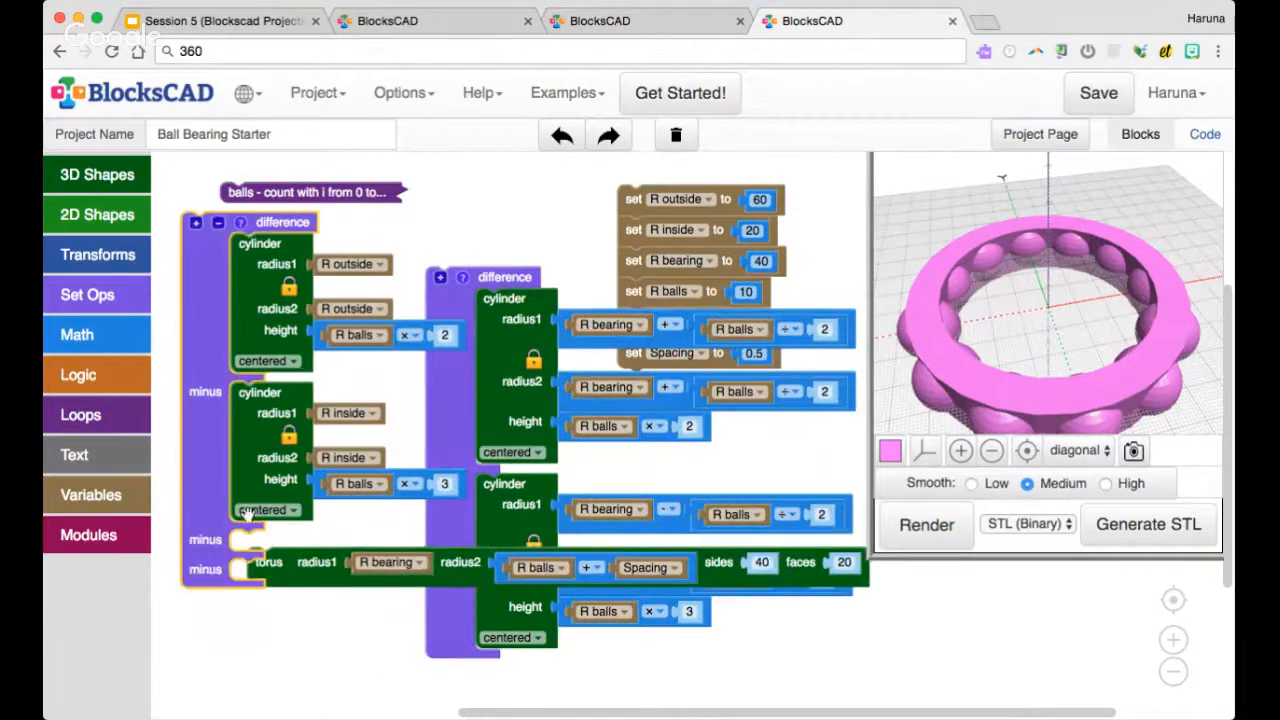
pyautogui.moveTo(278, 558); pyautogui.dragTo(272, 550)
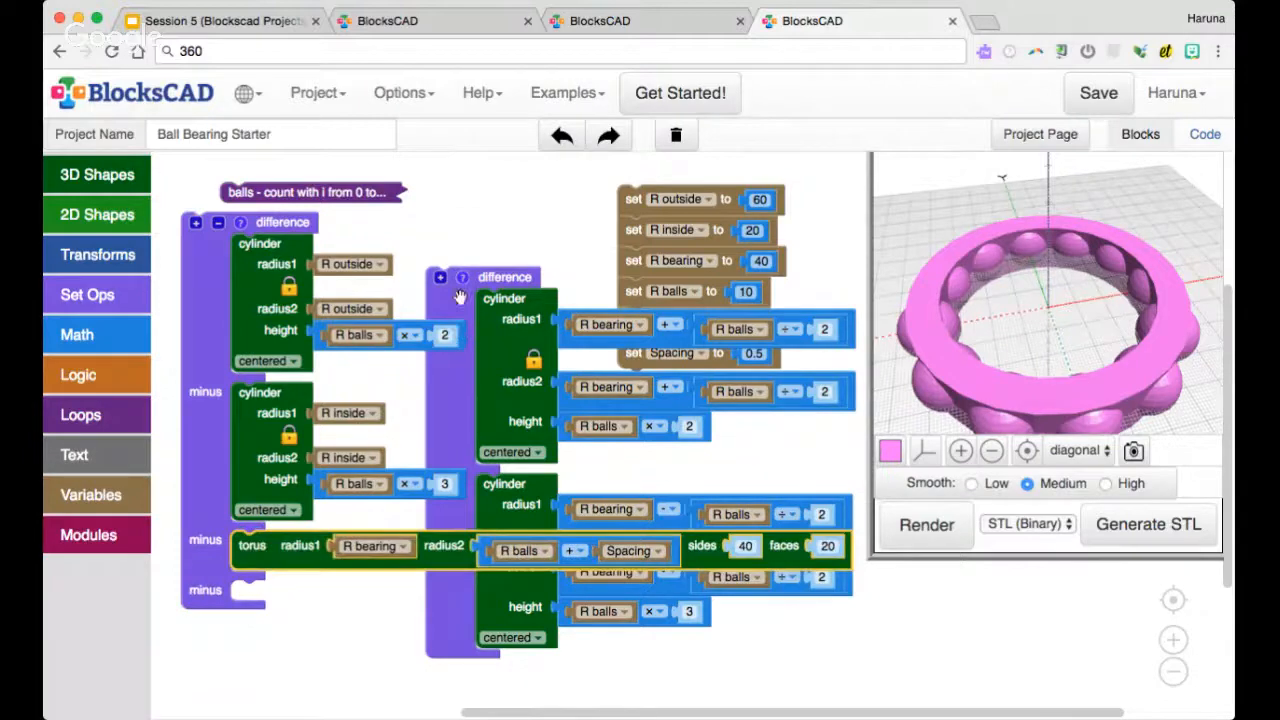
# Collapse the channel difference and attach it to the frame difference's last minus slot
pyautogui.rightClick(460, 297)
pyautogui.click(520, 353)
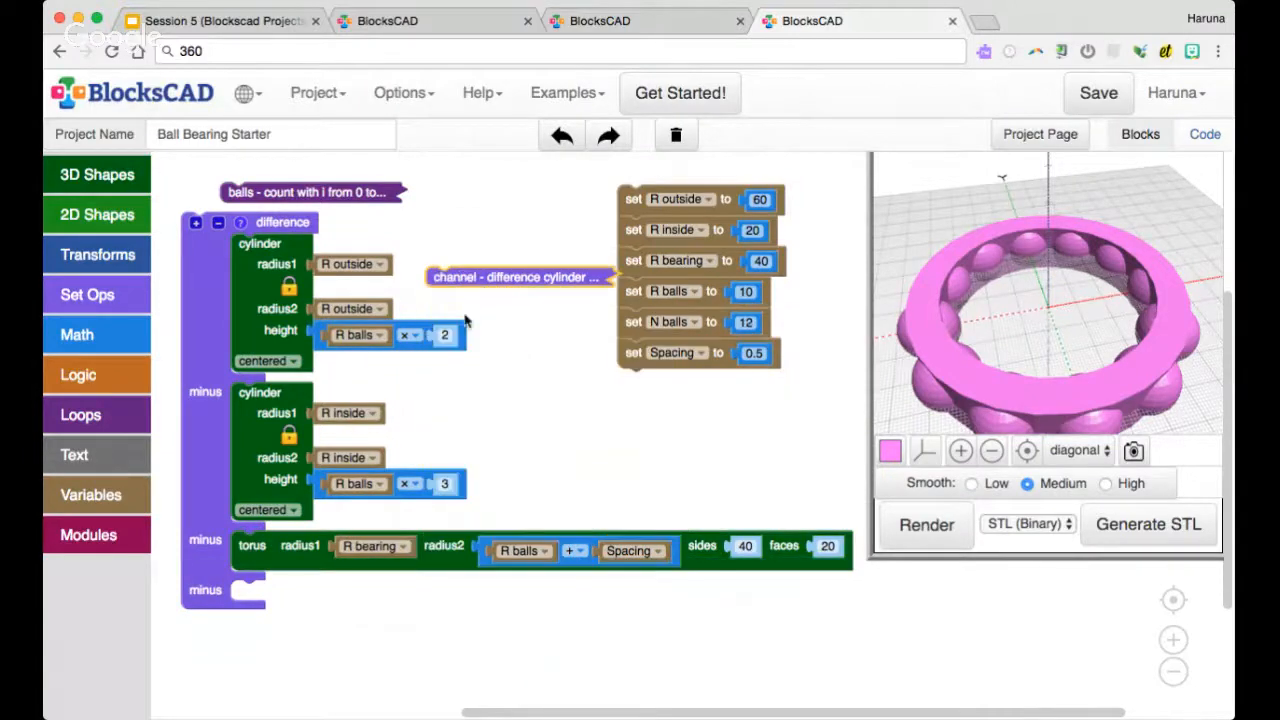
pyautogui.moveTo(466, 280); pyautogui.dragTo(285, 592)
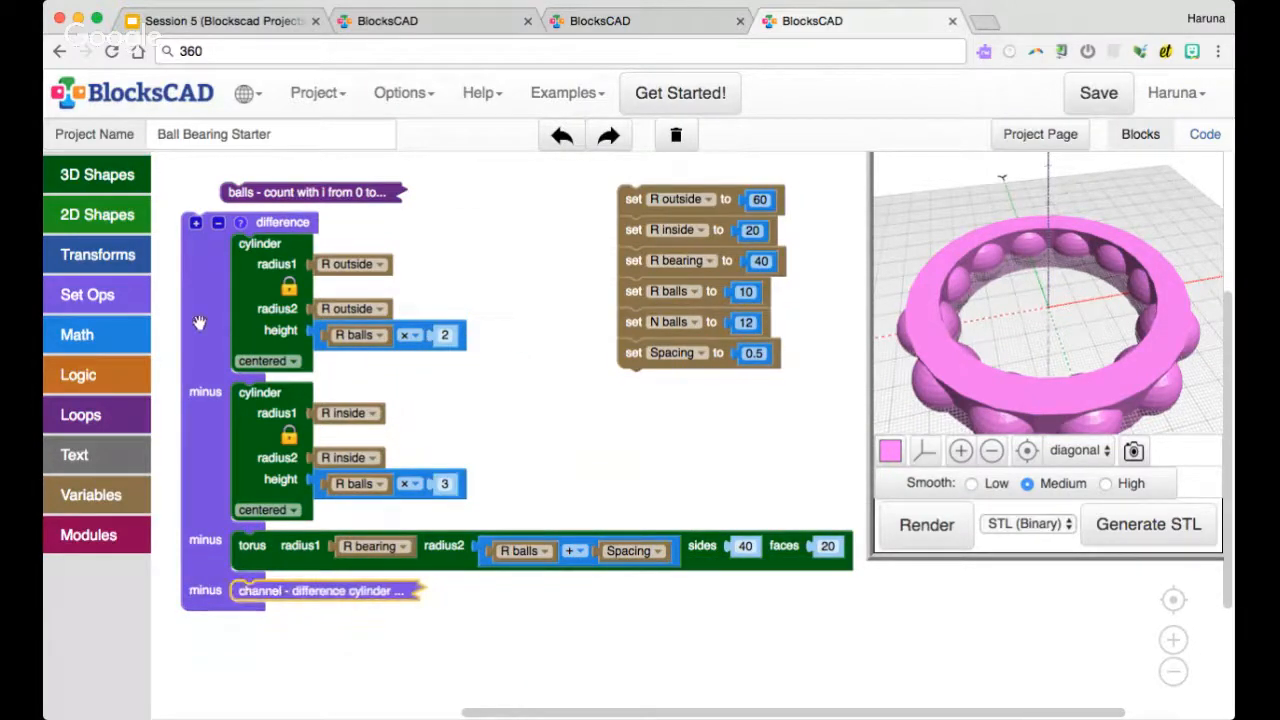
pyautogui.moveTo(200, 324); pyautogui.dragTo(194, 356)
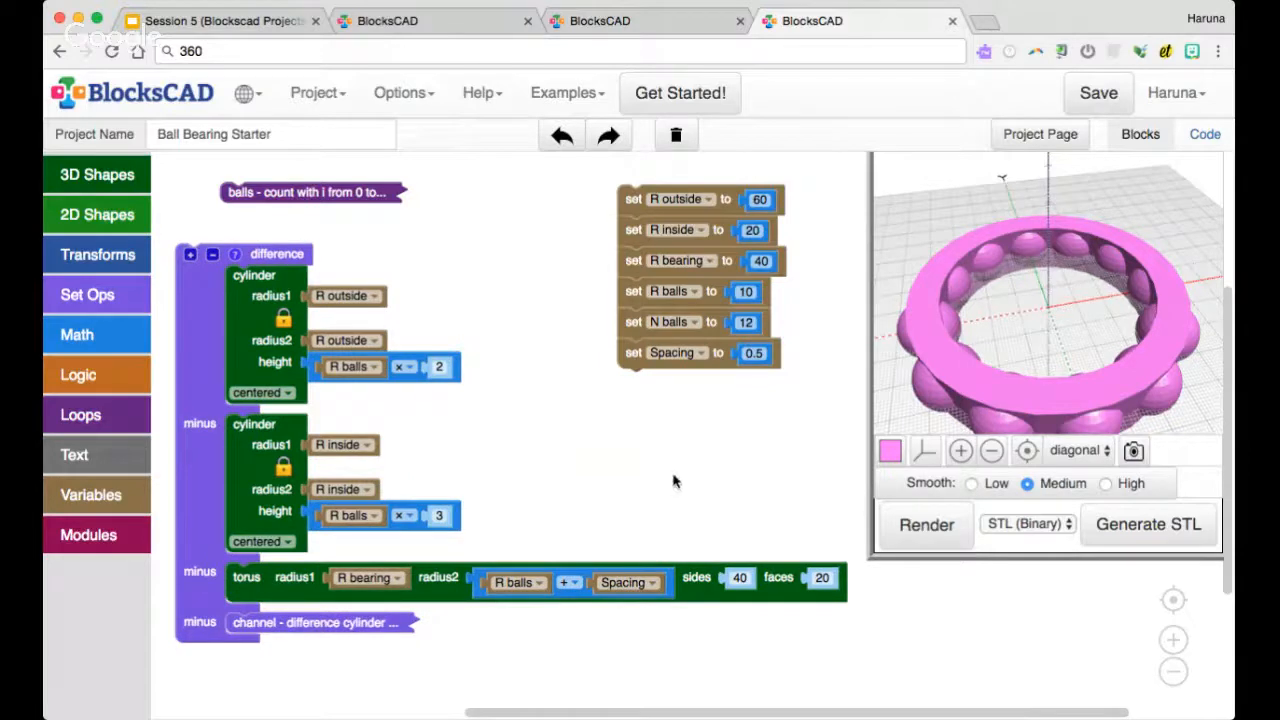
# Render the complete ball bearing and examine the balls in the open channel from several angles
pyautogui.click(923, 526)
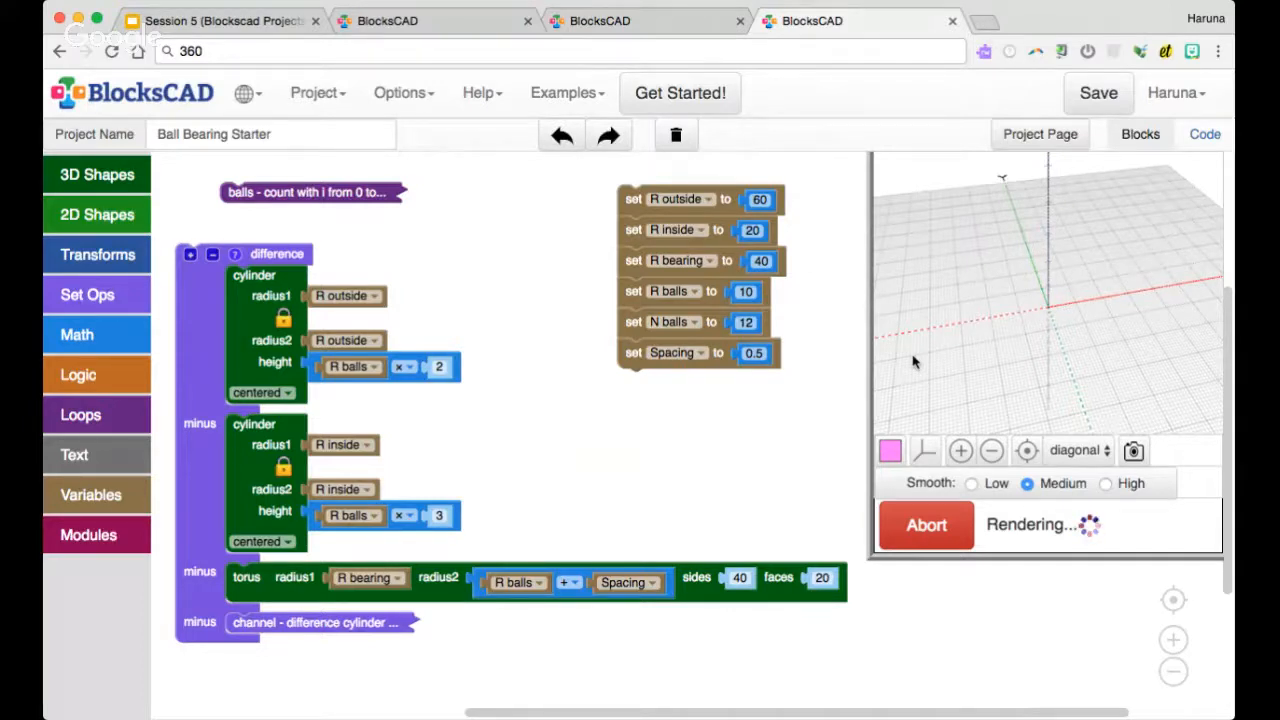
pyautogui.moveTo(981, 357); pyautogui.dragTo(1012, 327)
pyautogui.scroll(-5, 1012, 345)
pyautogui.scroll(3, 1012, 327)
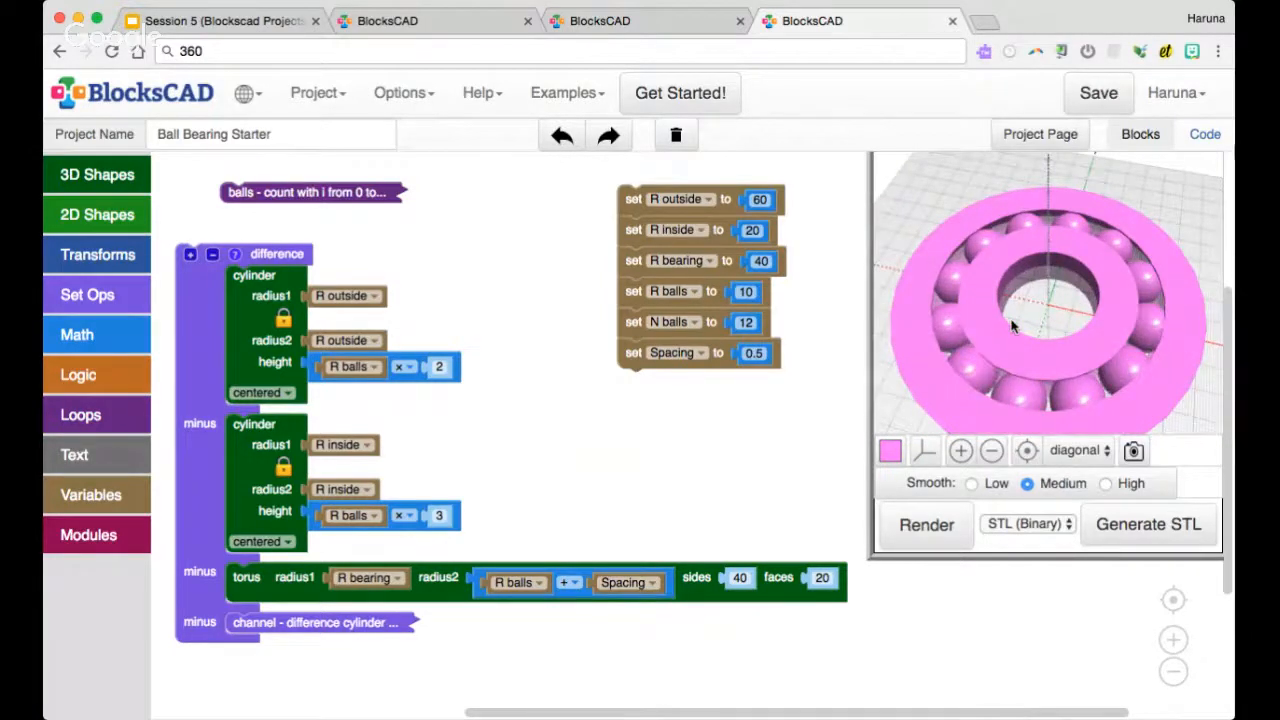
pyautogui.moveTo(1013, 326); pyautogui.dragTo(1010, 316)
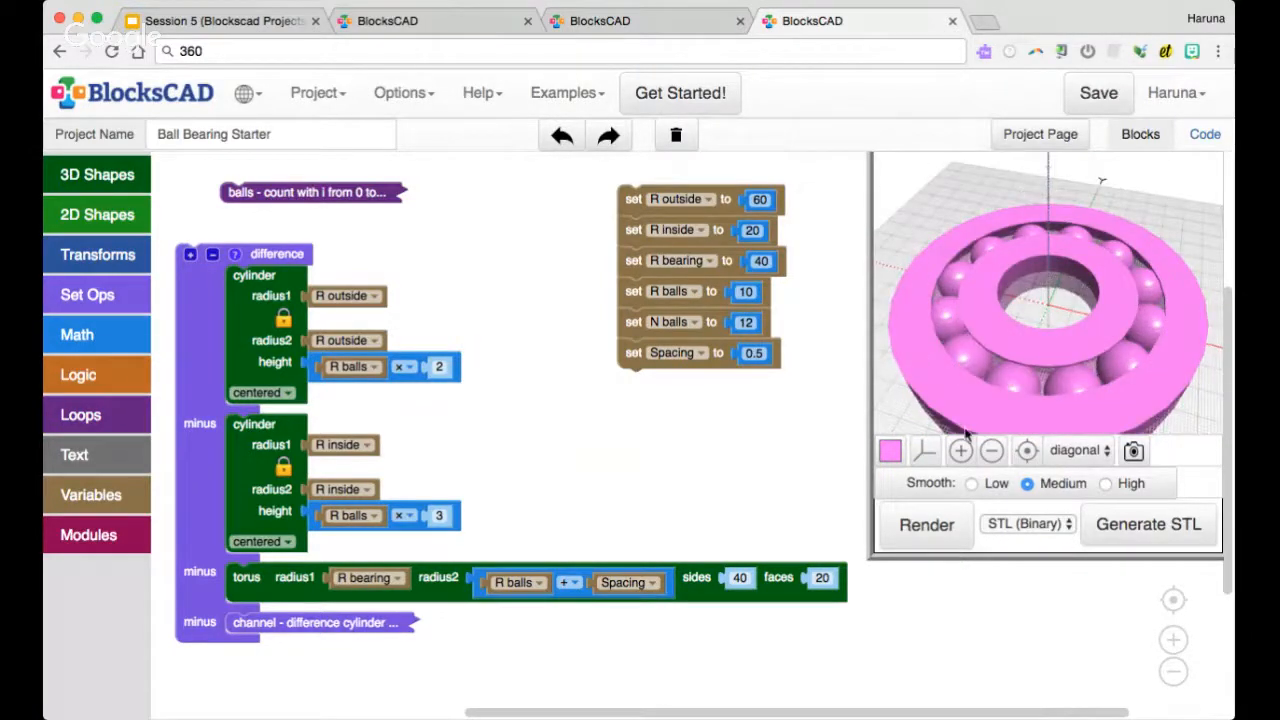
pyautogui.moveTo(979, 290); pyautogui.dragTo(1016, 311)
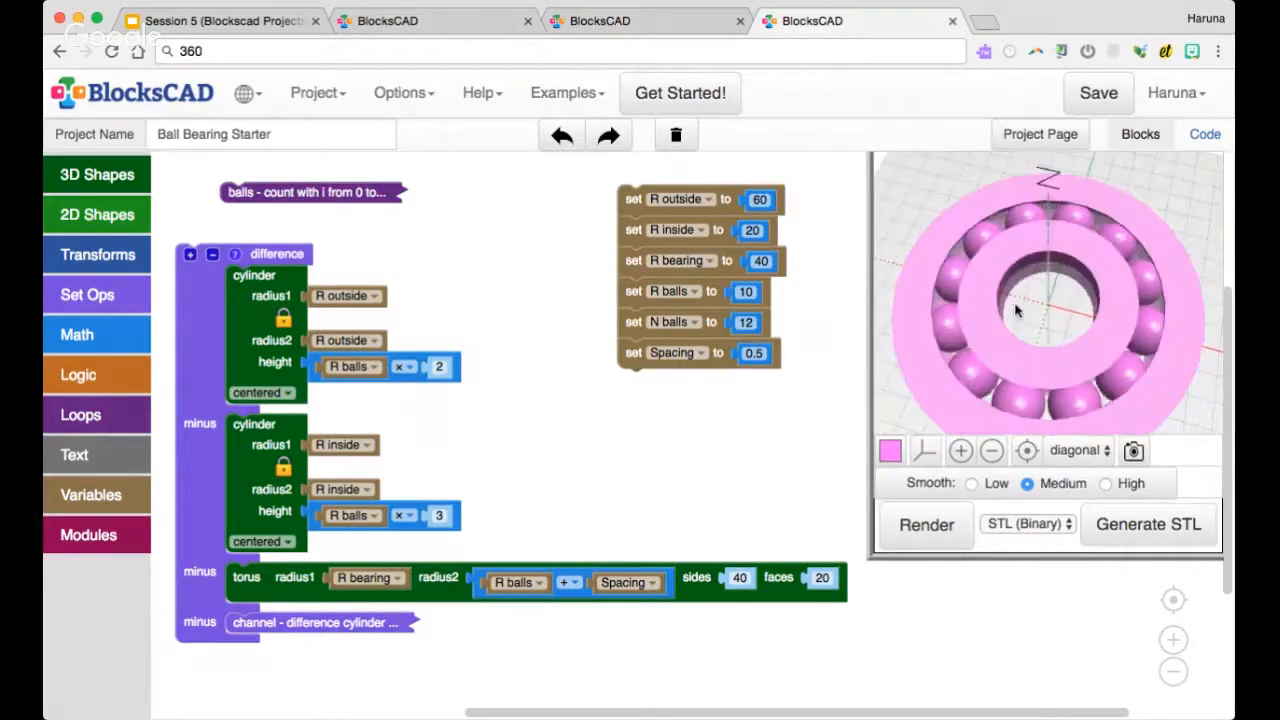
# Set R outside to 100 and R inside to 40, and start rendering the bearing
pyautogui.click(762, 199)
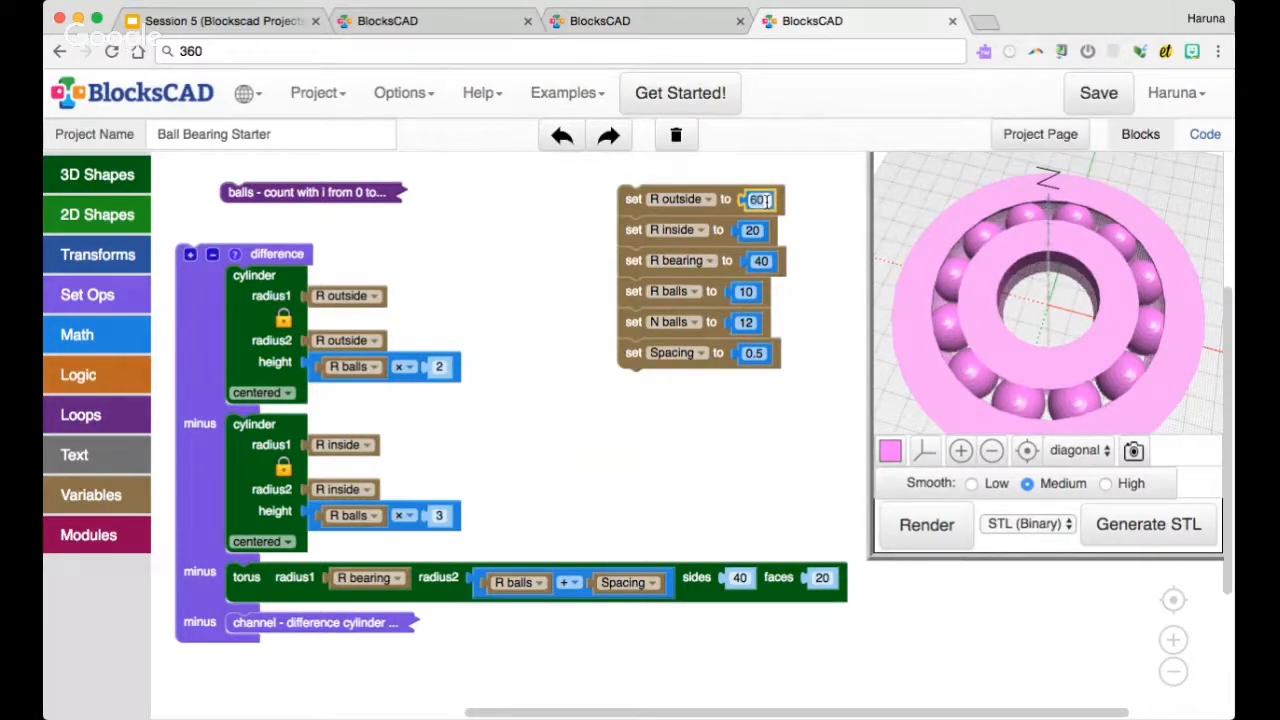
pyautogui.write('100')
pyautogui.click(755, 230)
pyautogui.write('40')
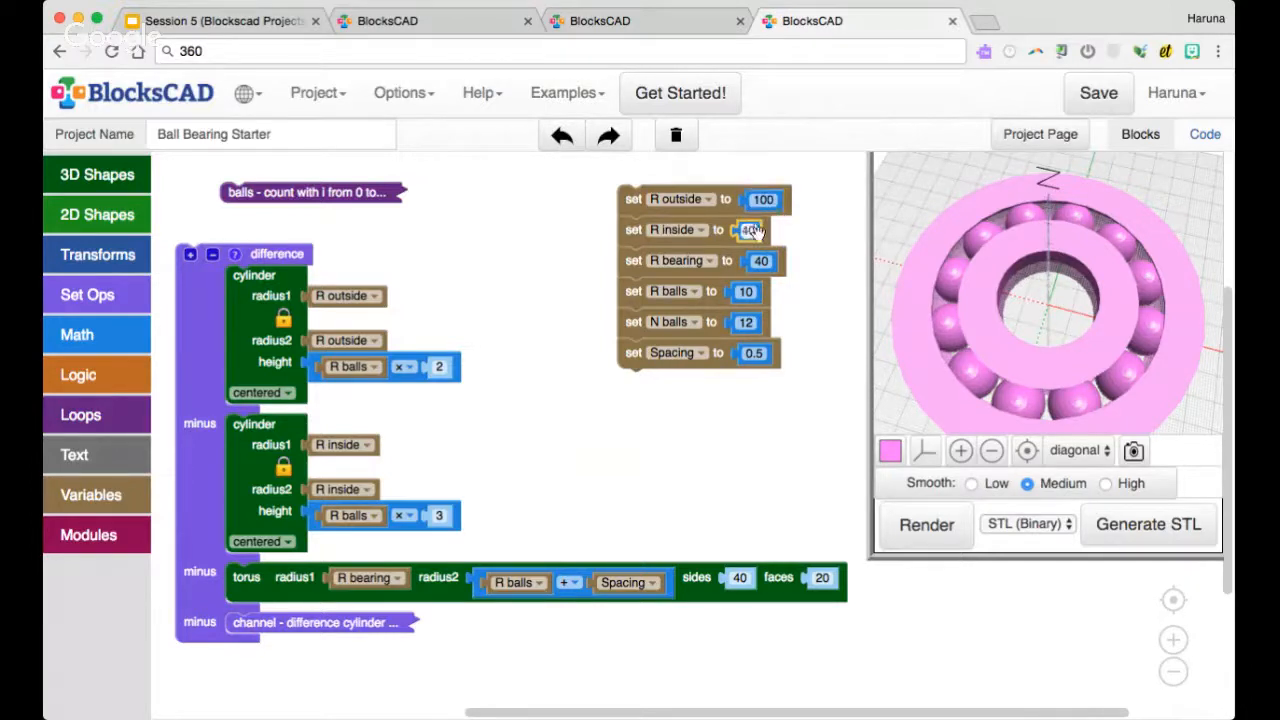
pyautogui.click(802, 324)
pyautogui.click(924, 524)
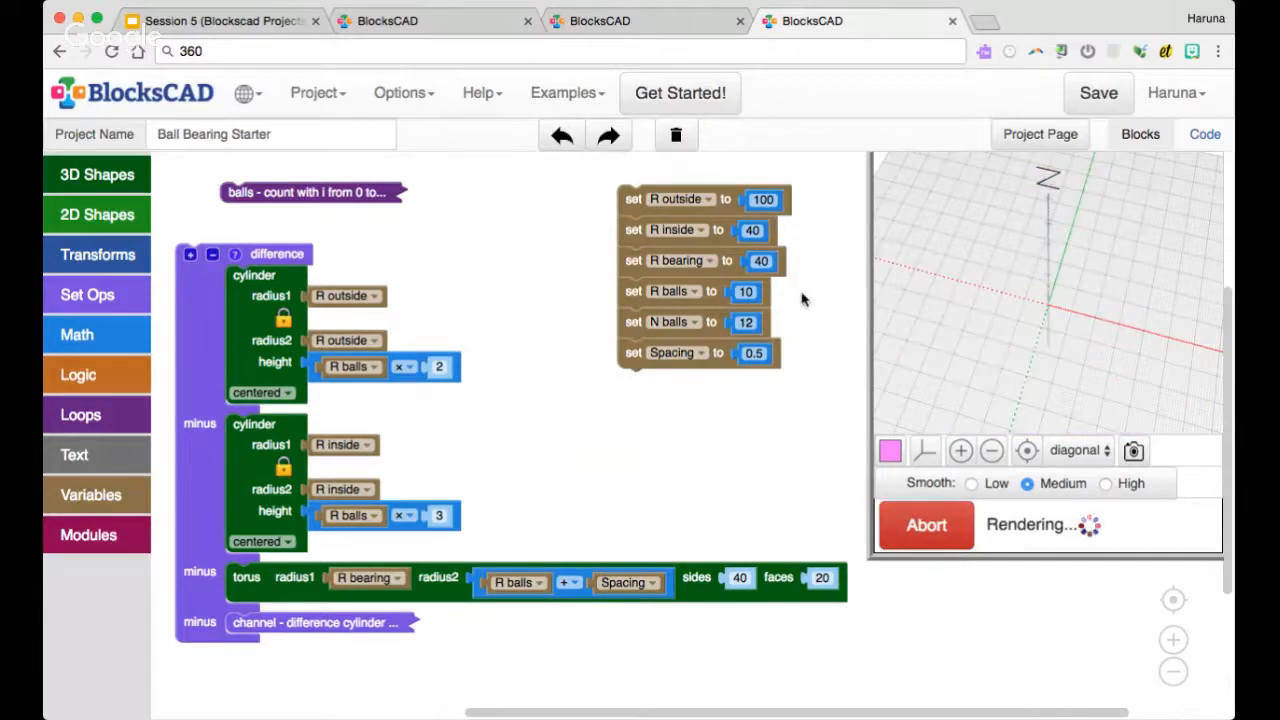
# Set R bearing to 60 and render the resized bearing again
pyautogui.click(760, 261)
pyautogui.write('6')
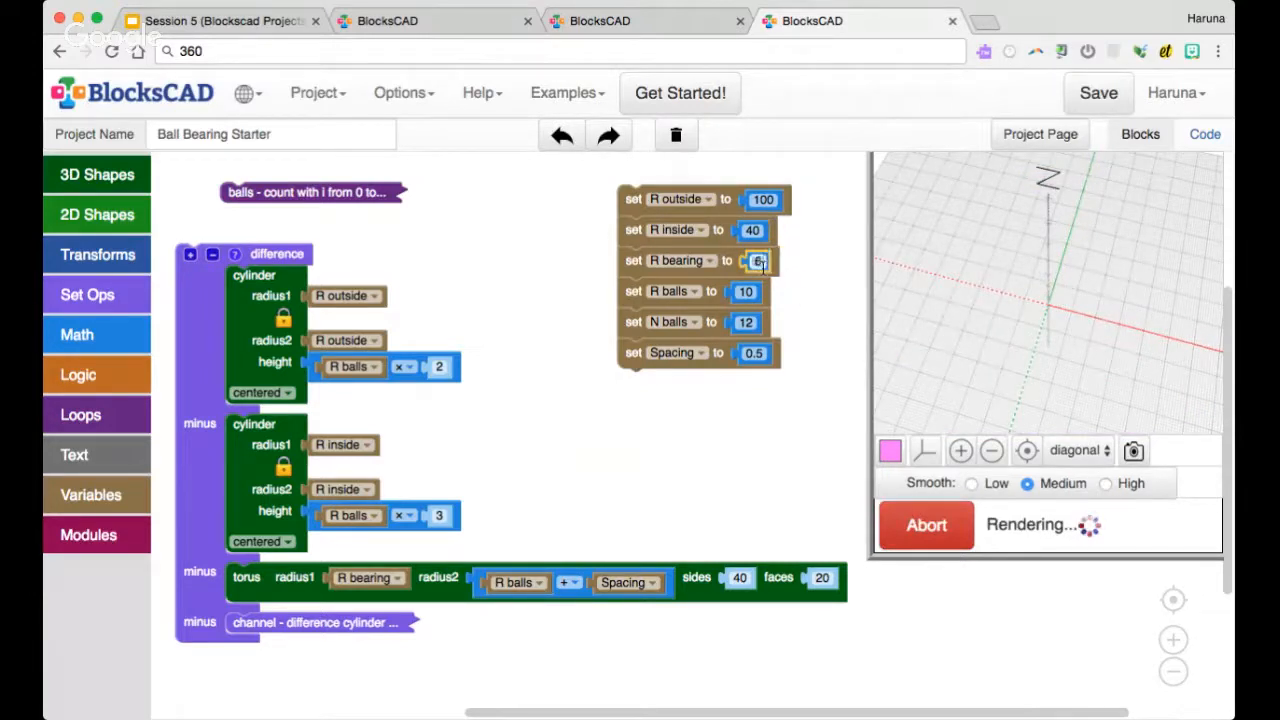
pyautogui.write('0')
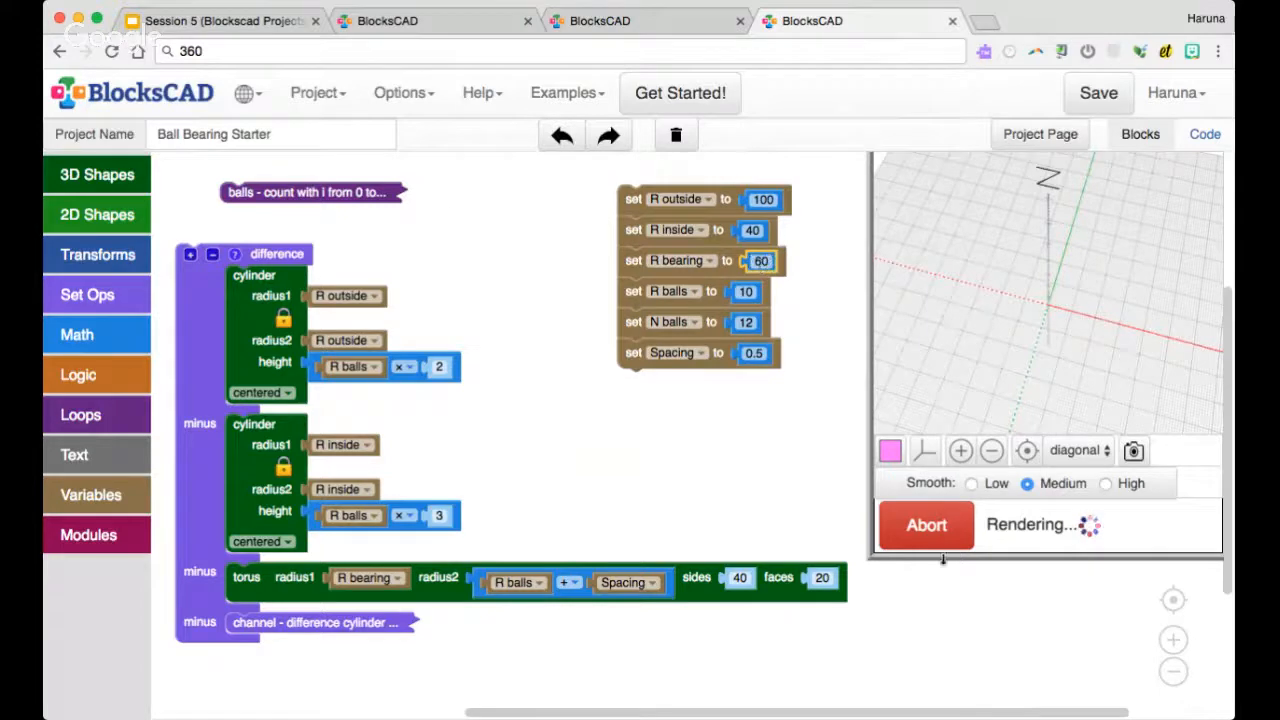
pyautogui.click(930, 527)
pyautogui.scroll(-4, 952, 378)
pyautogui.moveTo(952, 378)
pyautogui.mouseDown()
pyautogui.moveTo(950, 357)
pyautogui.moveTo(945, 373)
pyautogui.mouseUp()
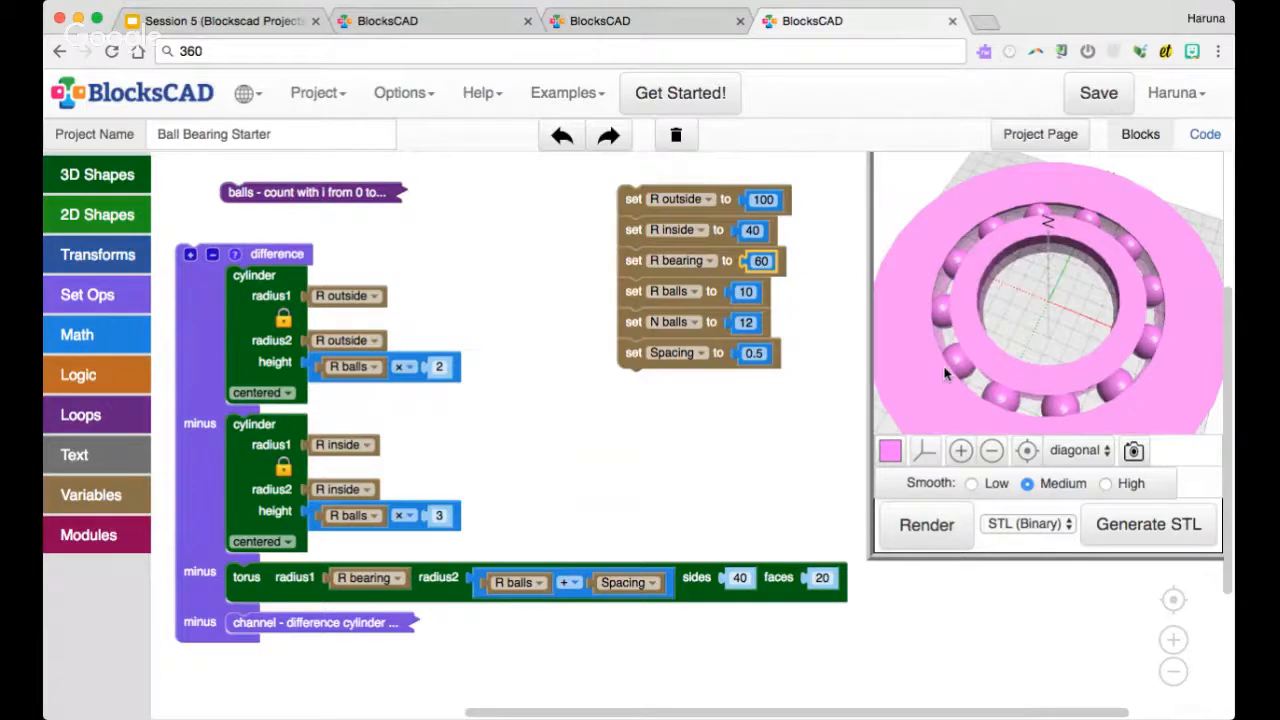
pyautogui.moveTo(945, 373); pyautogui.dragTo(945, 358)
# Reduce R outside to 75 and re-render the bearing
pyautogui.click(760, 200)
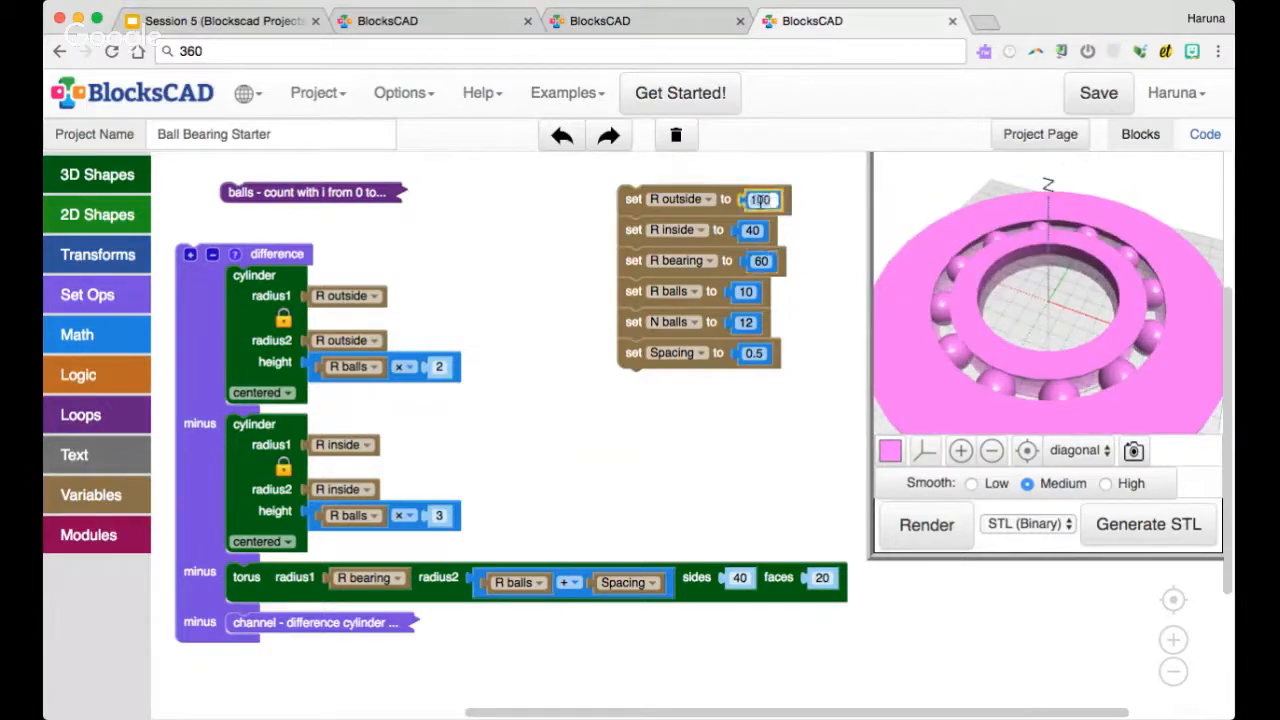
pyautogui.write('75')
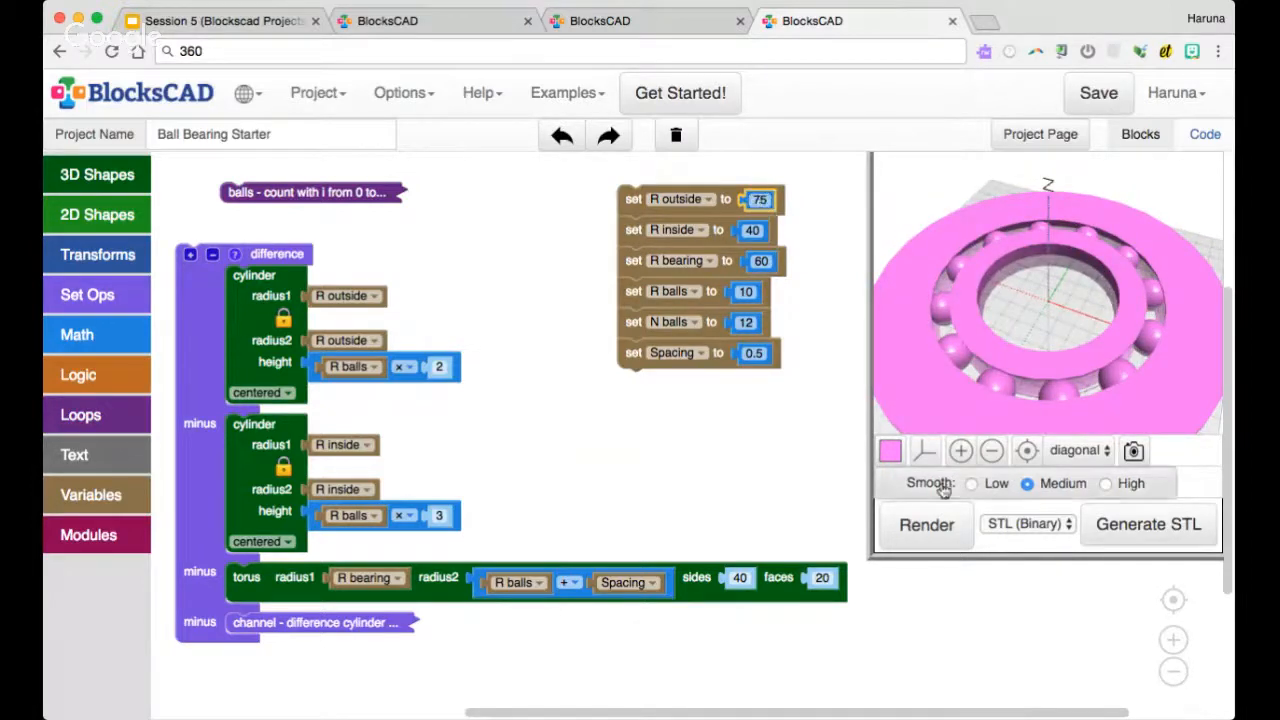
pyautogui.click(930, 526)
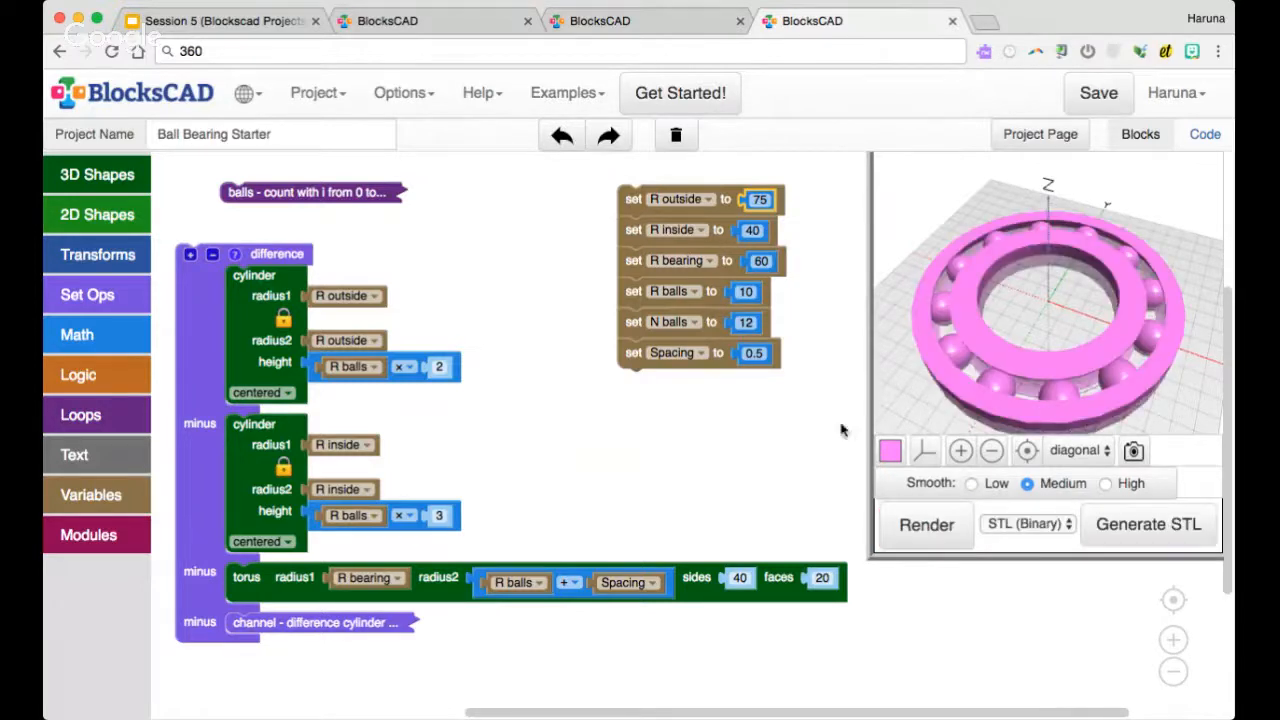
pyautogui.moveTo(950, 365); pyautogui.dragTo(951, 380)
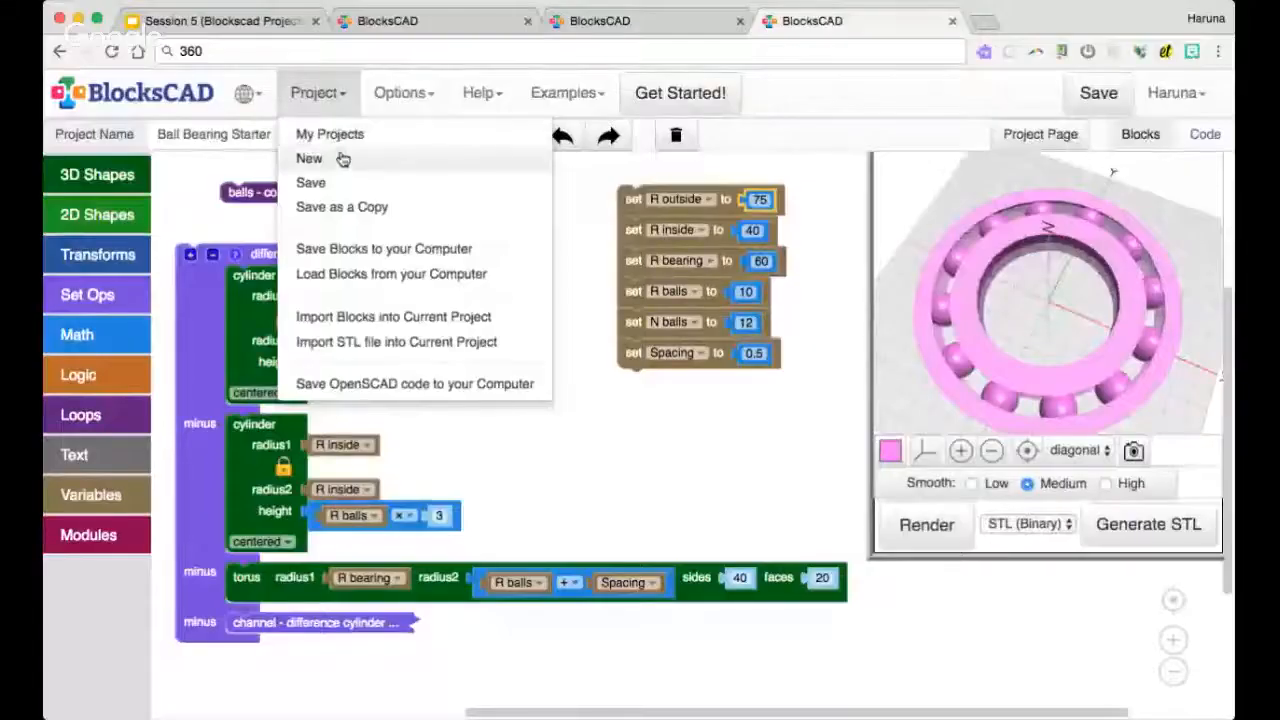
# Start a new empty project and name it "rotating box"
pyautogui.click(341, 159)
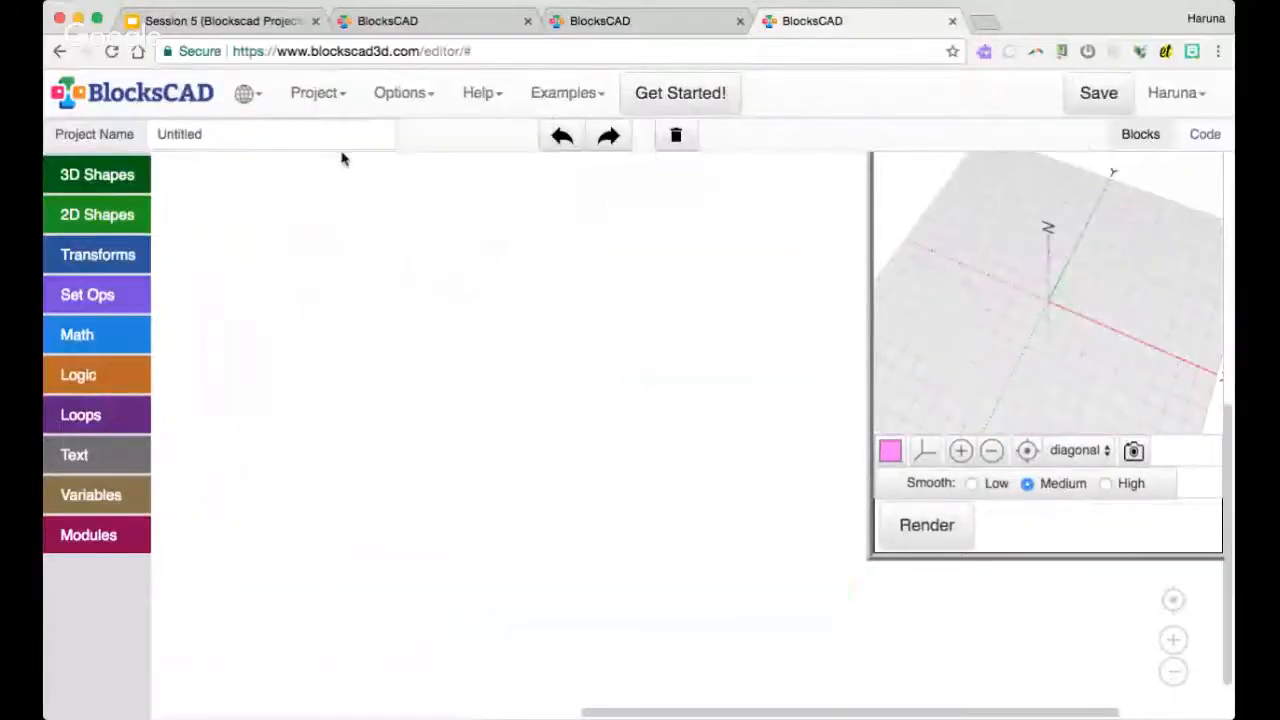
pyautogui.click(322, 126)
pyautogui.write('rotating box')
pyautogui.hotkey('shift', 'End')
pyautogui.press('Delete')
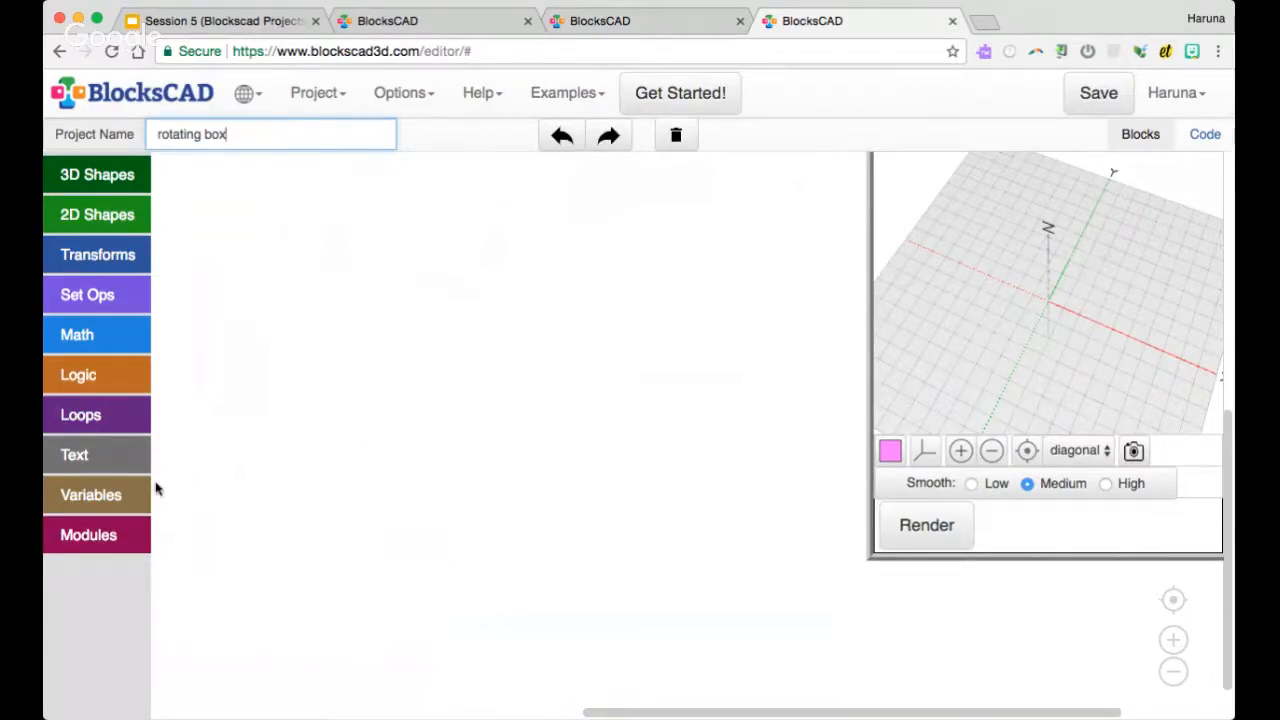
# Add a variable assignment block with a number, create a new variable L for it, and set it to 30
pyautogui.click(122, 494)
pyautogui.moveTo(183, 177); pyautogui.dragTo(390, 182)
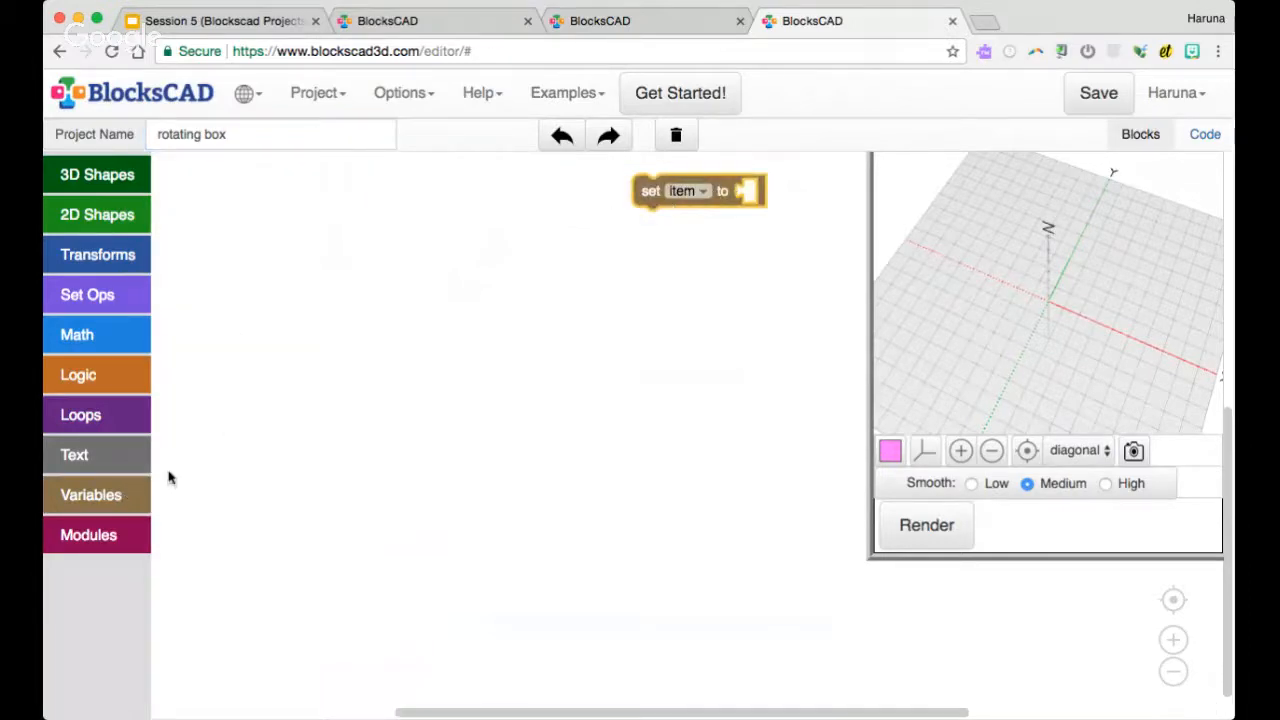
pyautogui.click(124, 348)
pyautogui.moveTo(182, 166); pyautogui.dragTo(743, 190)
pyautogui.click(695, 191)
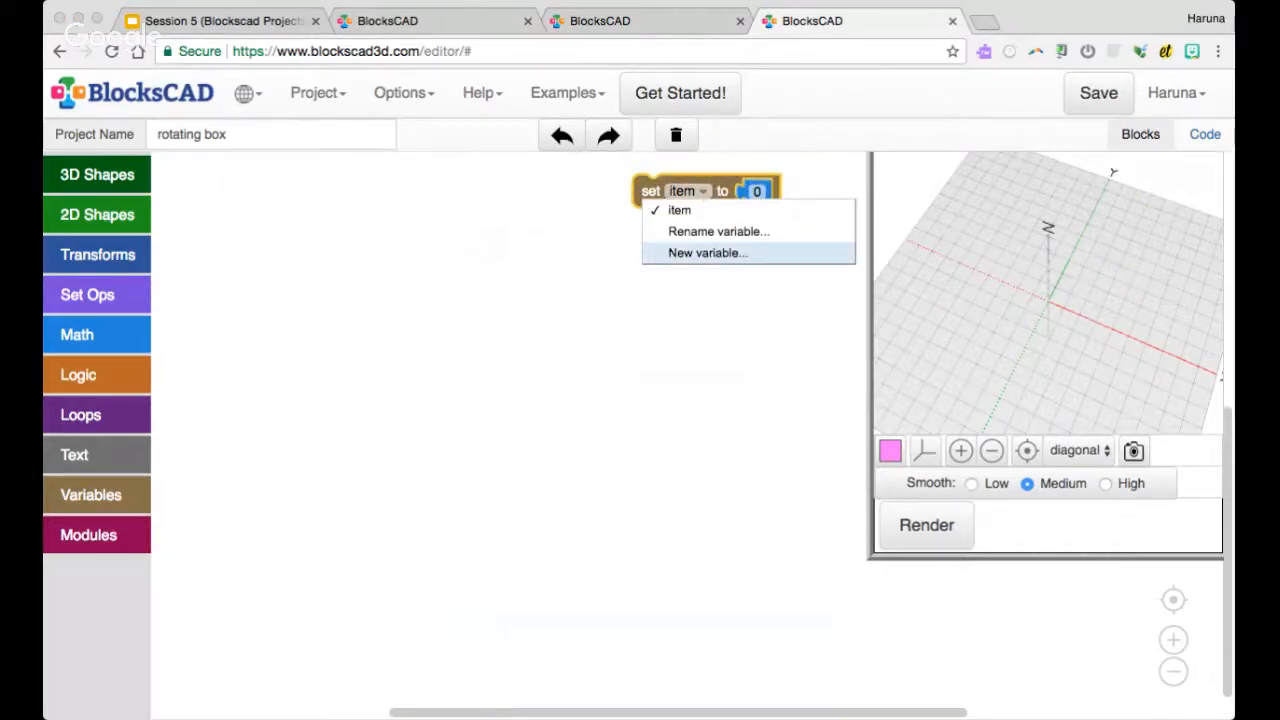
pyautogui.click(708, 252)
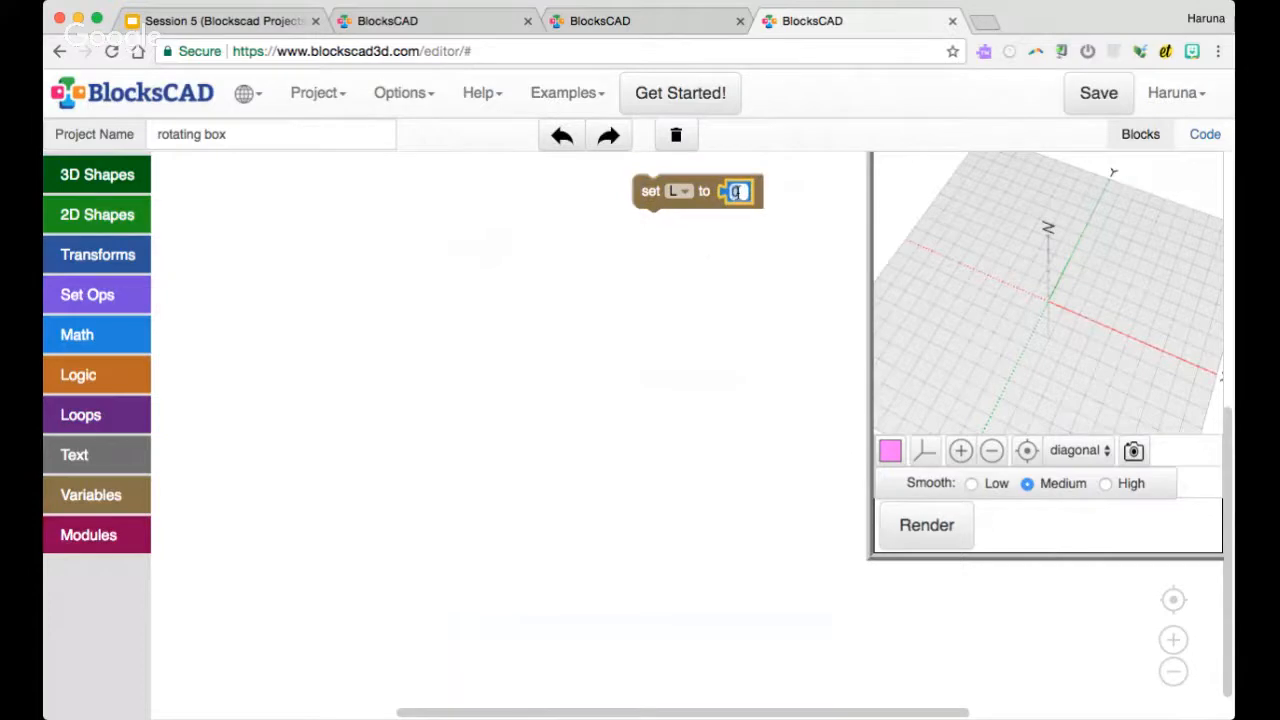
pyautogui.write('30')
pyautogui.click(594, 218)
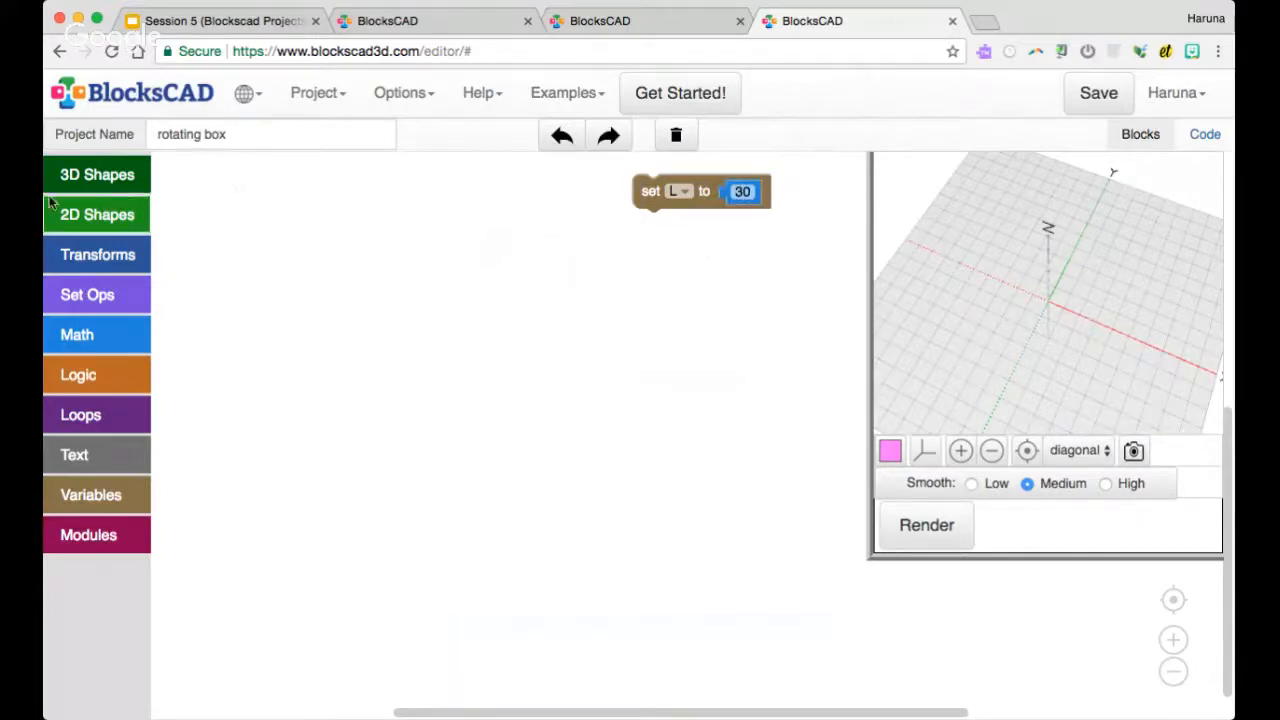
# Duplicate the L assignment, attach the copy beneath it, and assign the copy to a new variable H
pyautogui.rightClick(650, 191)
pyautogui.click(686, 206)
pyautogui.moveTo(692, 229); pyautogui.dragTo(675, 230)
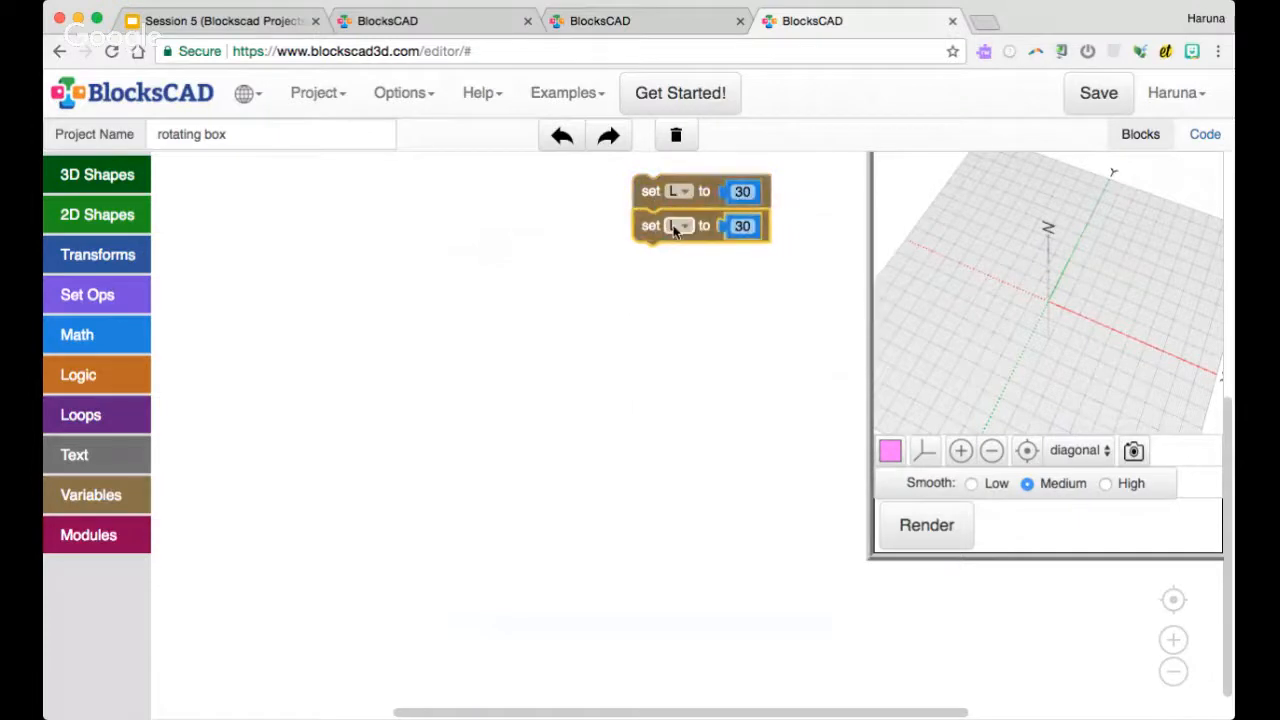
pyautogui.click(684, 226)
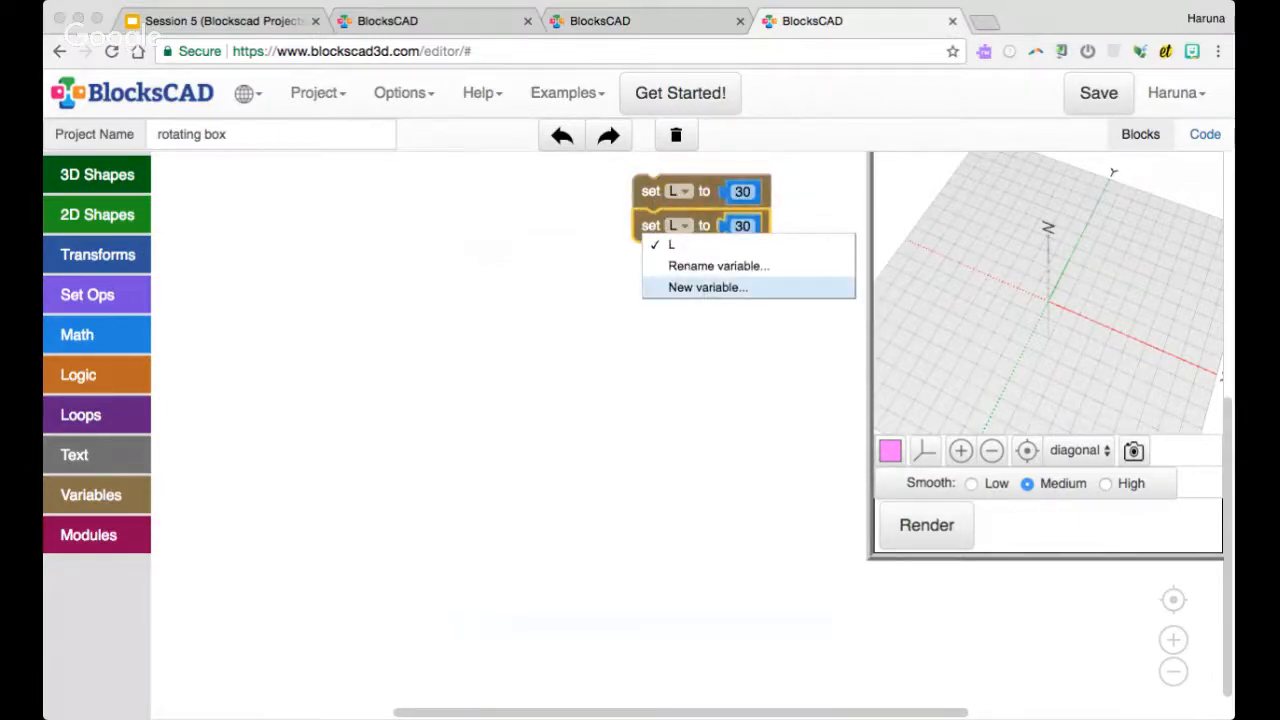
pyautogui.write('H')
pyautogui.press('Return')
pyautogui.click(743, 279)
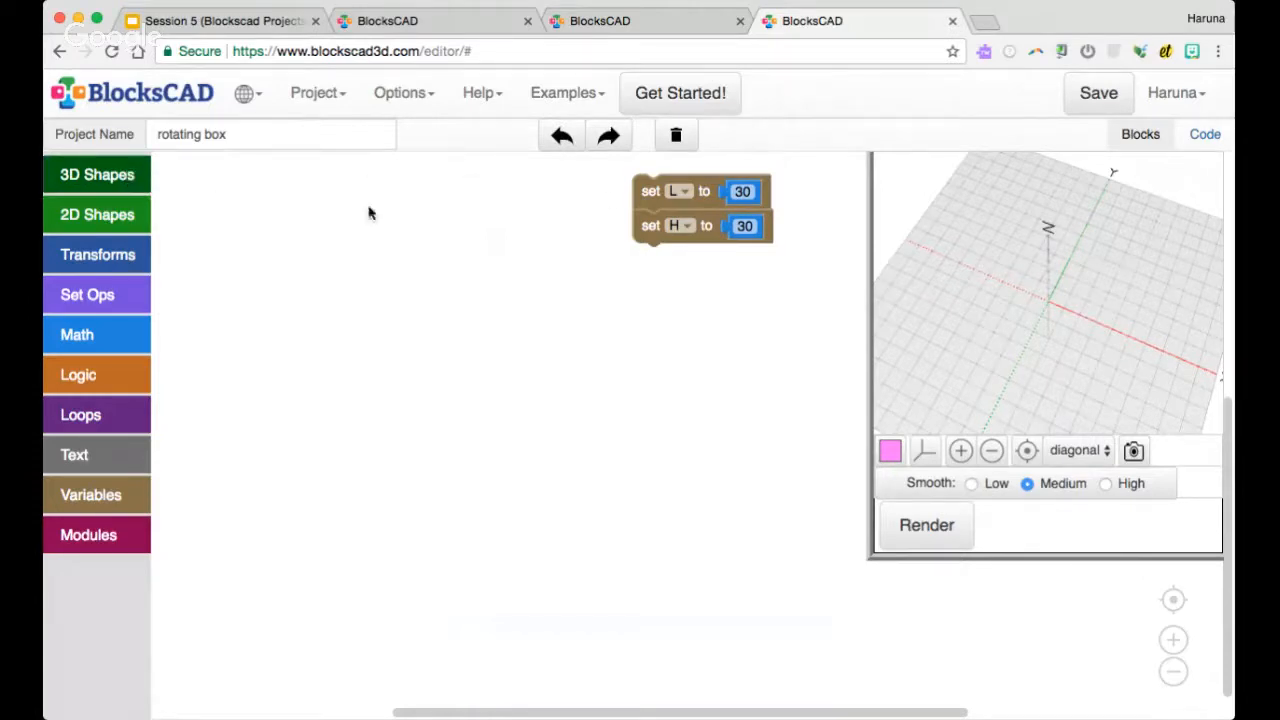
# Duplicate the H assignment beneath itself, assign the copy to a new variable "angle", and set it to 180
pyautogui.rightClick(664, 232)
pyautogui.click(668, 247)
pyautogui.moveTo(658, 264); pyautogui.dragTo(650, 262)
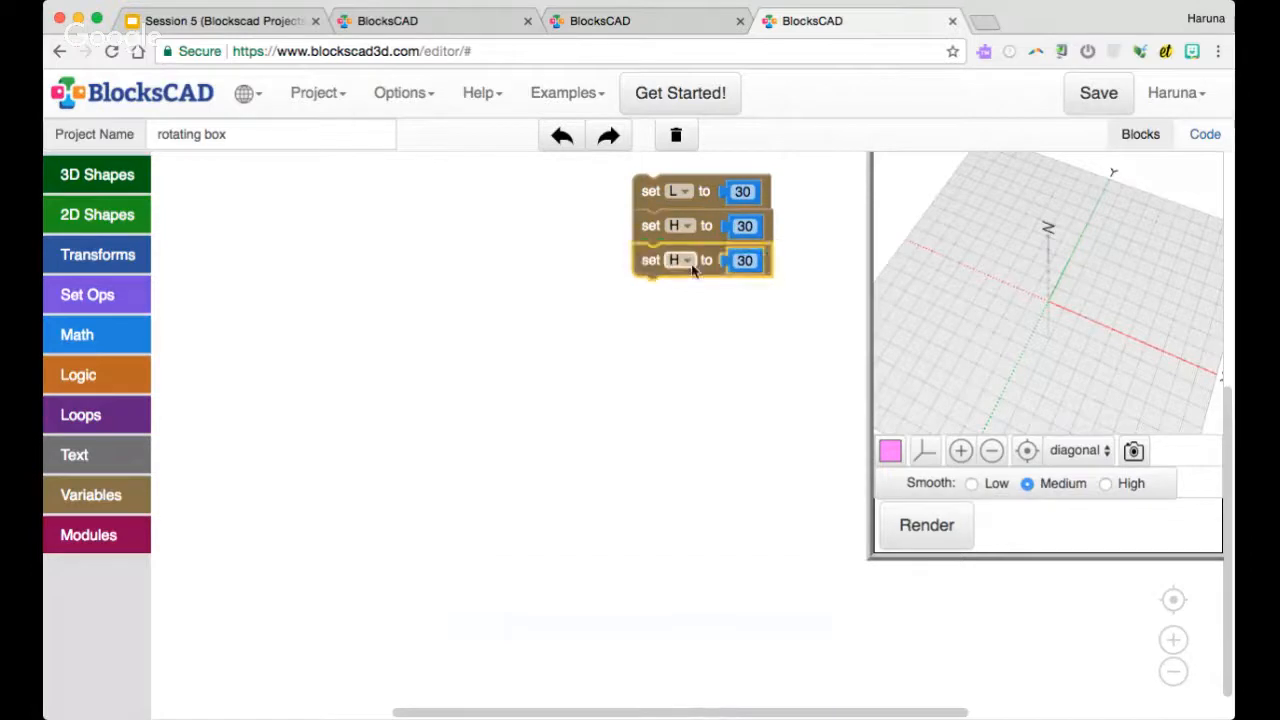
pyautogui.click(686, 260)
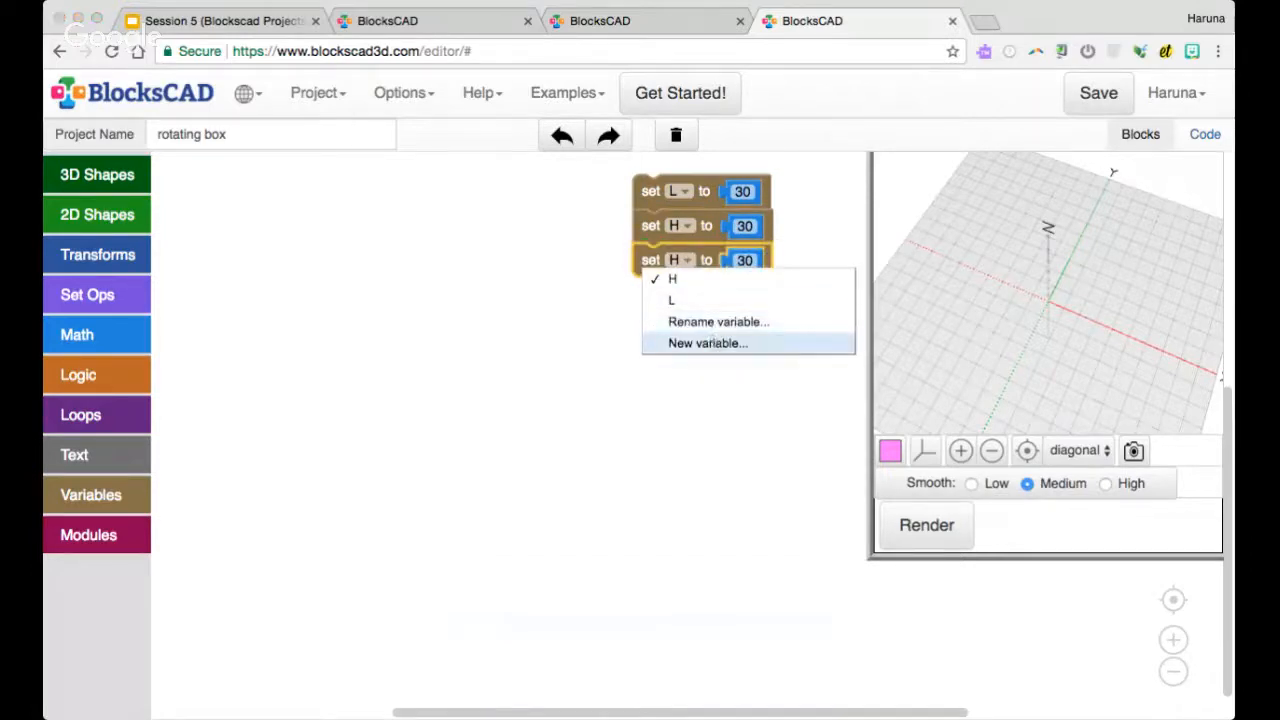
pyautogui.click(708, 343)
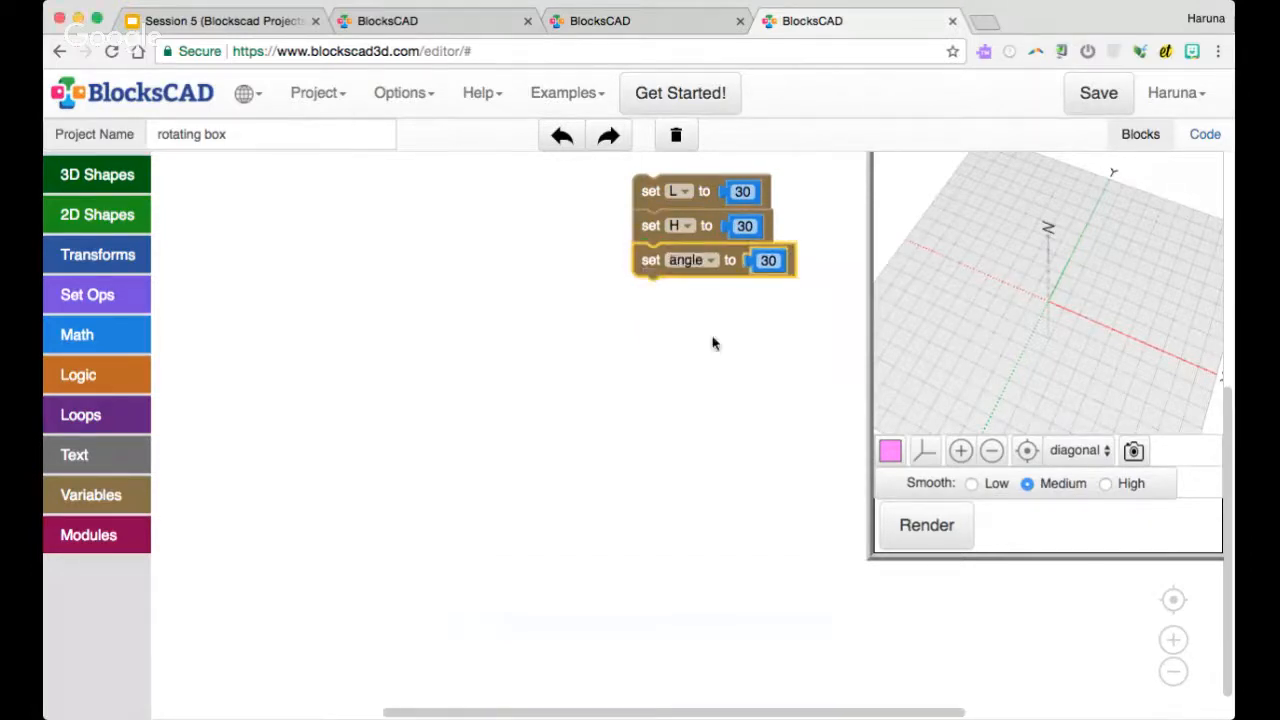
pyautogui.click(763, 260)
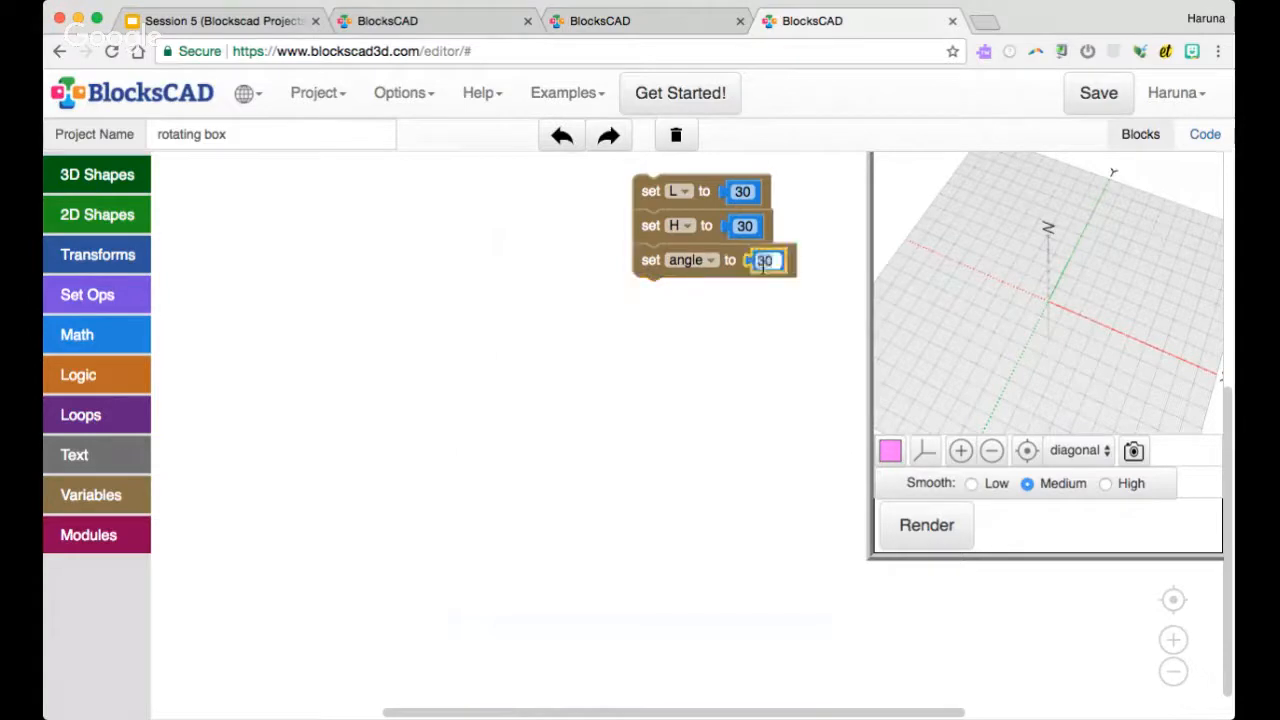
pyautogui.write('180')
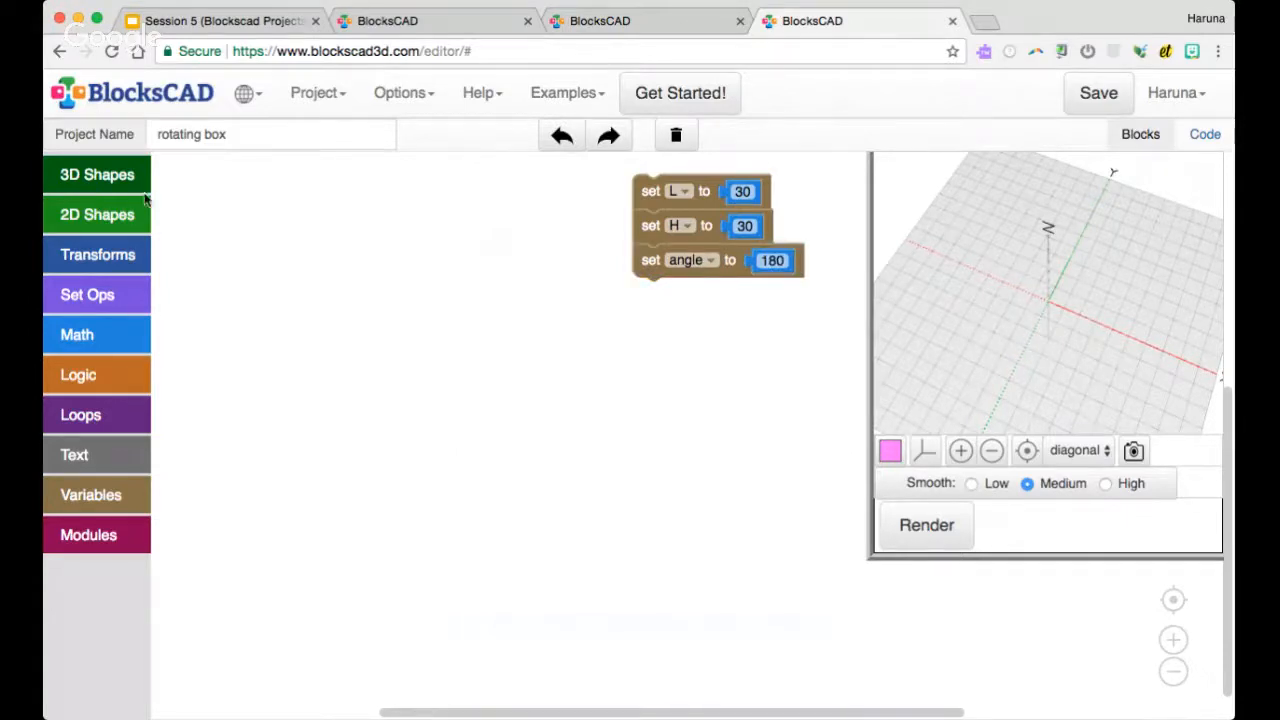
# Add a cube block and use the variable L for both its X and Y sizes
pyautogui.click(136, 188)
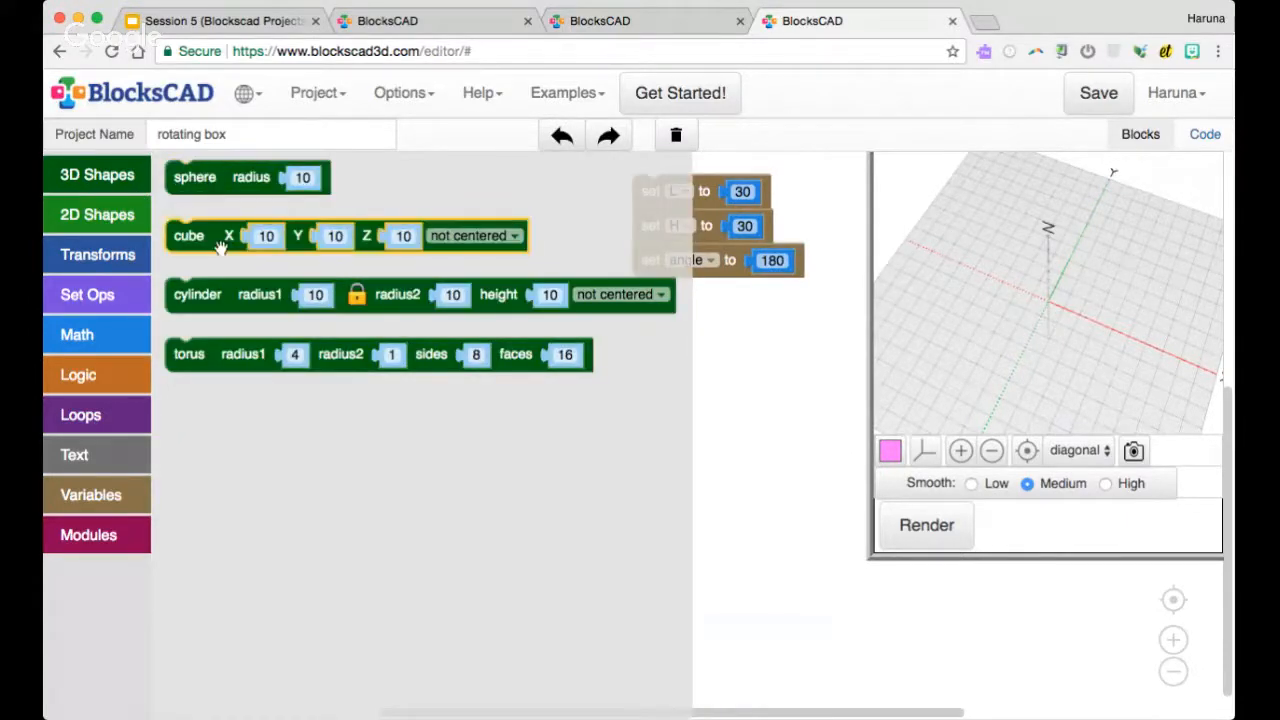
pyautogui.moveTo(215, 236); pyautogui.dragTo(283, 376)
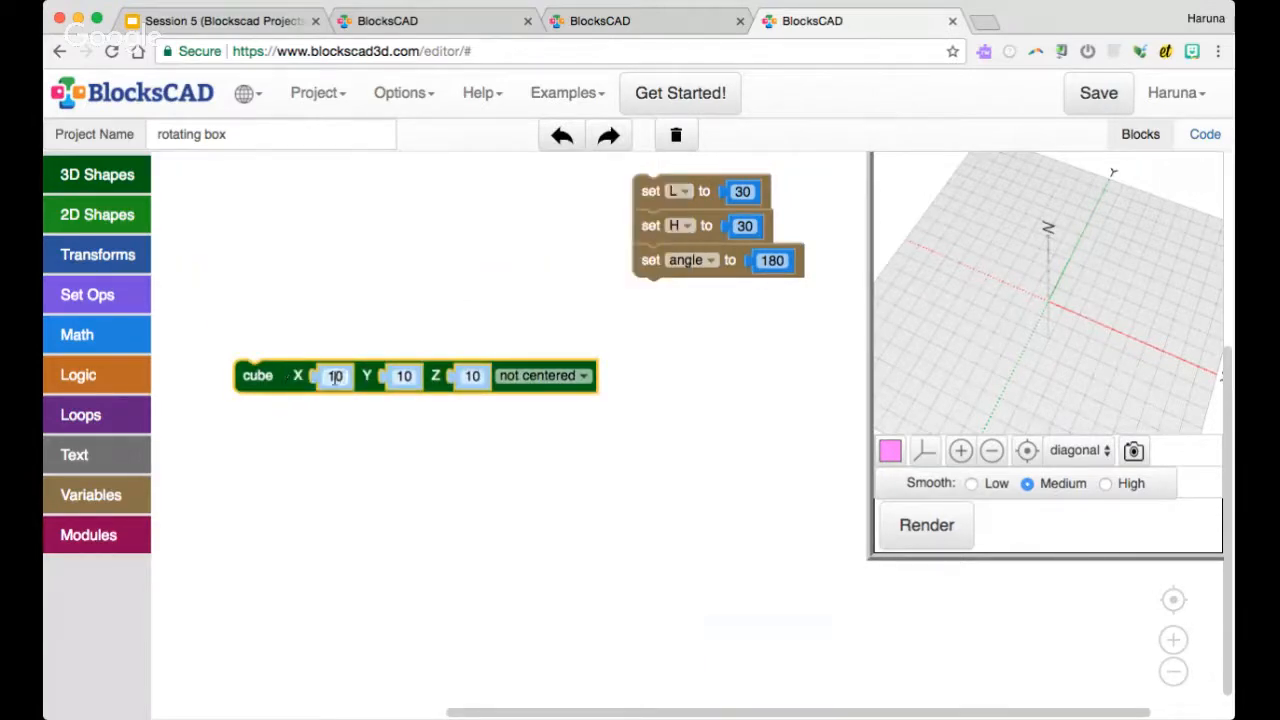
pyautogui.rightClick(677, 196)
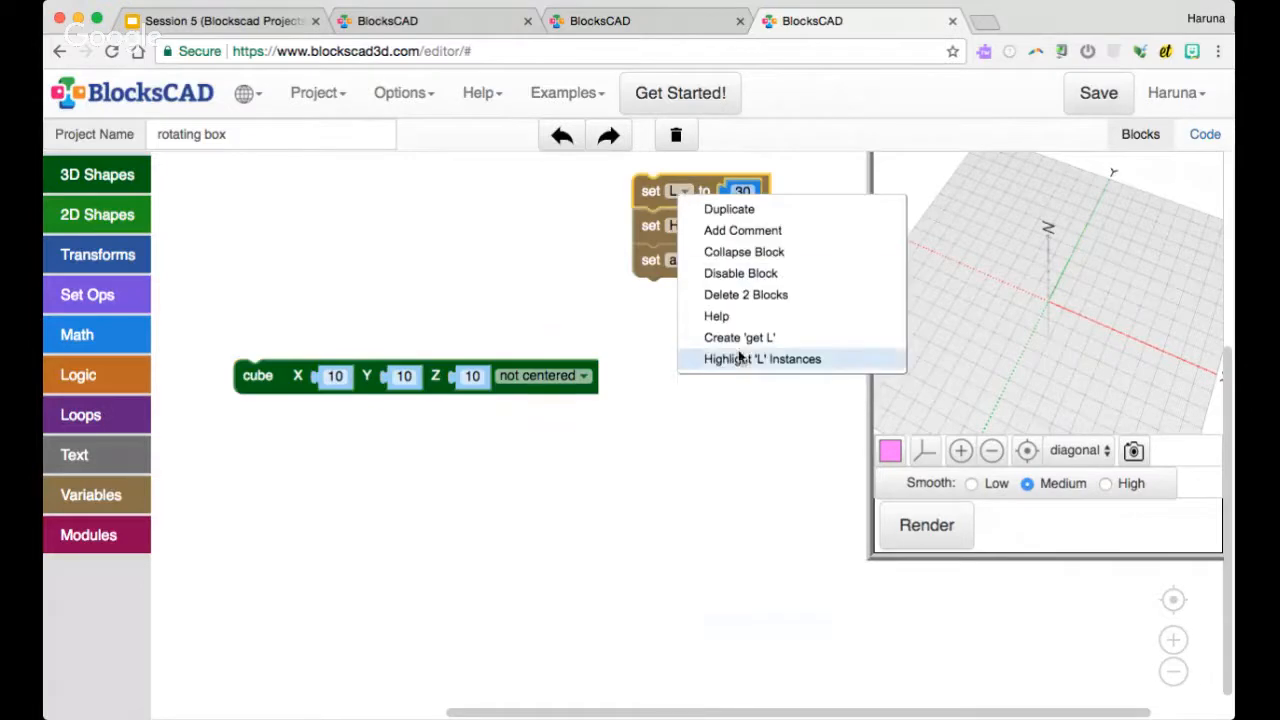
pyautogui.click(740, 343)
pyautogui.moveTo(667, 225); pyautogui.dragTo(410, 380)
pyautogui.rightClick(340, 382)
pyautogui.click(393, 395)
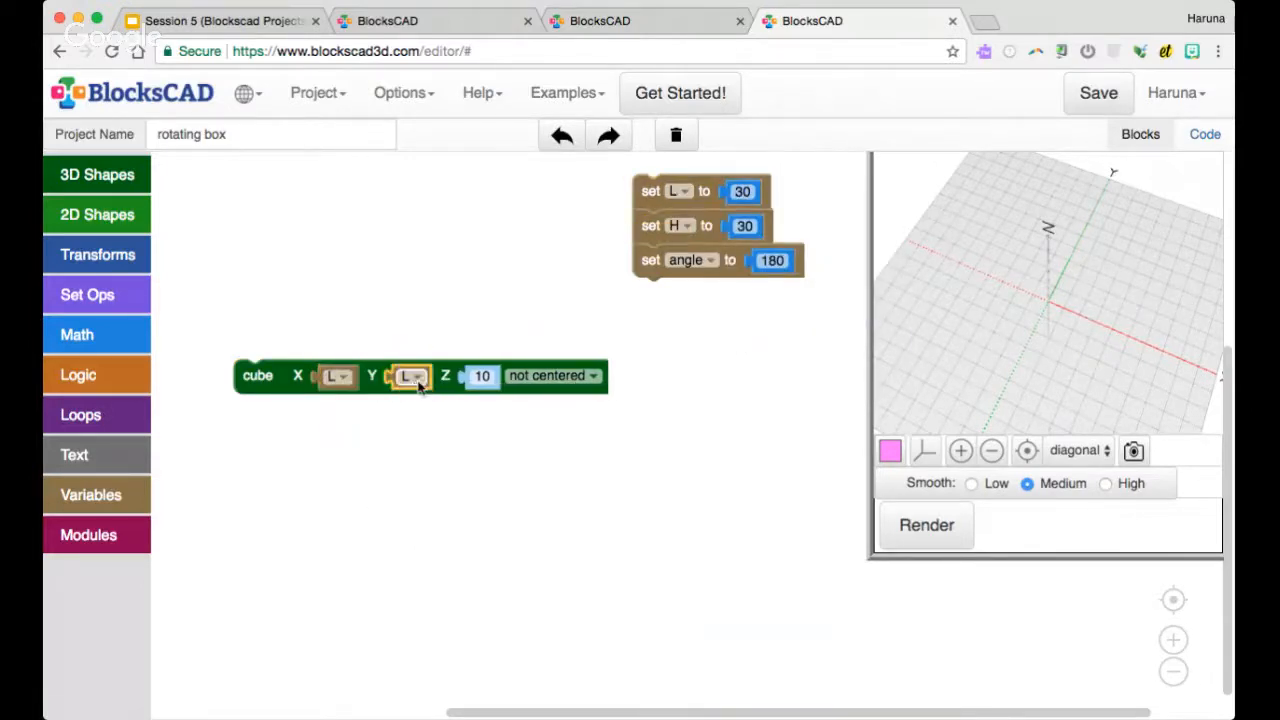
# Set the cube's Z size to 1, make it centered, and render the plate
pyautogui.click(480, 378)
pyautogui.write('1')
pyautogui.click(521, 410)
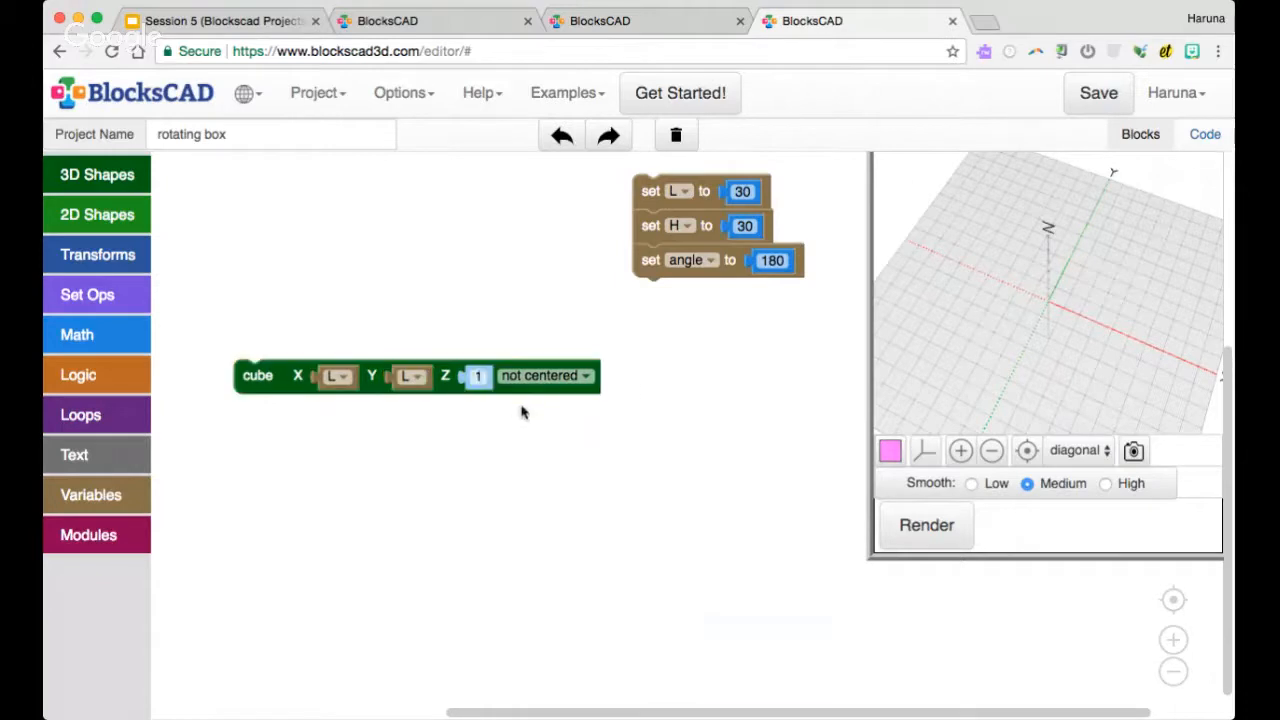
pyautogui.click(578, 376)
pyautogui.click(583, 413)
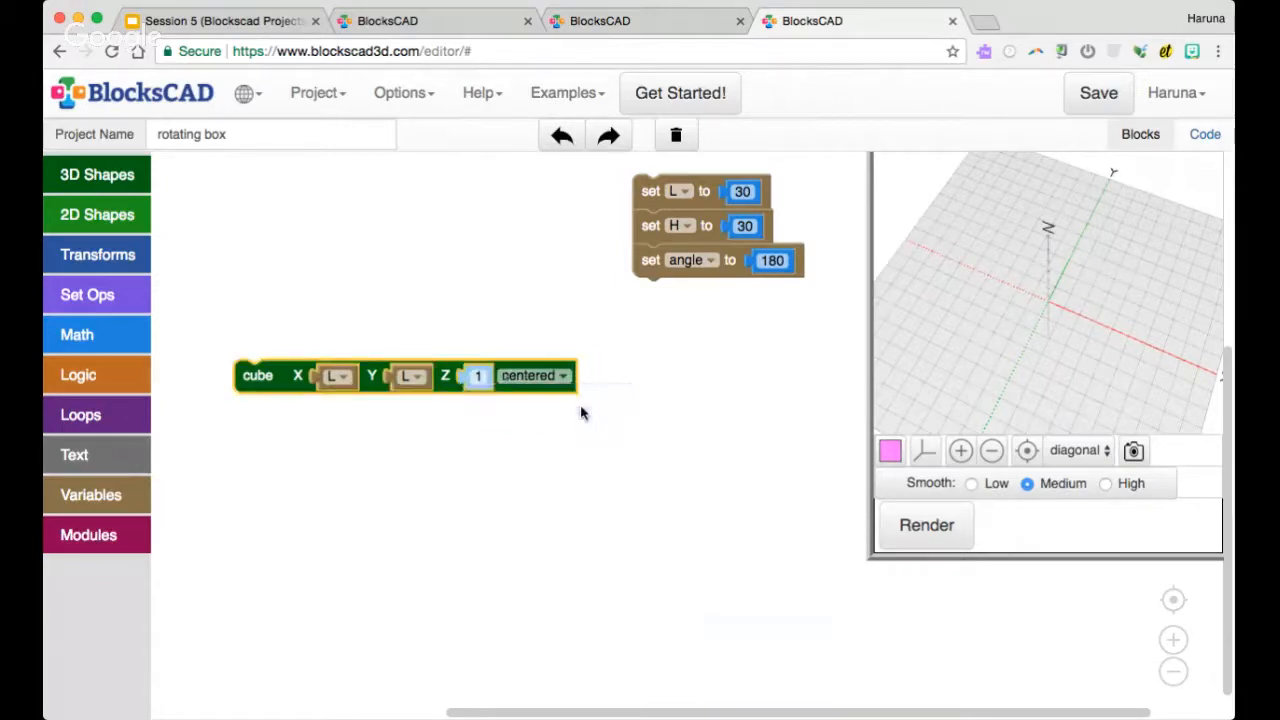
pyautogui.click(926, 525)
pyautogui.moveTo(1000, 371); pyautogui.dragTo(1036, 346)
pyautogui.scroll(5, 1035, 346)
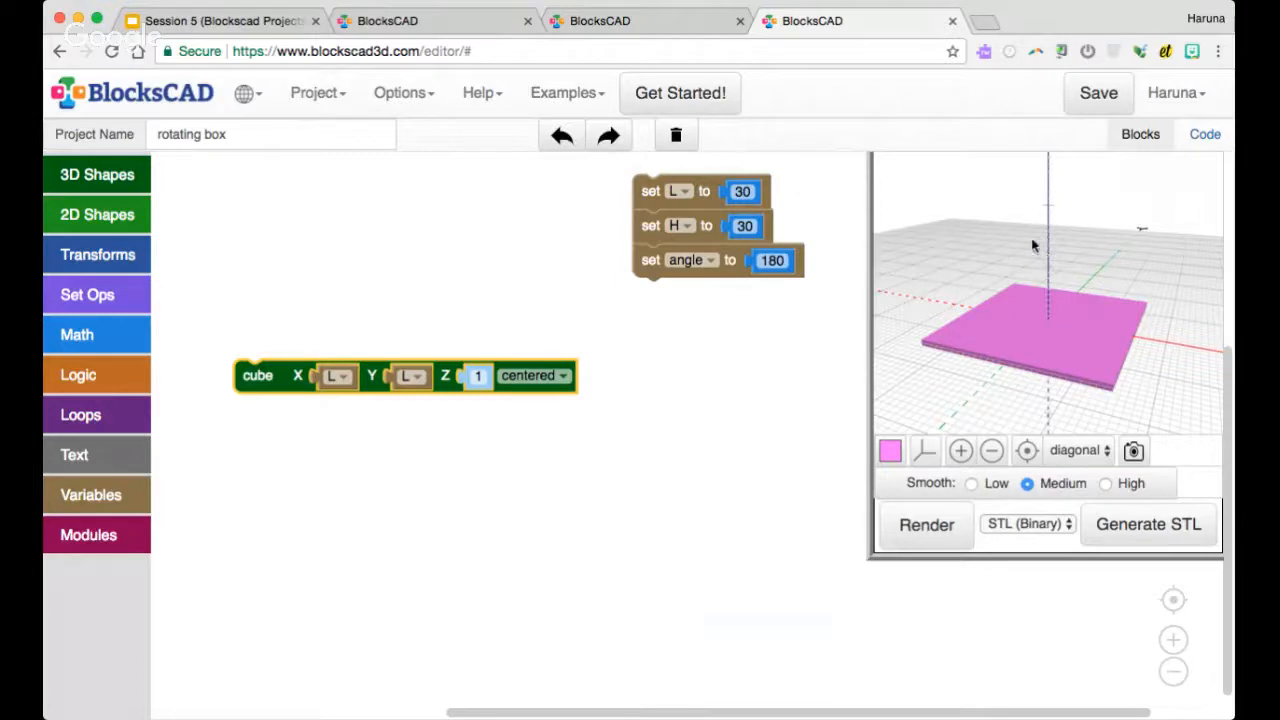
# Add a count loop above the cube, counting with i from 0 to the variable H
pyautogui.moveTo(246, 374); pyautogui.dragTo(266, 385)
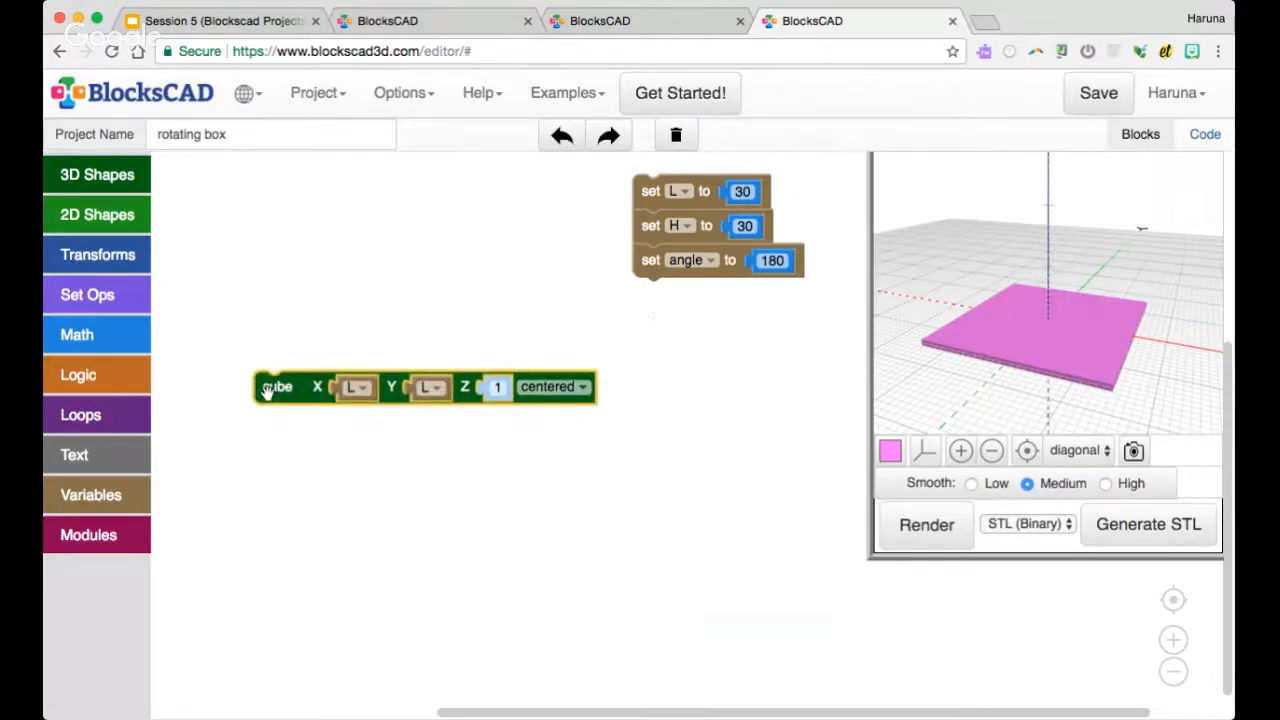
pyautogui.click(135, 334)
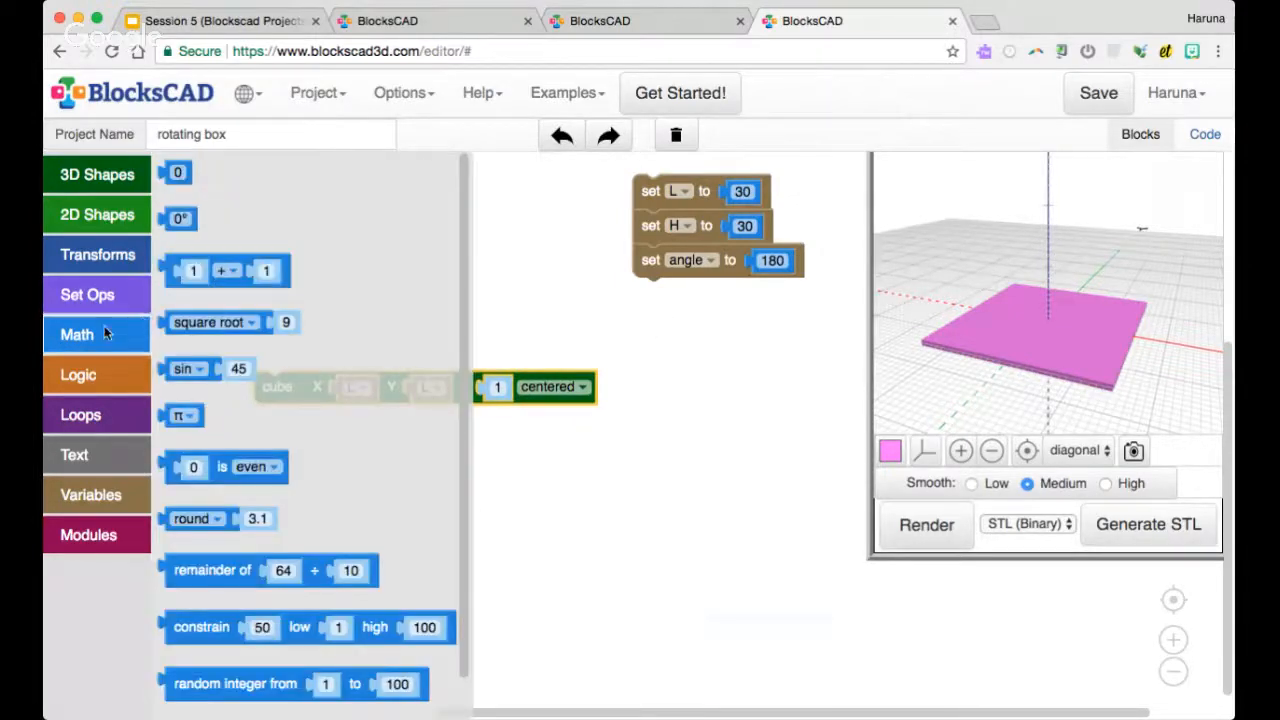
pyautogui.click(80, 414)
pyautogui.moveTo(201, 190); pyautogui.dragTo(222, 313)
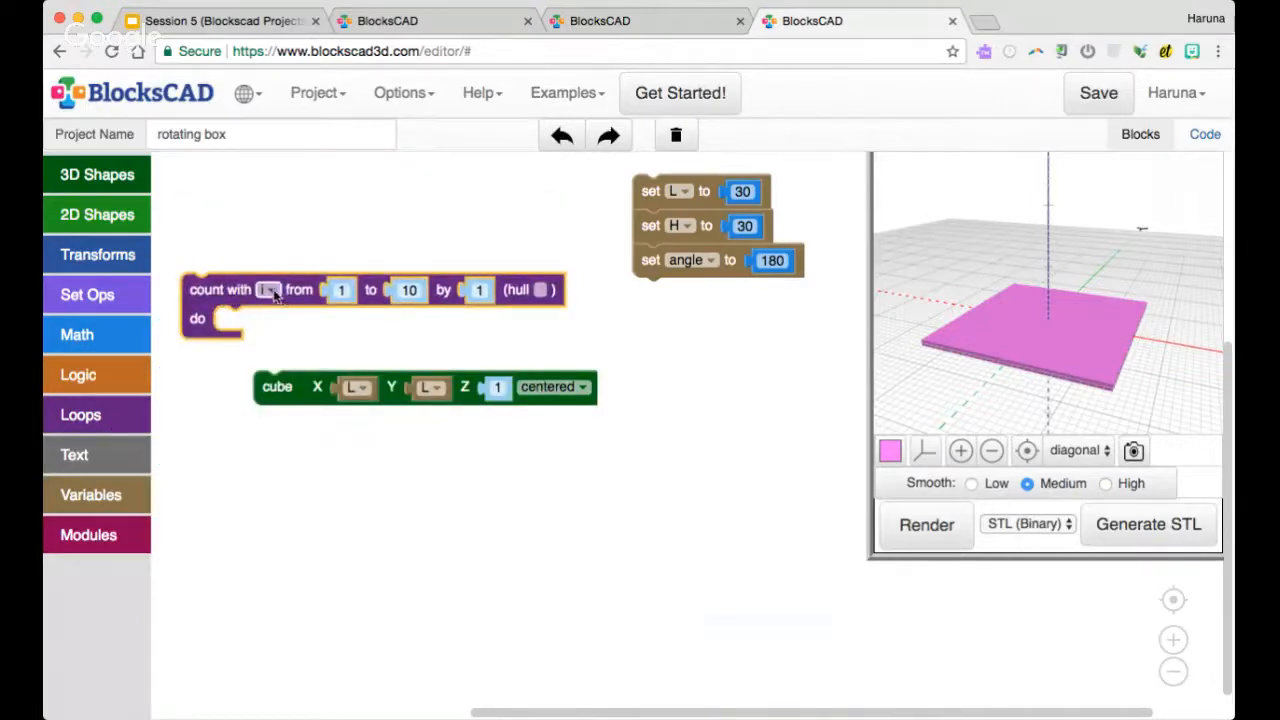
pyautogui.click(340, 290)
pyautogui.moveTo(1026, 343); pyautogui.dragTo(1027, 346)
pyautogui.rightClick(722, 228)
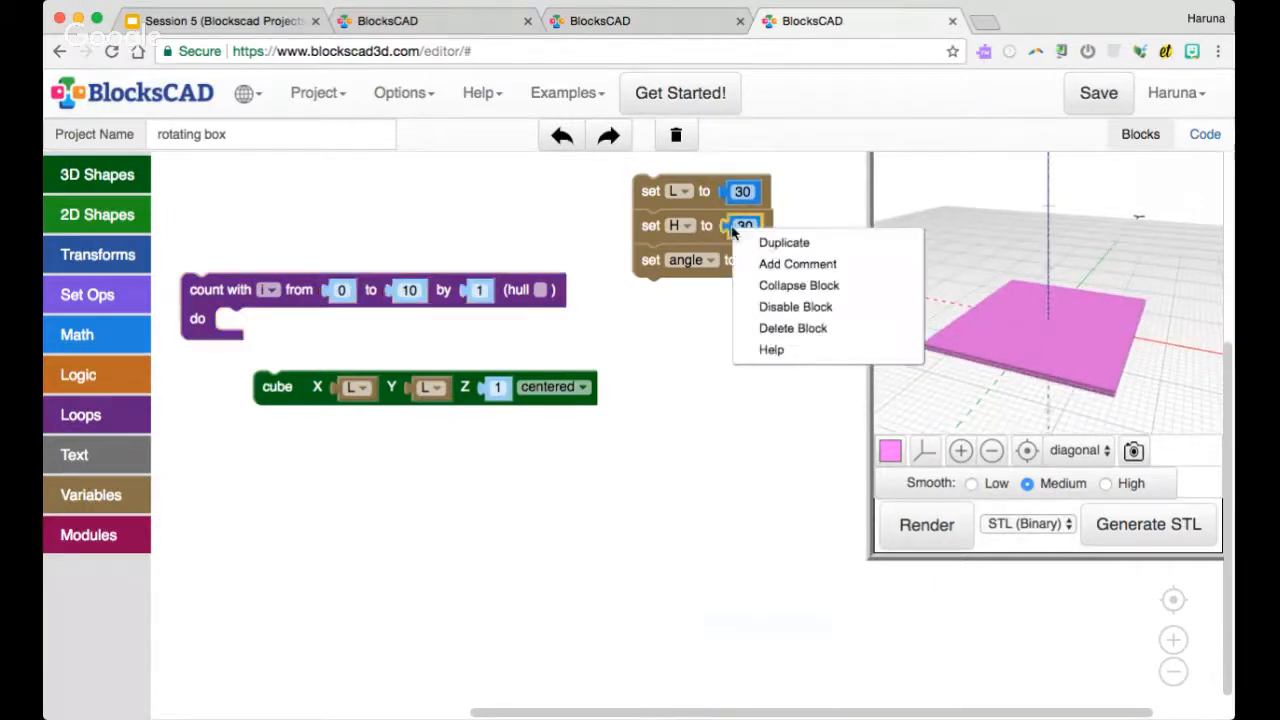
pyautogui.rightClick(678, 232)
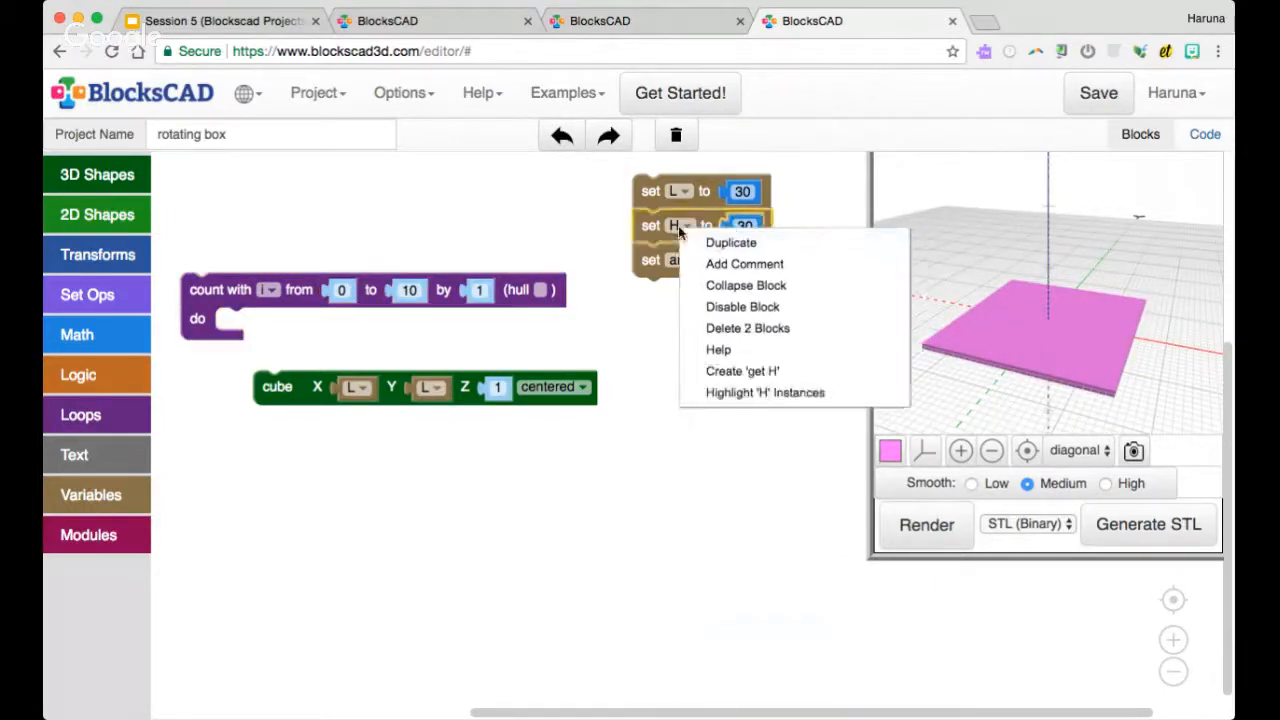
pyautogui.click(743, 370)
pyautogui.moveTo(670, 270); pyautogui.dragTo(411, 301)
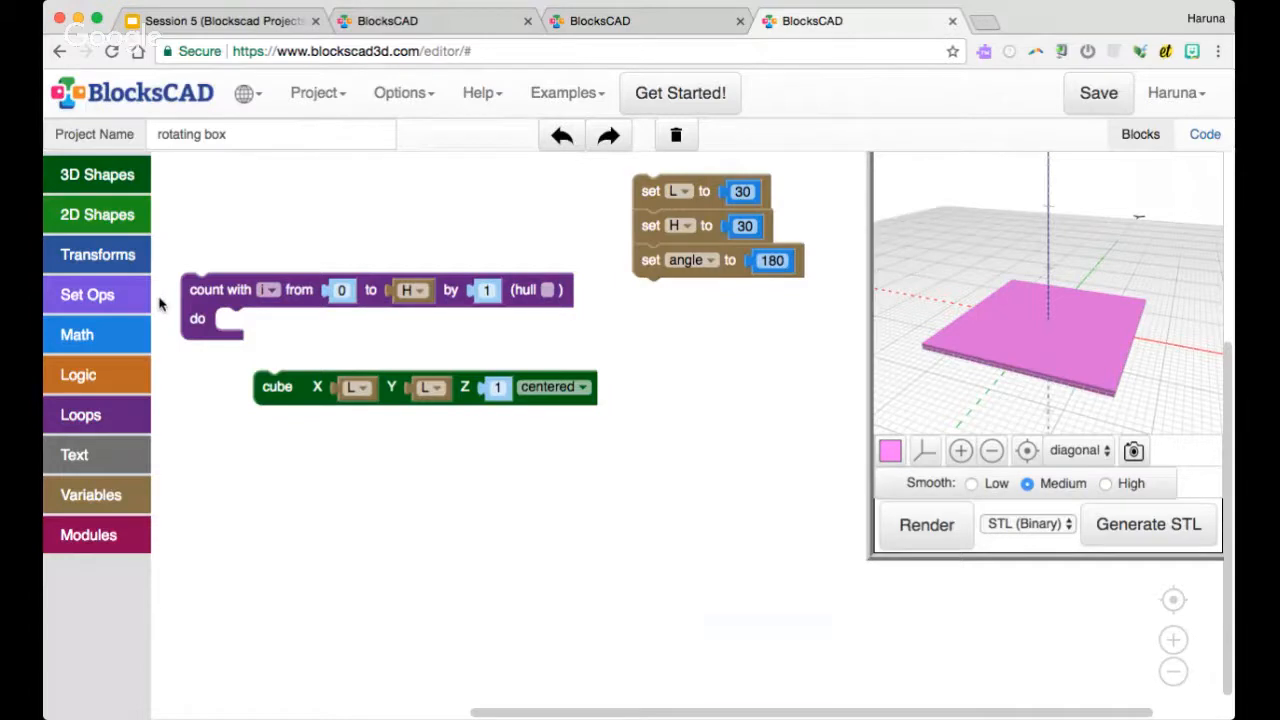
# Wrap the cube in a translate with Z set to i, place it inside the count loop, and render
pyautogui.click(97, 254)
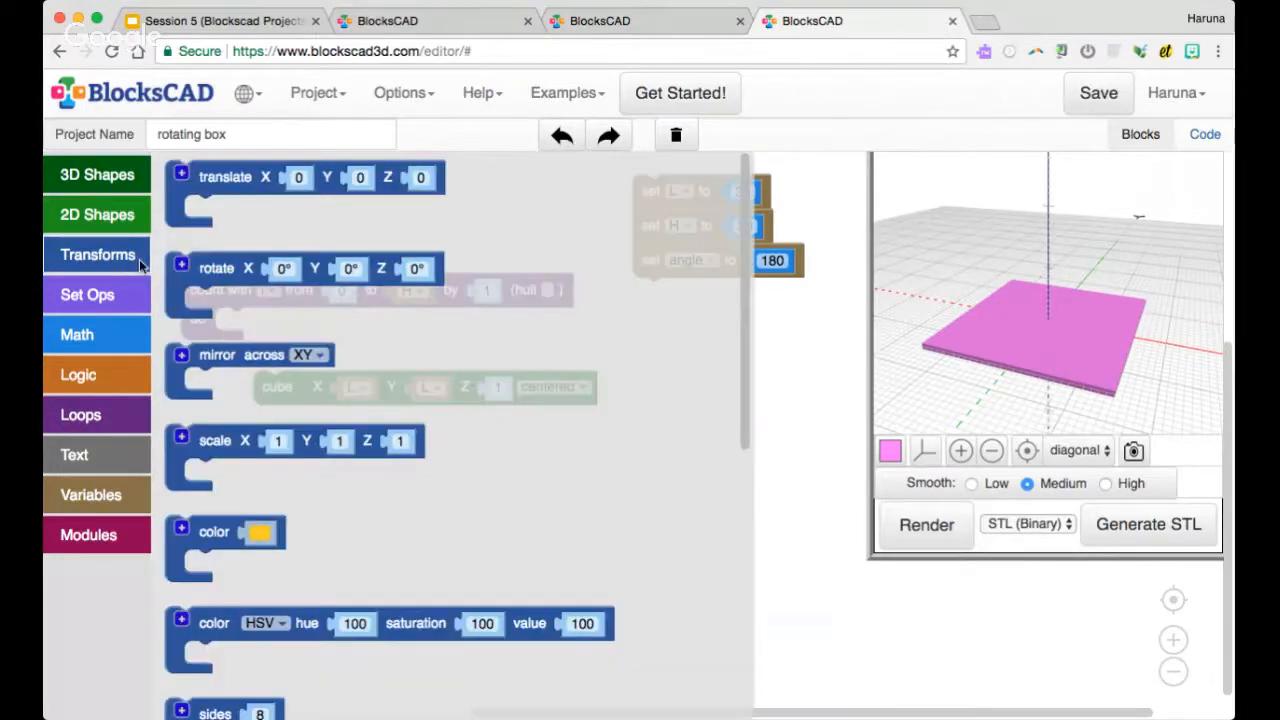
pyautogui.moveTo(204, 190); pyautogui.dragTo(291, 392)
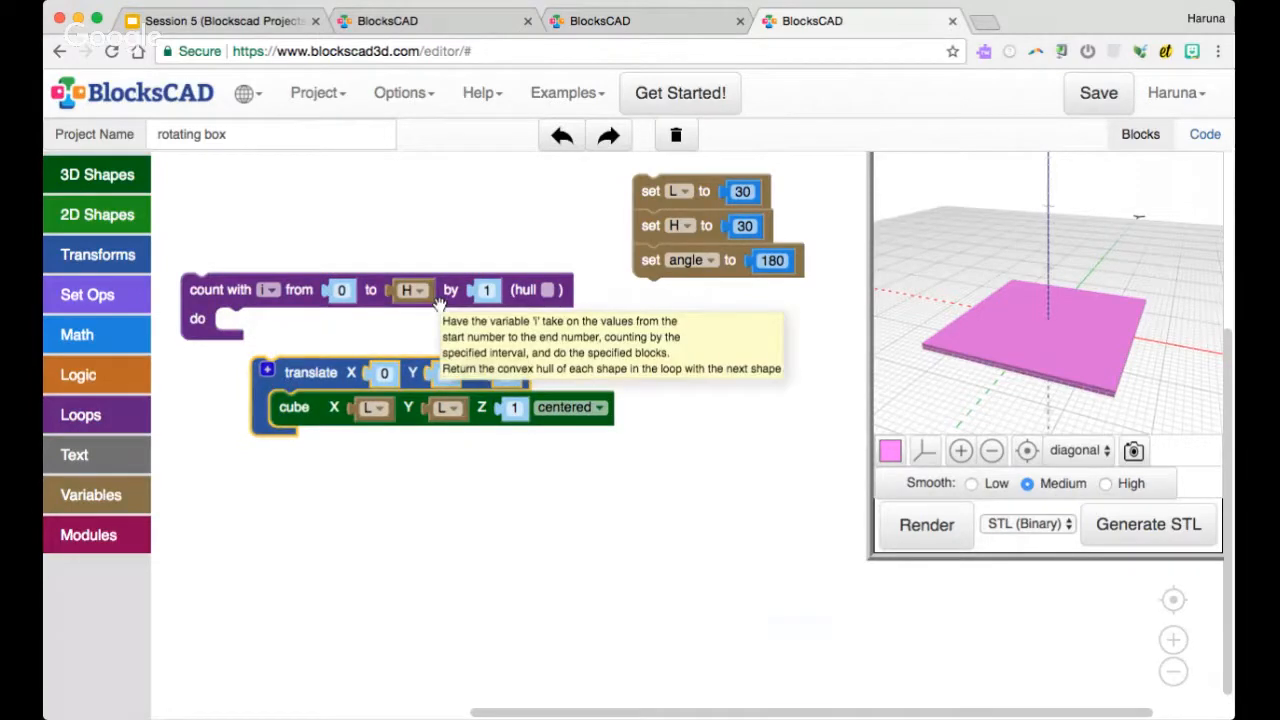
pyautogui.rightClick(295, 292)
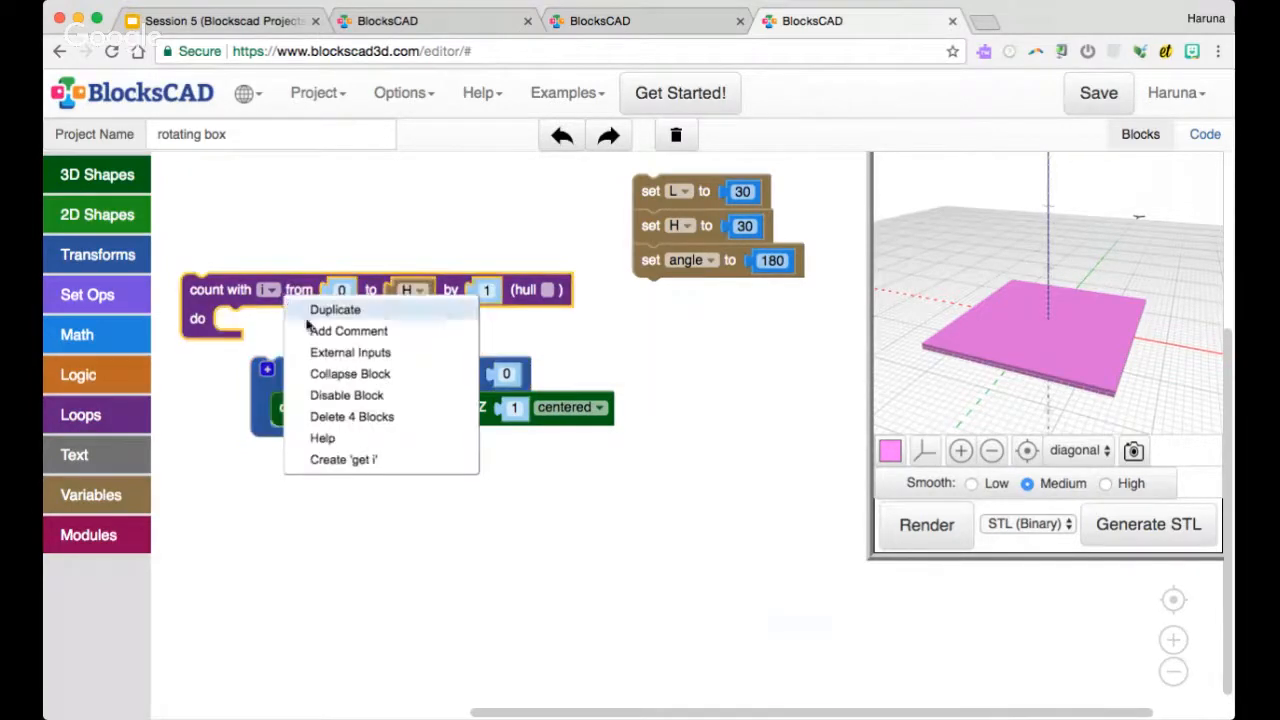
pyautogui.click(360, 459)
pyautogui.moveTo(215, 318); pyautogui.dragTo(505, 378)
pyautogui.moveTo(330, 388); pyautogui.dragTo(298, 342)
pyautogui.click(922, 525)
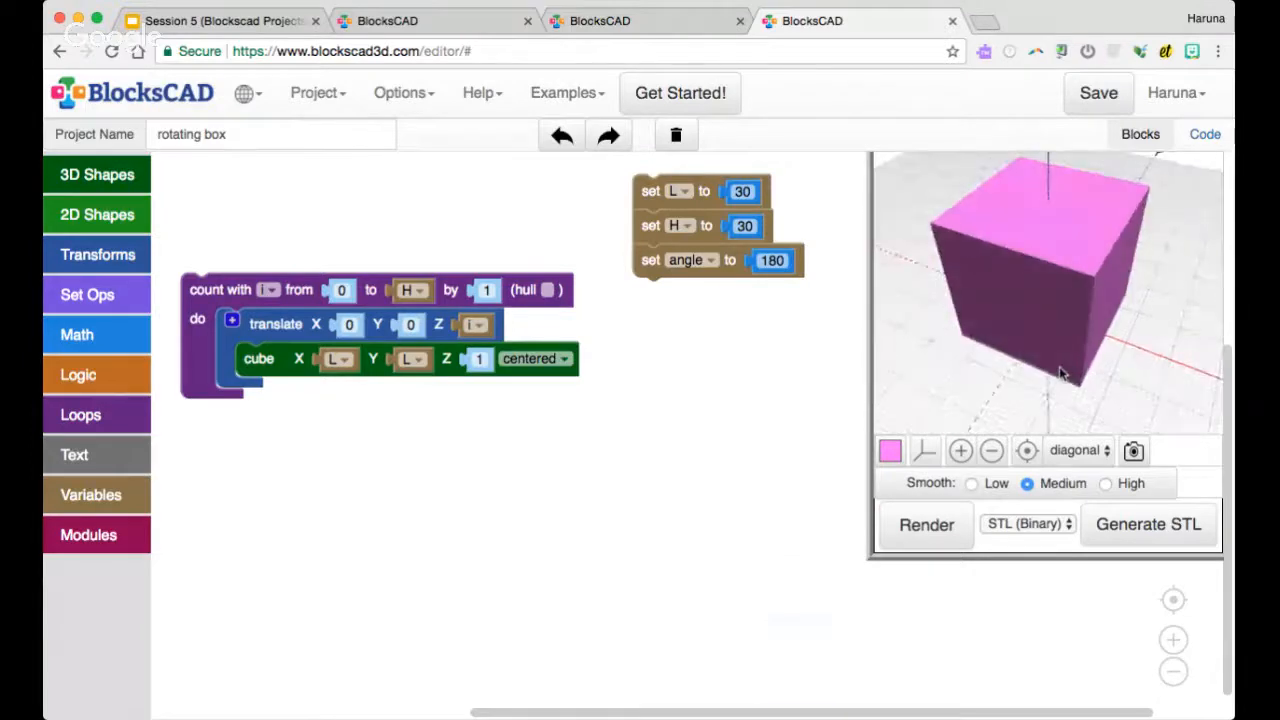
# Set the count loop's step to 5 and re-render to view the spaced plates
pyautogui.click(494, 289)
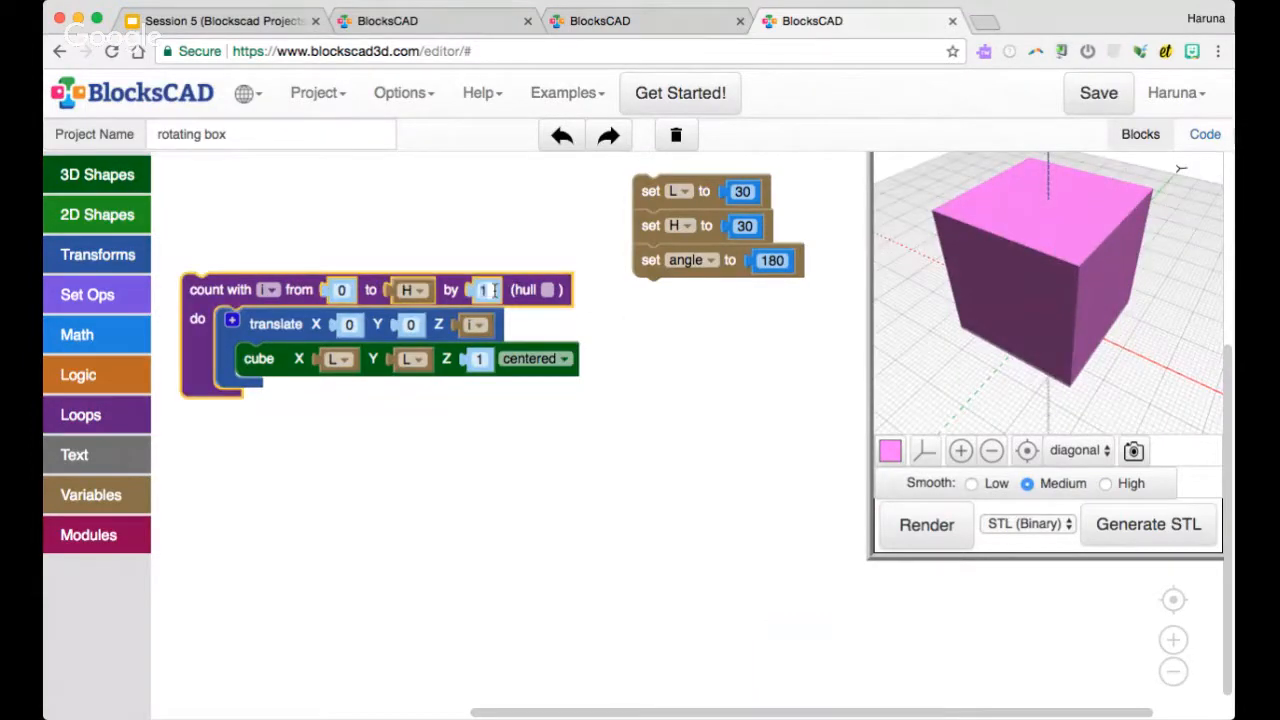
pyautogui.click(606, 344)
pyautogui.click(926, 524)
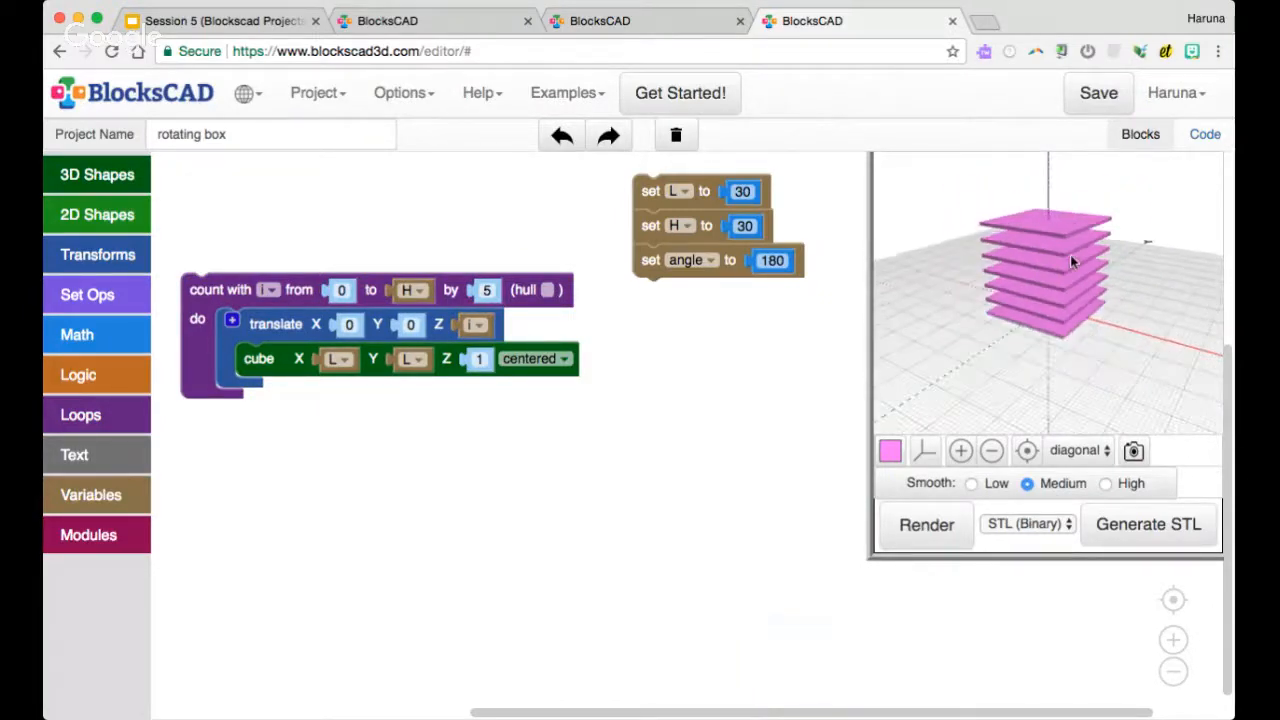
pyautogui.moveTo(1073, 244); pyautogui.dragTo(1058, 286)
pyautogui.moveTo(1058, 286); pyautogui.dragTo(1095, 280)
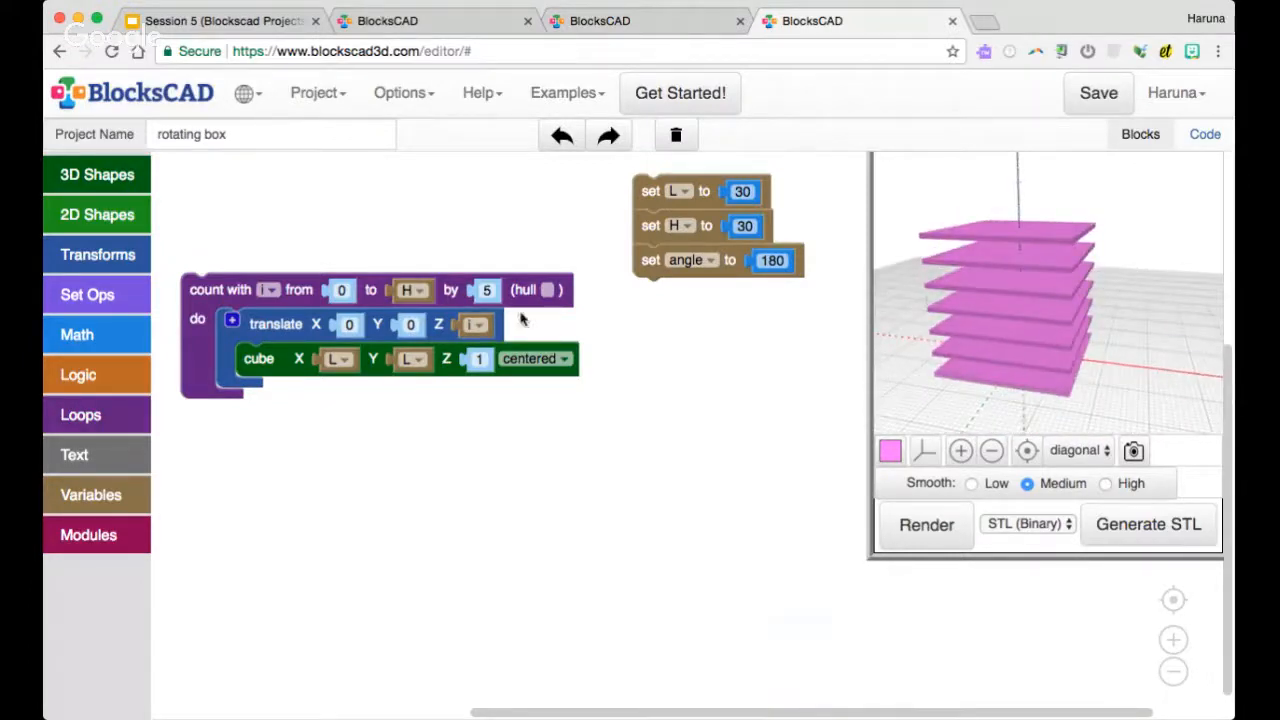
# Insert a rotate block inside the count loop so that it wraps the translate block
pyautogui.click(114, 256)
pyautogui.moveTo(200, 271); pyautogui.dragTo(278, 347)
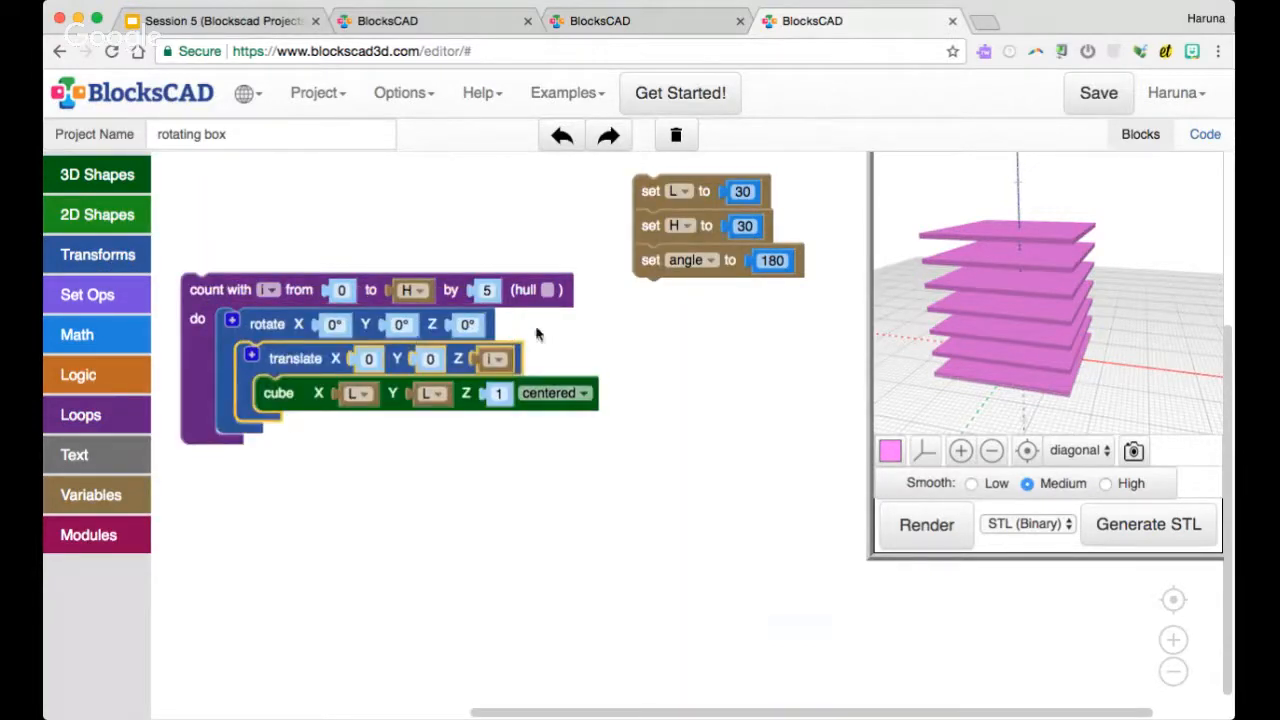
pyautogui.click(766, 258)
pyautogui.click(968, 283)
# Add an arithmetic block below the loop with the angle variable as first operand and division as its operation
pyautogui.click(100, 335)
pyautogui.moveTo(175, 205); pyautogui.dragTo(505, 478)
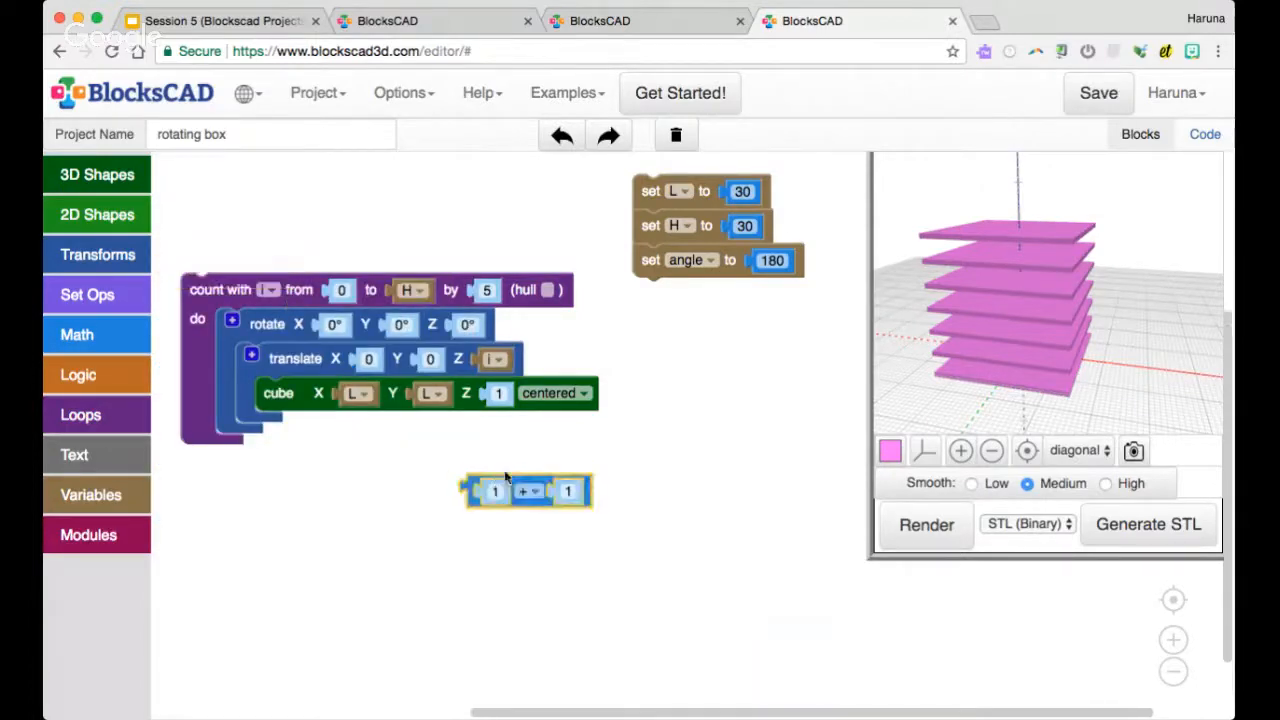
pyautogui.rightClick(755, 260)
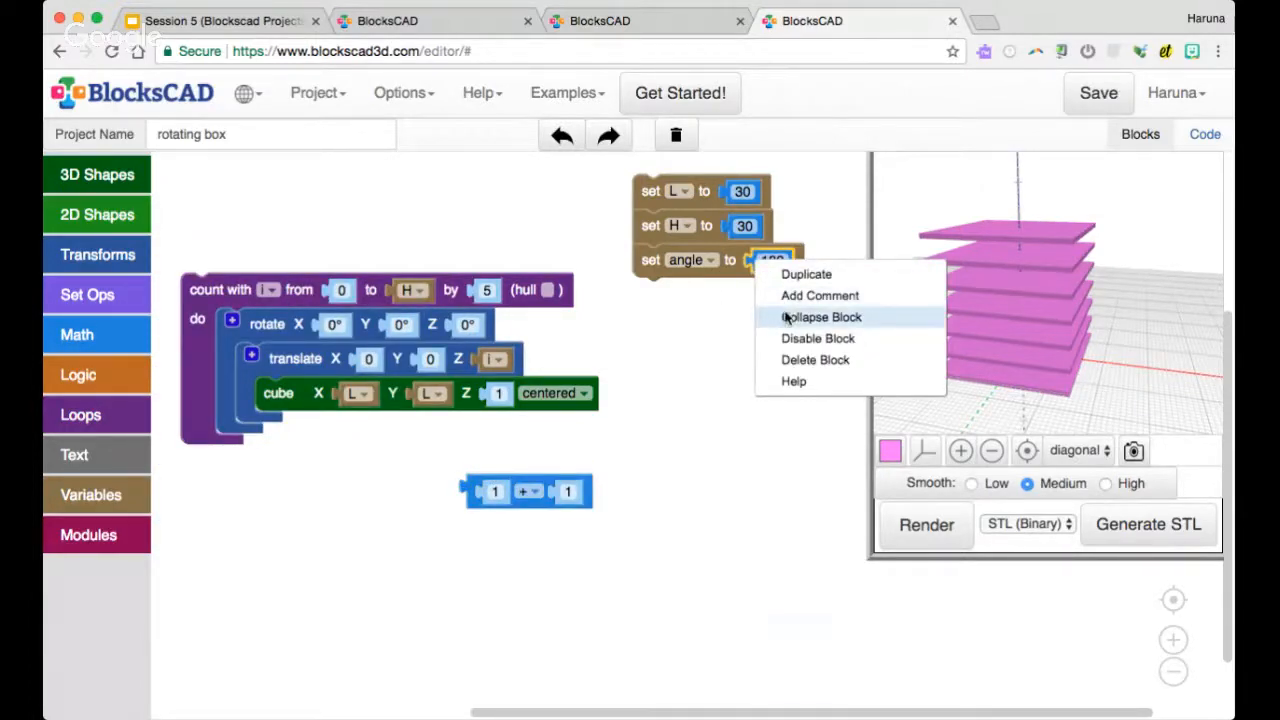
pyautogui.rightClick(703, 259)
pyautogui.click(745, 403)
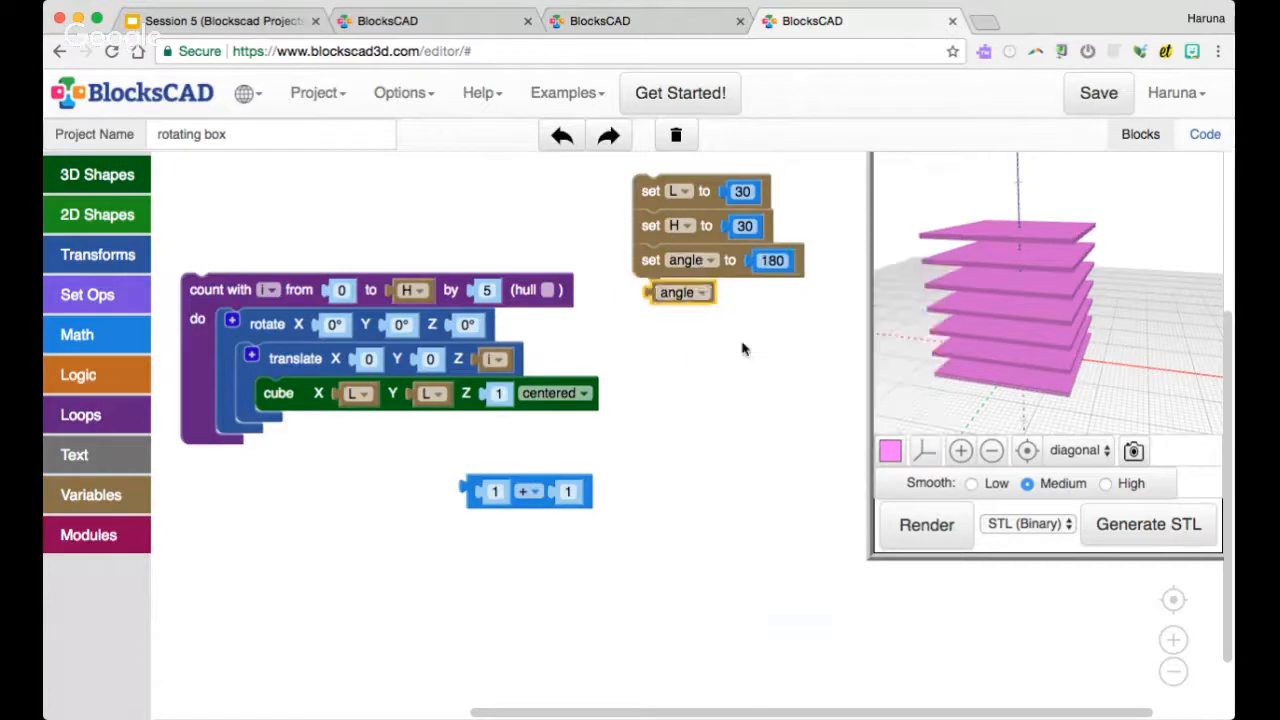
pyautogui.moveTo(676, 292); pyautogui.dragTo(498, 491)
pyautogui.click(572, 493)
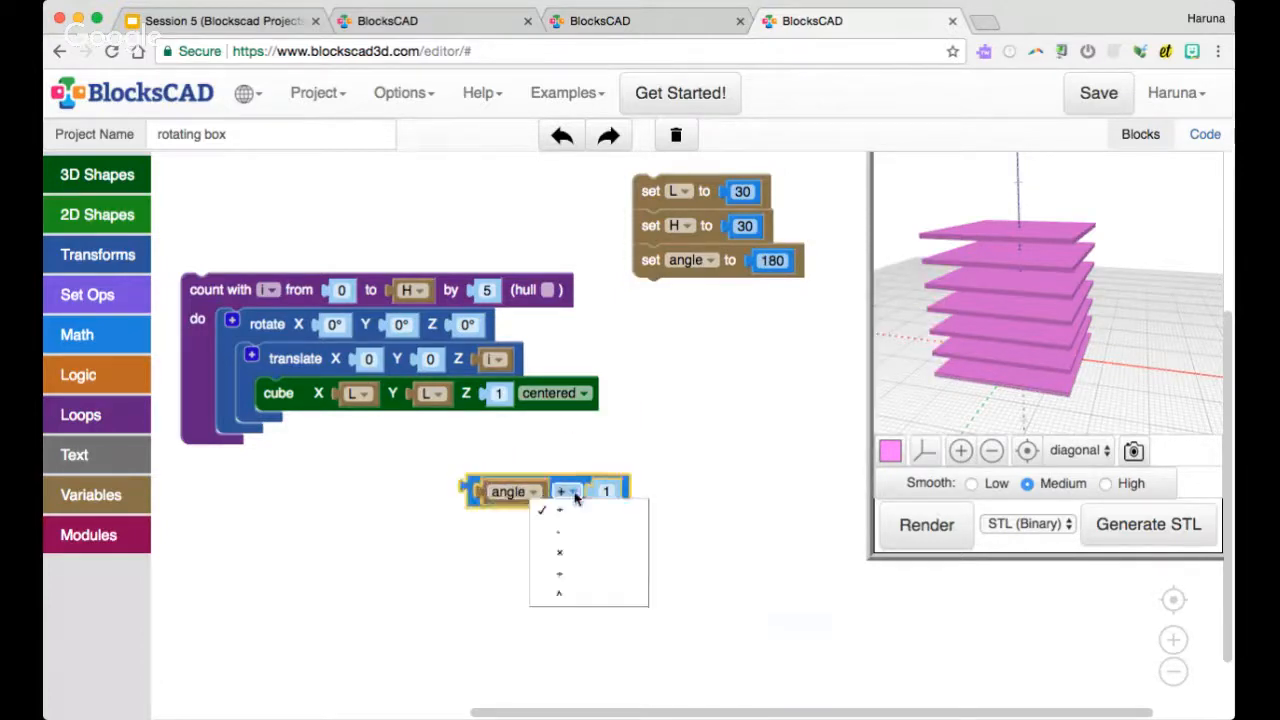
pyautogui.click(561, 573)
pyautogui.rightClick(424, 291)
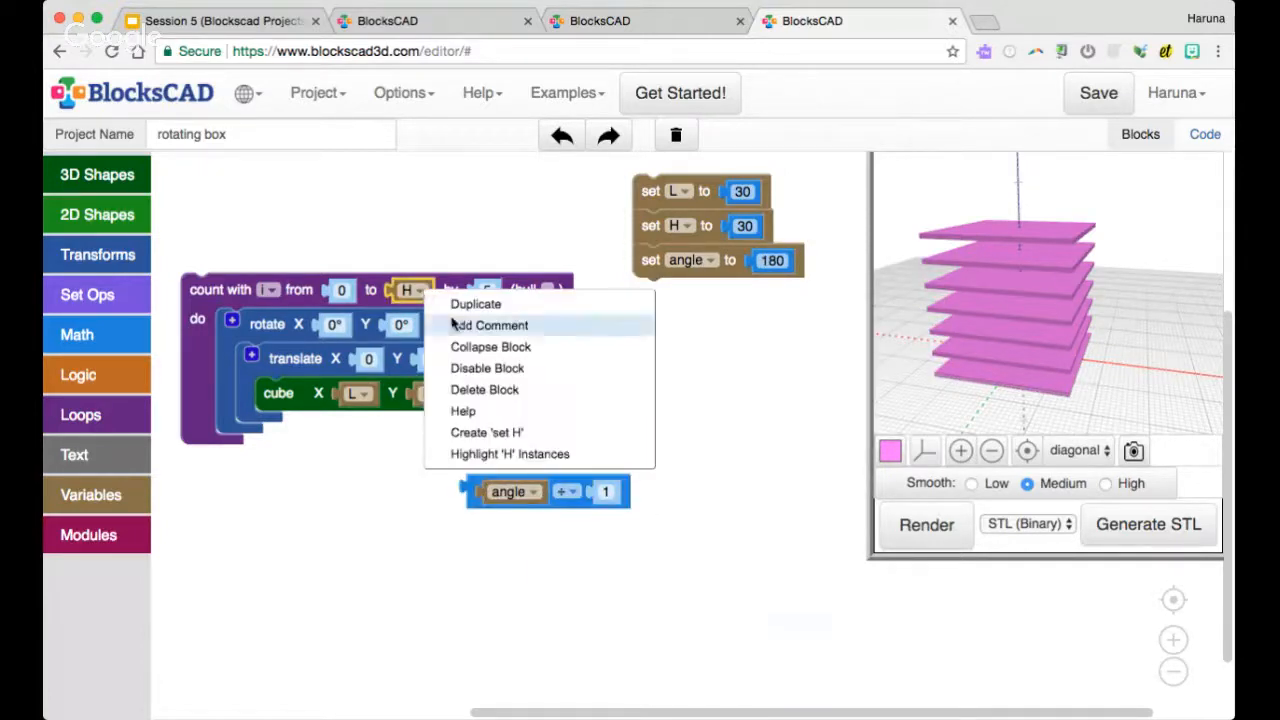
pyautogui.click(487, 432)
pyautogui.moveTo(430, 335); pyautogui.dragTo(156, 347)
# Duplicate the loop's H variable and use the copy as the divisor of angle
pyautogui.rightClick(407, 293)
pyautogui.click(424, 308)
pyautogui.moveTo(427, 328); pyautogui.dragTo(612, 488)
# Add a second arithmetic block, nest angle ÷ H as its second operand, and set its operation to multiplication
pyautogui.click(140, 336)
pyautogui.moveTo(172, 270); pyautogui.dragTo(264, 533)
pyautogui.moveTo(556, 485); pyautogui.dragTo(400, 540)
pyautogui.click(320, 535)
pyautogui.click(340, 597)
# Make i the first factor, use the whole expression i × (angle ÷ H) as the rotate block's Z angle, and render
pyautogui.rightClick(258, 292)
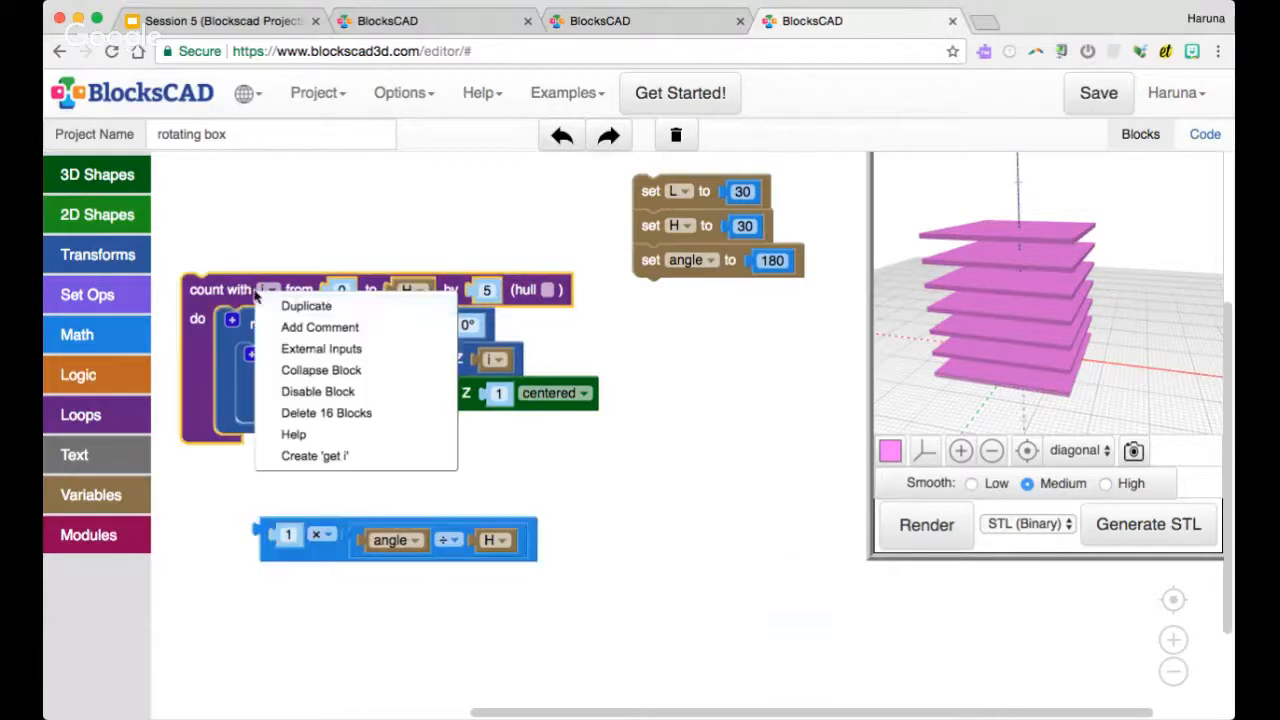
pyautogui.click(314, 455)
pyautogui.moveTo(215, 325); pyautogui.dragTo(500, 350)
pyautogui.click(675, 413)
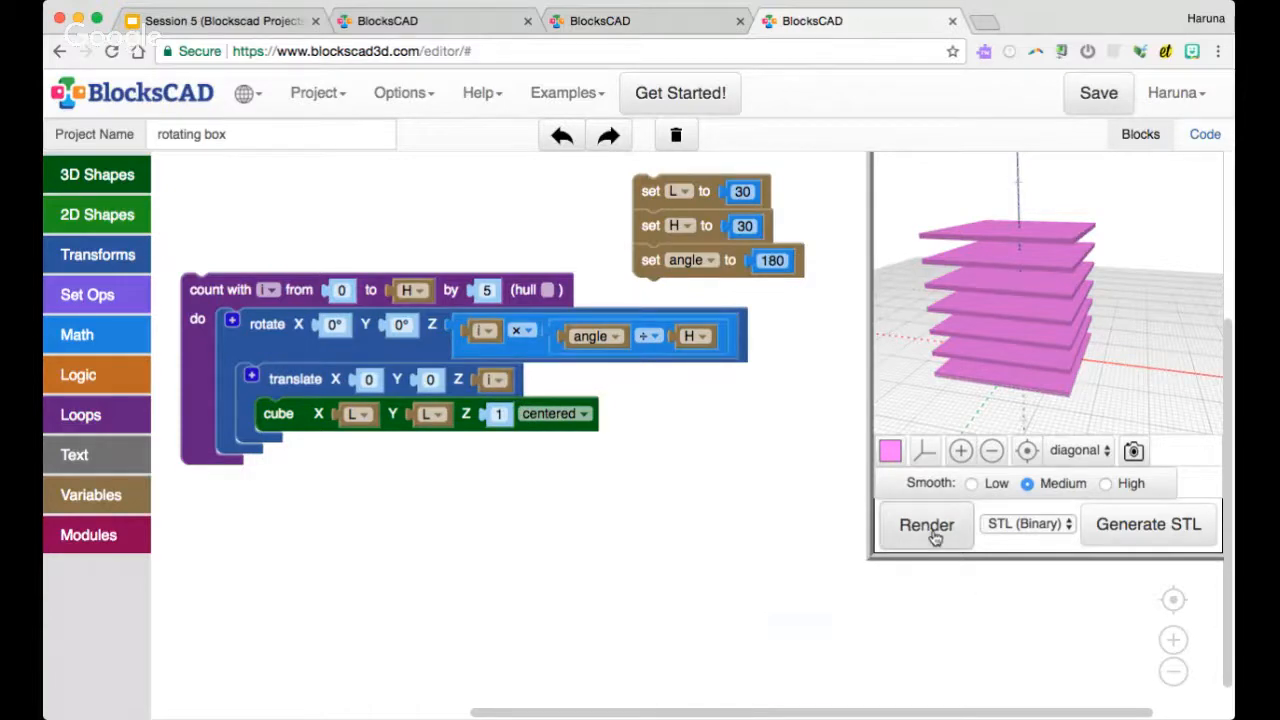
pyautogui.click(934, 538)
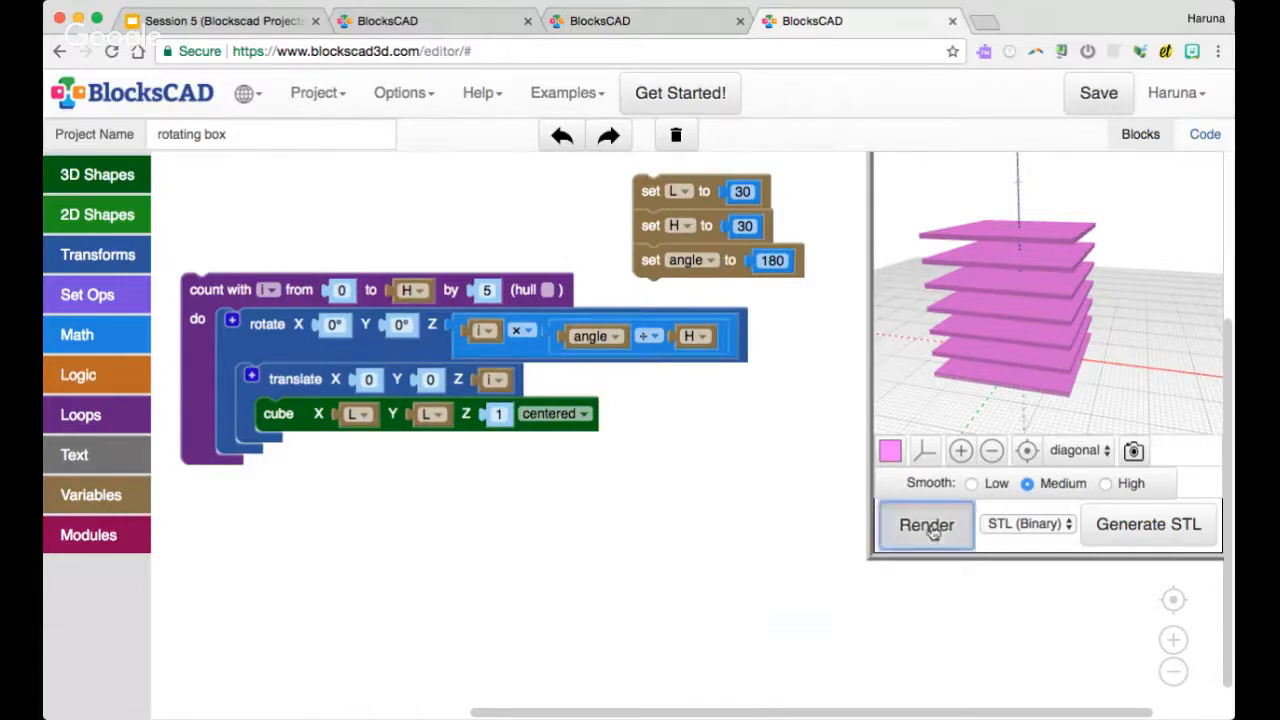
pyautogui.moveTo(1090, 378); pyautogui.dragTo(1080, 326)
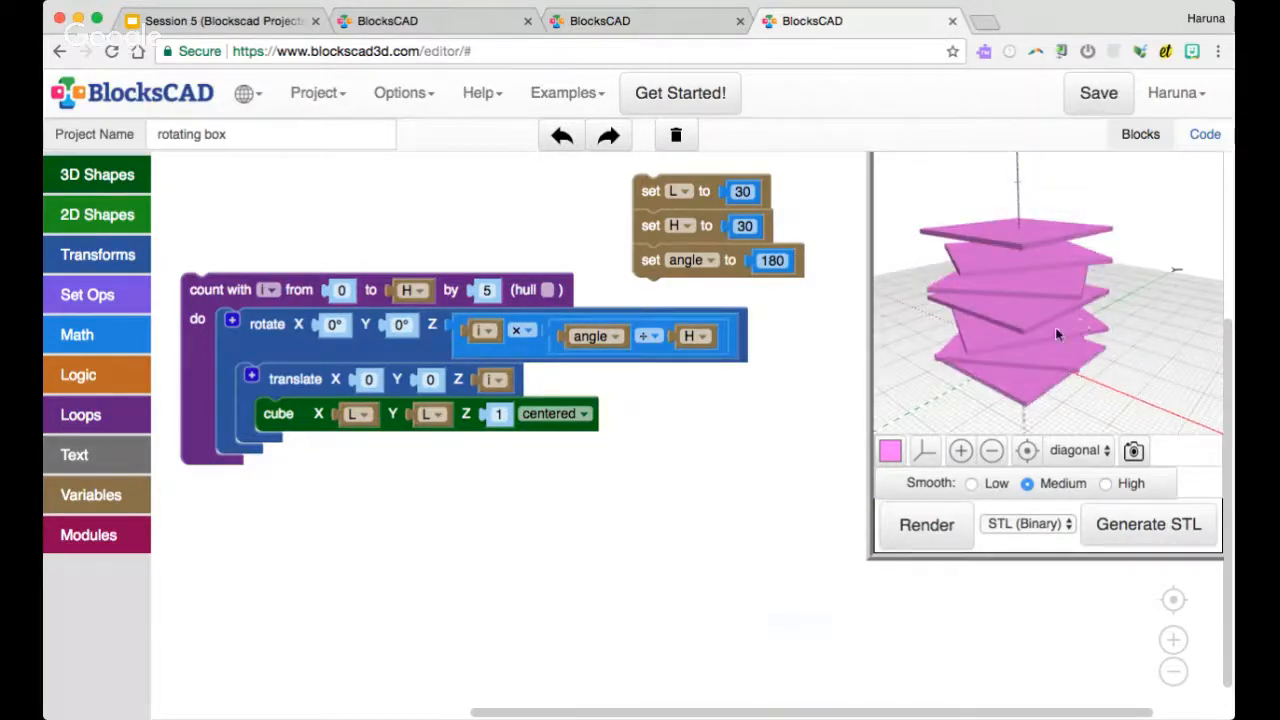
# Enable the hull option on the counting loop and render the twisted box
pyautogui.scroll(-4, 1053, 335)
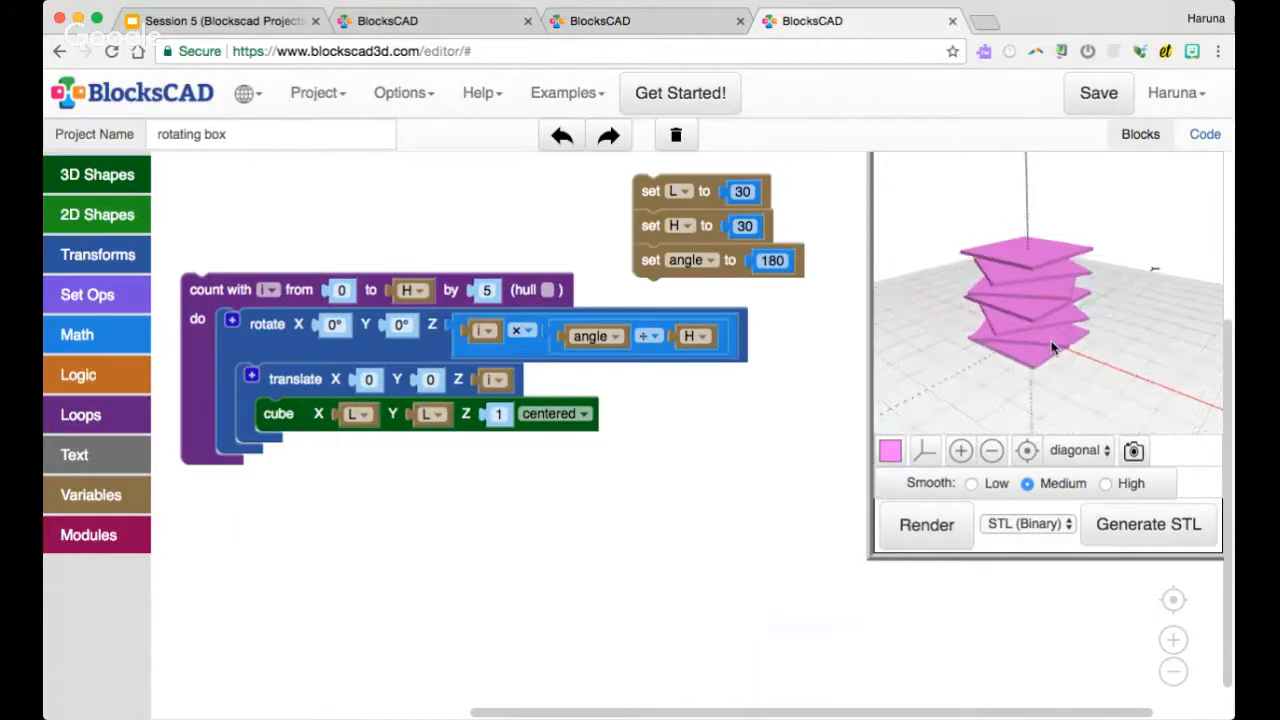
pyautogui.scroll(5, 1040, 372)
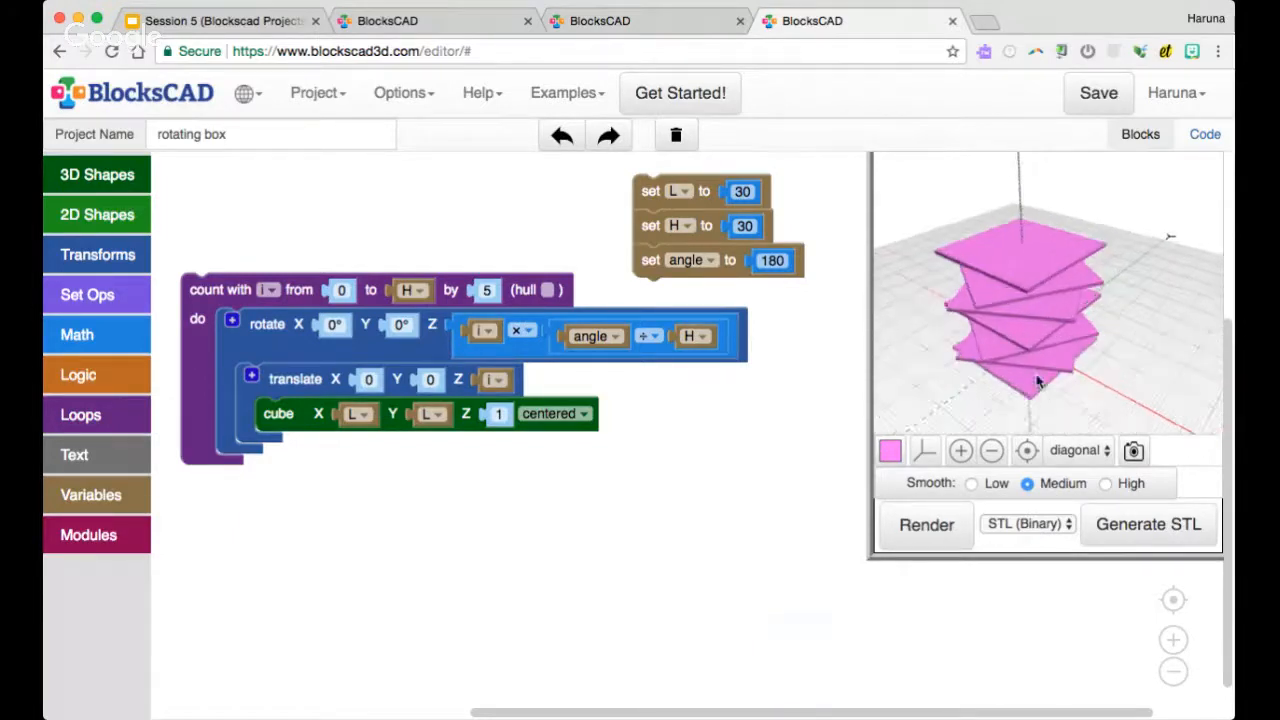
pyautogui.moveTo(1033, 420); pyautogui.dragTo(1027, 401)
pyautogui.moveTo(1020, 326); pyautogui.dragTo(988, 302)
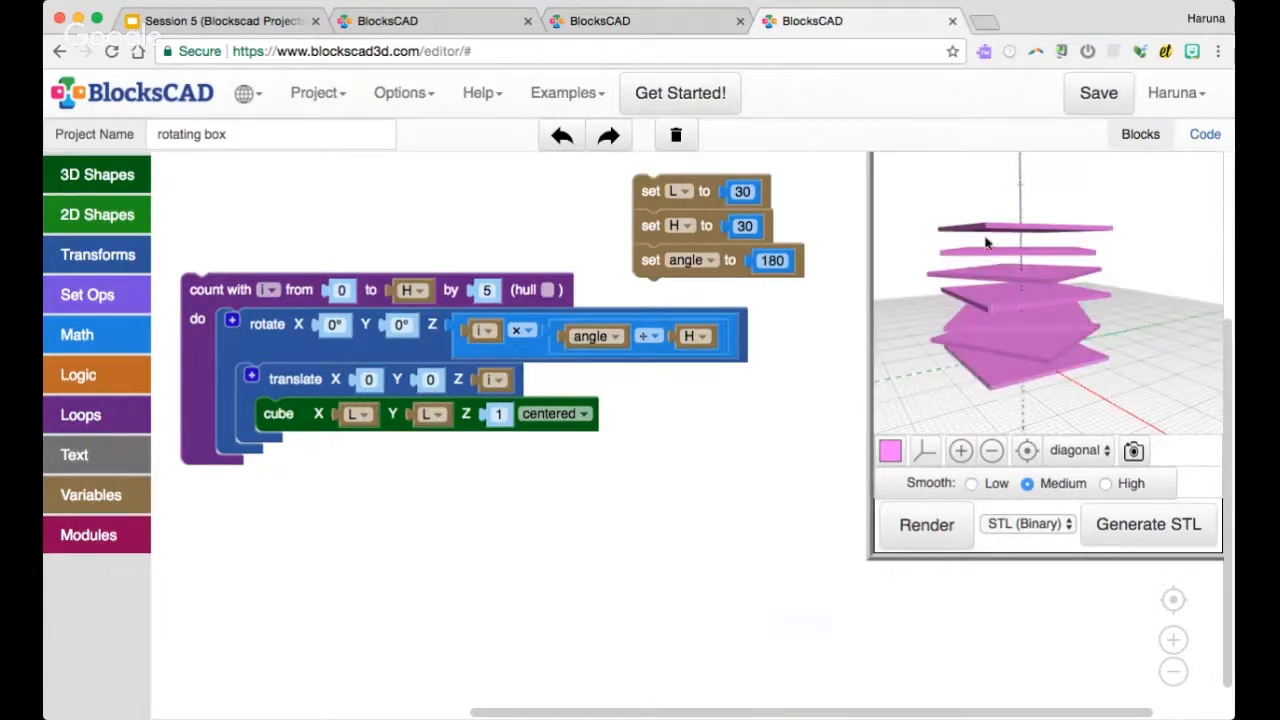
pyautogui.moveTo(980, 230); pyautogui.dragTo(1004, 254)
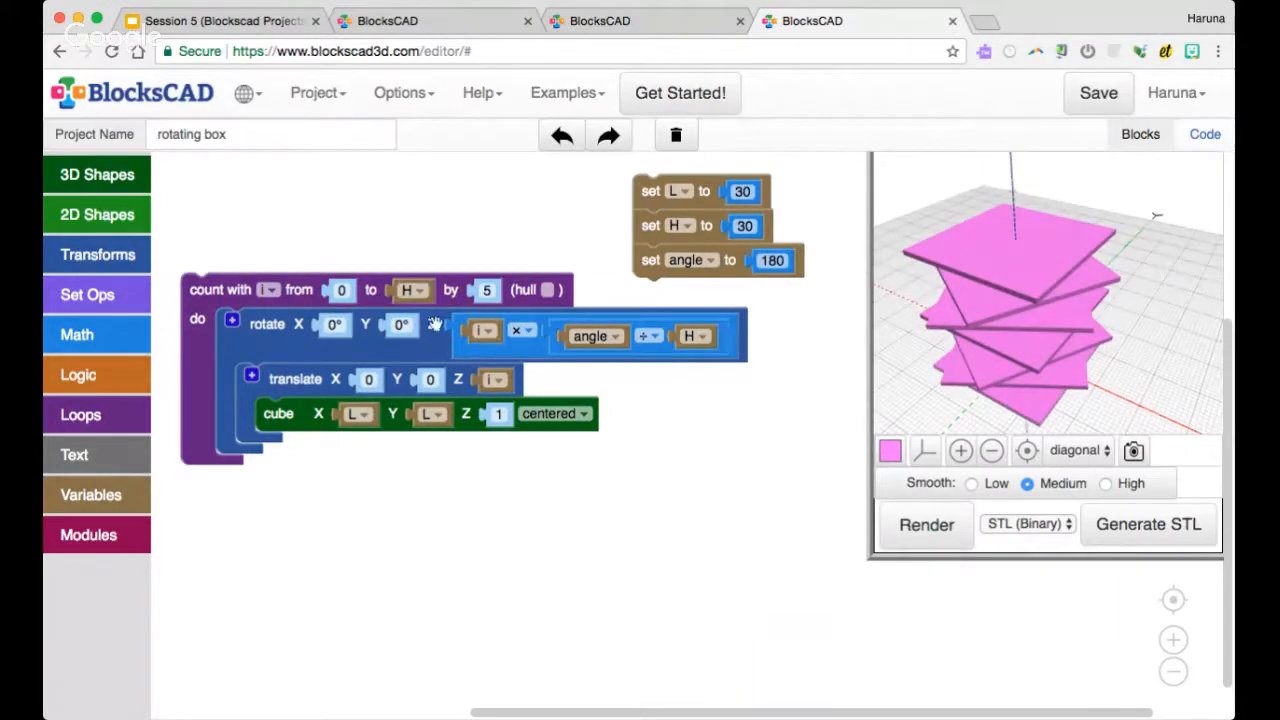
pyautogui.click(487, 290)
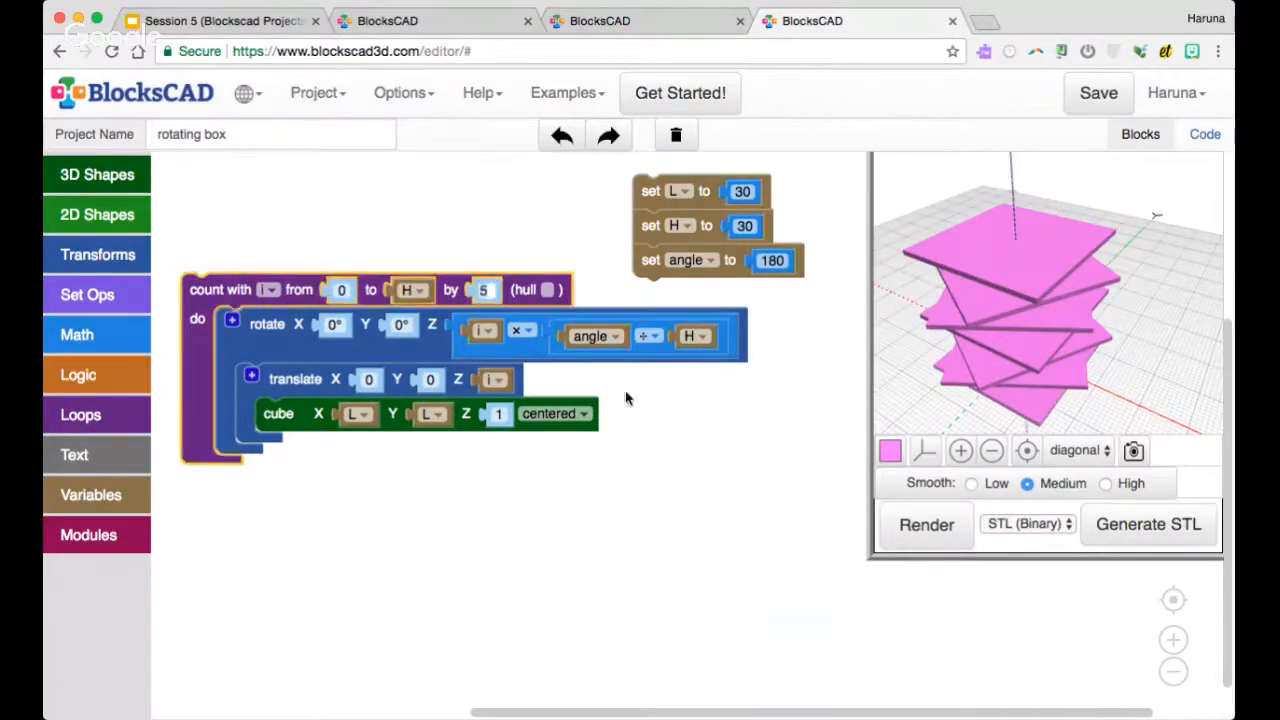
pyautogui.click(548, 290)
pyautogui.click(548, 290)
pyautogui.moveTo(993, 383); pyautogui.dragTo(975, 296)
pyautogui.click(926, 525)
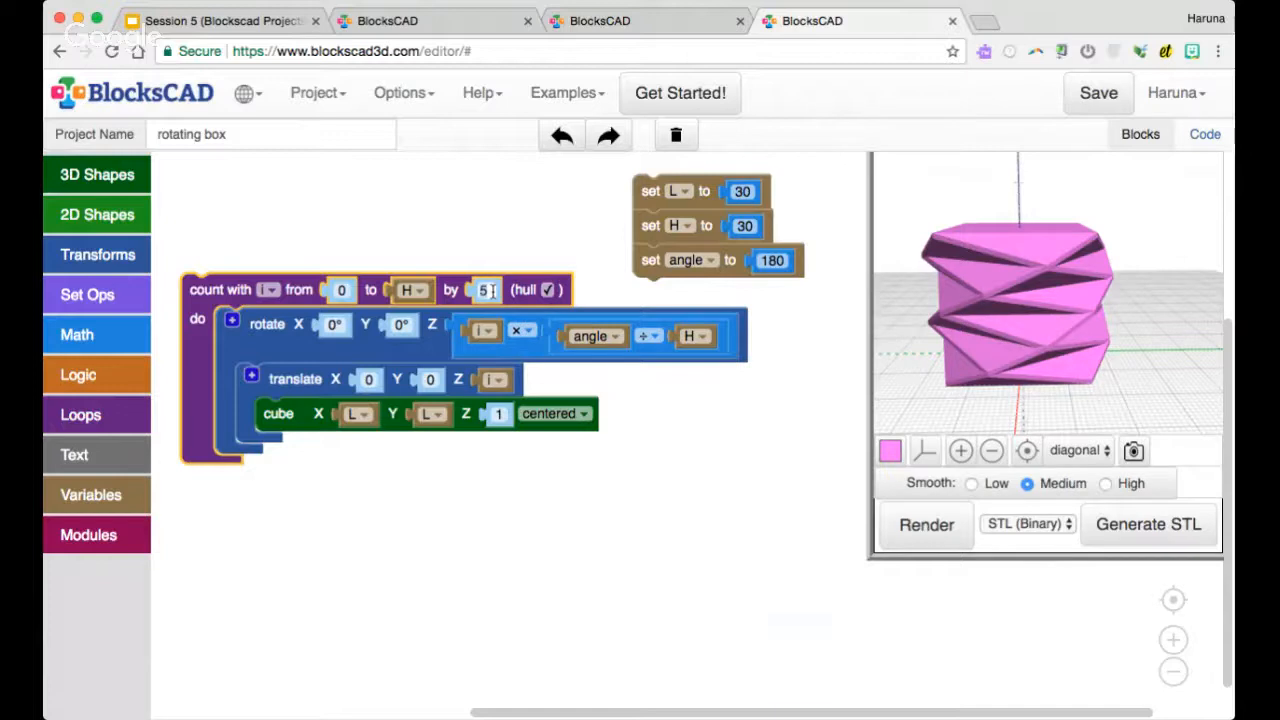
# Set the loop's increment to 2 and render the model again
pyautogui.click(900, 540)
pyautogui.moveTo(1038, 330); pyautogui.dragTo(1053, 352)
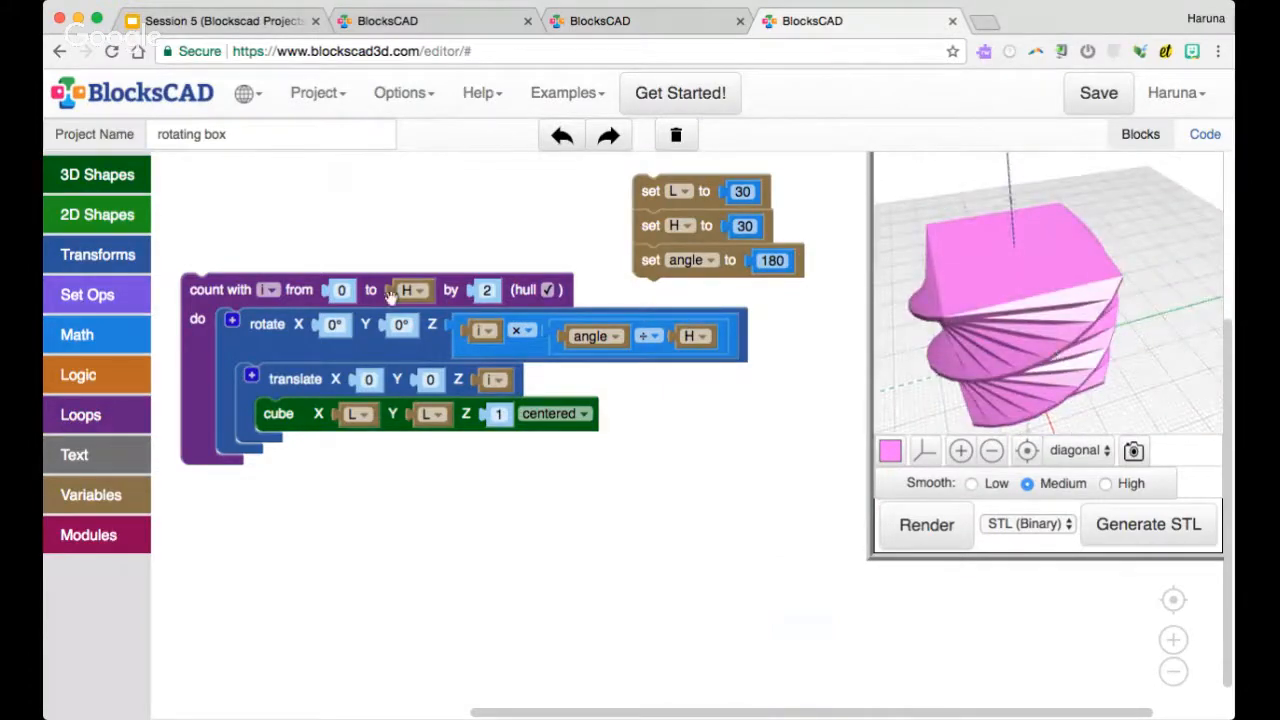
pyautogui.moveTo(240, 290); pyautogui.dragTo(238, 275)
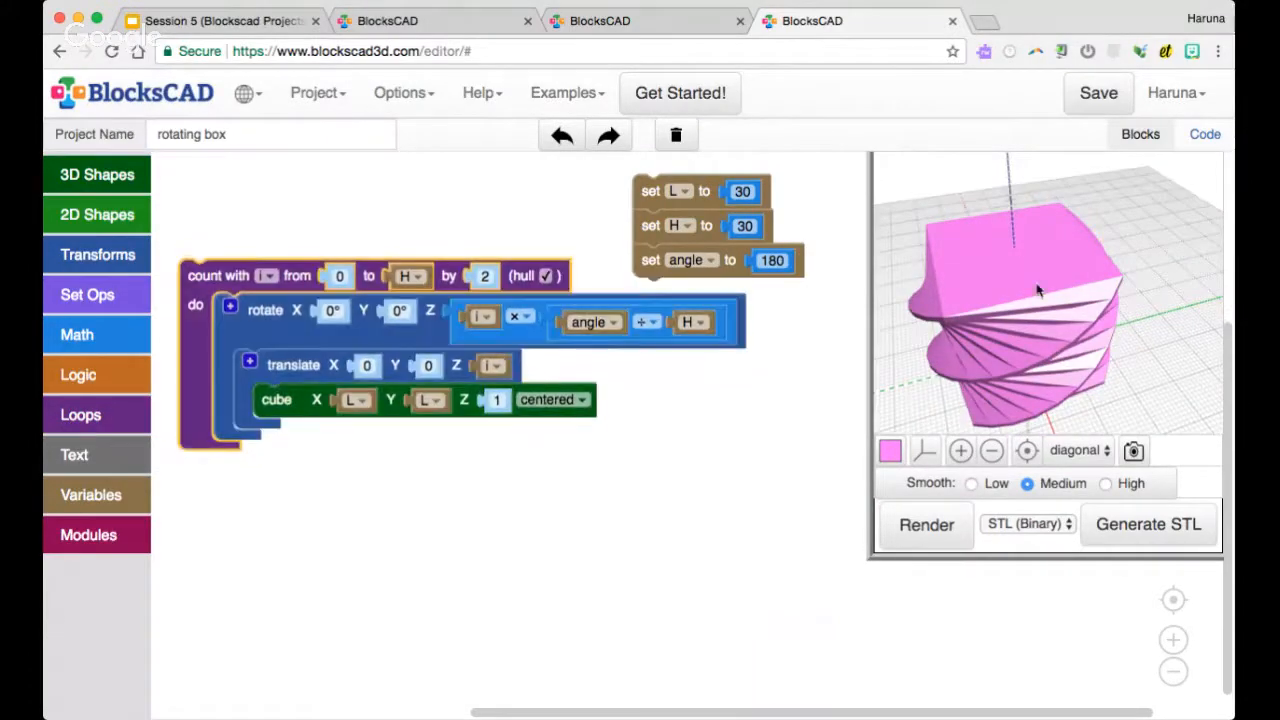
pyautogui.moveTo(1016, 288); pyautogui.dragTo(1035, 285)
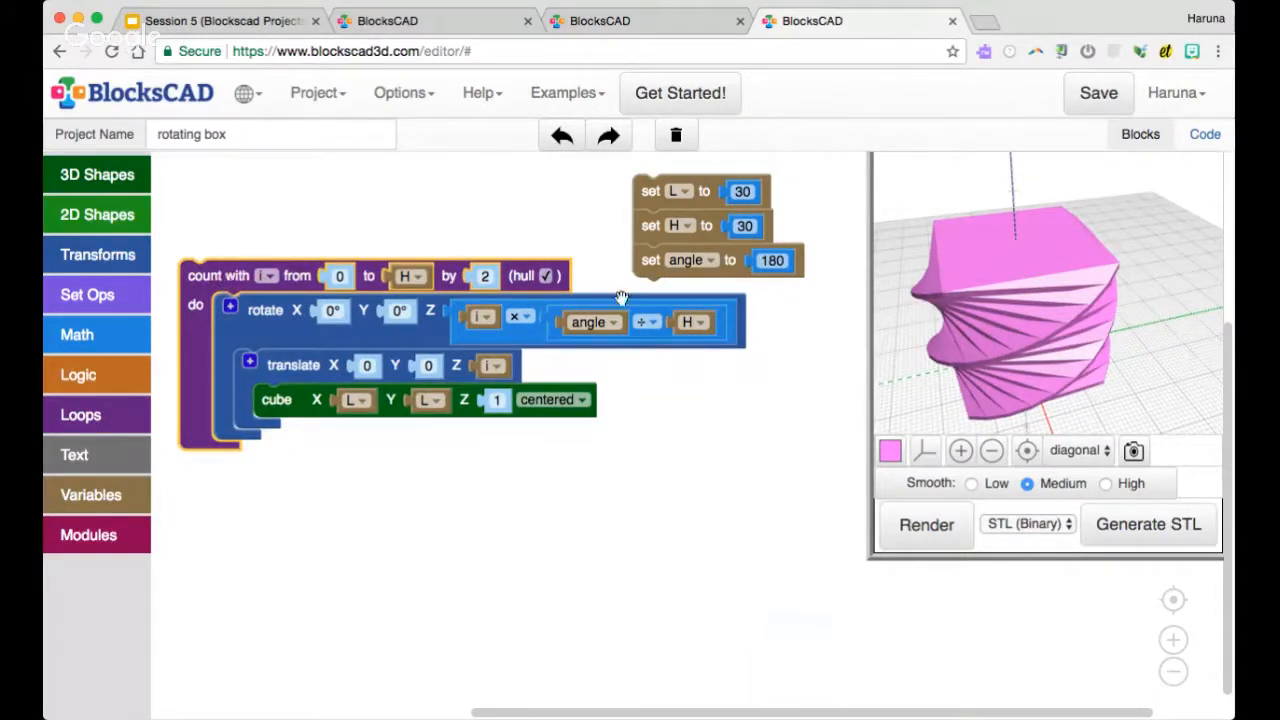
# Duplicate the angle assignment, attach the copy beneath it and assign it to a new variable named thickness
pyautogui.moveTo(258, 278); pyautogui.dragTo(258, 318)
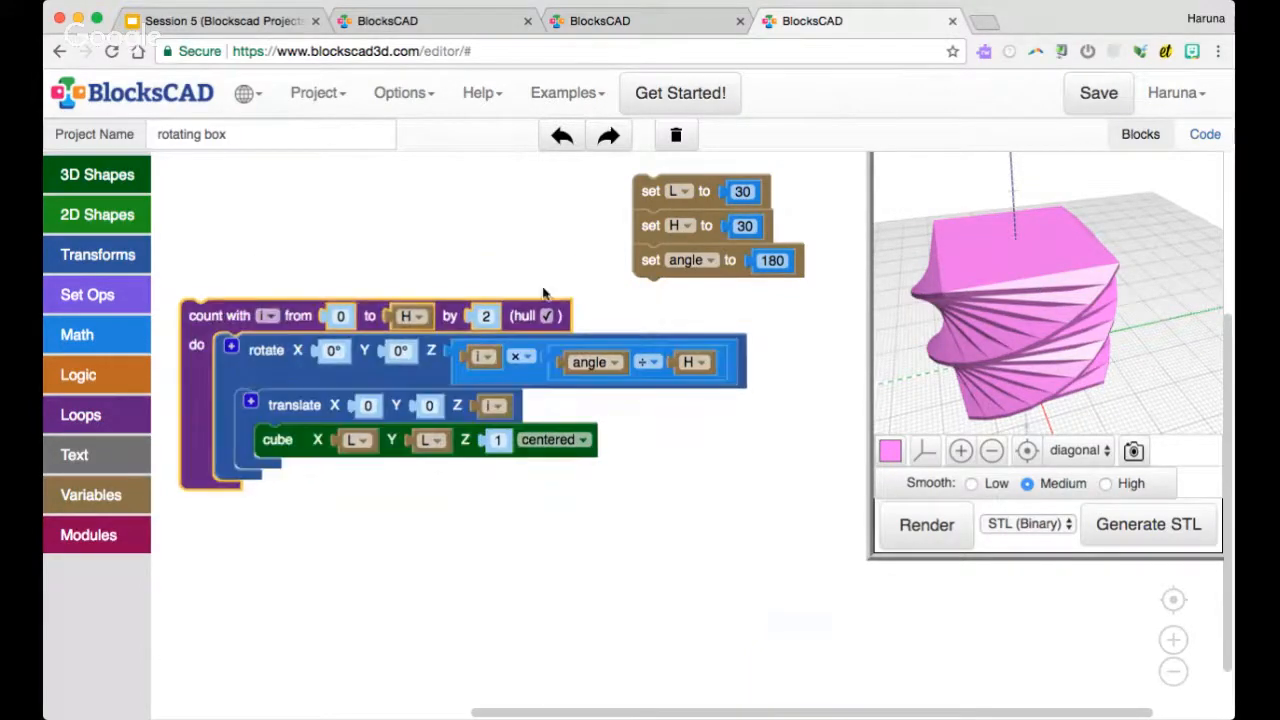
pyautogui.rightClick(668, 275)
pyautogui.click(707, 284)
pyautogui.moveTo(703, 297); pyautogui.dragTo(680, 297)
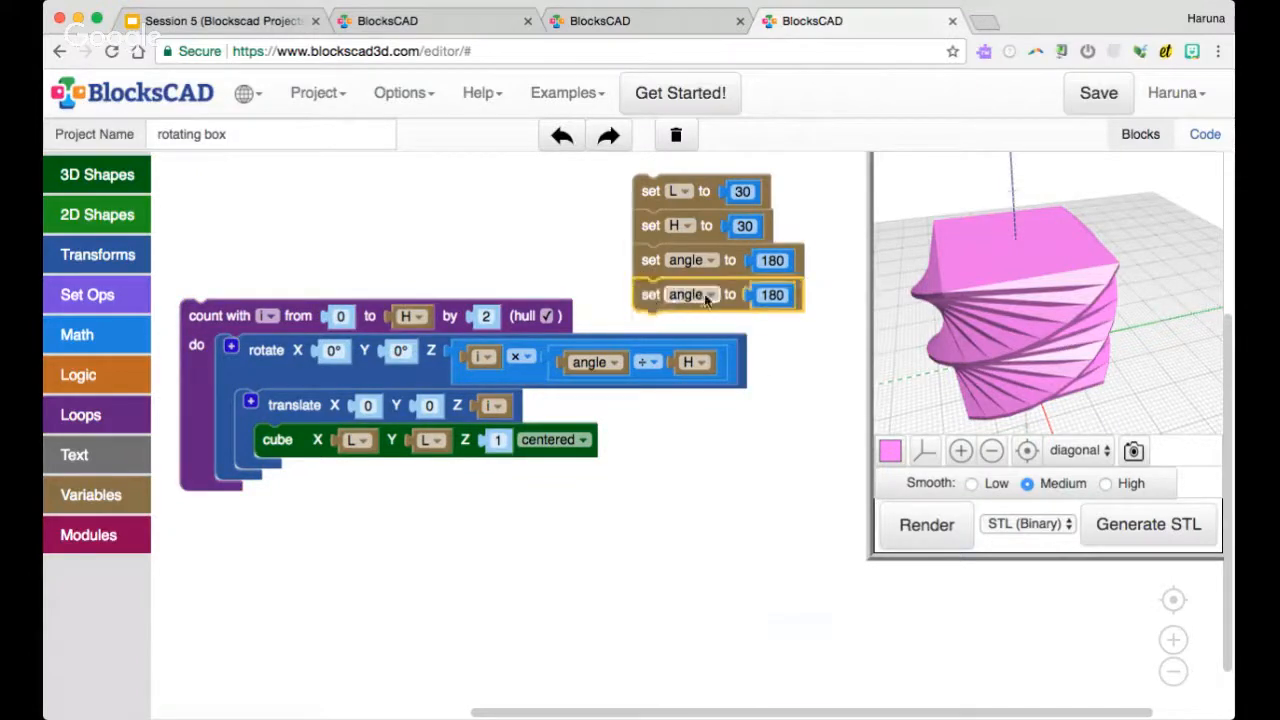
pyautogui.click(708, 296)
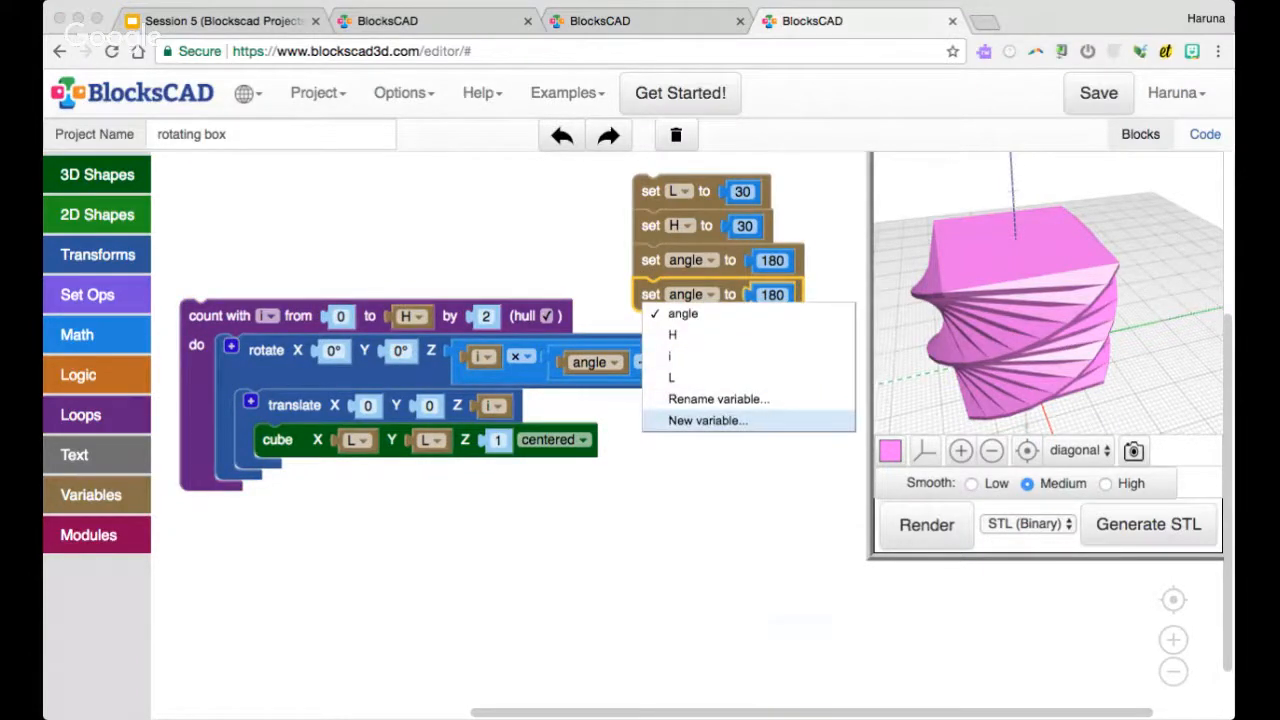
pyautogui.click(708, 420)
pyautogui.write('thickness')
pyautogui.press('Return')
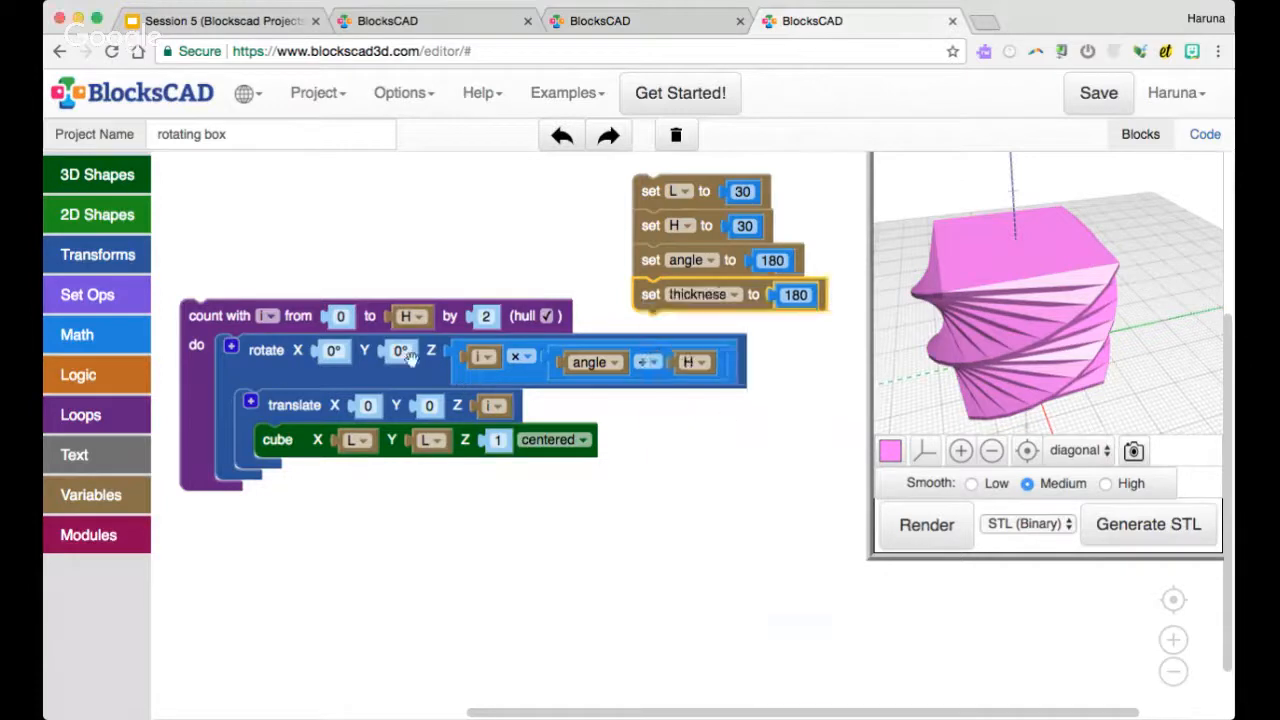
# Set the thickness variable to 2
pyautogui.click(800, 295)
pyautogui.click(806, 295)
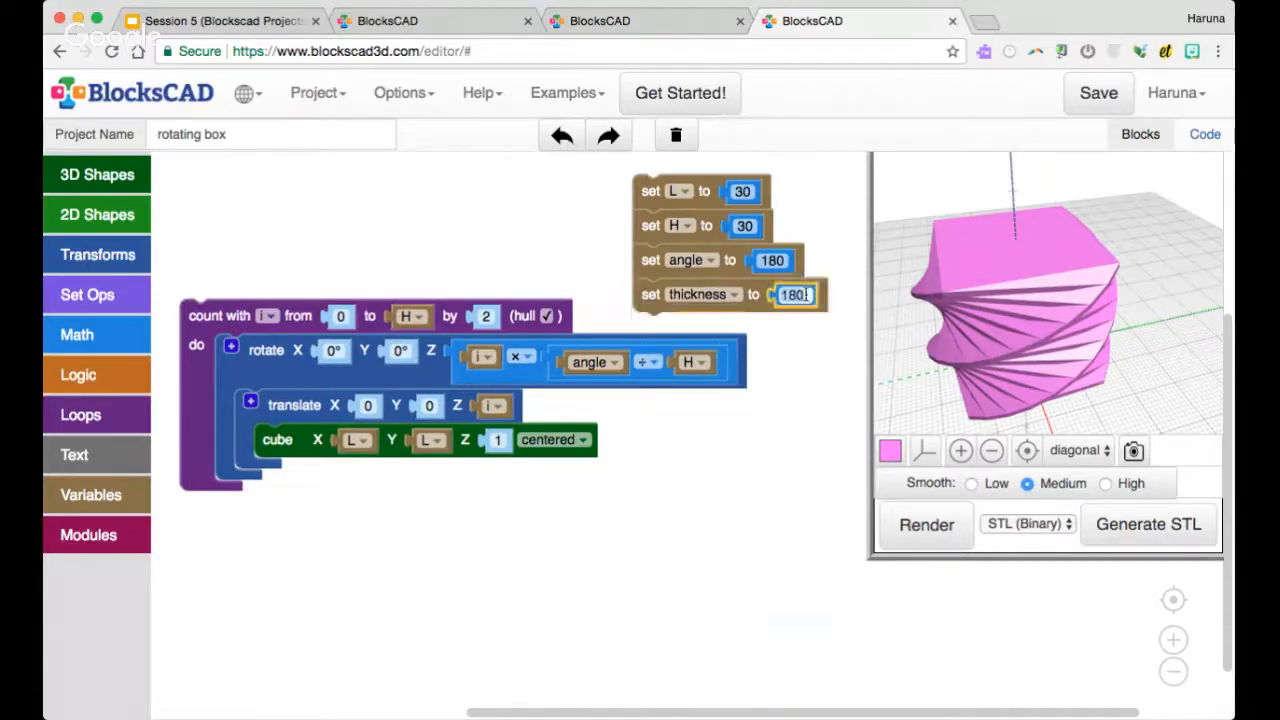
pyautogui.write('2')
pyautogui.click(520, 254)
# Duplicate the whole counting loop and place the copy below the original
pyautogui.moveTo(240, 310); pyautogui.dragTo(234, 281)
pyautogui.rightClick(228, 287)
pyautogui.click(280, 298)
pyautogui.moveTo(340, 430); pyautogui.dragTo(358, 488)
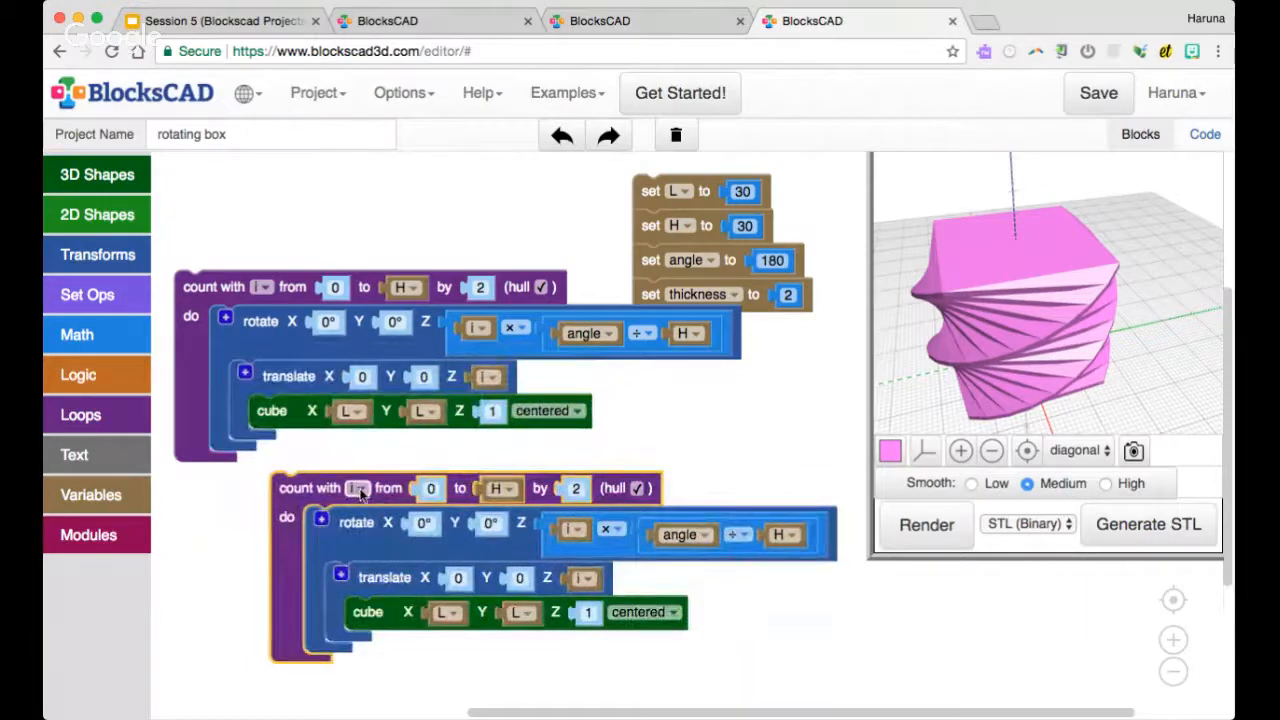
# Make k the duplicated loop's new counter variable and replace i with k in its rotate and translate blocks
pyautogui.click(359, 489)
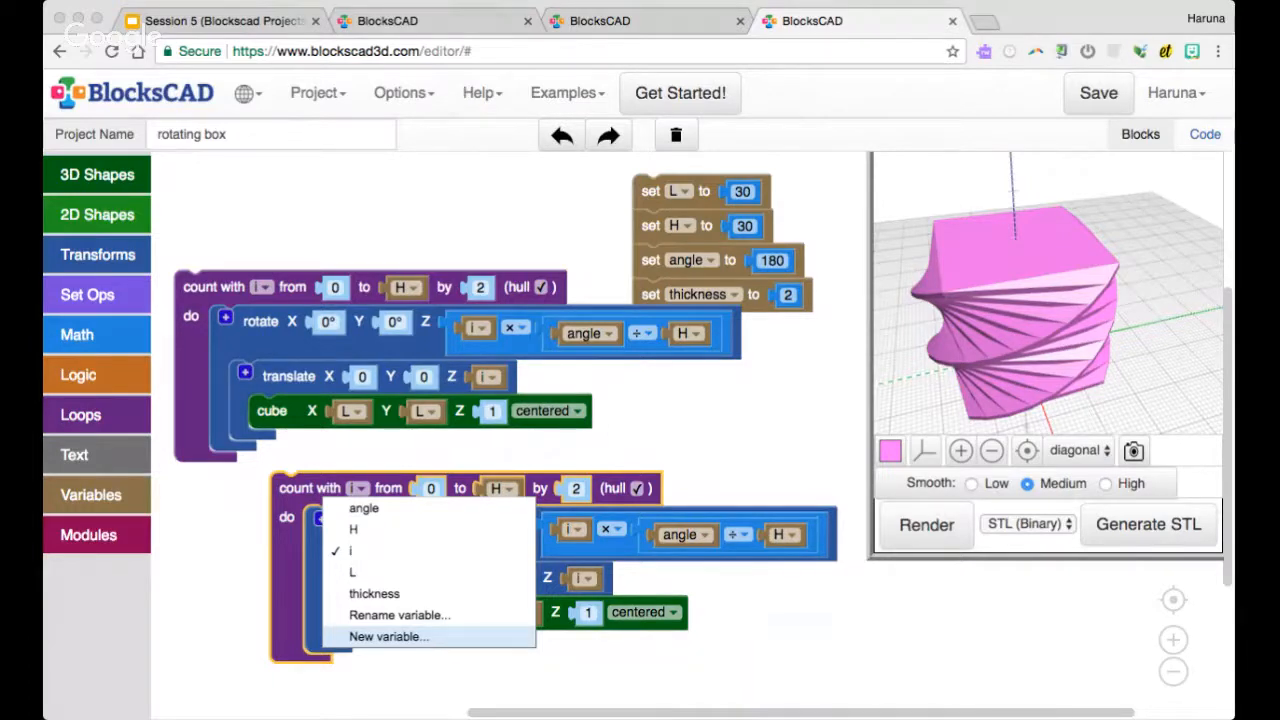
pyautogui.press('Return')
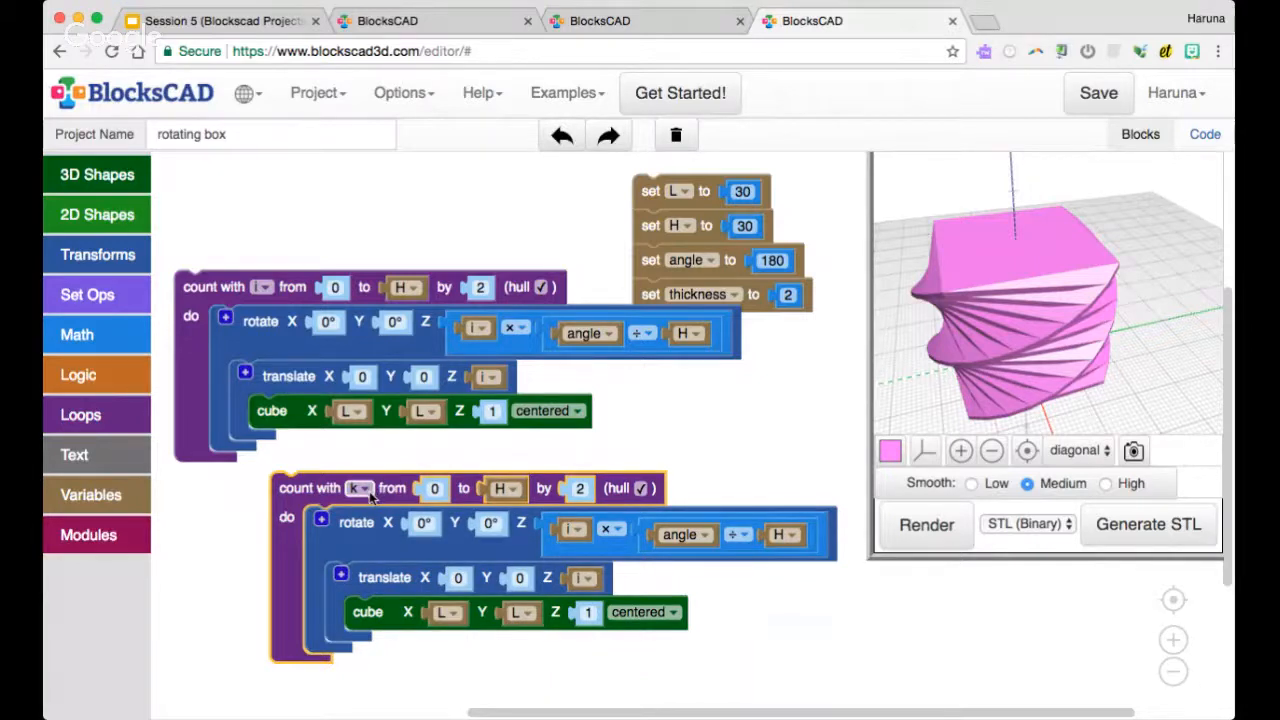
pyautogui.click(576, 529)
pyautogui.click(588, 613)
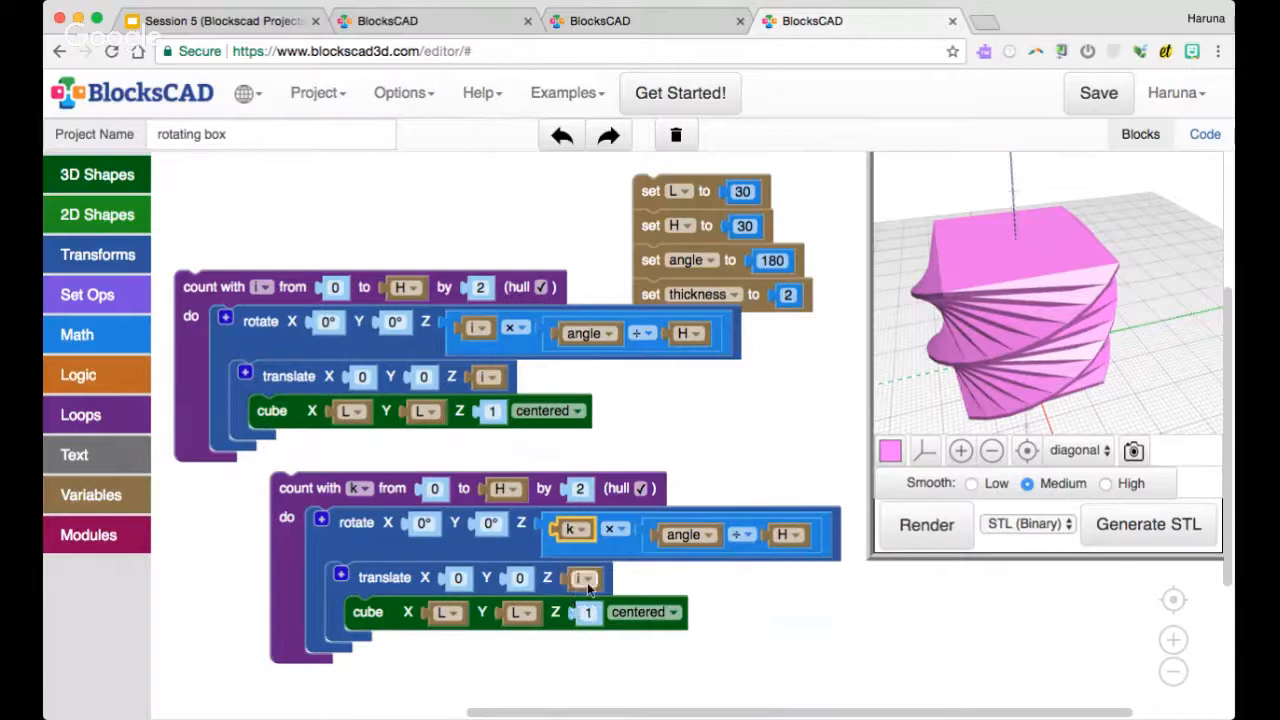
pyautogui.click(583, 578)
pyautogui.click(579, 474)
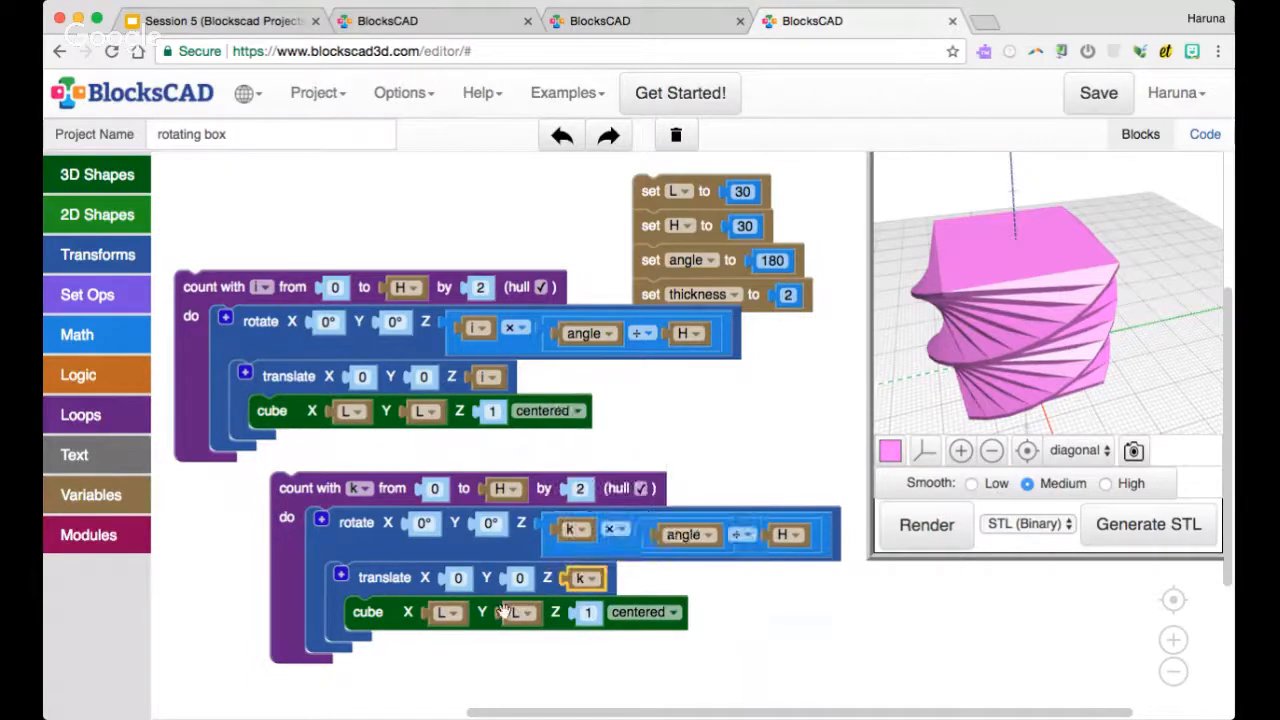
# Spread the two loops and the variable assignments apart to free up workspace
pyautogui.moveTo(238, 276); pyautogui.dragTo(230, 191)
pyautogui.moveTo(651, 191); pyautogui.dragTo(758, 188)
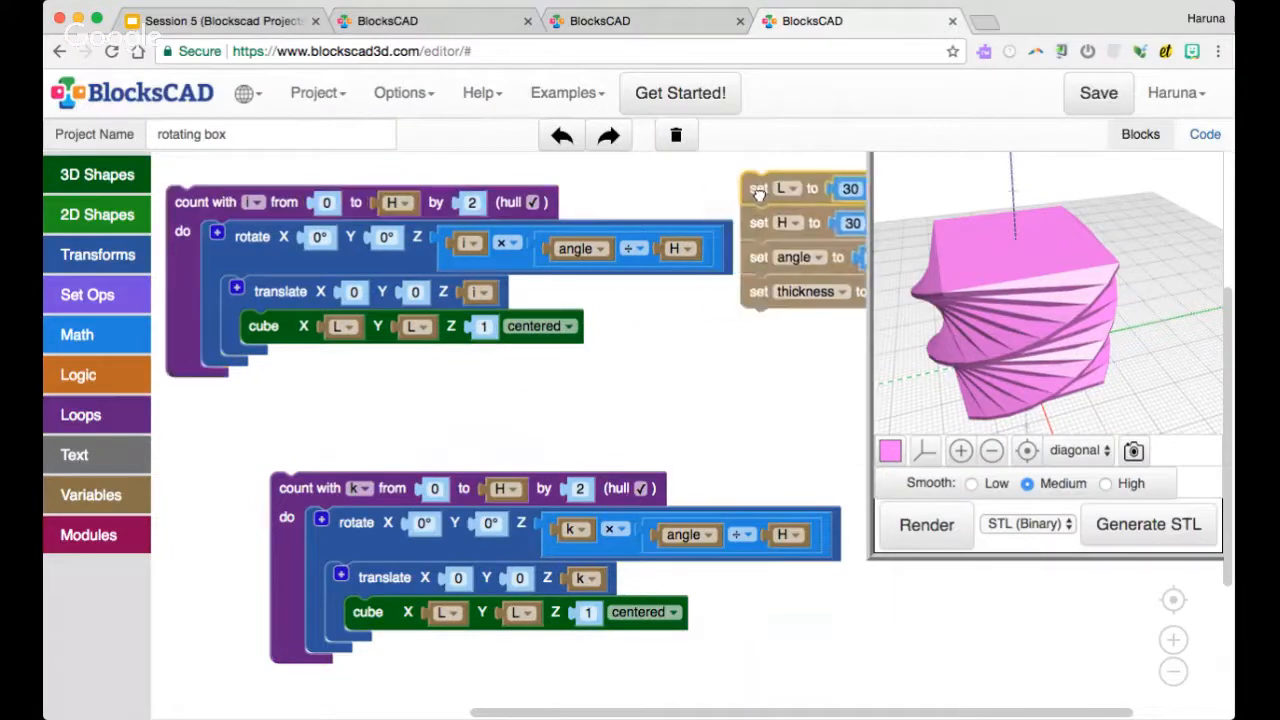
pyautogui.moveTo(300, 492); pyautogui.dragTo(216, 429)
# Put a subtraction block into the X size of the k loop's cube with L as its first operand
pyautogui.click(116, 331)
pyautogui.moveTo(222, 270); pyautogui.dragTo(383, 560)
pyautogui.click(425, 558)
pyautogui.click(410, 597)
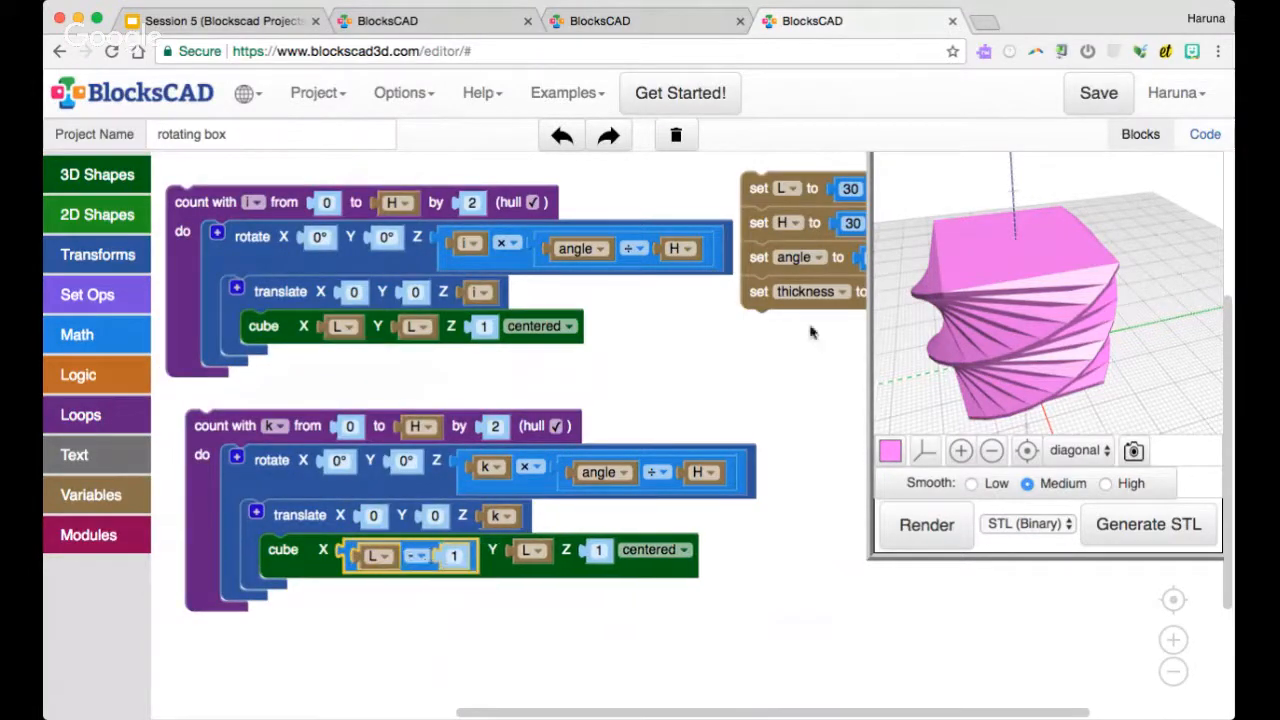
# Create a thickness variable block and use it as the second operand of a new arithmetic block
pyautogui.rightClick(818, 293)
pyautogui.click(869, 436)
pyautogui.moveTo(786, 330); pyautogui.dragTo(697, 385)
pyautogui.click(100, 340)
pyautogui.moveTo(176, 271); pyautogui.dragTo(565, 399)
pyautogui.moveTo(705, 382); pyautogui.dragTo(673, 400)
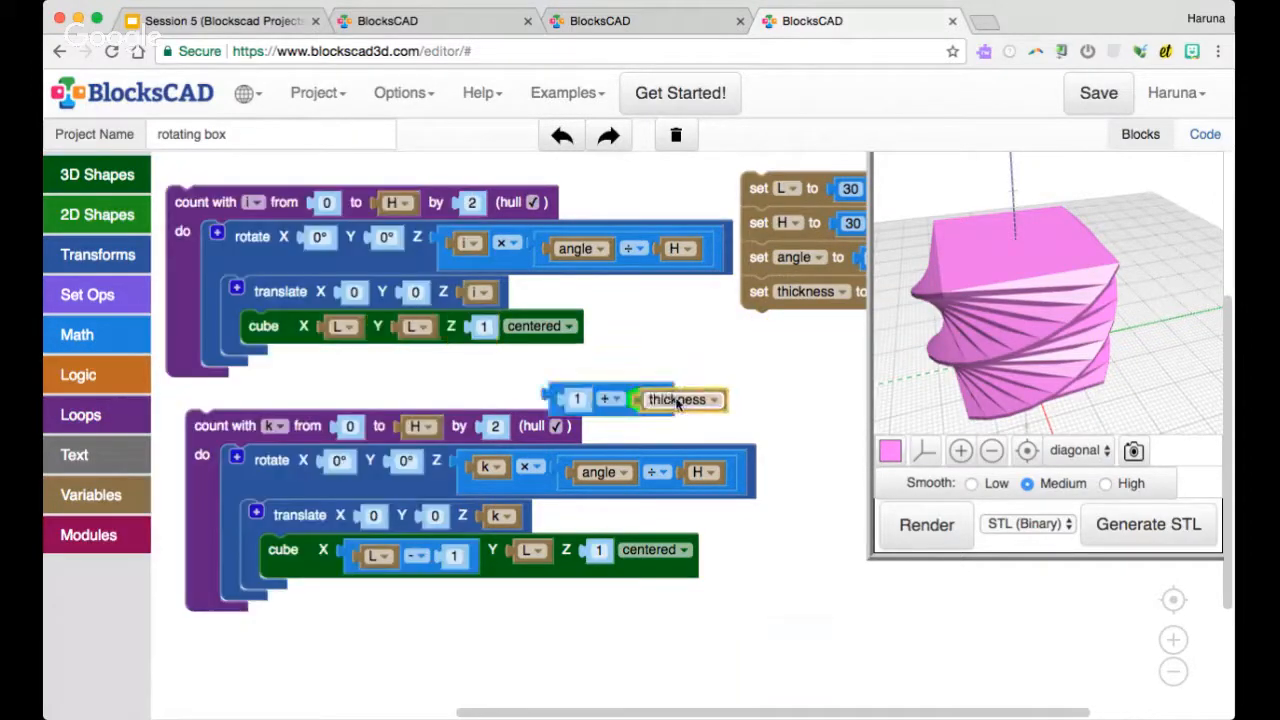
# Turn the new arithmetic block into 2 × thickness and nest it as the second operand of the cube's X subtraction
pyautogui.click(614, 399)
pyautogui.click(603, 436)
pyautogui.click(577, 398)
pyautogui.write('2')
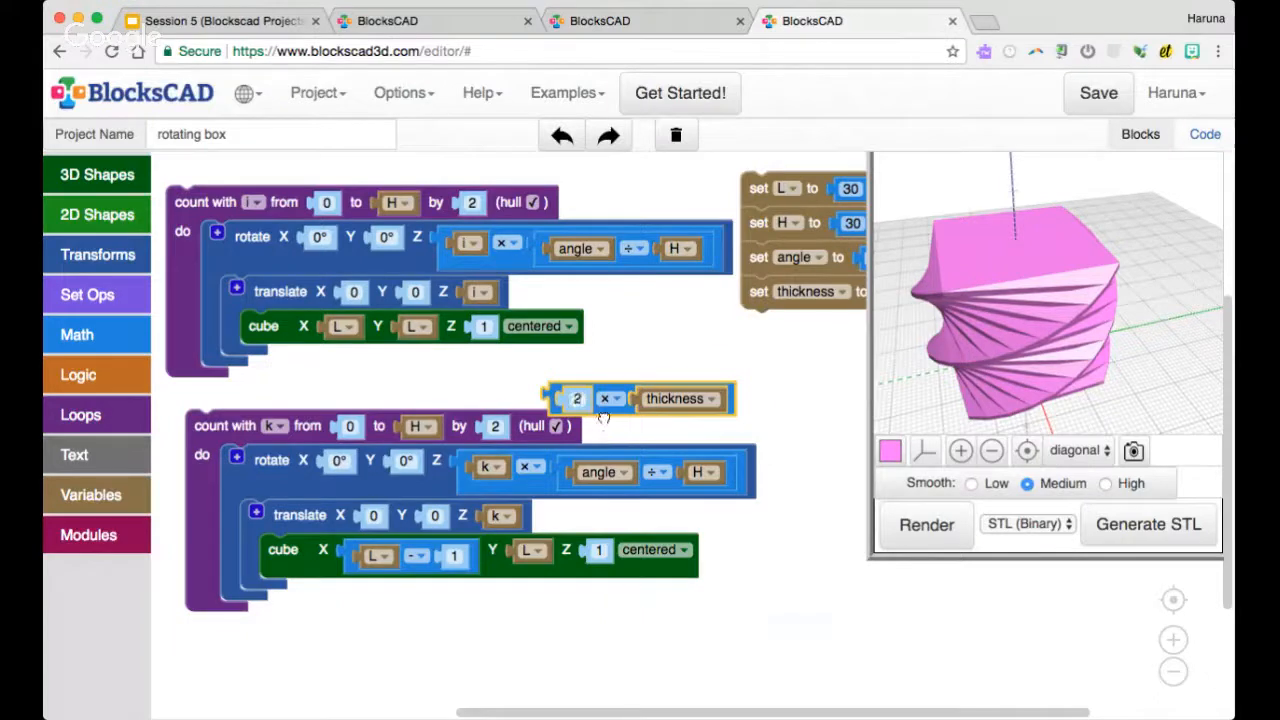
pyautogui.moveTo(606, 412); pyautogui.dragTo(507, 570)
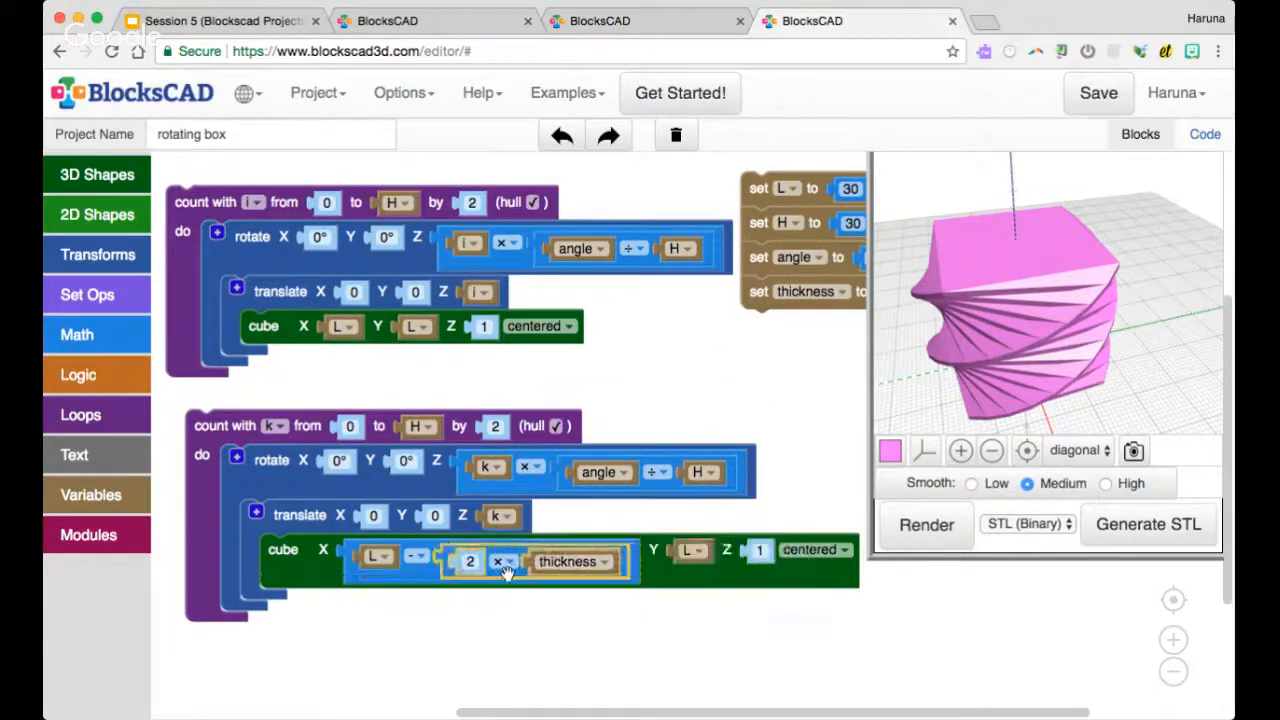
# Duplicate the L - (2 × thickness) expression and use the copy as the cube's Y size
pyautogui.rightClick(425, 567)
pyautogui.click(451, 586)
pyautogui.moveTo(433, 599); pyautogui.dragTo(708, 588)
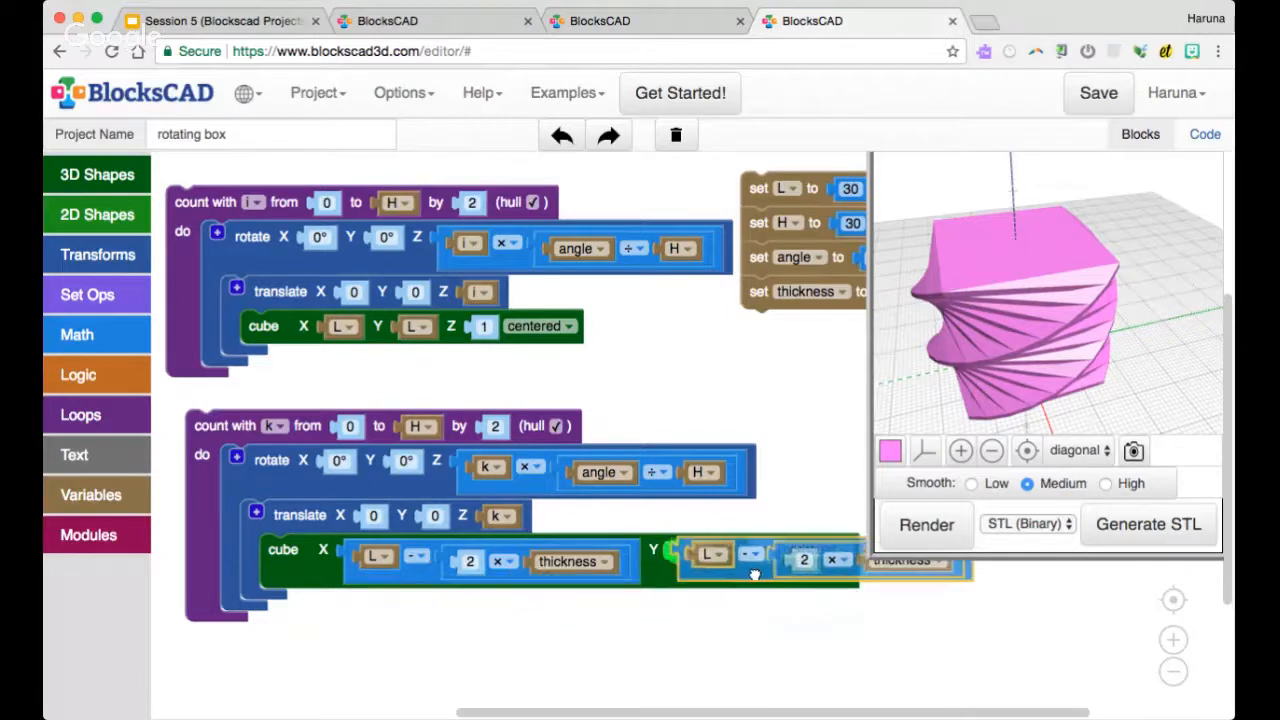
# Switch the k loop's cube to external inputs, discard the leftover L variable and reposition the loop
pyautogui.rightClick(293, 561)
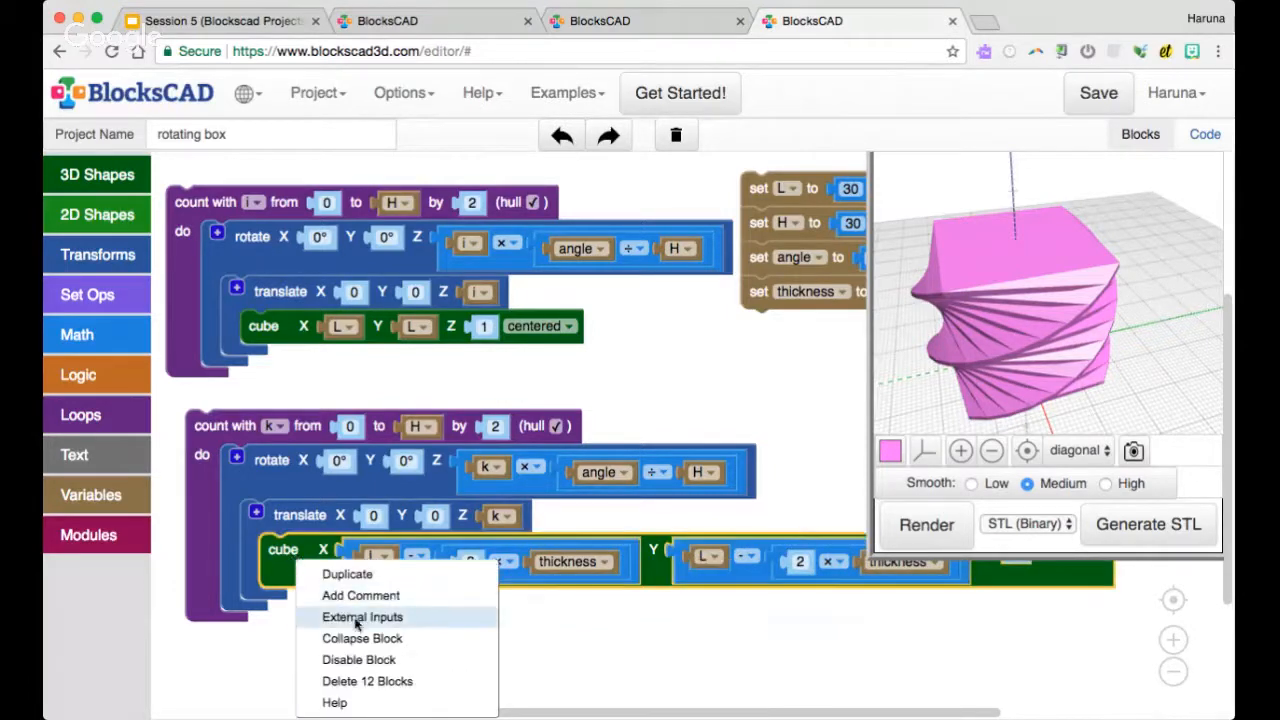
pyautogui.click(337, 614)
pyautogui.moveTo(705, 568); pyautogui.dragTo(115, 530)
pyautogui.moveTo(316, 424); pyautogui.dragTo(387, 395)
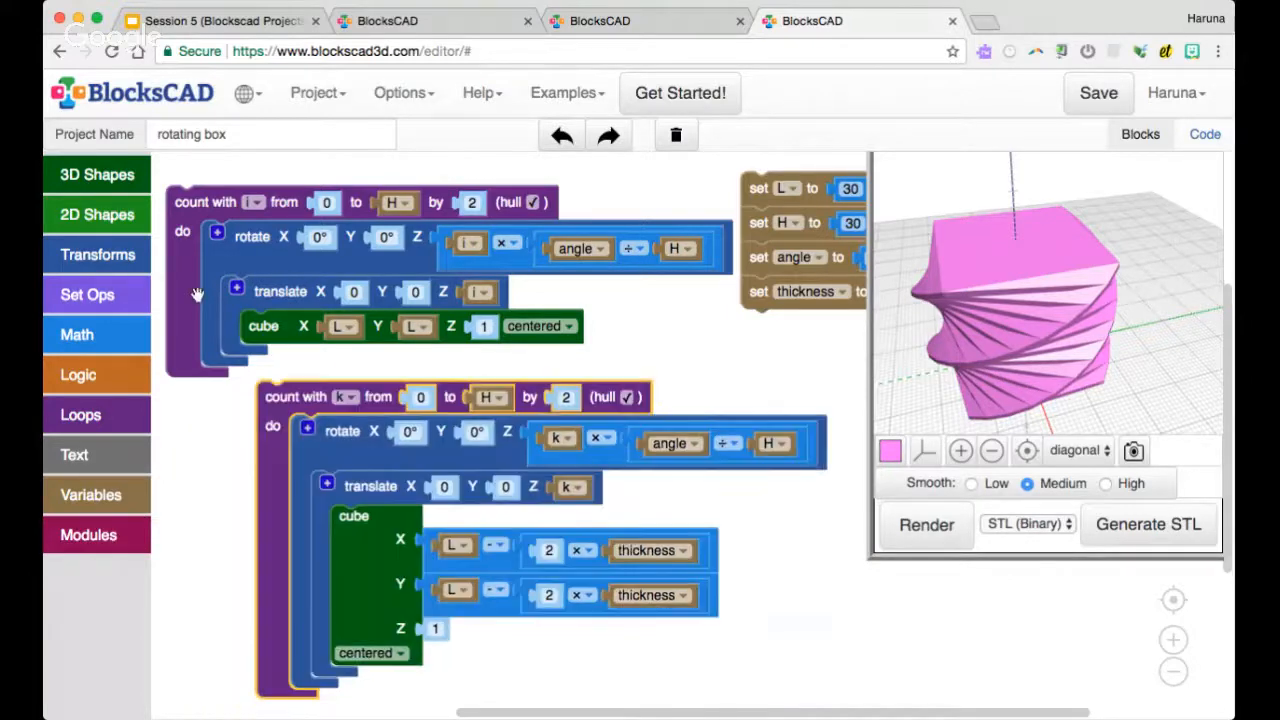
# Wrap the k loop in a yellow-orange color block and render both loops
pyautogui.click(120, 255)
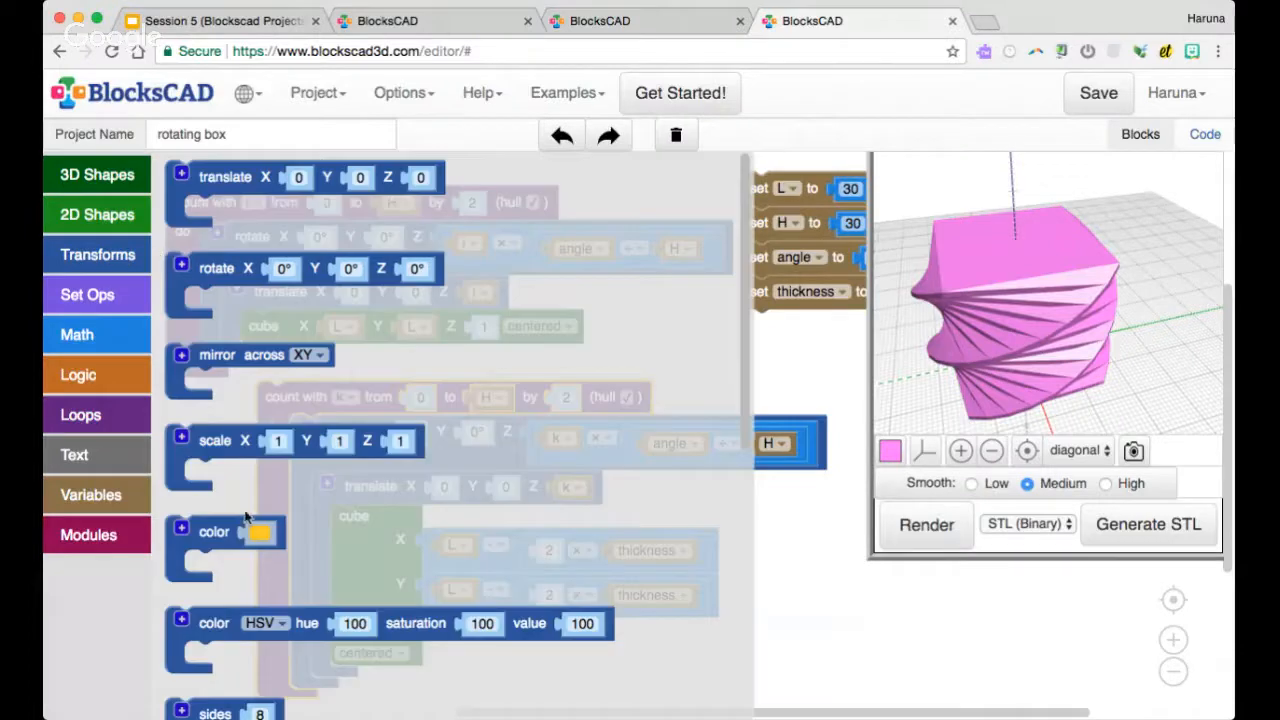
pyautogui.moveTo(245, 515); pyautogui.dragTo(390, 395)
pyautogui.click(480, 382)
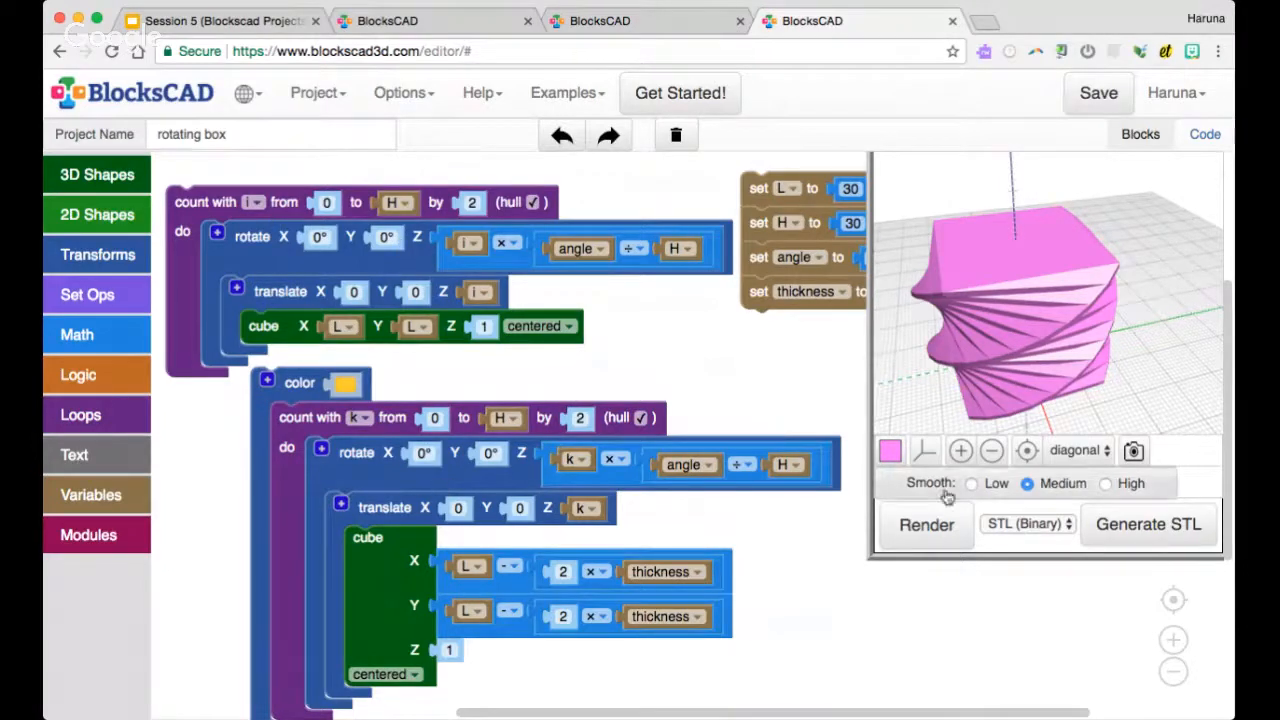
pyautogui.click(930, 524)
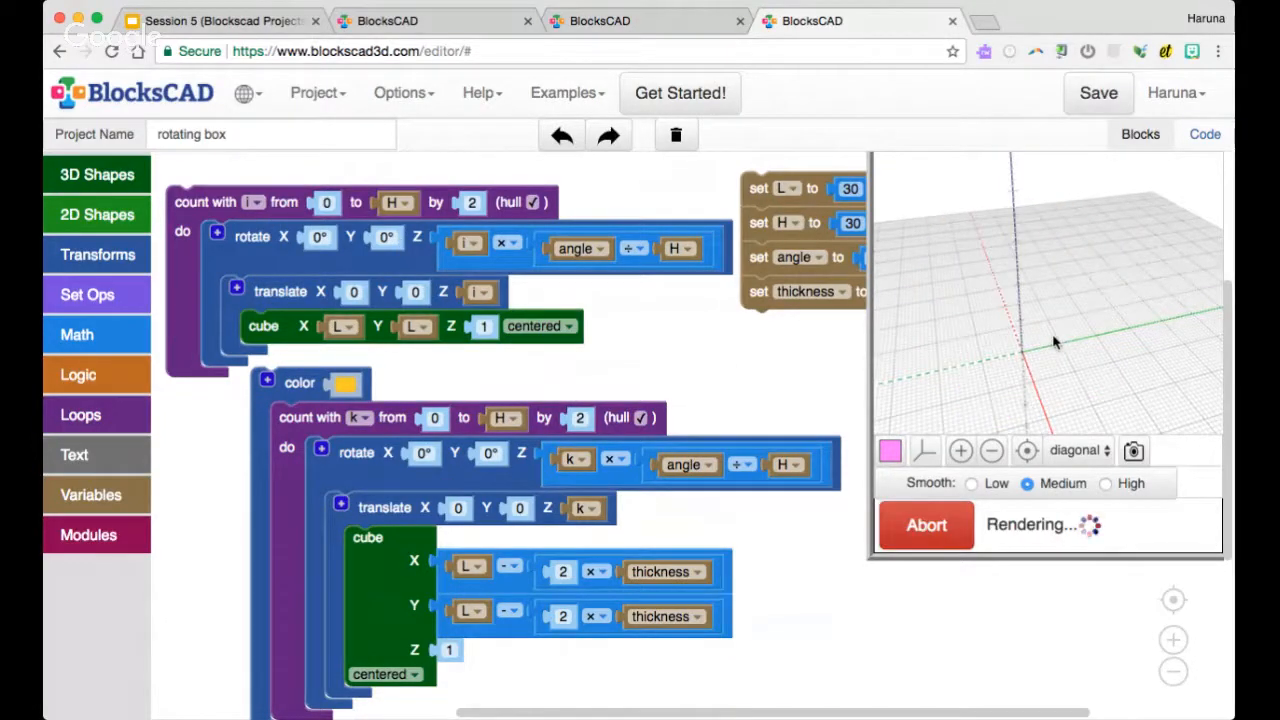
pyautogui.moveTo(1054, 342); pyautogui.dragTo(1030, 382)
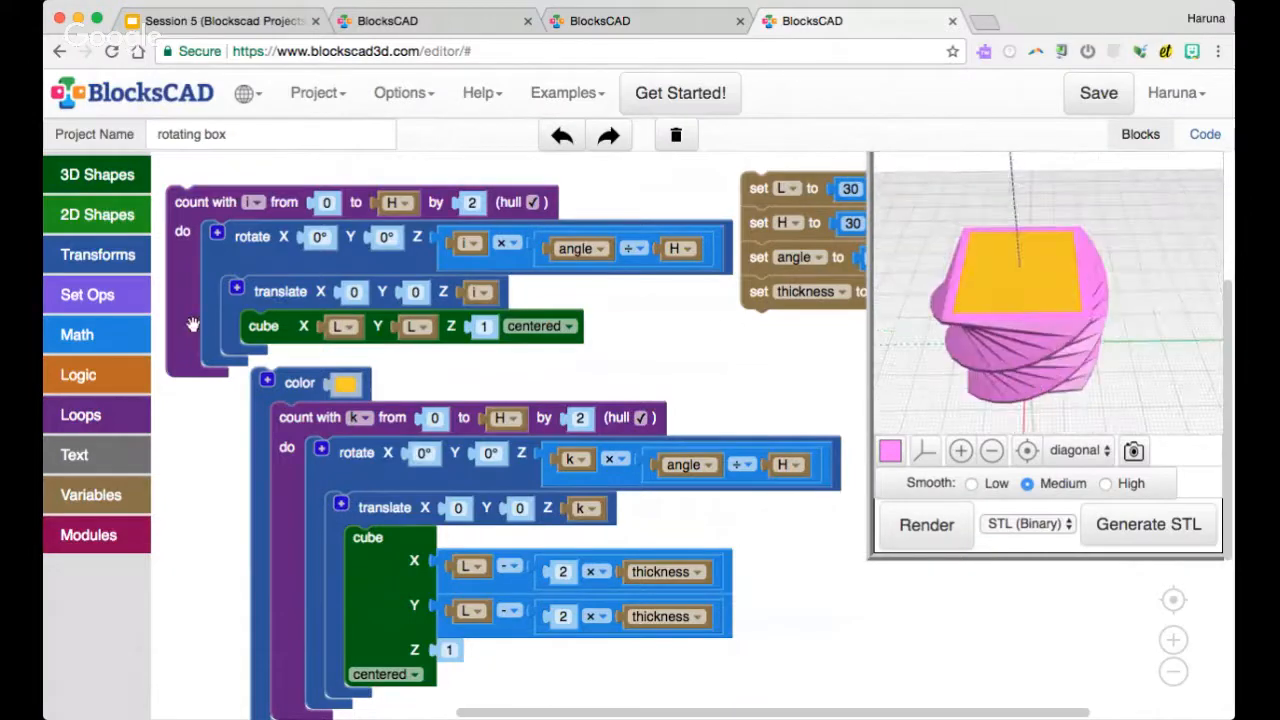
# Subtract the colored k loop from the i loop with a difference block and render the result
pyautogui.click(122, 264)
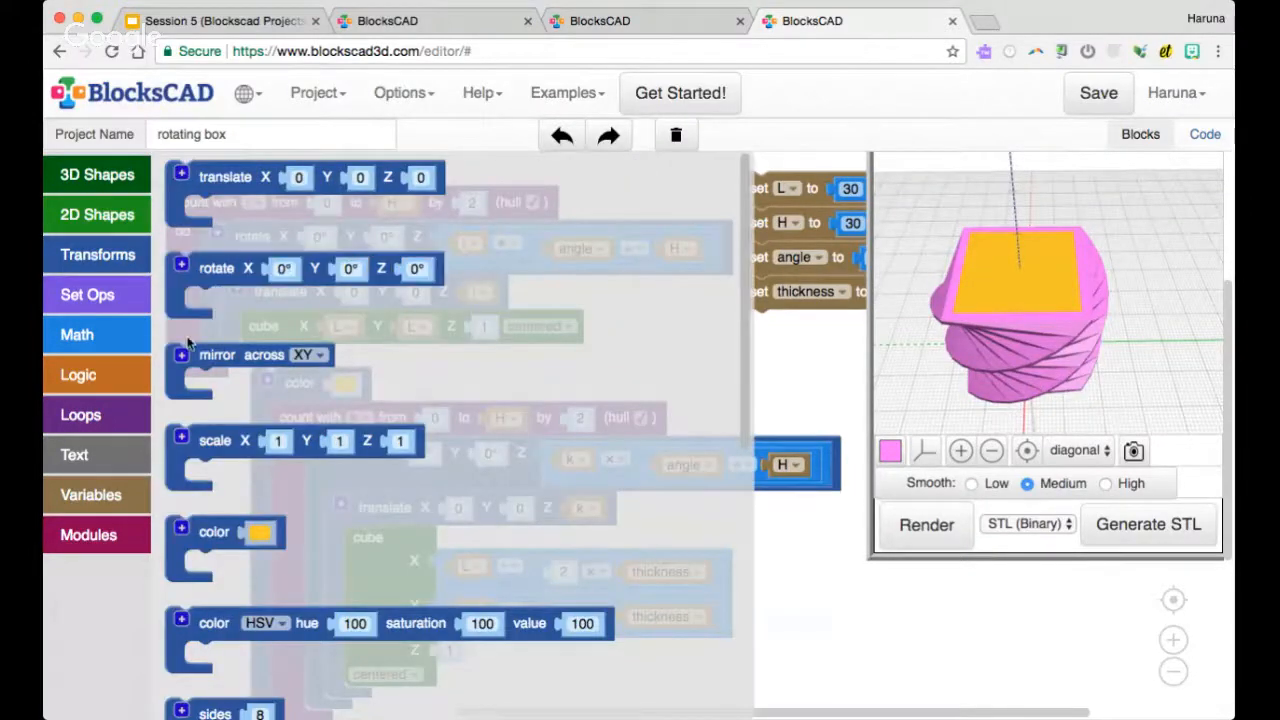
pyautogui.click(135, 292)
pyautogui.moveTo(205, 286); pyautogui.dragTo(218, 186)
pyautogui.moveTo(288, 393); pyautogui.dragTo(260, 420)
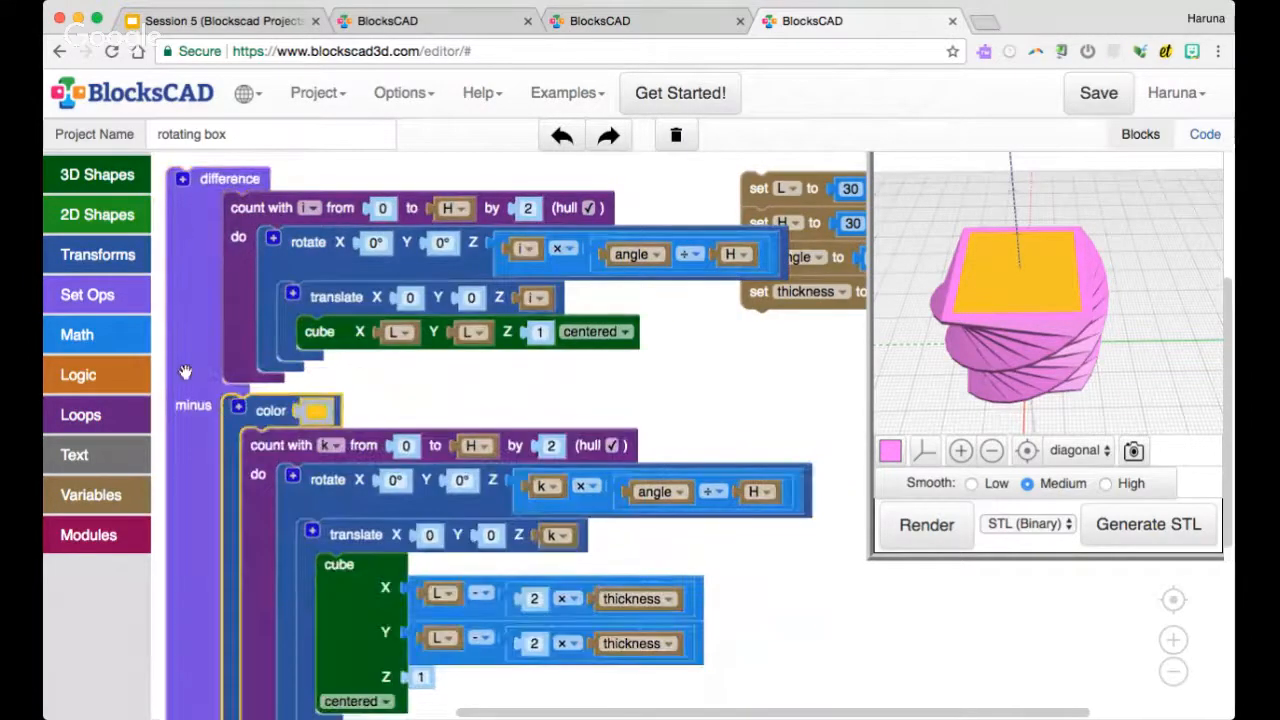
pyautogui.moveTo(185, 372); pyautogui.dragTo(199, 372)
pyautogui.click(926, 524)
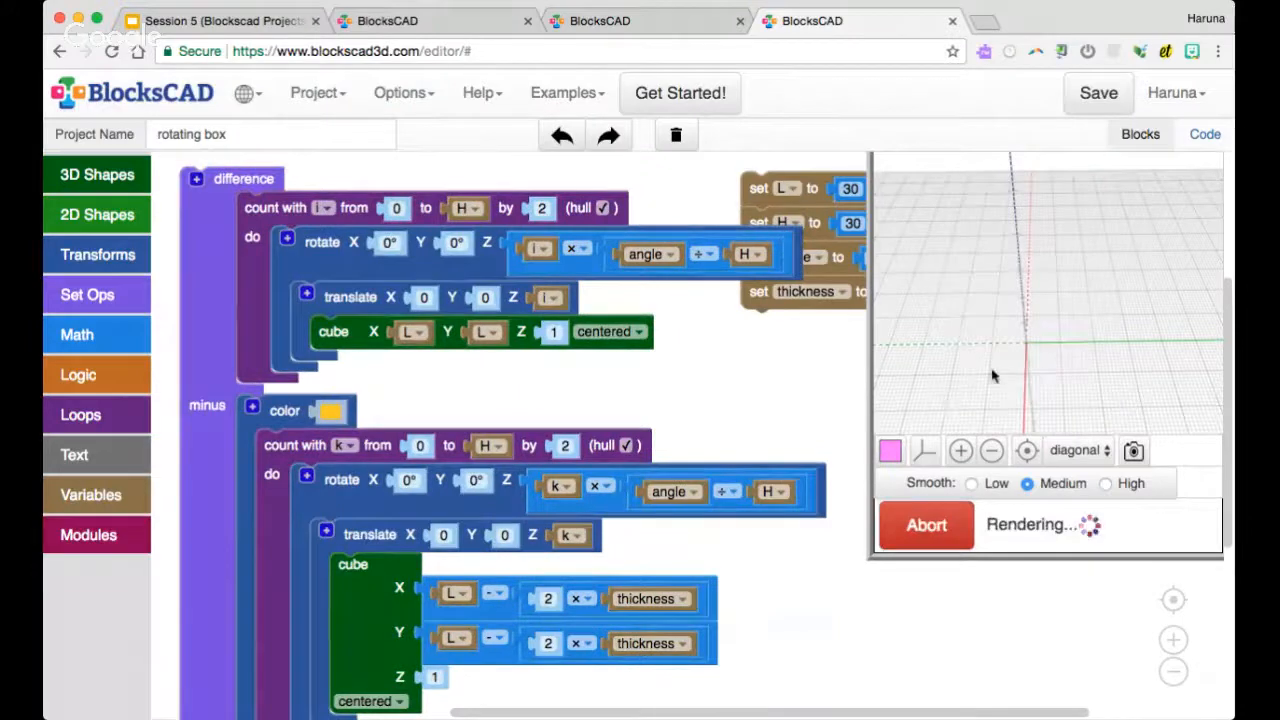
pyautogui.moveTo(1073, 300)
pyautogui.mouseDown()
pyautogui.moveTo(1074, 380)
pyautogui.moveTo(1074, 285)
pyautogui.moveTo(1073, 360)
pyautogui.moveTo(1075, 300)
pyautogui.moveTo(1076, 314)
pyautogui.mouseUp()
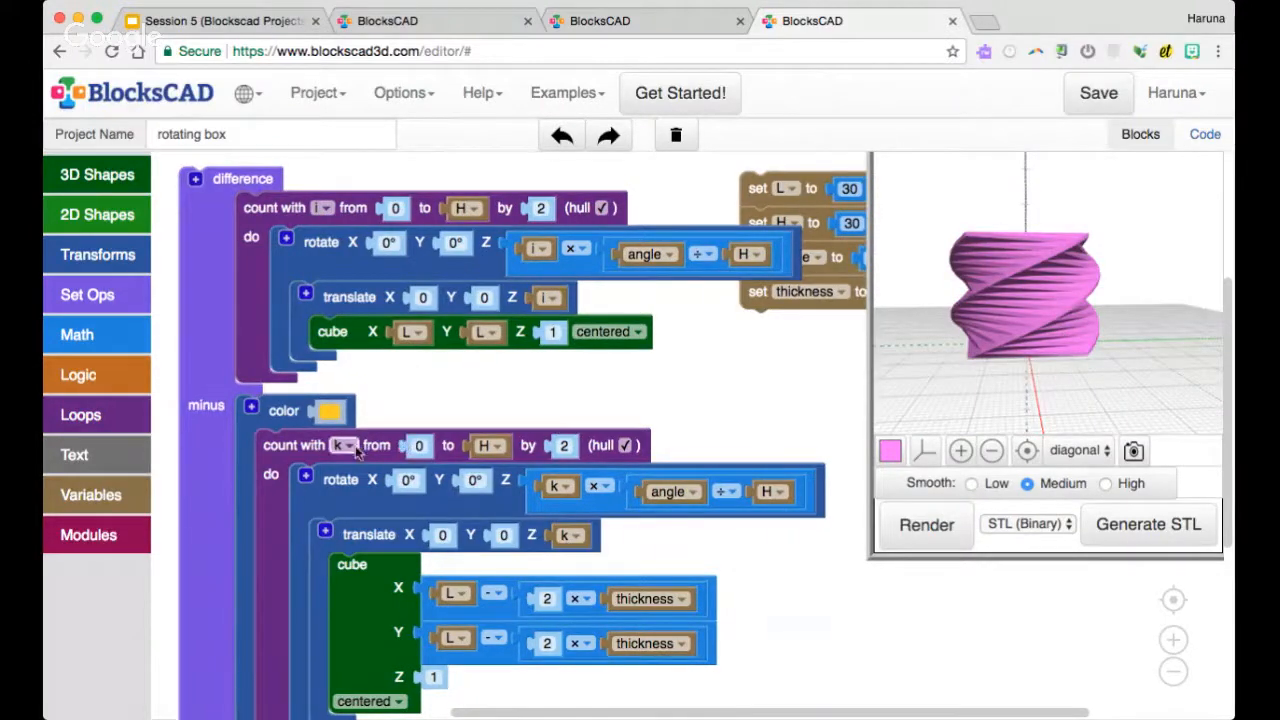
# Start the k loop at 2 instead of 0 and render the hollow twisted box to inspect its inside
pyautogui.click(419, 445)
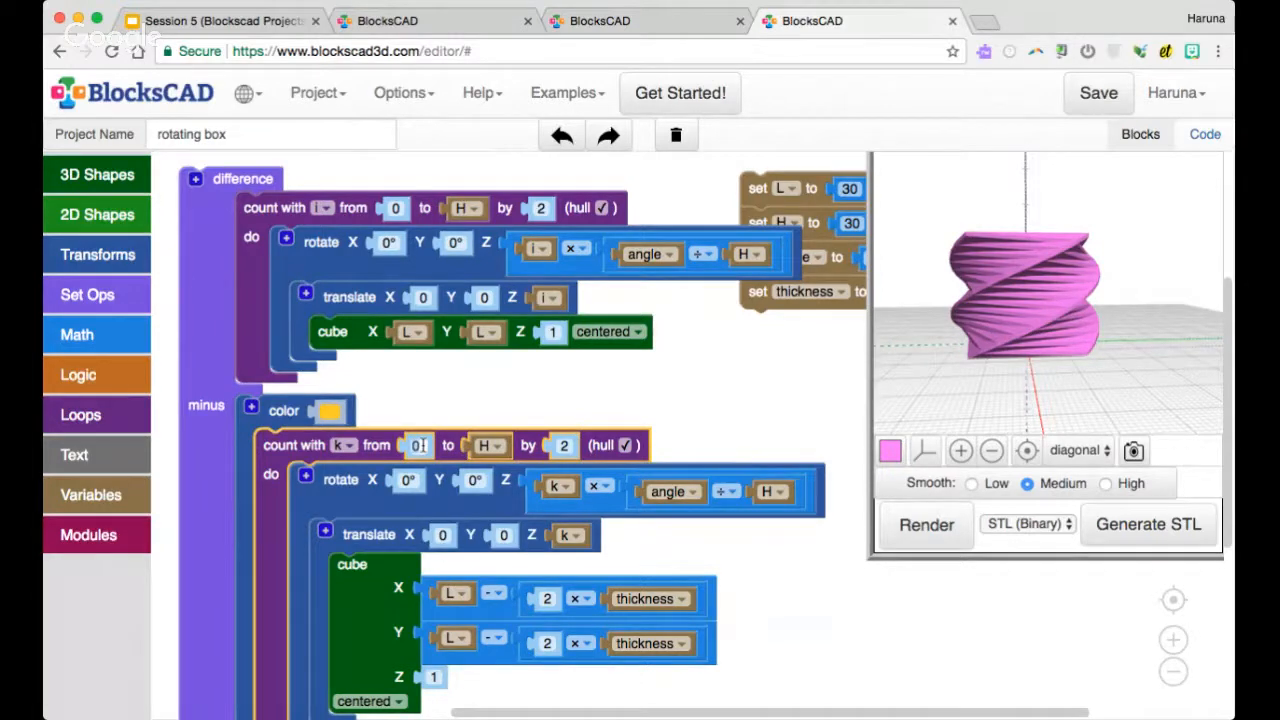
pyautogui.write('1')
pyautogui.click(447, 404)
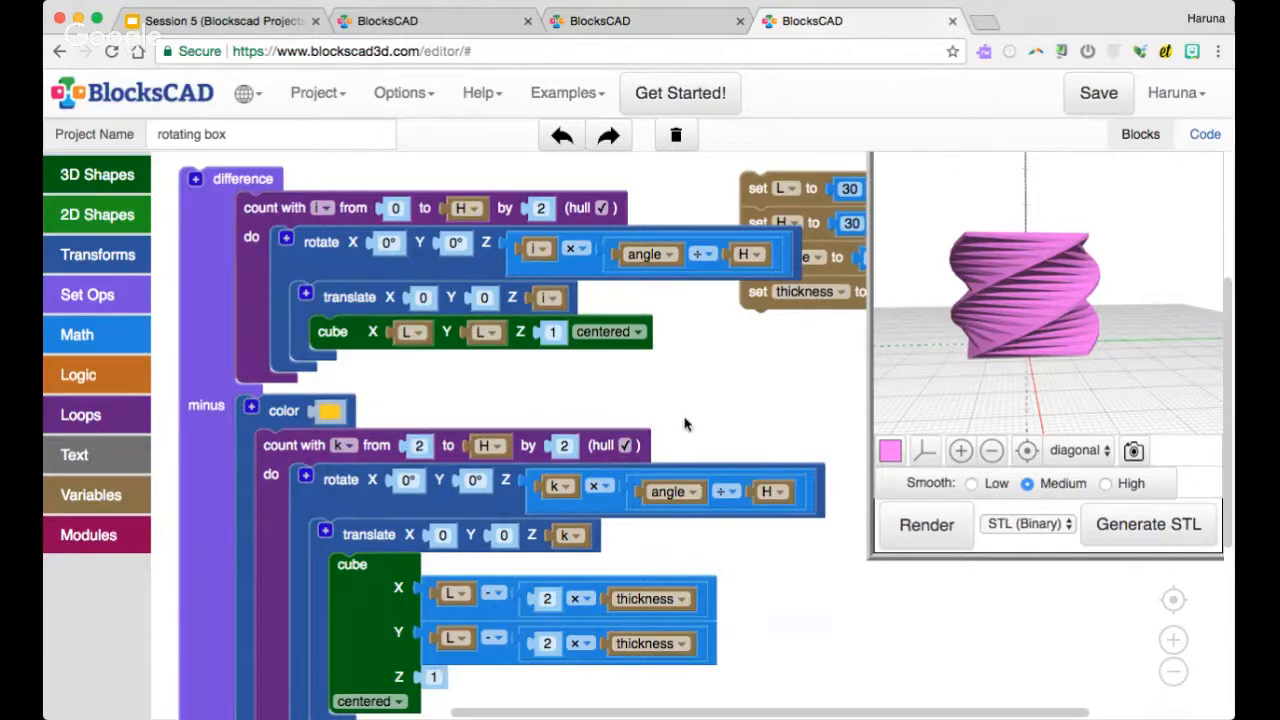
pyautogui.click(912, 526)
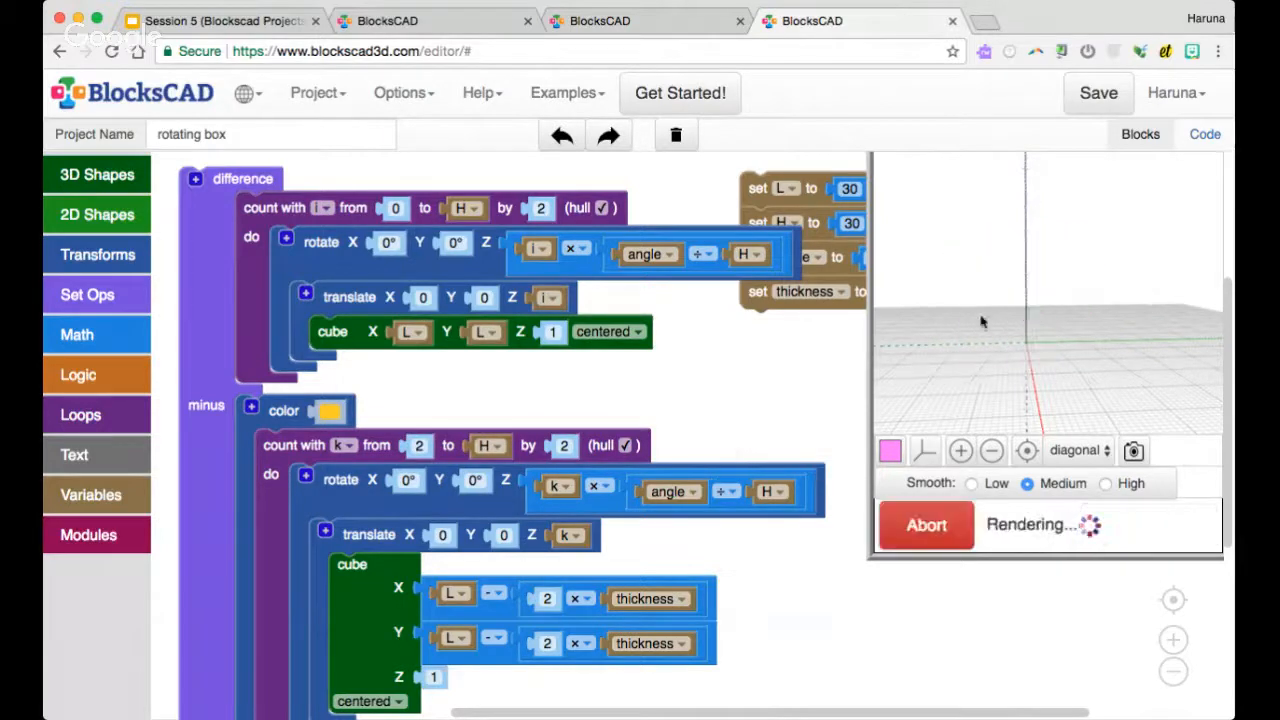
pyautogui.moveTo(982, 318); pyautogui.dragTo(1038, 277)
pyautogui.scroll(5, 1025, 361)
pyautogui.scroll(-5, 1040, 338)
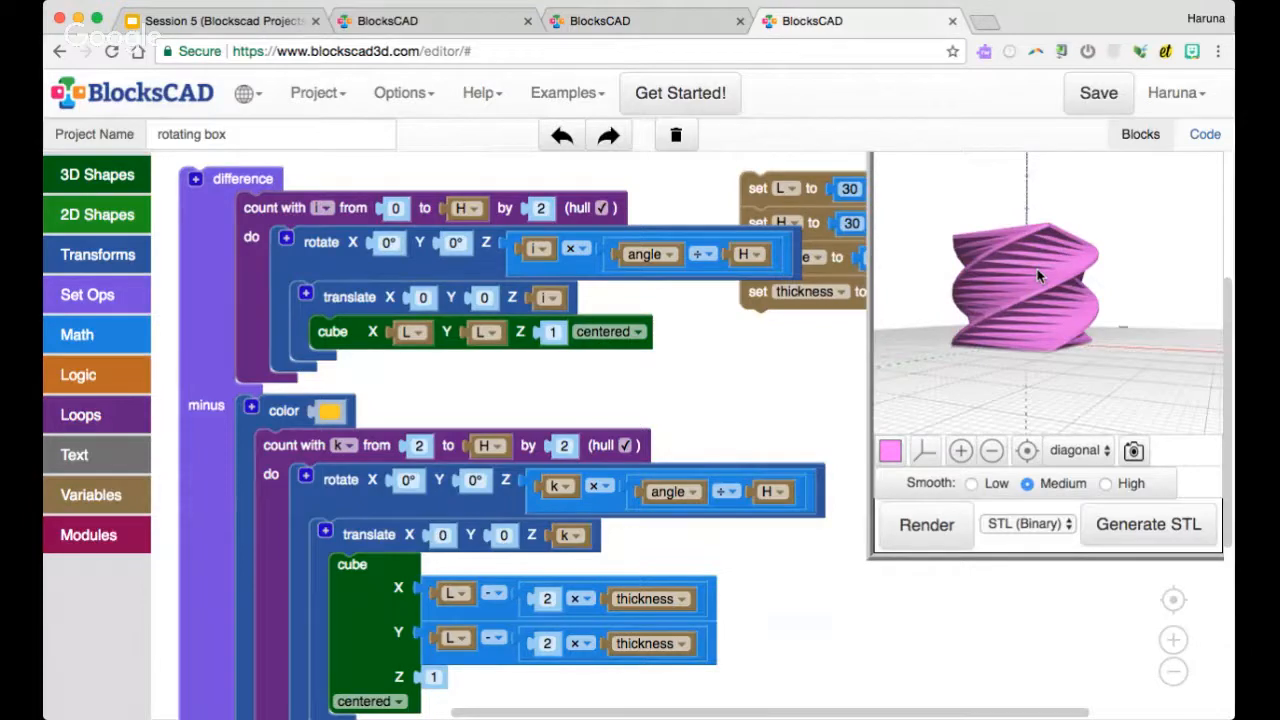
pyautogui.scroll(-2, 1038, 277)
pyautogui.scroll(3, 1038, 277)
pyautogui.moveTo(1038, 277); pyautogui.dragTo(1041, 328)
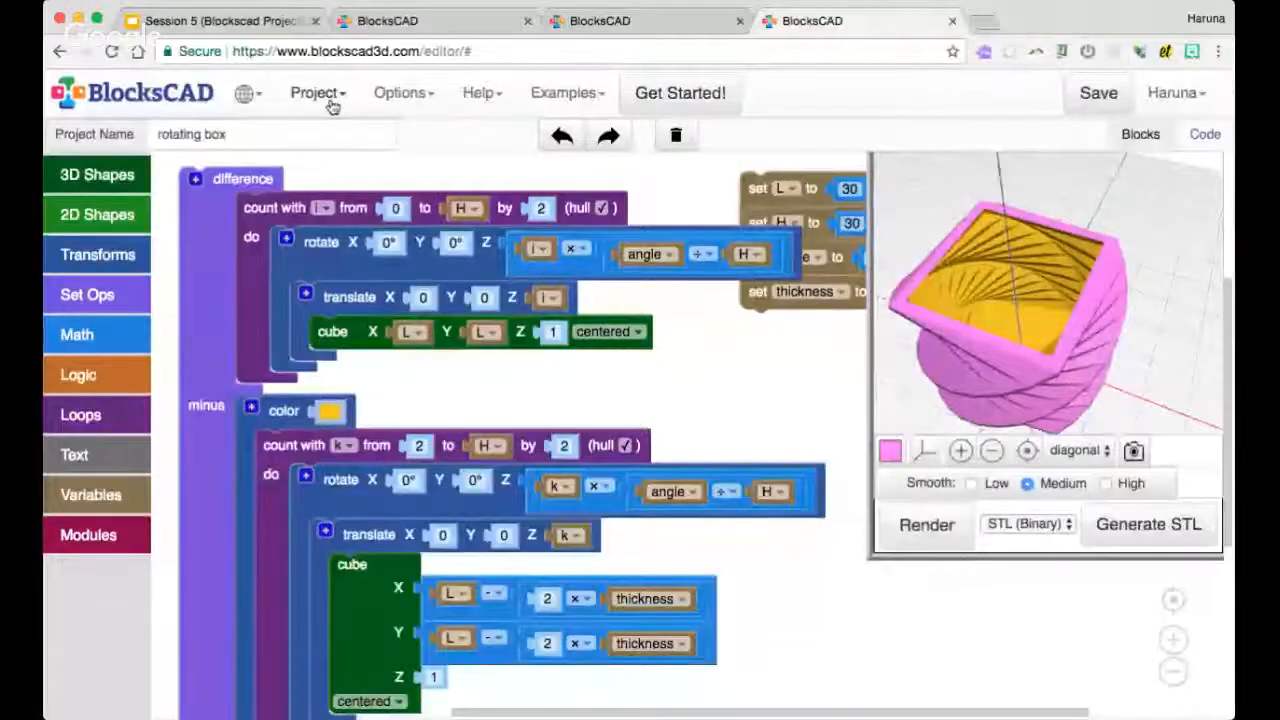
# Start a new empty project
pyautogui.click(333, 105)
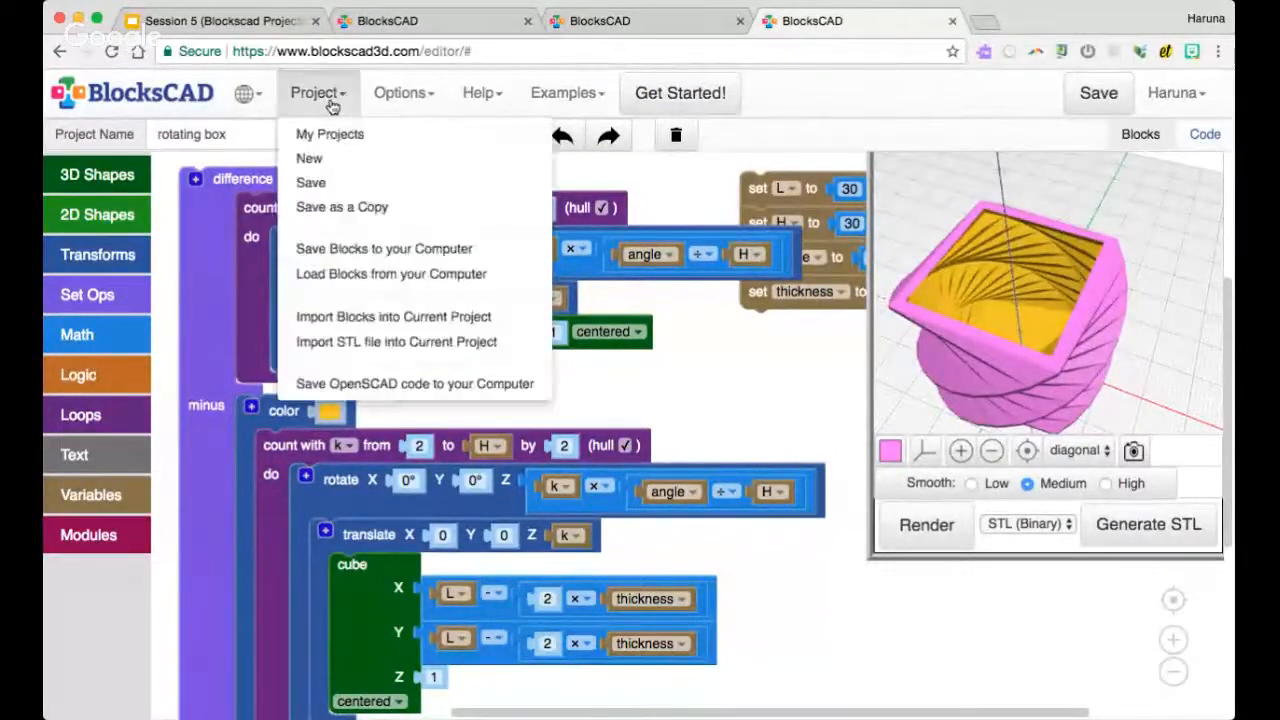
pyautogui.click(340, 155)
pyautogui.click(677, 220)
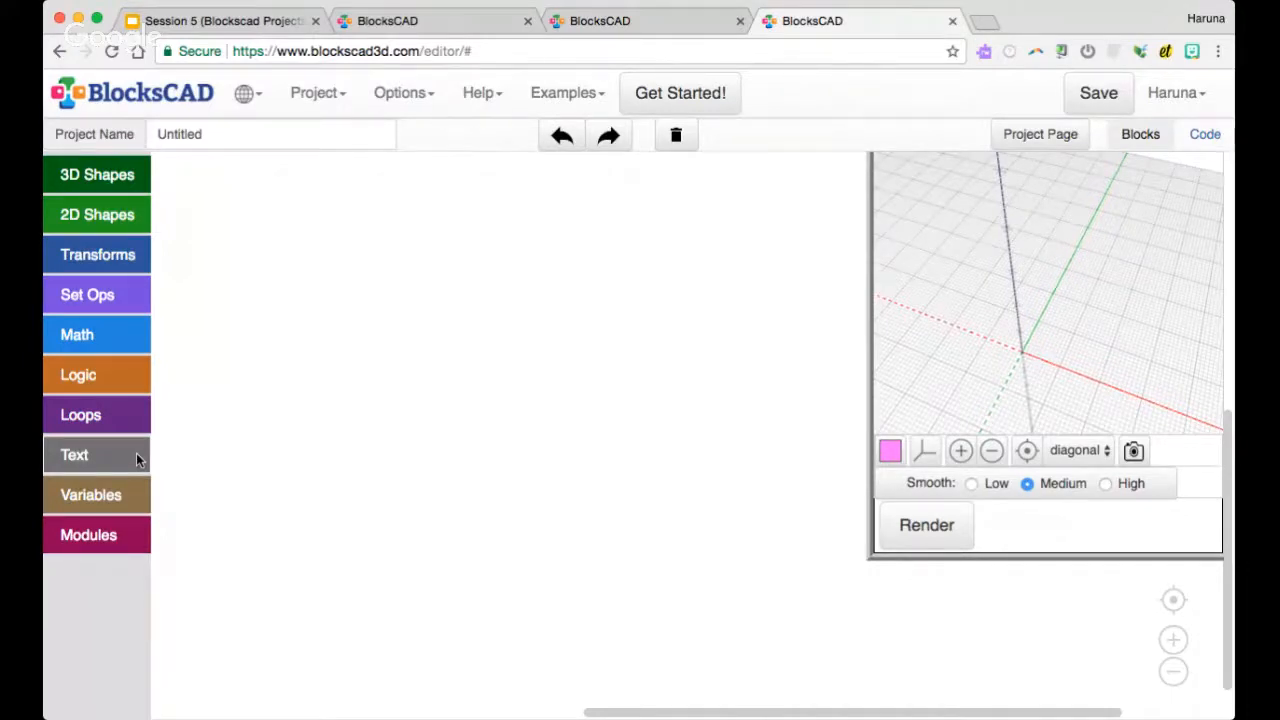
pyautogui.click(128, 414)
pyautogui.moveTo(200, 201); pyautogui.dragTo(270, 259)
pyautogui.click(123, 416)
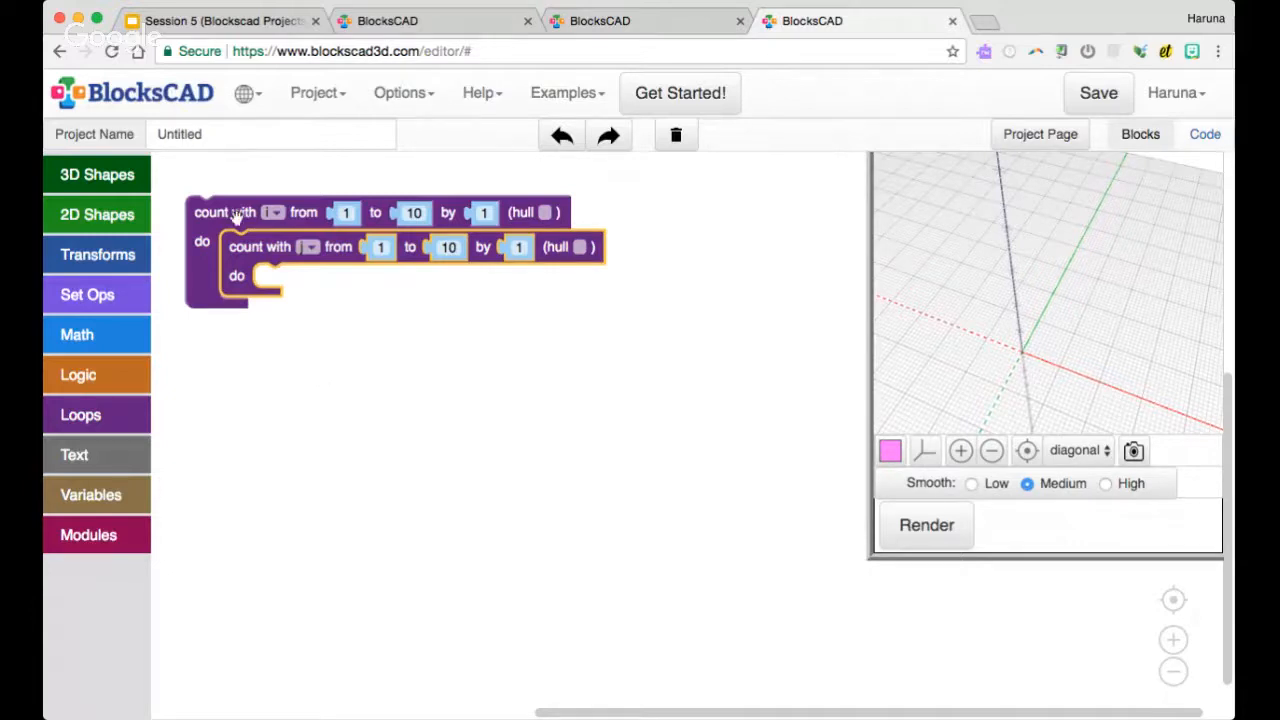
pyautogui.click(370, 378)
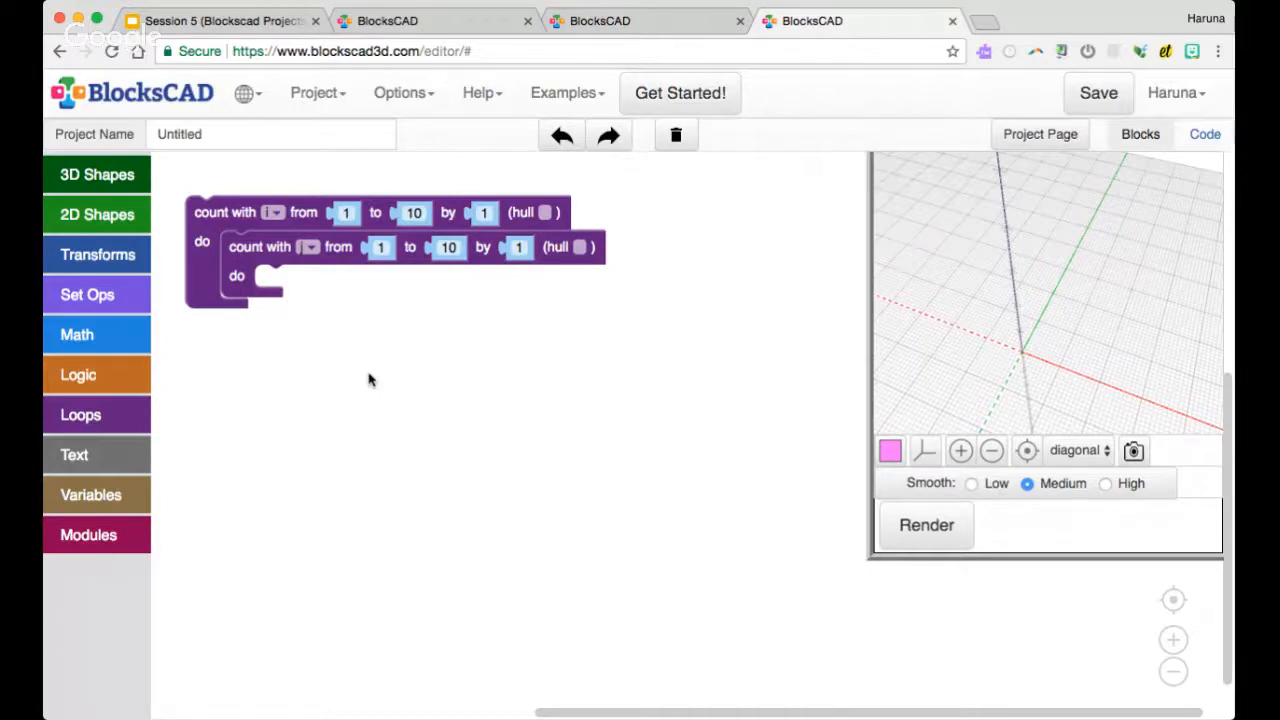
pyautogui.moveTo(237, 214); pyautogui.dragTo(116, 296)
# Add a centered cylinder with both radii set to 2 and render it
pyautogui.click(97, 174)
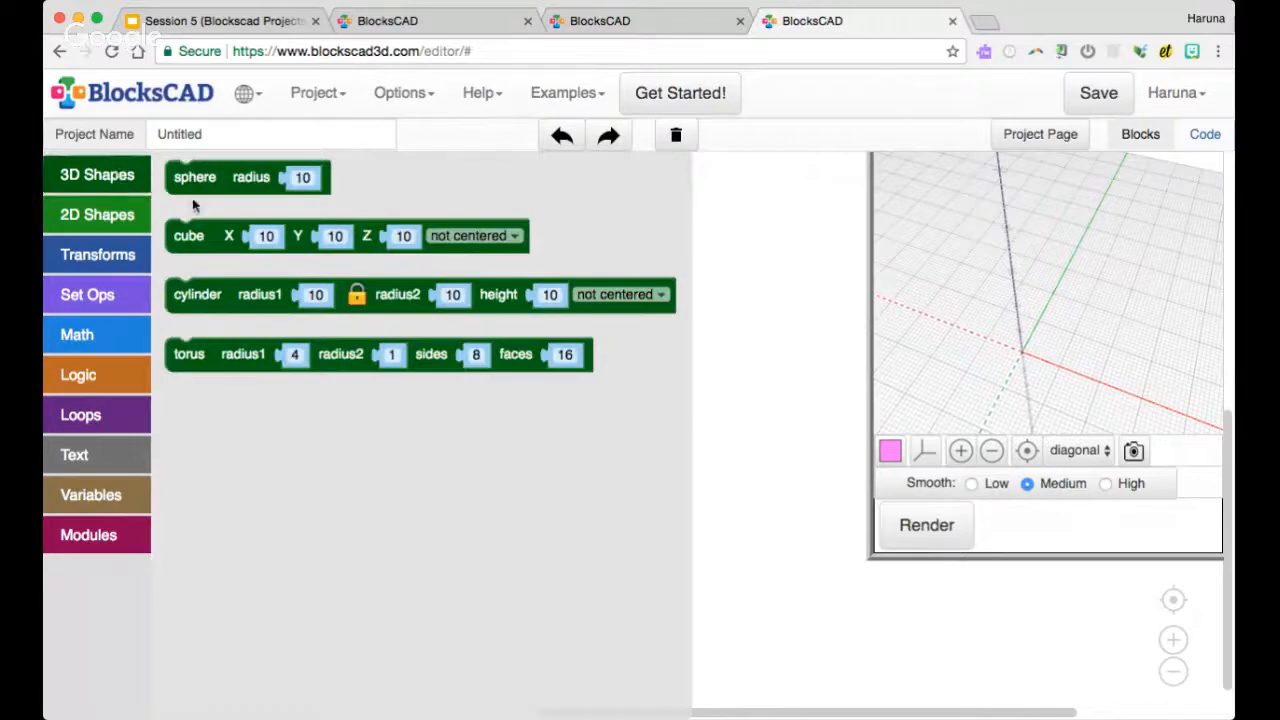
pyautogui.moveTo(217, 306); pyautogui.dragTo(264, 300)
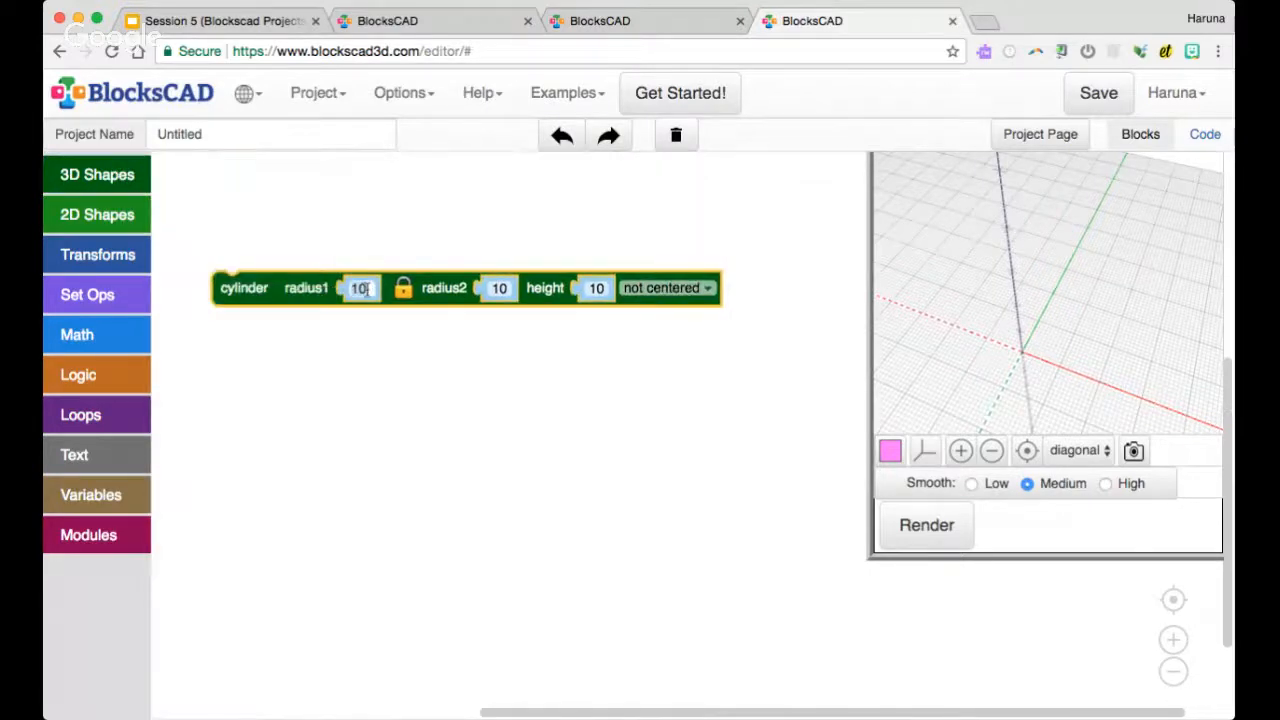
pyautogui.write('2')
pyautogui.click(608, 357)
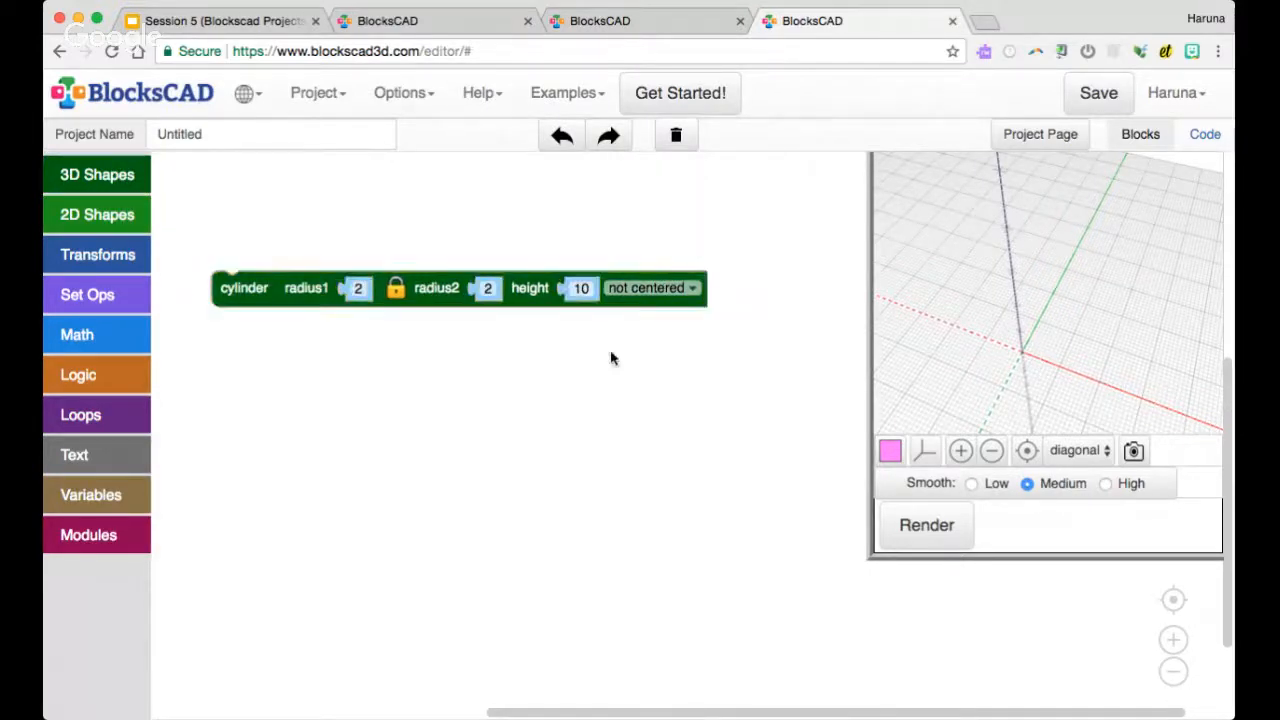
pyautogui.click(690, 290)
pyautogui.click(690, 333)
pyautogui.click(926, 525)
pyautogui.moveTo(988, 346)
pyautogui.mouseDown()
pyautogui.moveTo(1025, 348)
pyautogui.moveTo(1015, 345)
pyautogui.moveTo(1043, 332)
pyautogui.moveTo(981, 345)
pyautogui.mouseUp()
pyautogui.moveTo(271, 303); pyautogui.dragTo(292, 337)
# Add a count loop above the cylinder, rename its variable to x, and move the cylinder clear of it
pyautogui.click(120, 257)
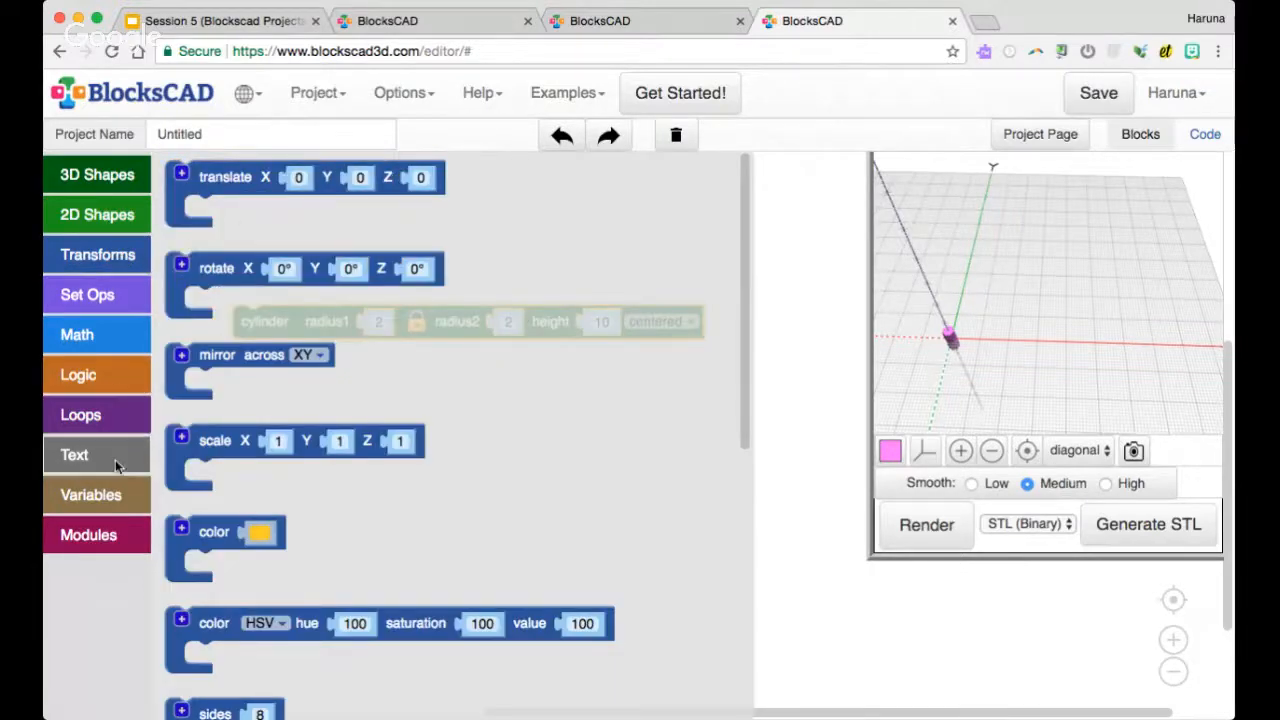
pyautogui.click(125, 418)
pyautogui.moveTo(207, 198); pyautogui.dragTo(220, 266)
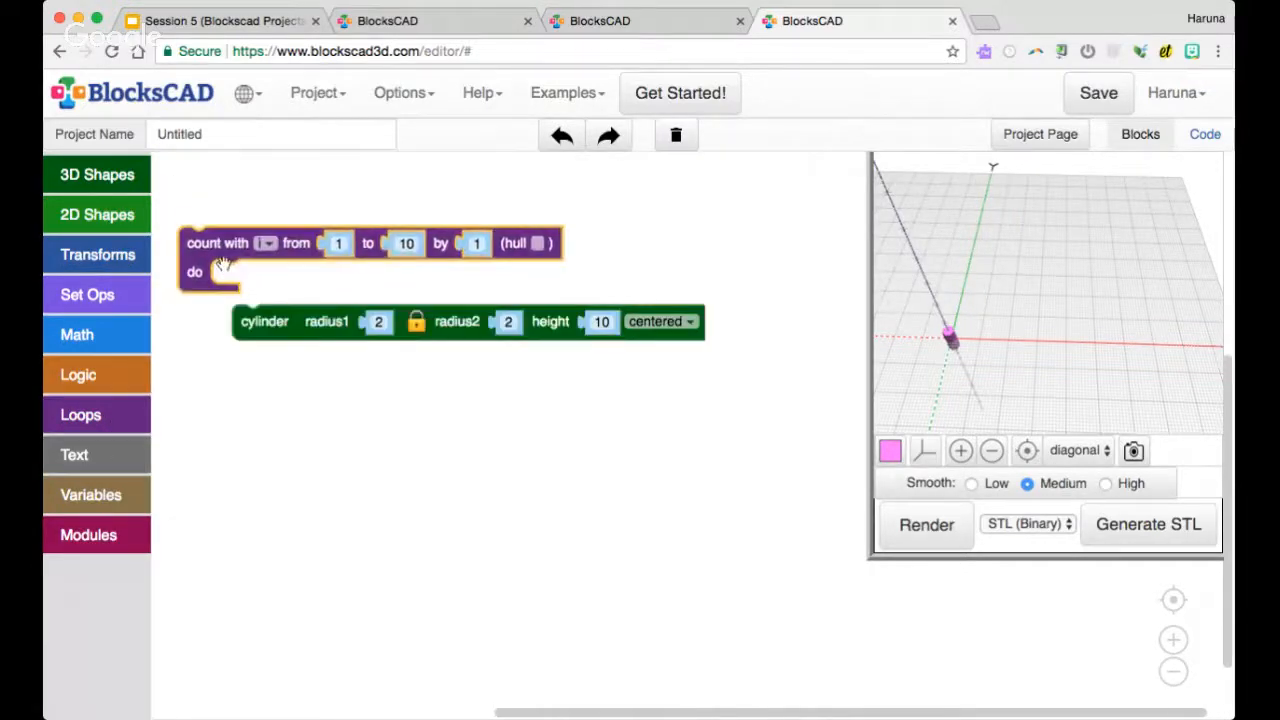
pyautogui.click(266, 243)
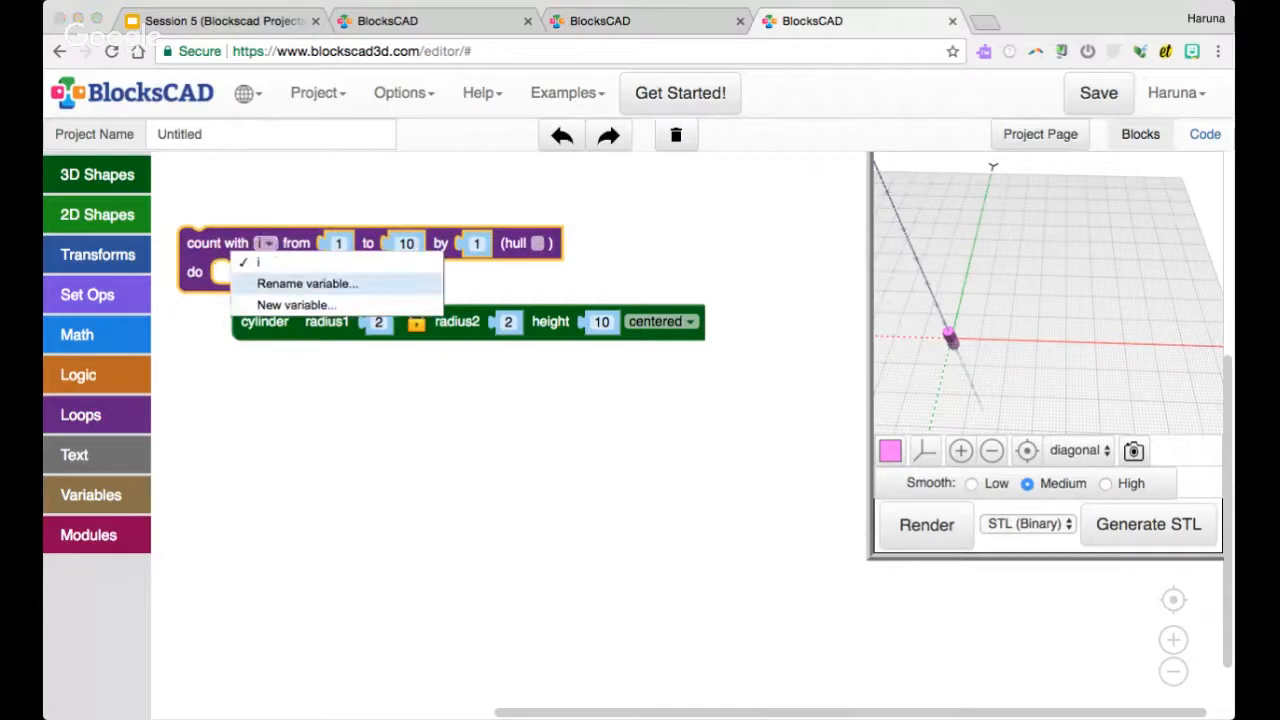
pyautogui.write('x')
pyautogui.press('Return')
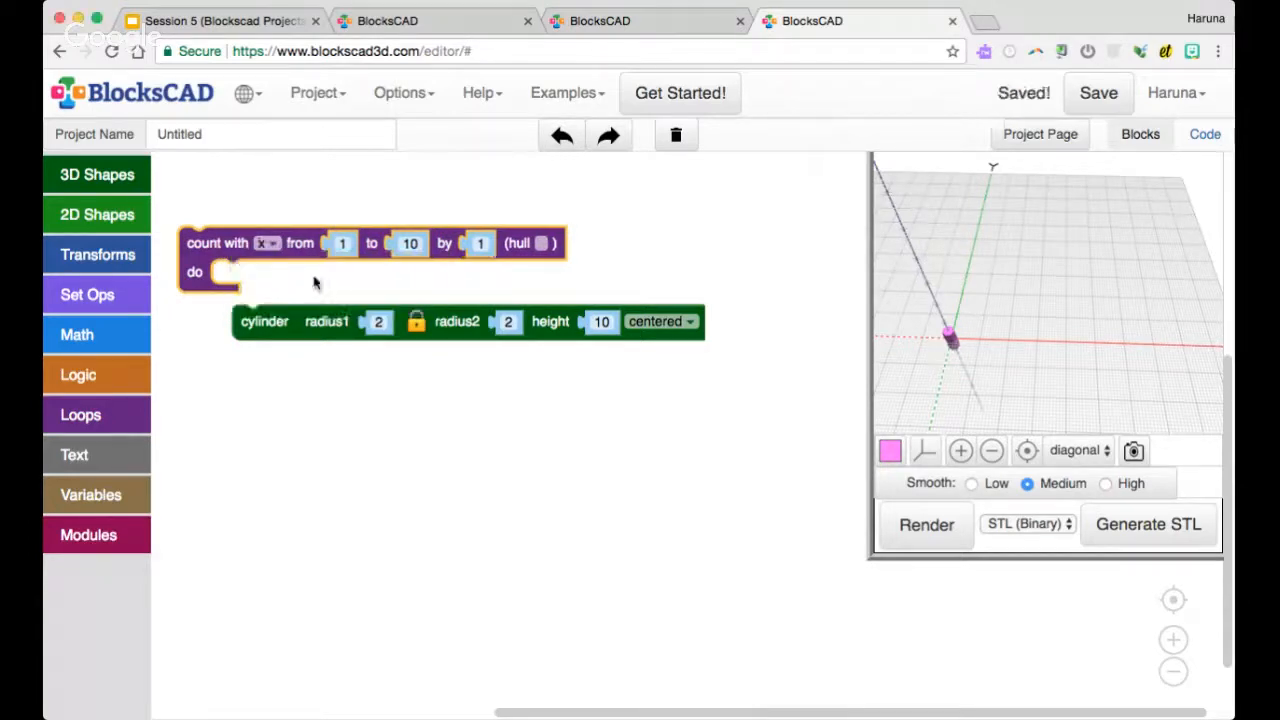
pyautogui.moveTo(278, 321); pyautogui.dragTo(278, 374)
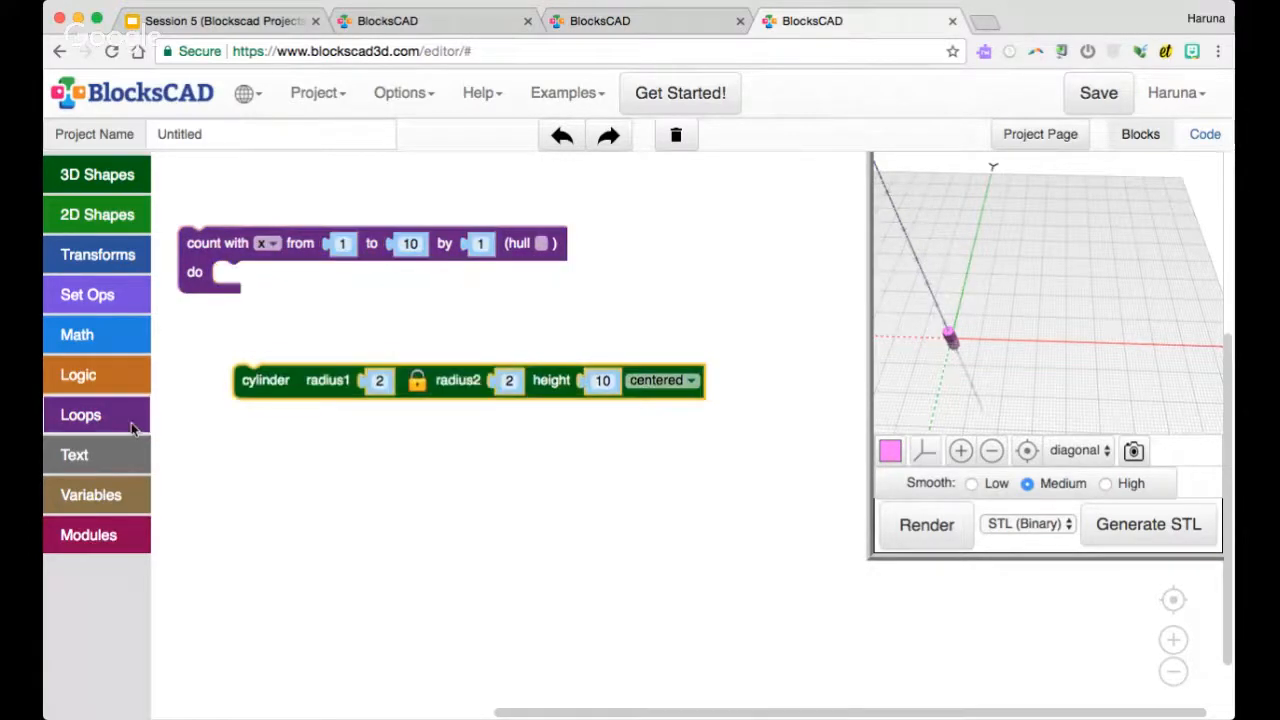
# Duplicate the x loop, nest the copy inside it and give the inner loop a new variable y
pyautogui.rightClick(229, 256)
pyautogui.click(255, 263)
pyautogui.moveTo(252, 318); pyautogui.dragTo(248, 279)
pyautogui.click(297, 277)
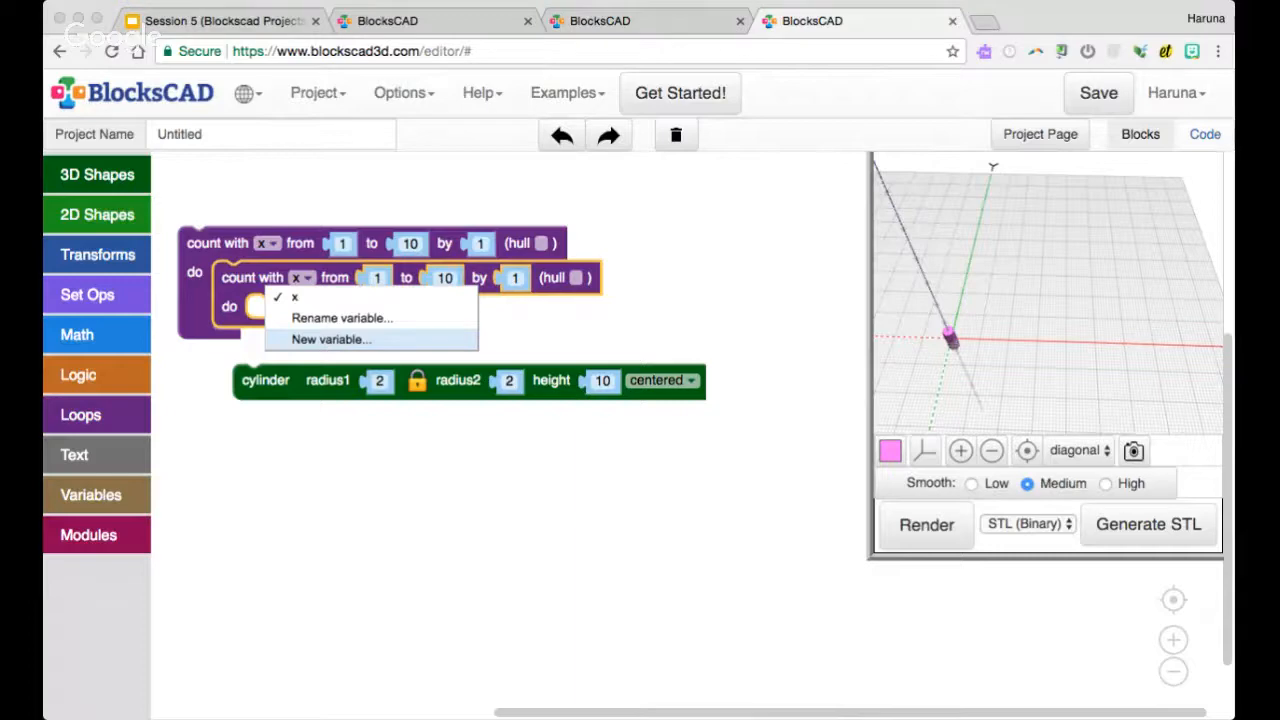
pyautogui.write('y')
pyautogui.press('Return')
pyautogui.click(482, 465)
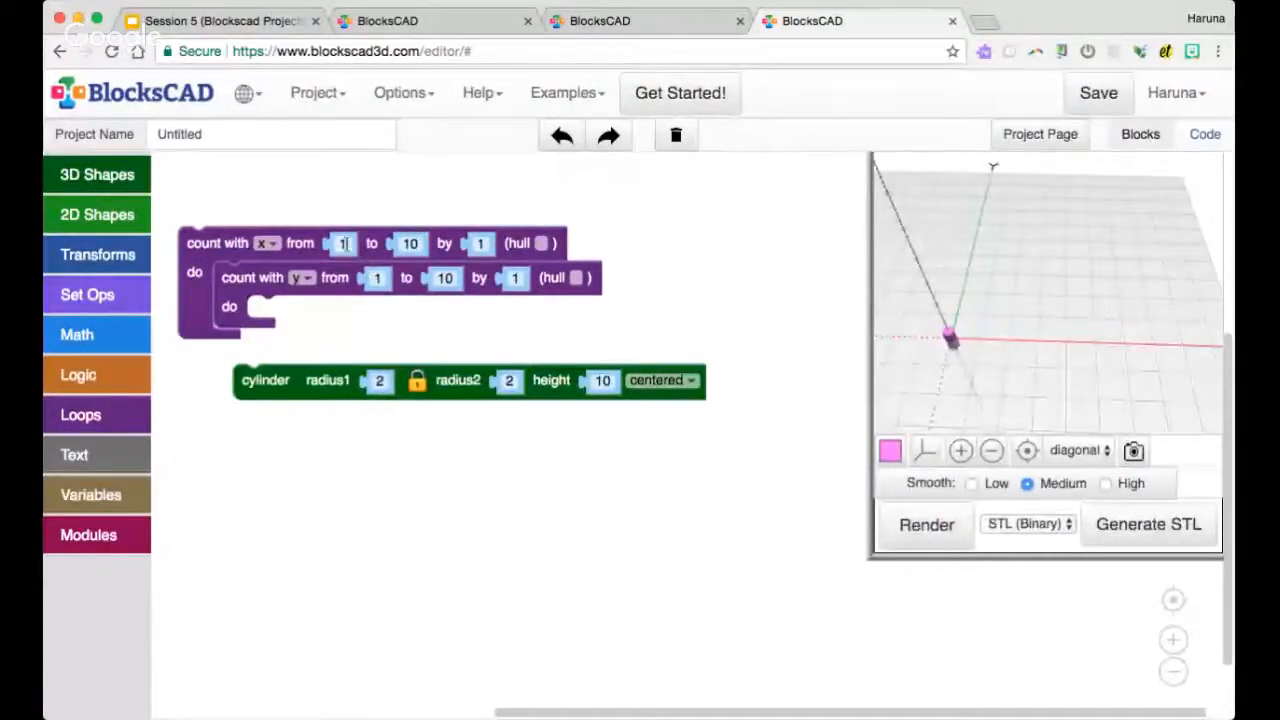
# Set the x loop to count from 0 to 50 by 5
pyautogui.click(342, 243)
pyautogui.write('0')
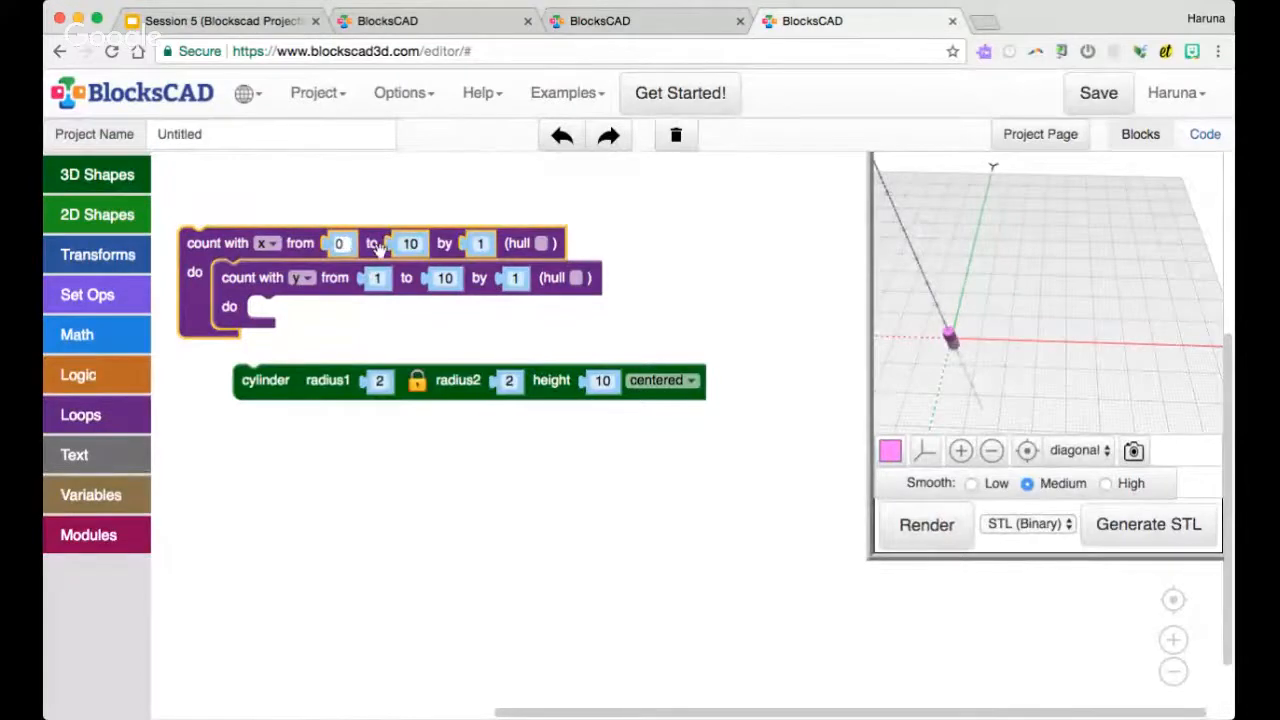
pyautogui.click(481, 243)
pyautogui.click(412, 244)
pyautogui.write('50')
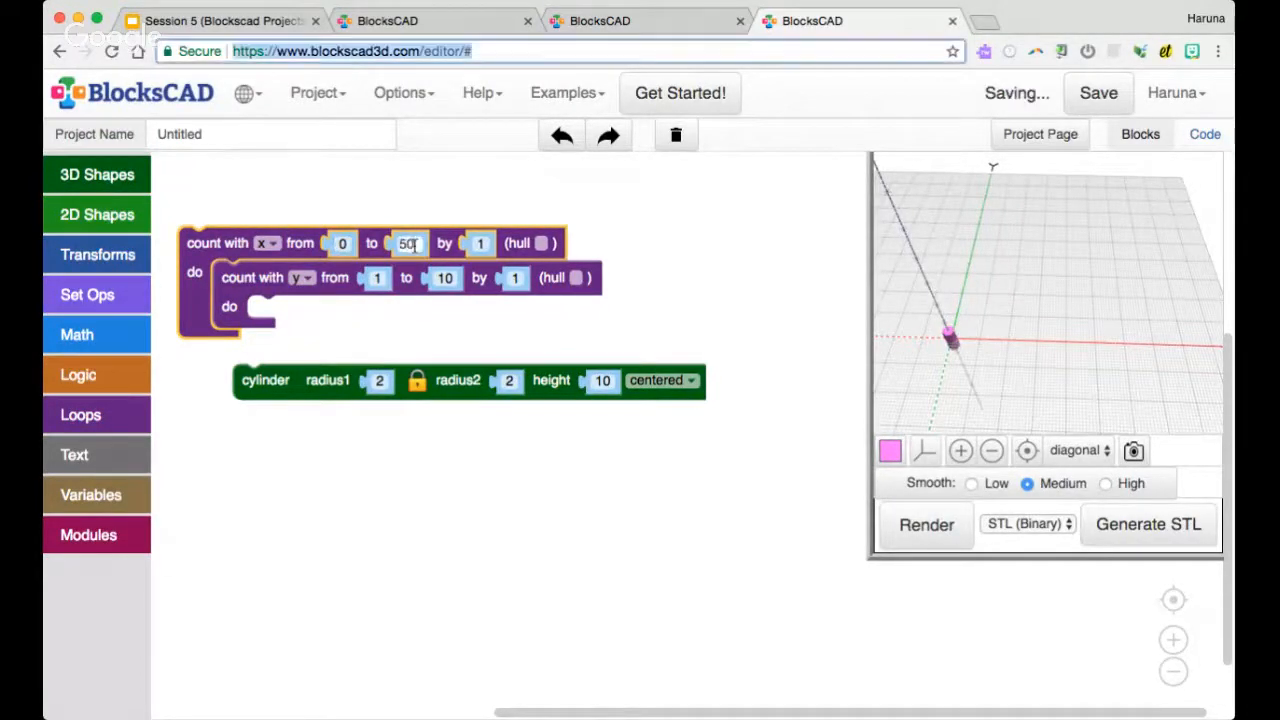
pyautogui.click(482, 243)
pyautogui.write('5')
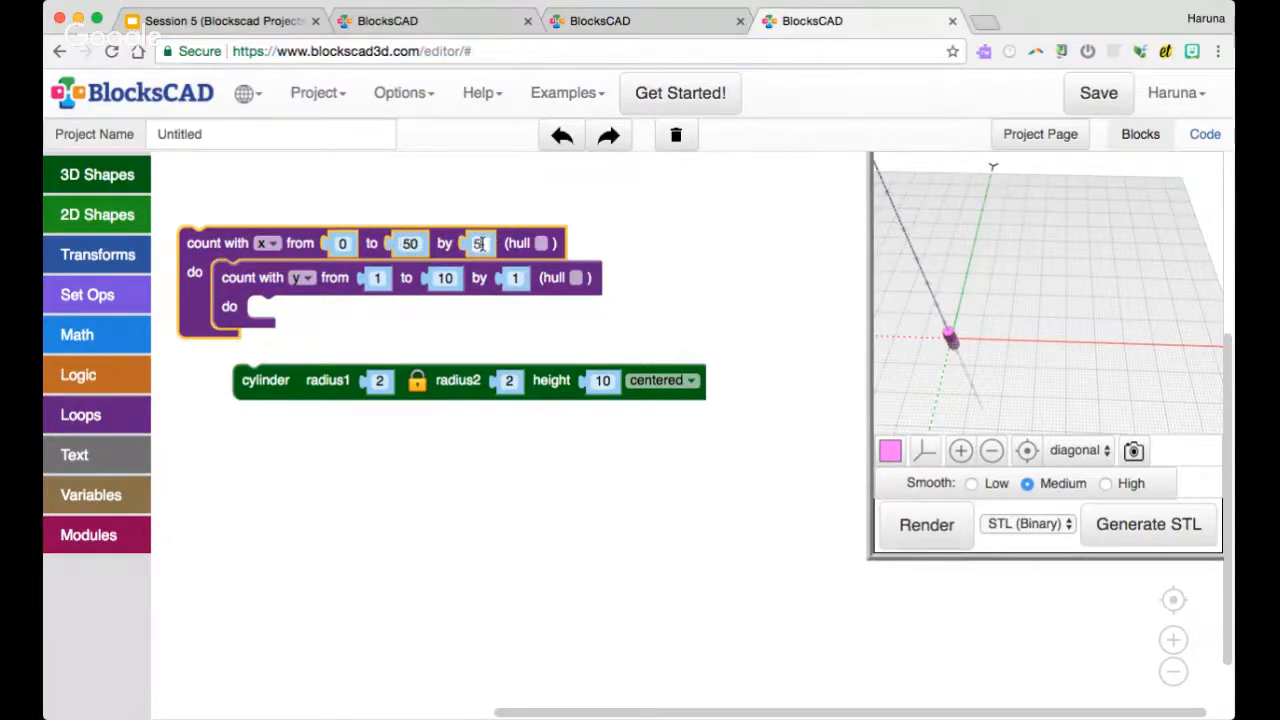
pyautogui.click(527, 212)
# Set the y loop to count from 0 to 50 by 10
pyautogui.click(376, 277)
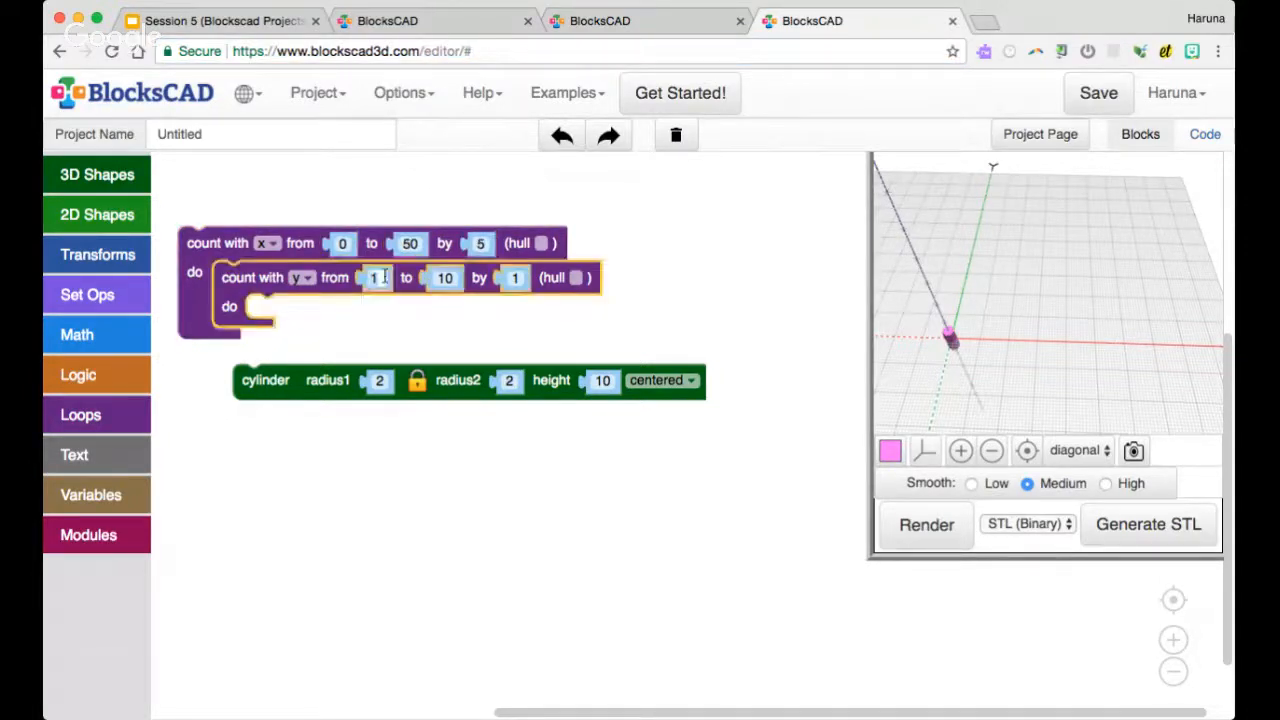
pyautogui.click(440, 278)
pyautogui.click(515, 278)
pyautogui.write('0')
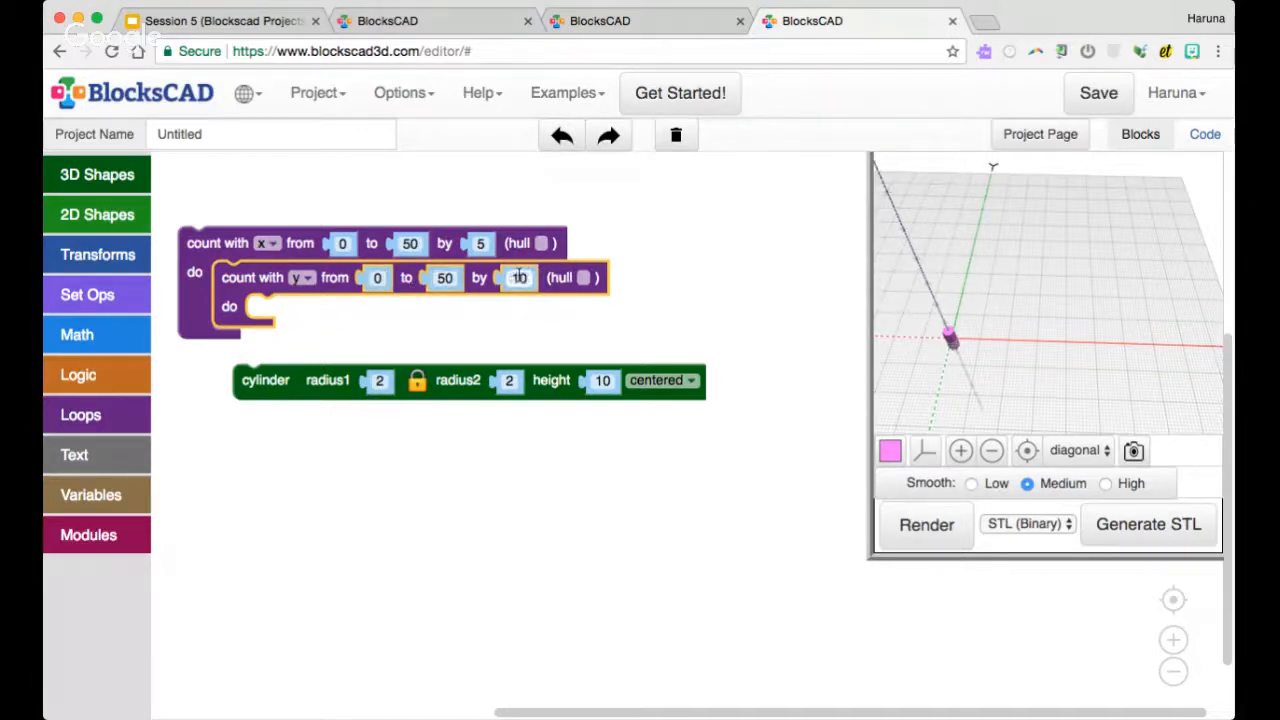
pyautogui.click(485, 323)
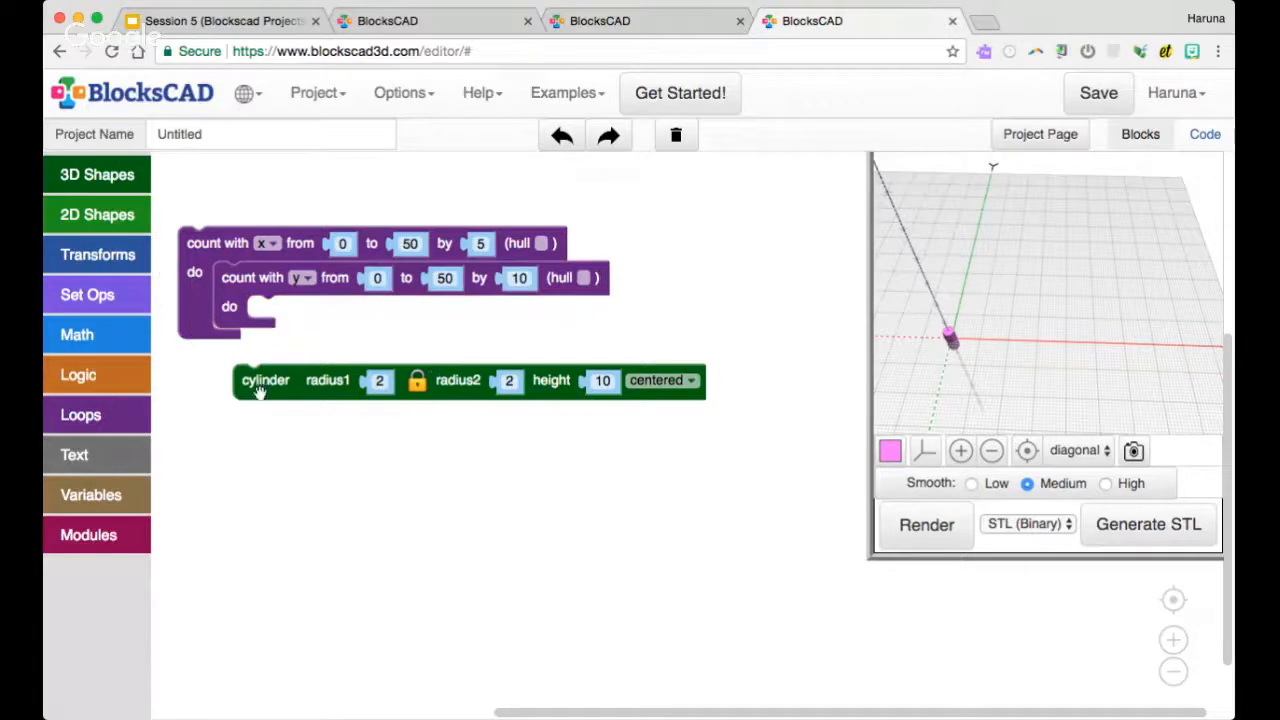
# Place a translate block inside the y loop and put the cylinder inside it
pyautogui.moveTo(257, 381); pyautogui.dragTo(273, 386)
pyautogui.click(108, 258)
pyautogui.moveTo(213, 187); pyautogui.dragTo(294, 331)
pyautogui.moveTo(301, 383); pyautogui.dragTo(320, 352)
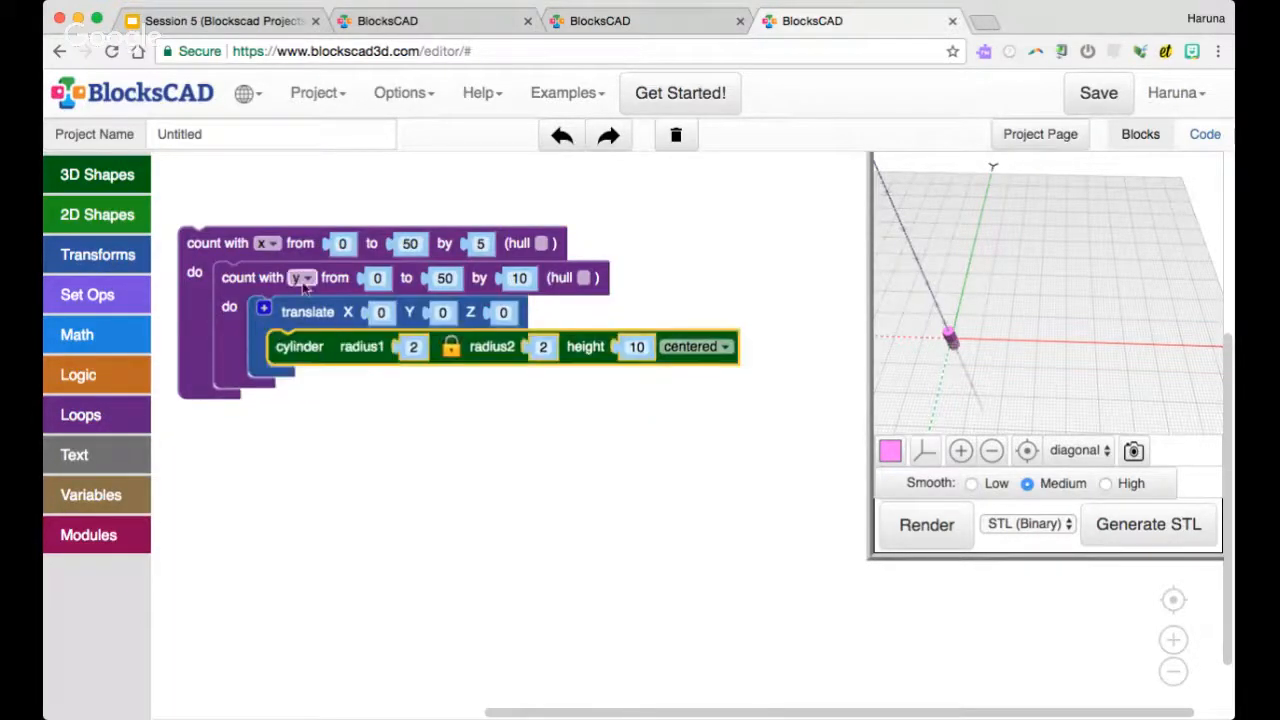
# Create getters for x and y and use them as the translate block's X and Y values
pyautogui.rightClick(265, 250)
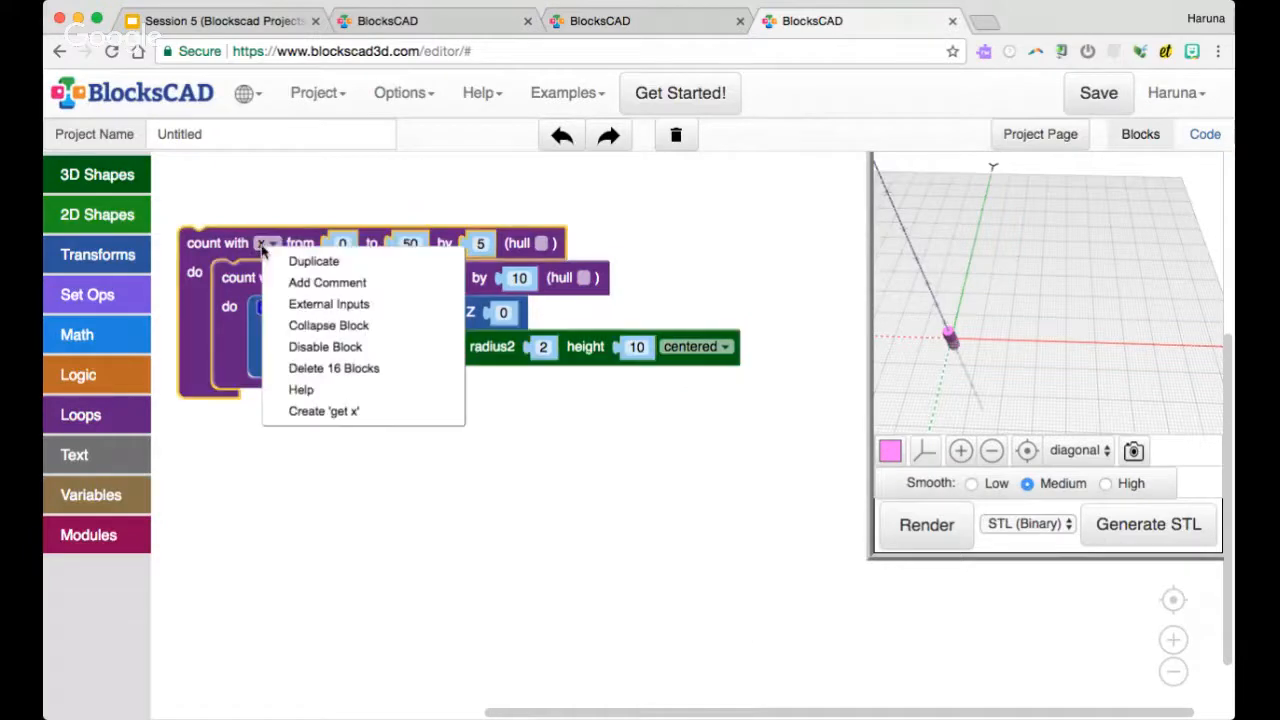
pyautogui.click(323, 411)
pyautogui.moveTo(222, 277); pyautogui.dragTo(386, 314)
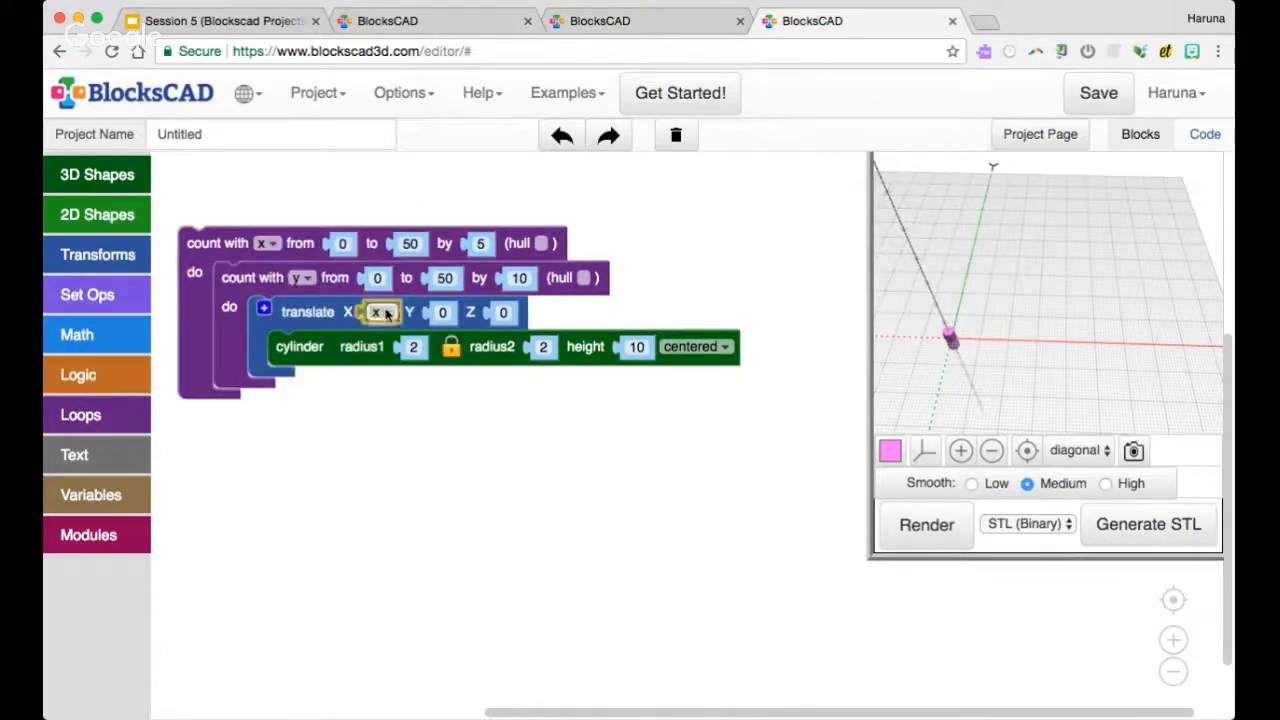
pyautogui.rightClick(298, 280)
pyautogui.click(340, 443)
pyautogui.moveTo(242, 311); pyautogui.dragTo(455, 313)
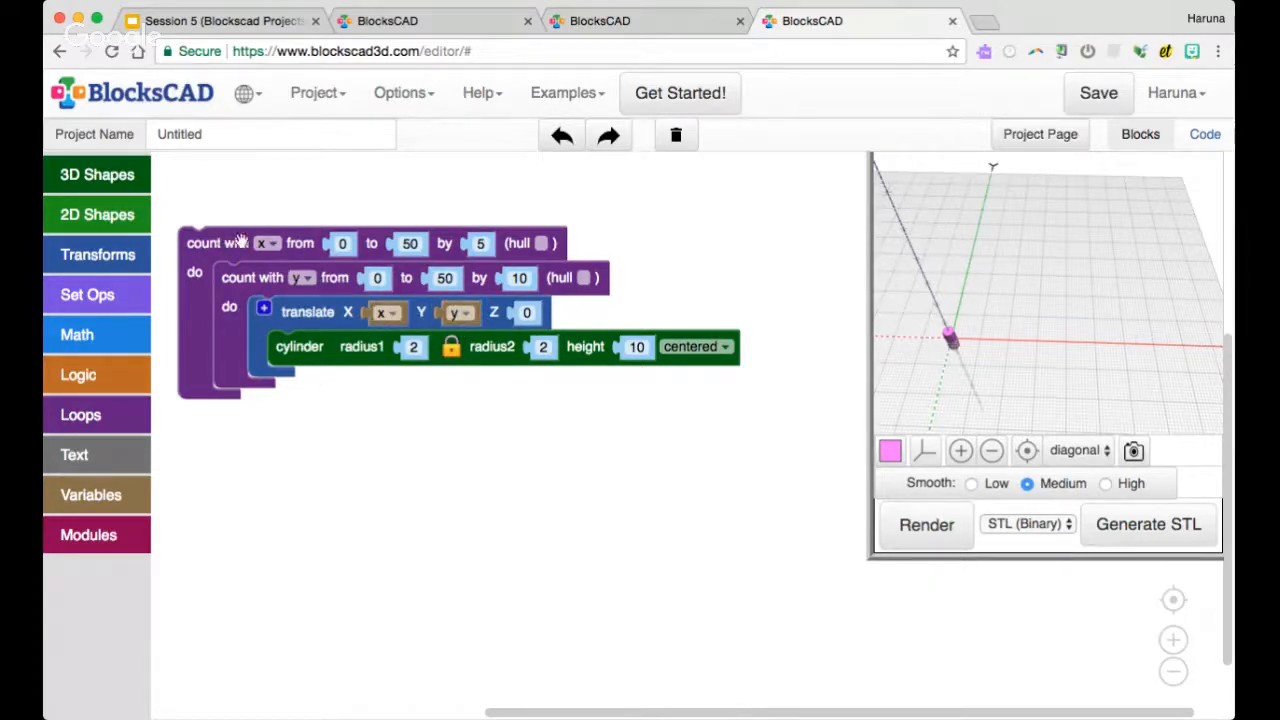
# Render the nested x and y loops and inspect the cylinder grid from several angles
pyautogui.click(306, 241)
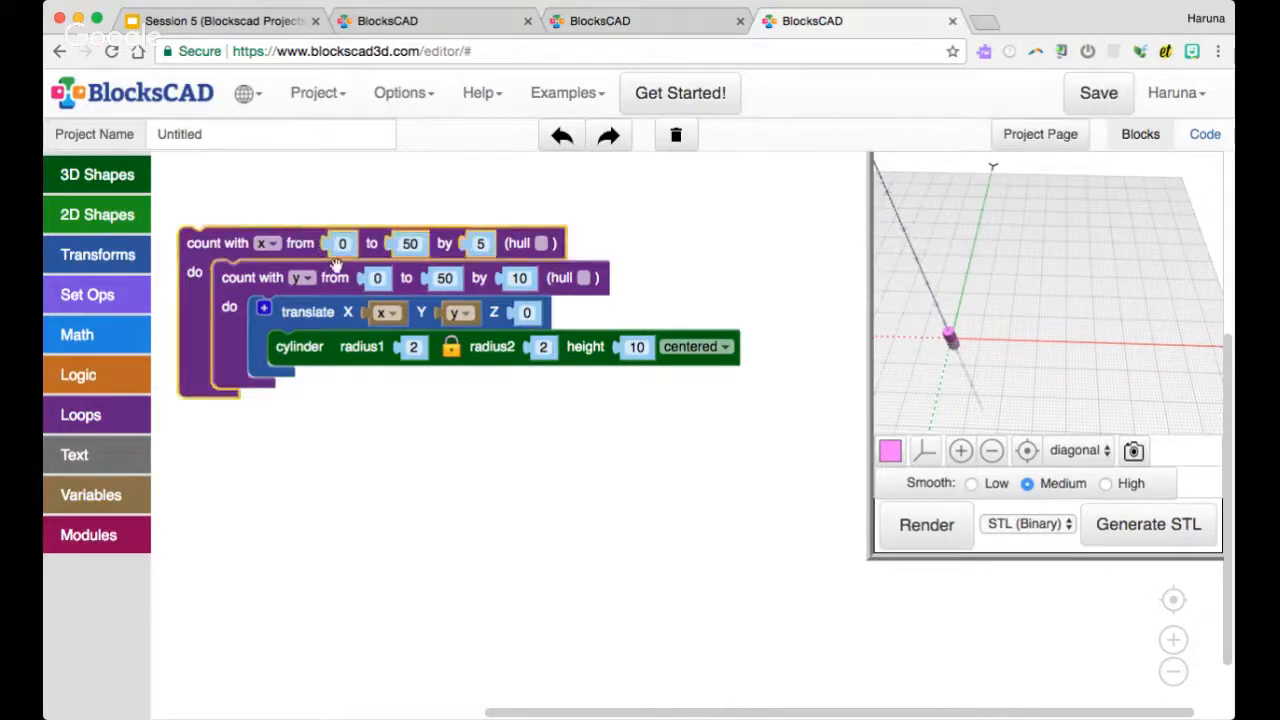
pyautogui.click(341, 283)
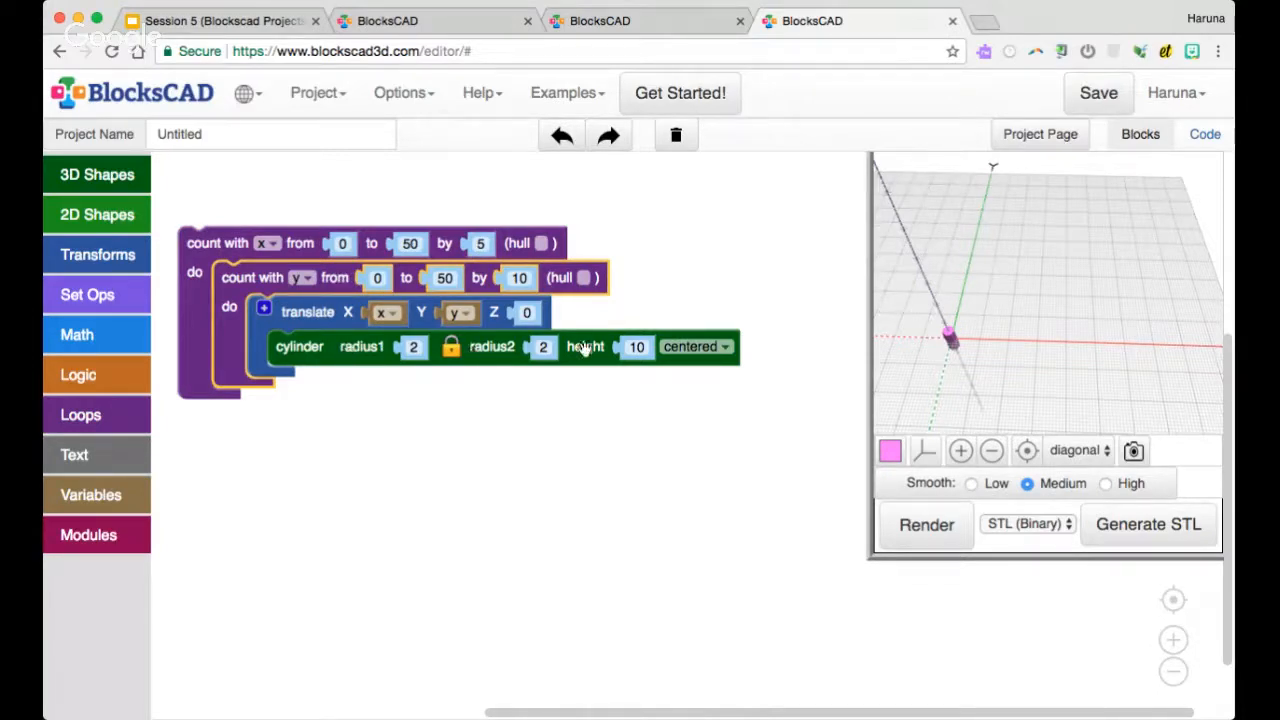
pyautogui.click(206, 252)
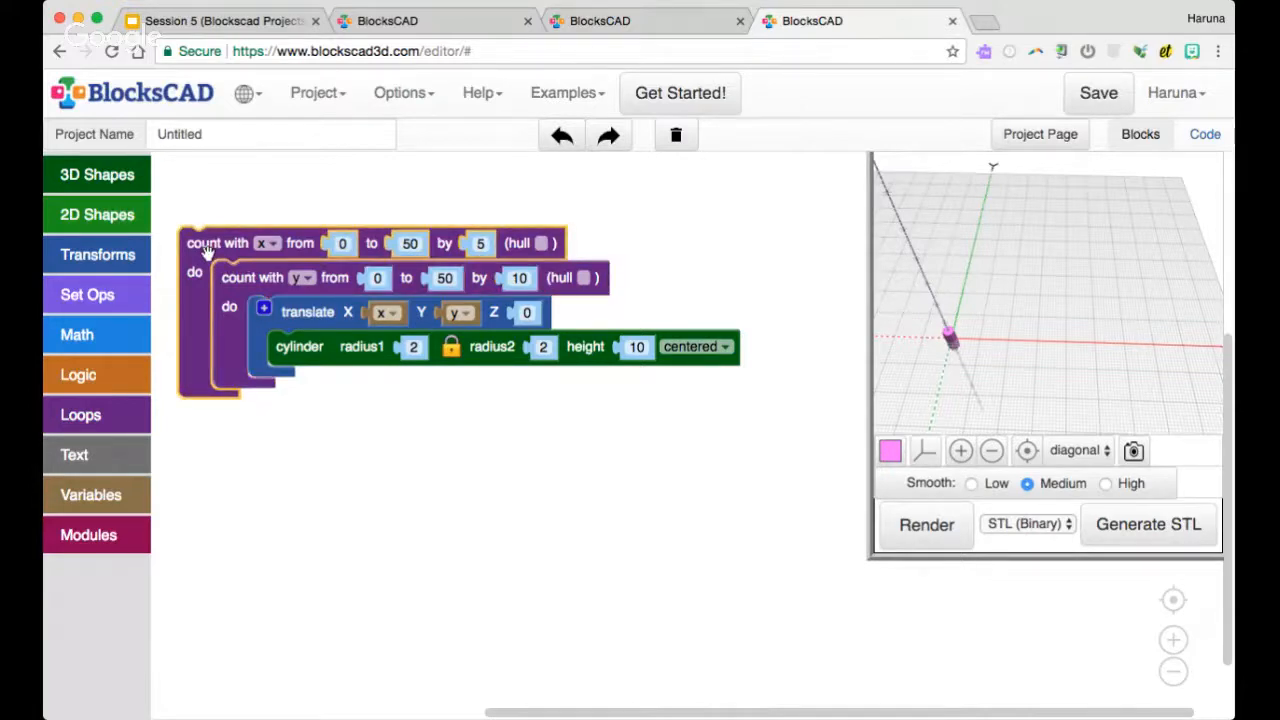
pyautogui.click(926, 524)
pyautogui.scroll(5, 1030, 369)
pyautogui.moveTo(1016, 378); pyautogui.dragTo(1015, 382)
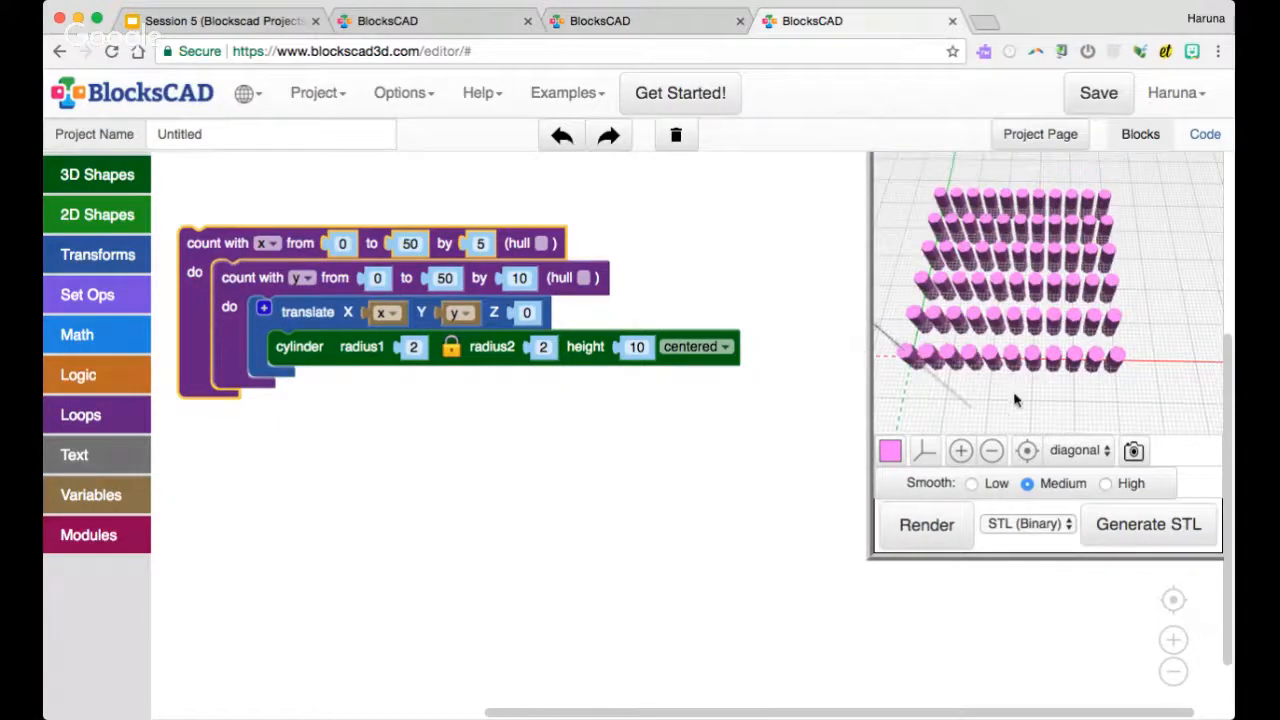
pyautogui.scroll(-3, 1013, 395)
pyautogui.moveTo(1009, 388); pyautogui.dragTo(1008, 372)
pyautogui.scroll(3, 1007, 364)
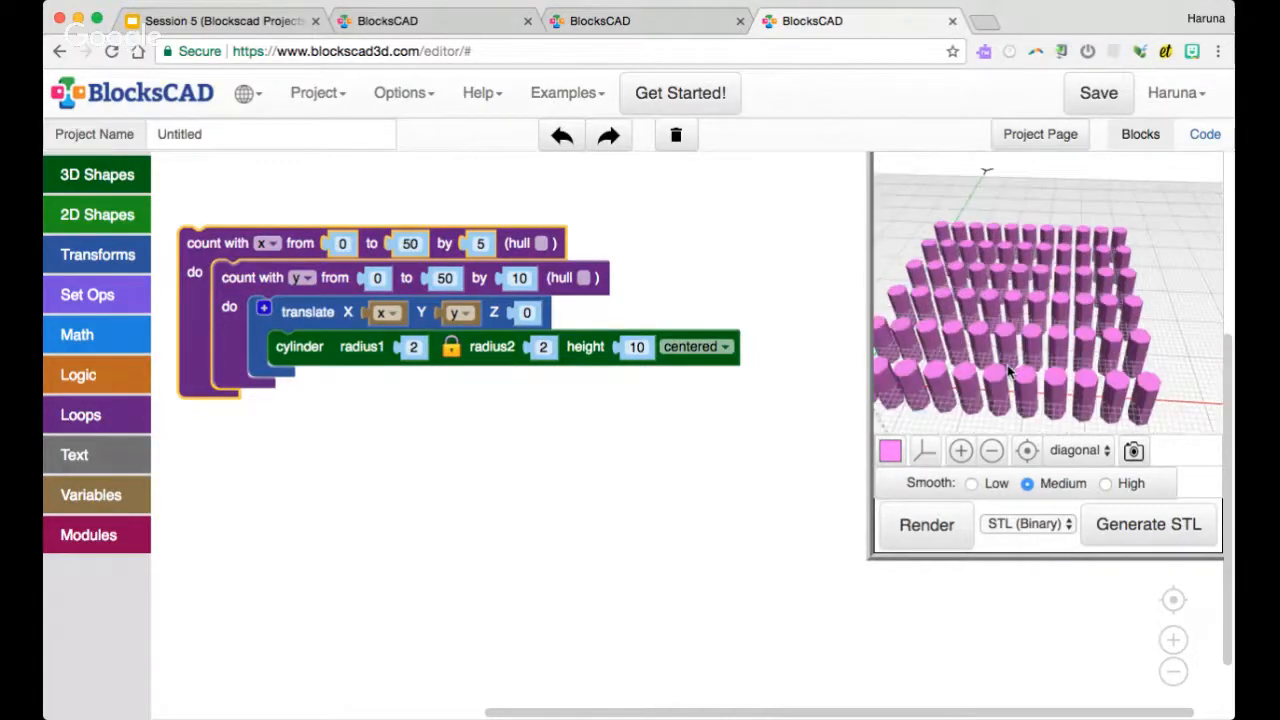
pyautogui.scroll(2, 1038, 360)
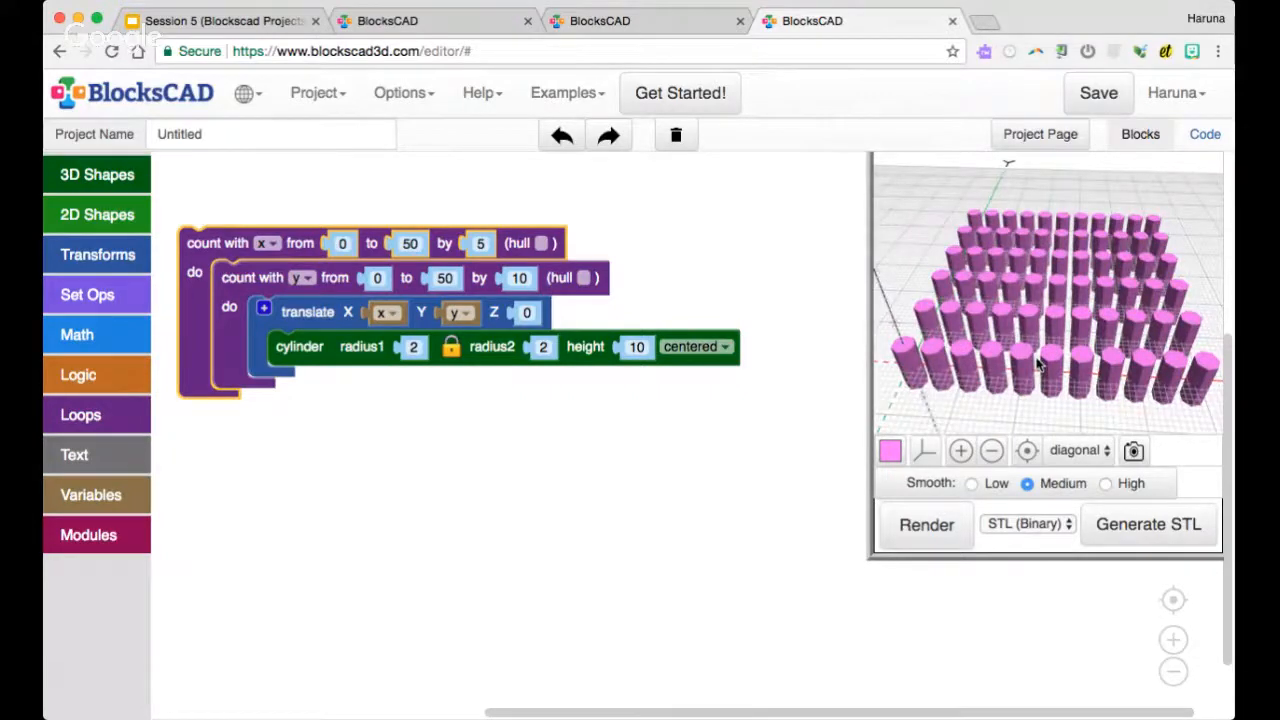
# Inspect the whole cylinder grid from farther away and from a slightly different angle
pyautogui.scroll(-3, 1030, 358)
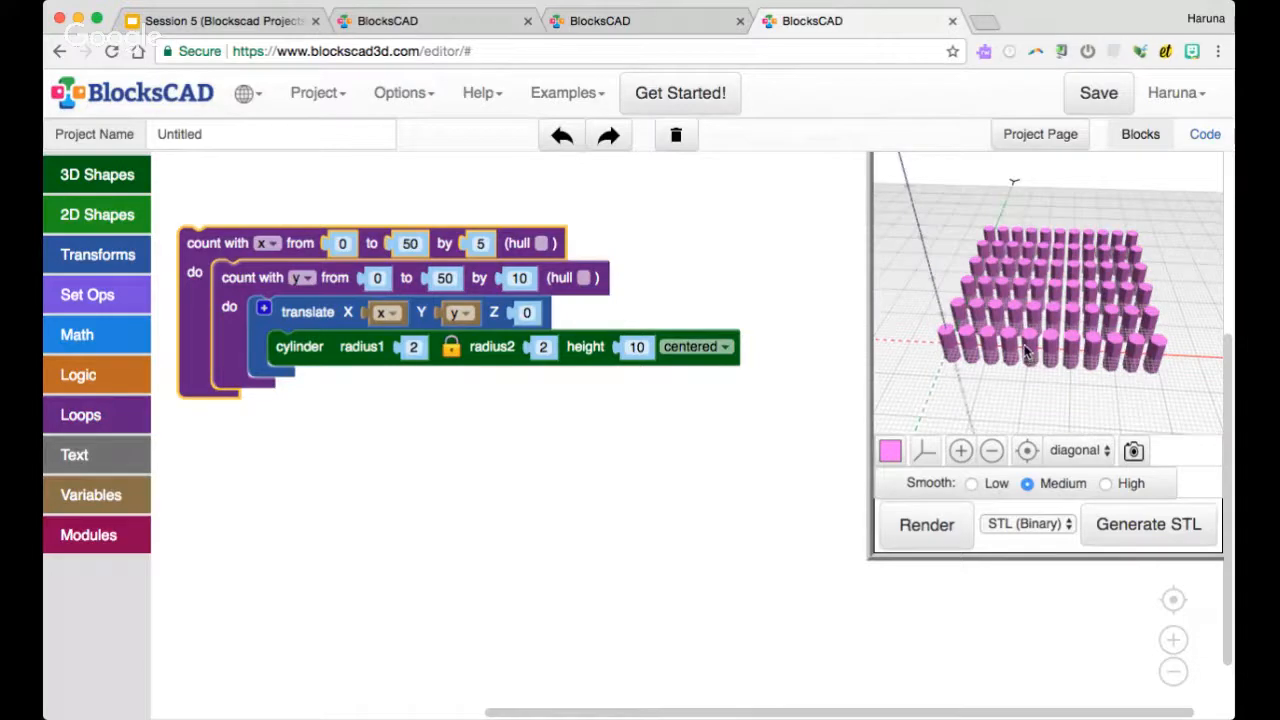
pyautogui.moveTo(998, 348); pyautogui.dragTo(968, 370)
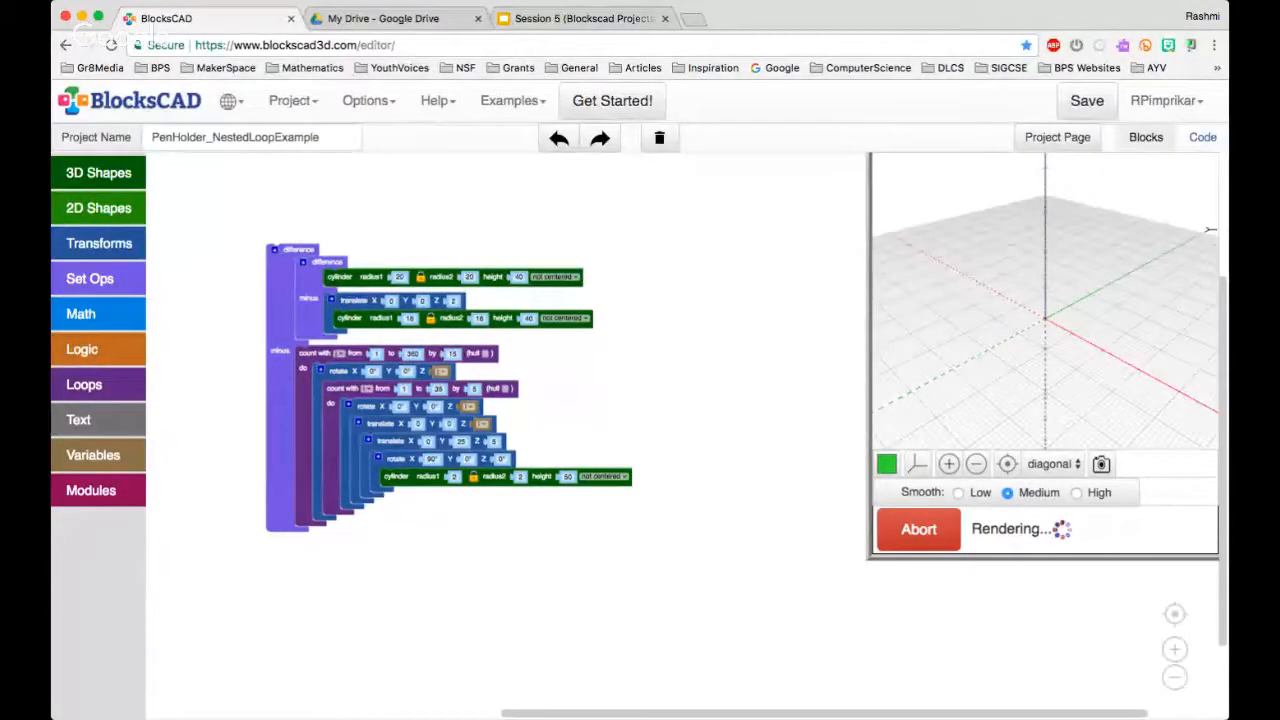
# Examine the nested loop blocks of the PenHolder_NestedLoopExample project and view the rendered pen holder from above
pyautogui.scroll(5, 557, 379)
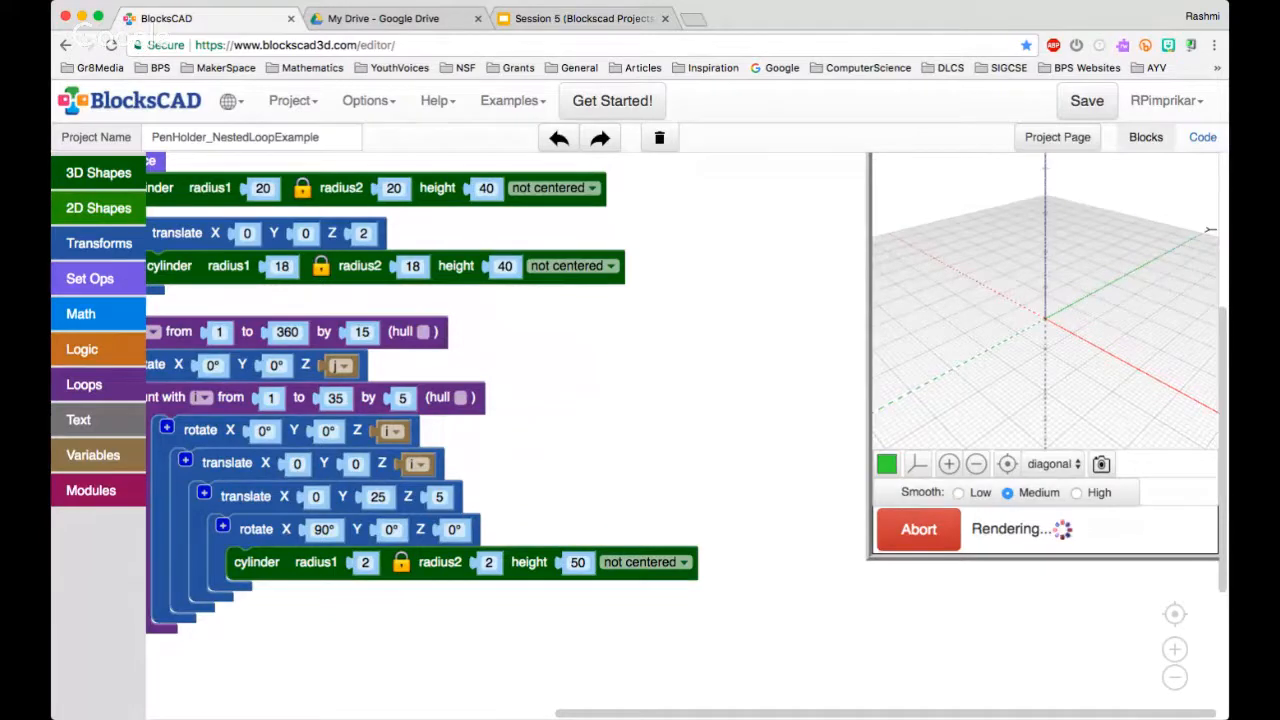
pyautogui.scroll(2, 656, 355)
pyautogui.scroll(-6, 656, 355)
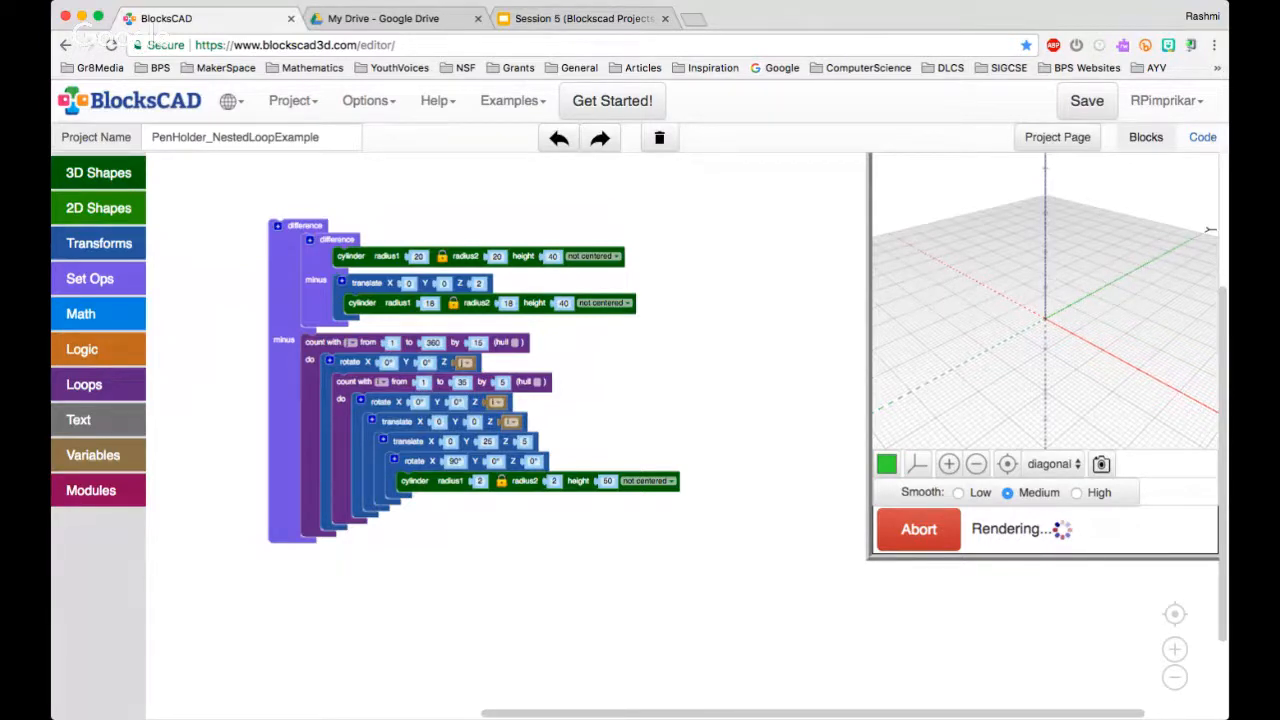
pyautogui.scroll(-3, 1210, 230)
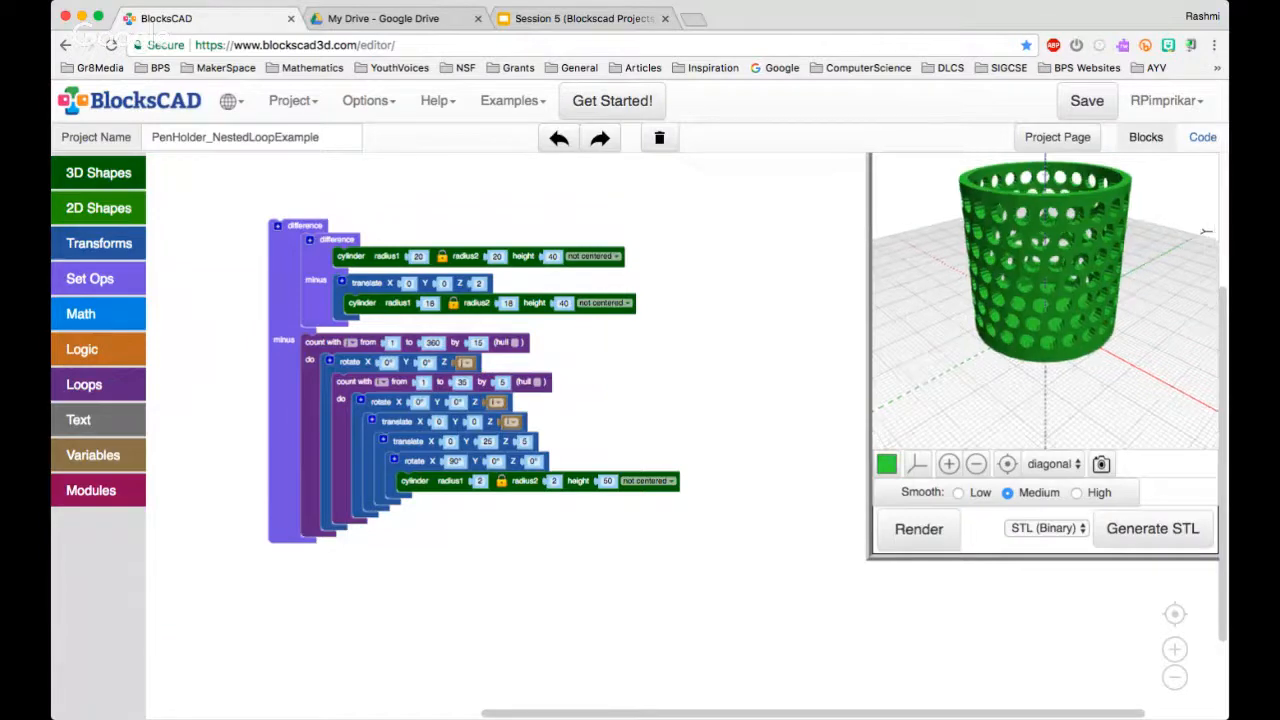
pyautogui.moveTo(1110, 260); pyautogui.dragTo(1152, 187)
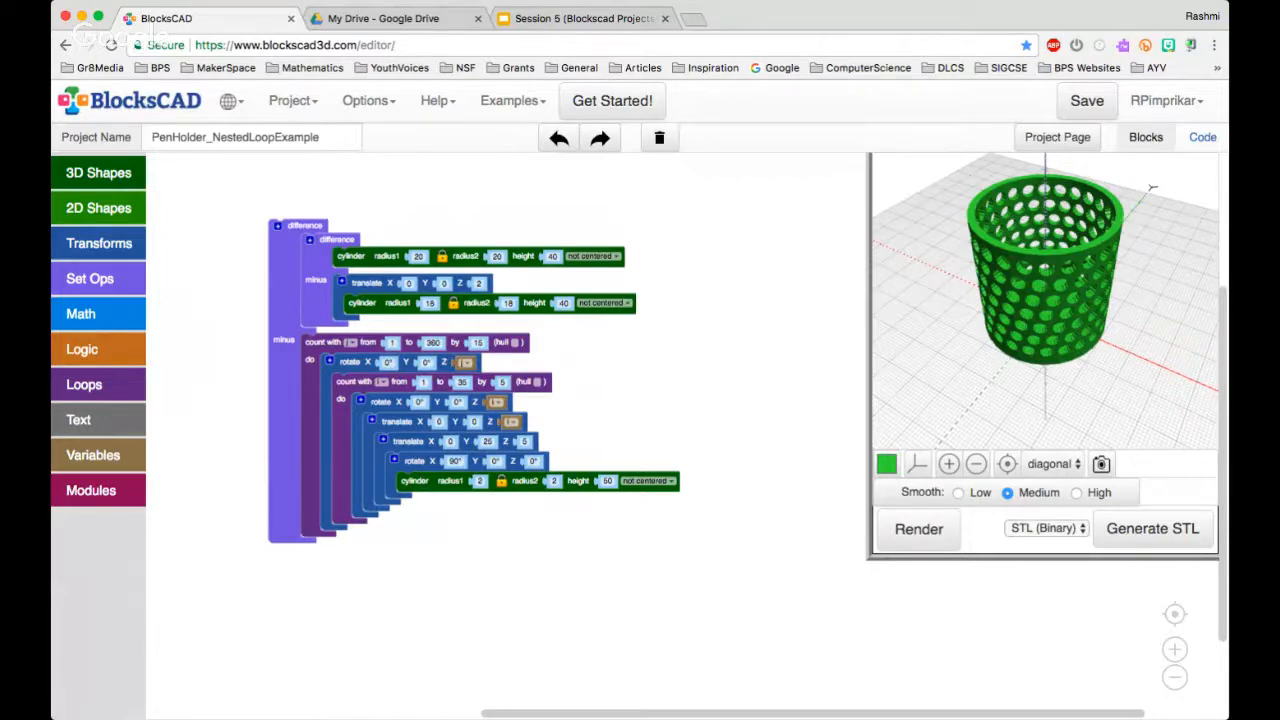
pyautogui.scroll(3, 680, 373)
pyautogui.scroll(-1, 680, 373)
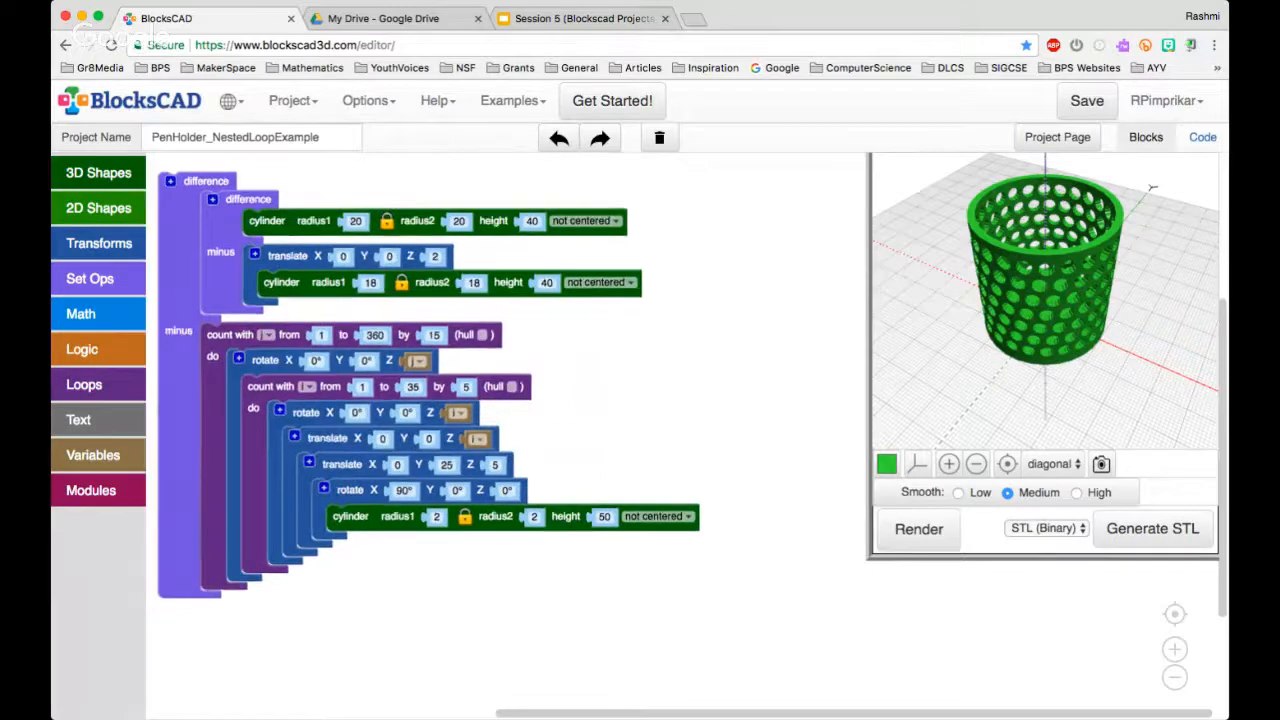
# Compare the pen holder's blocks with the generated OpenSCAD code, highlighting the nested j and i for-loop lines
pyautogui.click(1202, 137)
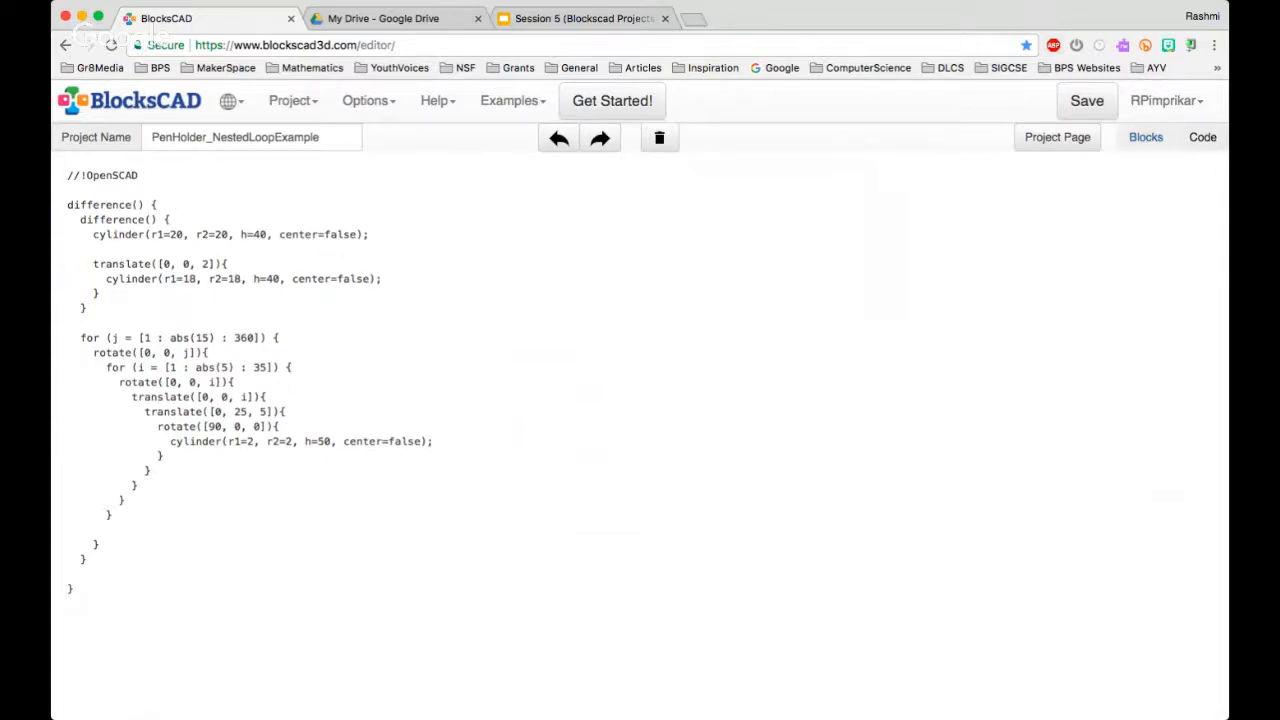
pyautogui.click(1146, 137)
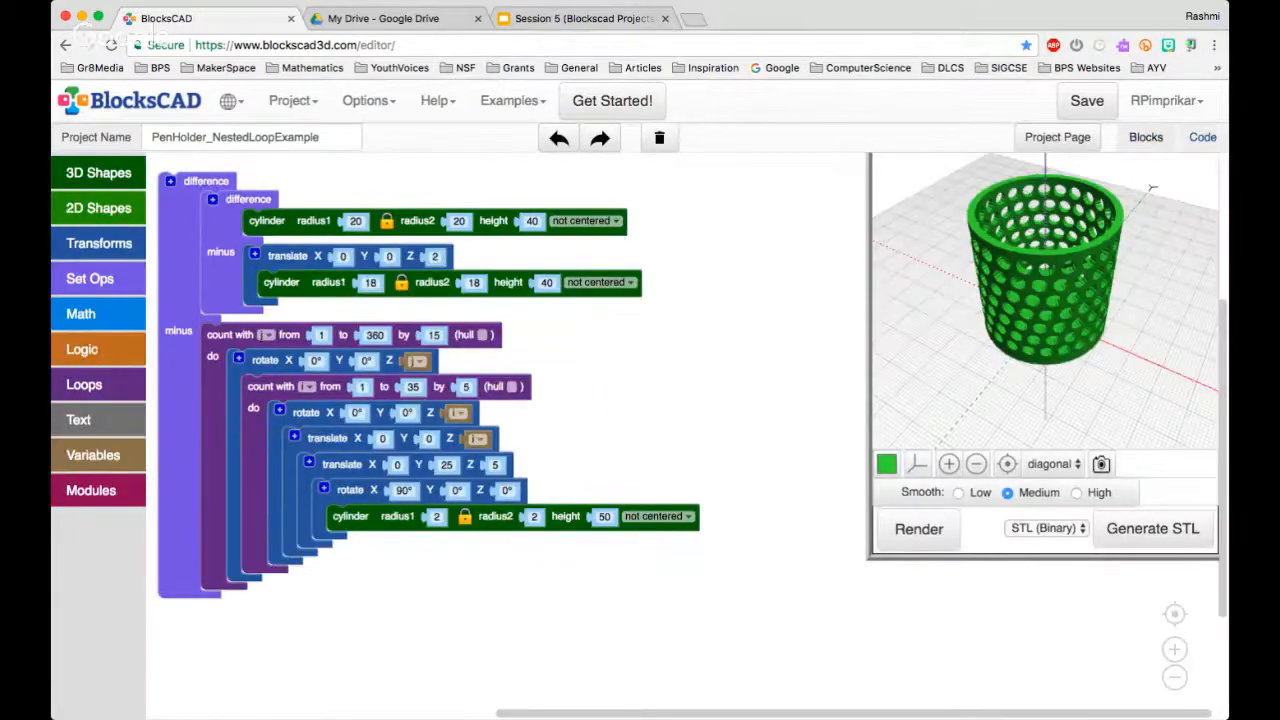
pyautogui.click(1203, 137)
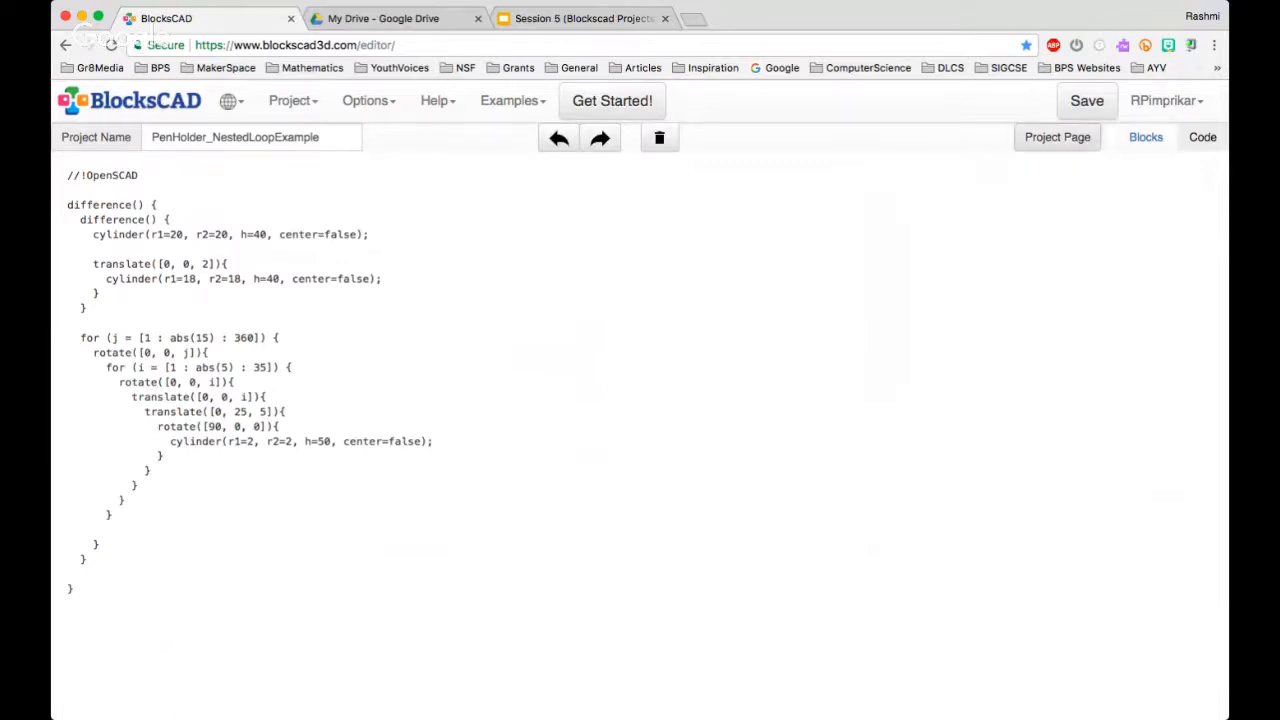
pyautogui.click(1146, 137)
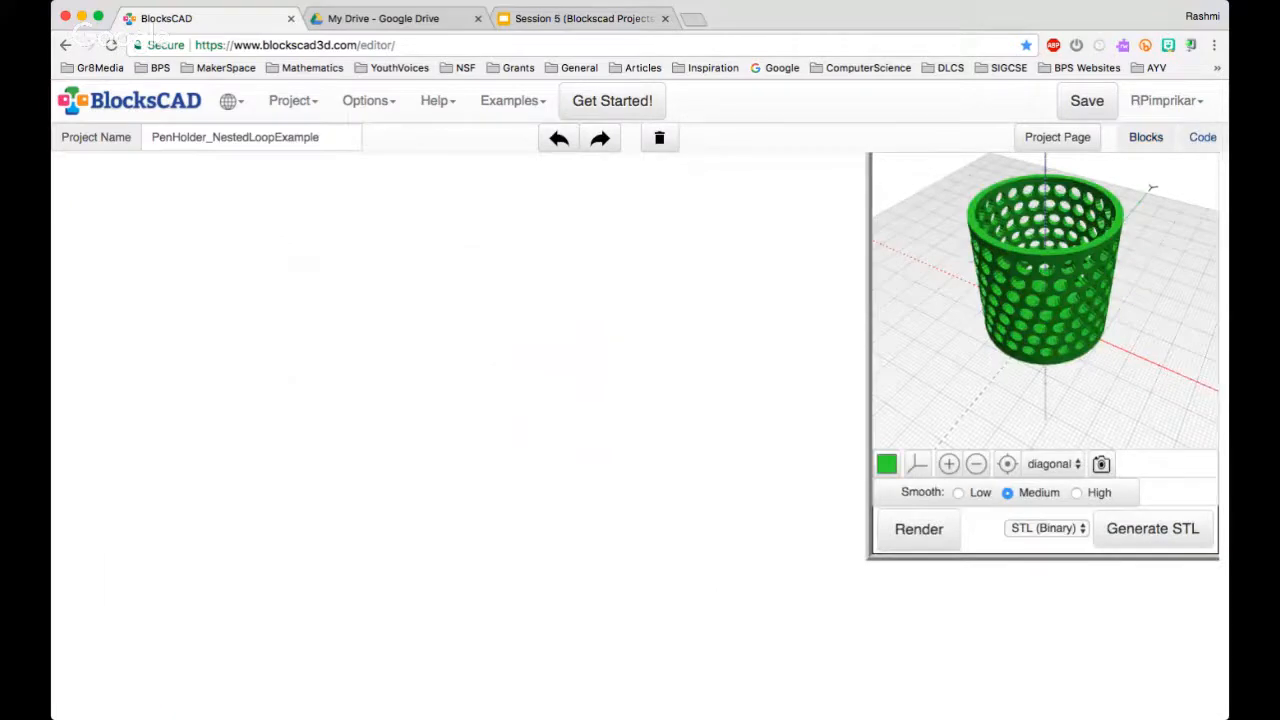
pyautogui.click(1203, 137)
pyautogui.moveTo(80, 338); pyautogui.dragTo(292, 368)
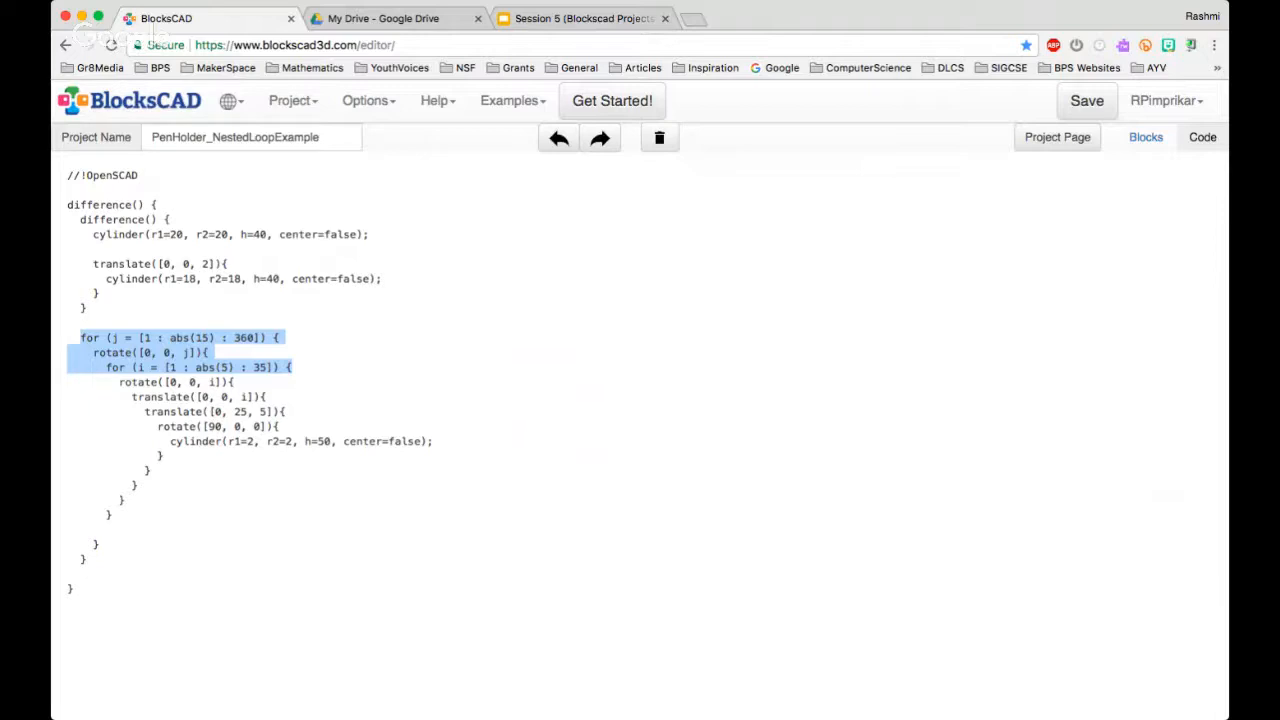
pyautogui.click(1146, 137)
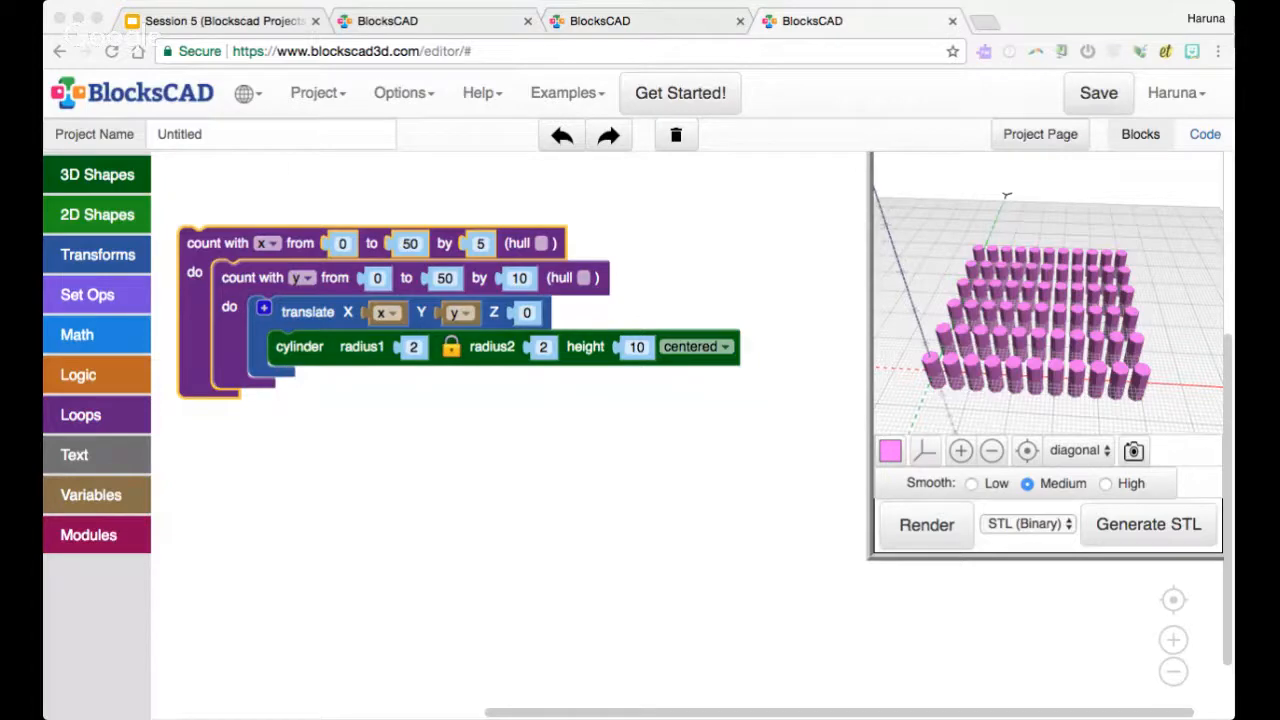
pyautogui.click(979, 318)
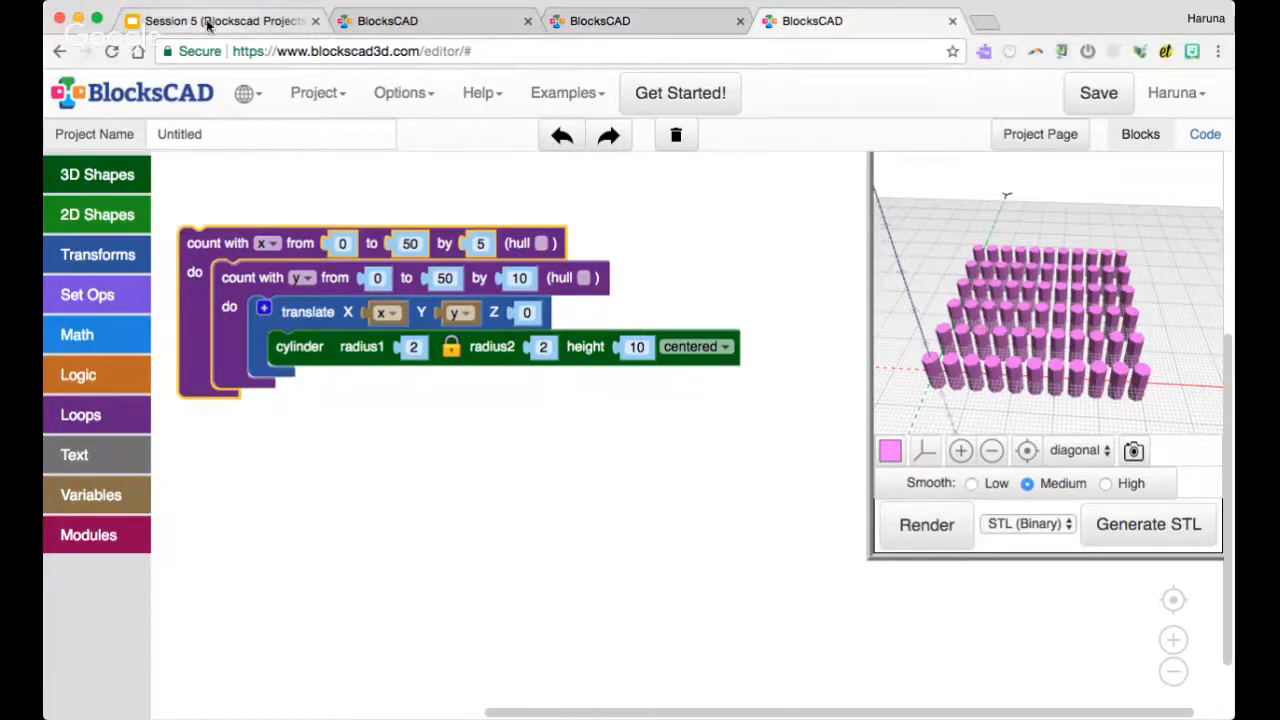